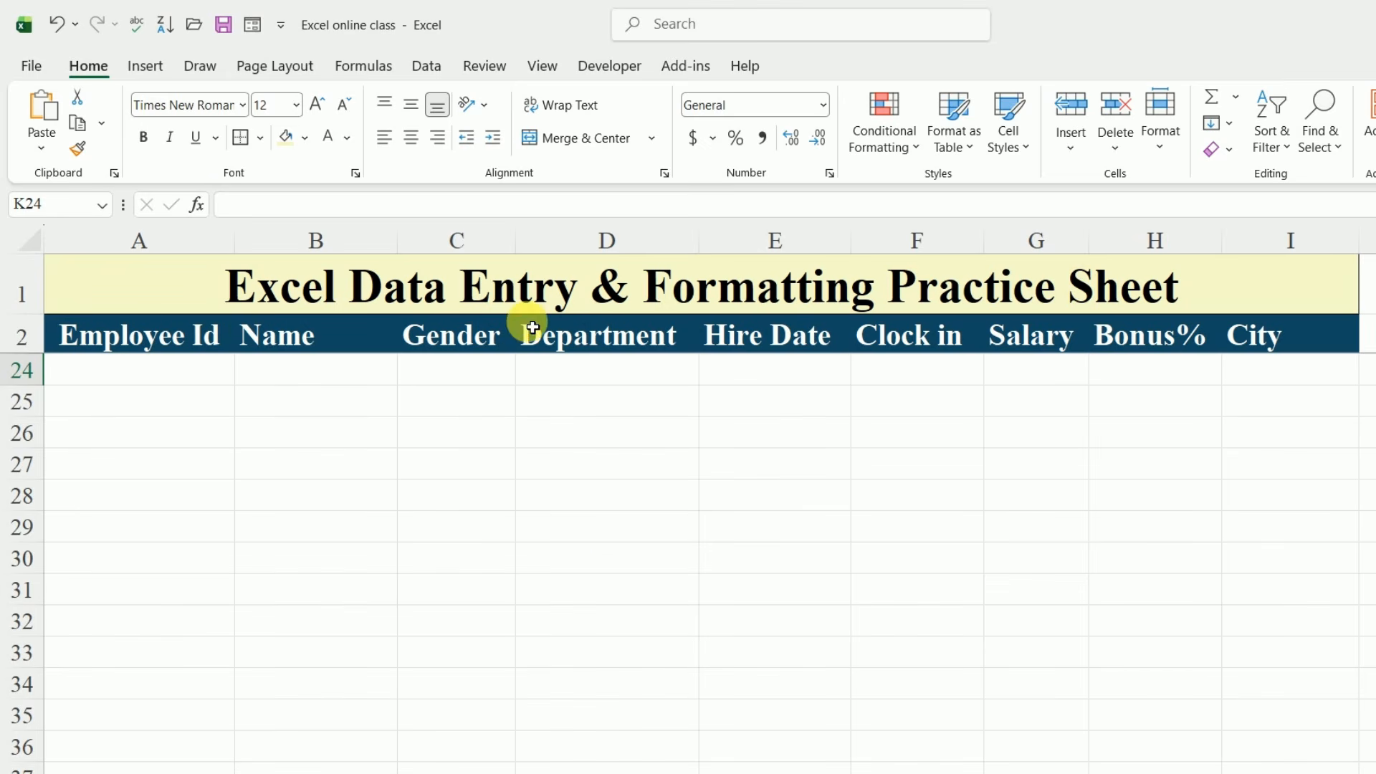
# Step: Look over the finished employee practice sheet, checking the Hire Date column and the Clock in entries
pyautogui.scroll(-4, 609, 528)
pyautogui.scroll(11, 615, 544)
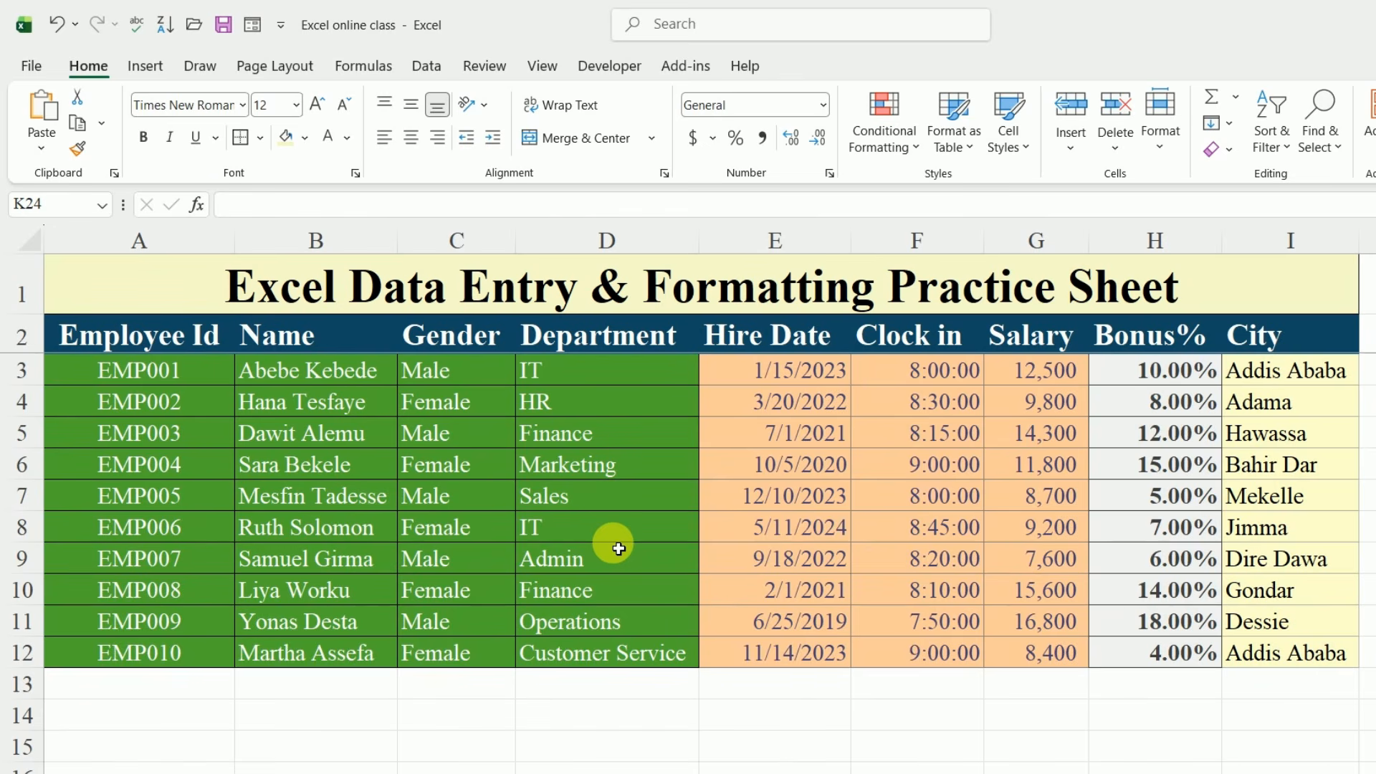
pyautogui.moveTo(794, 373); pyautogui.dragTo(793, 649)
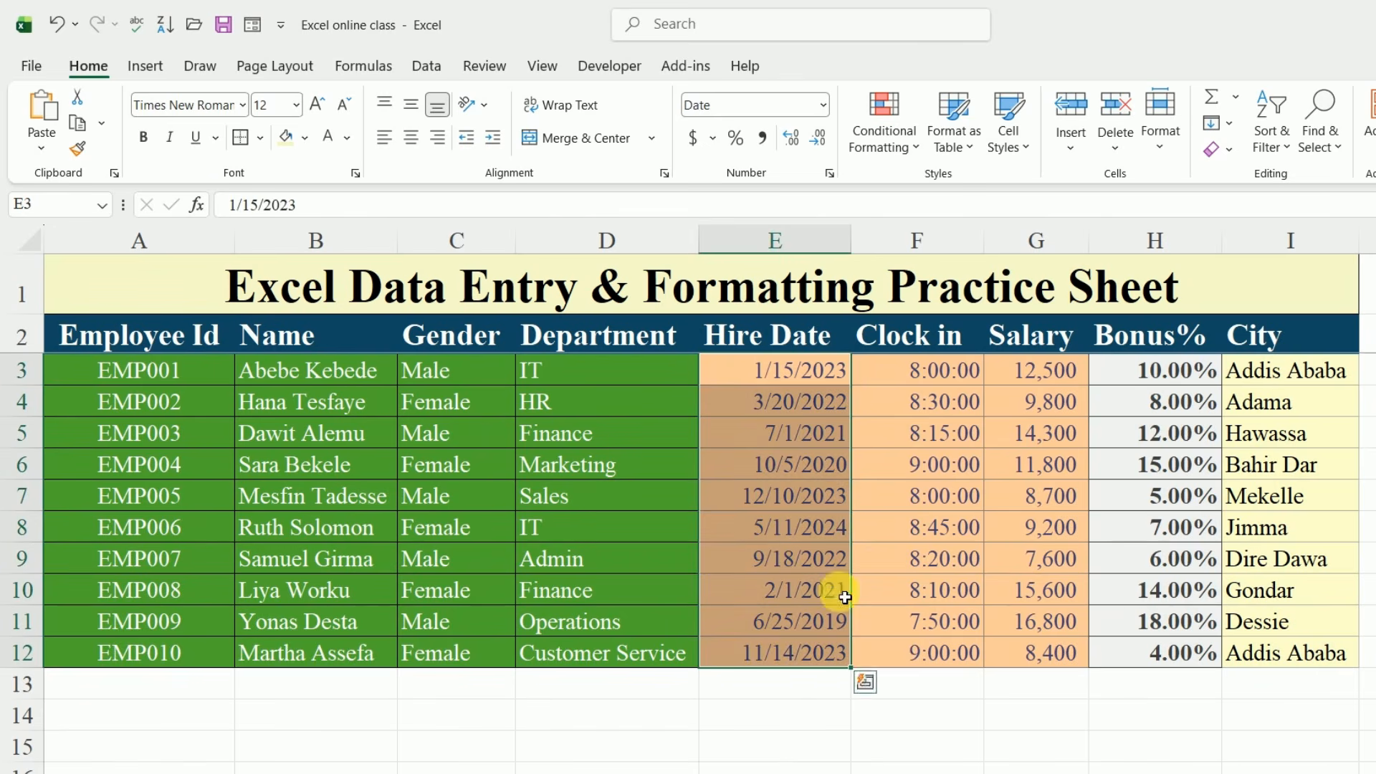
pyautogui.click(914, 371)
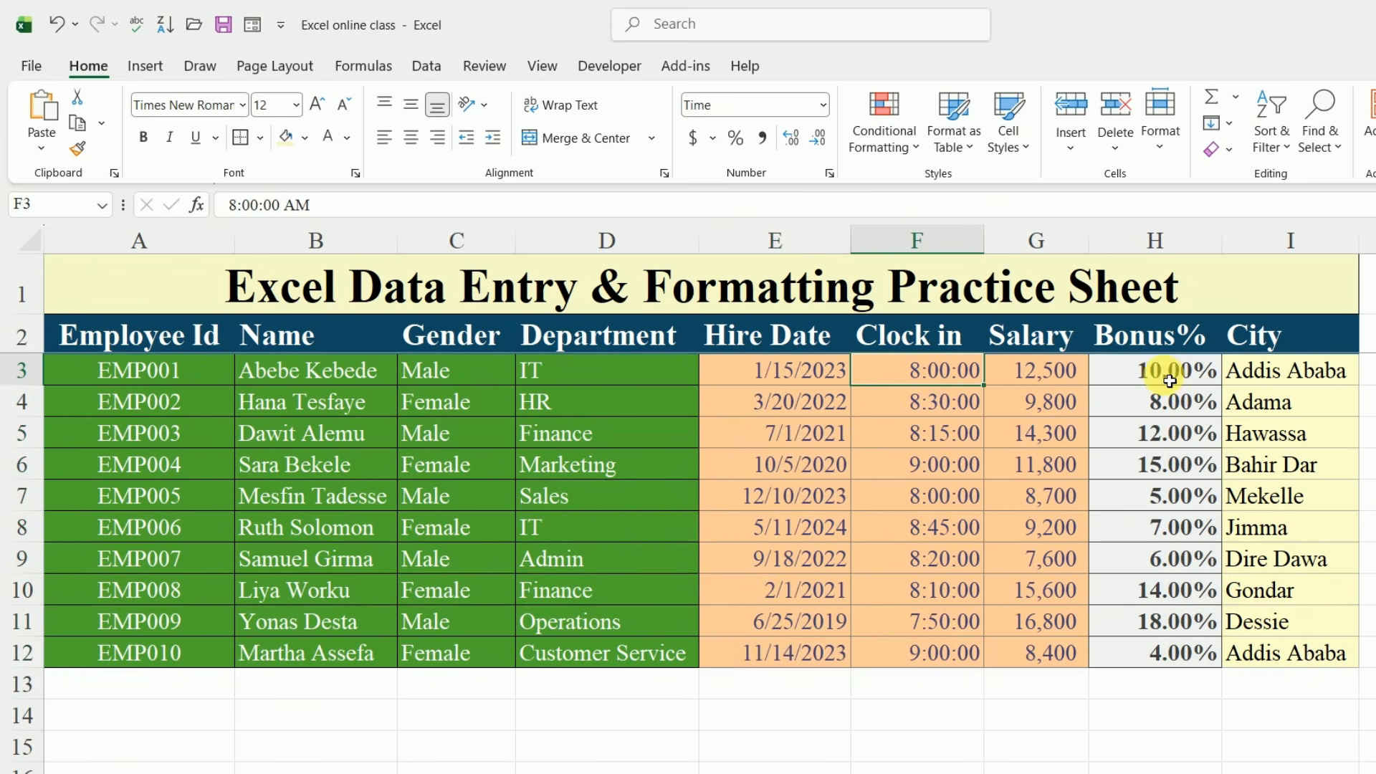
pyautogui.click(917, 466)
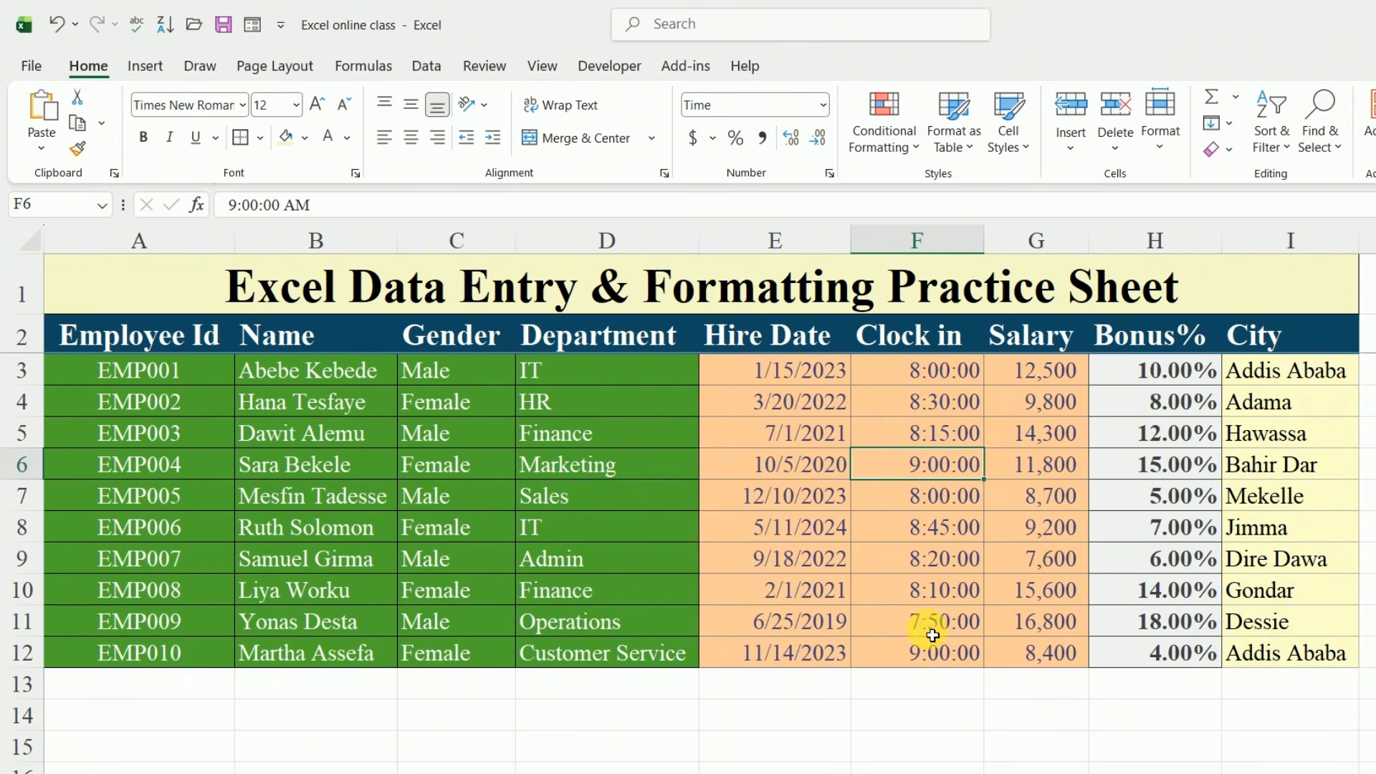
pyautogui.click(844, 714)
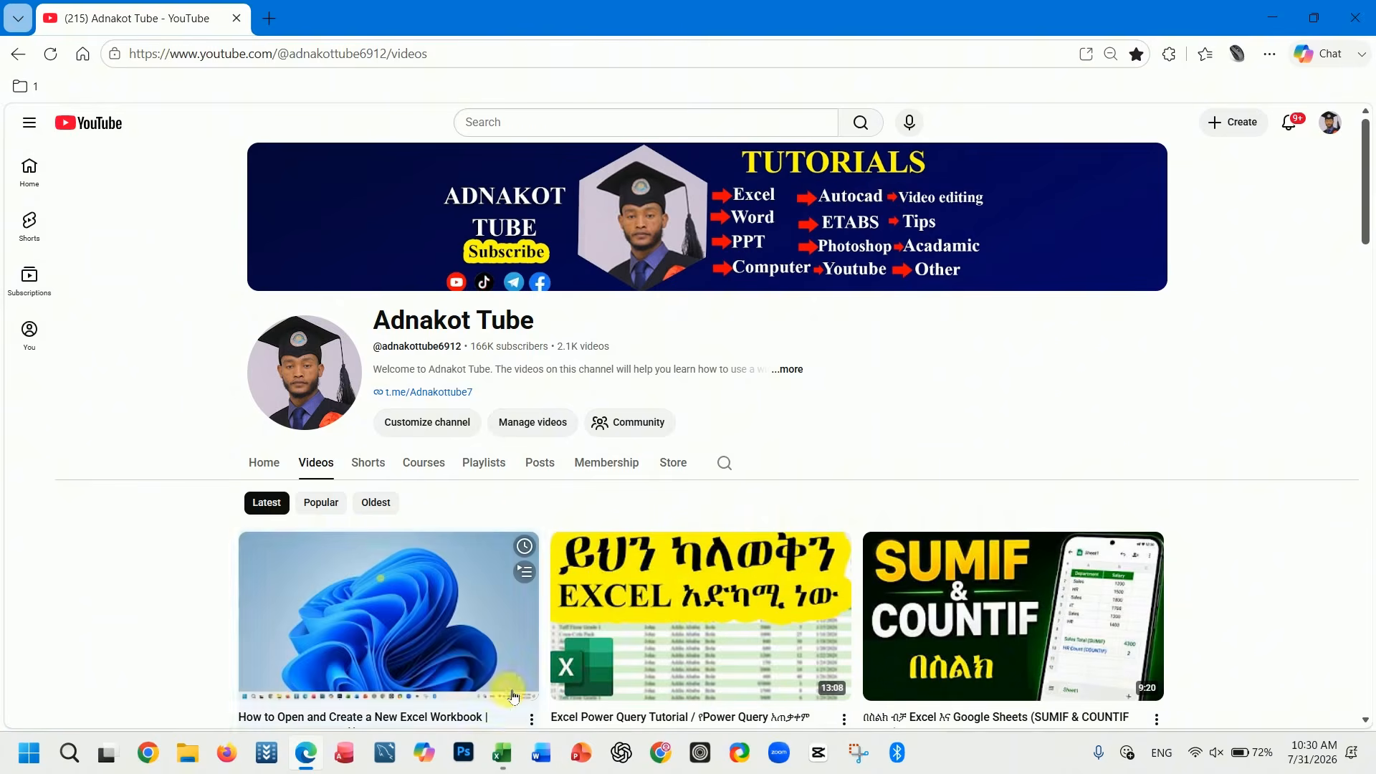
# Step: Switch to the blank Excel workbook and enlarge the worksheet view to 306%
pyautogui.click(502, 765)
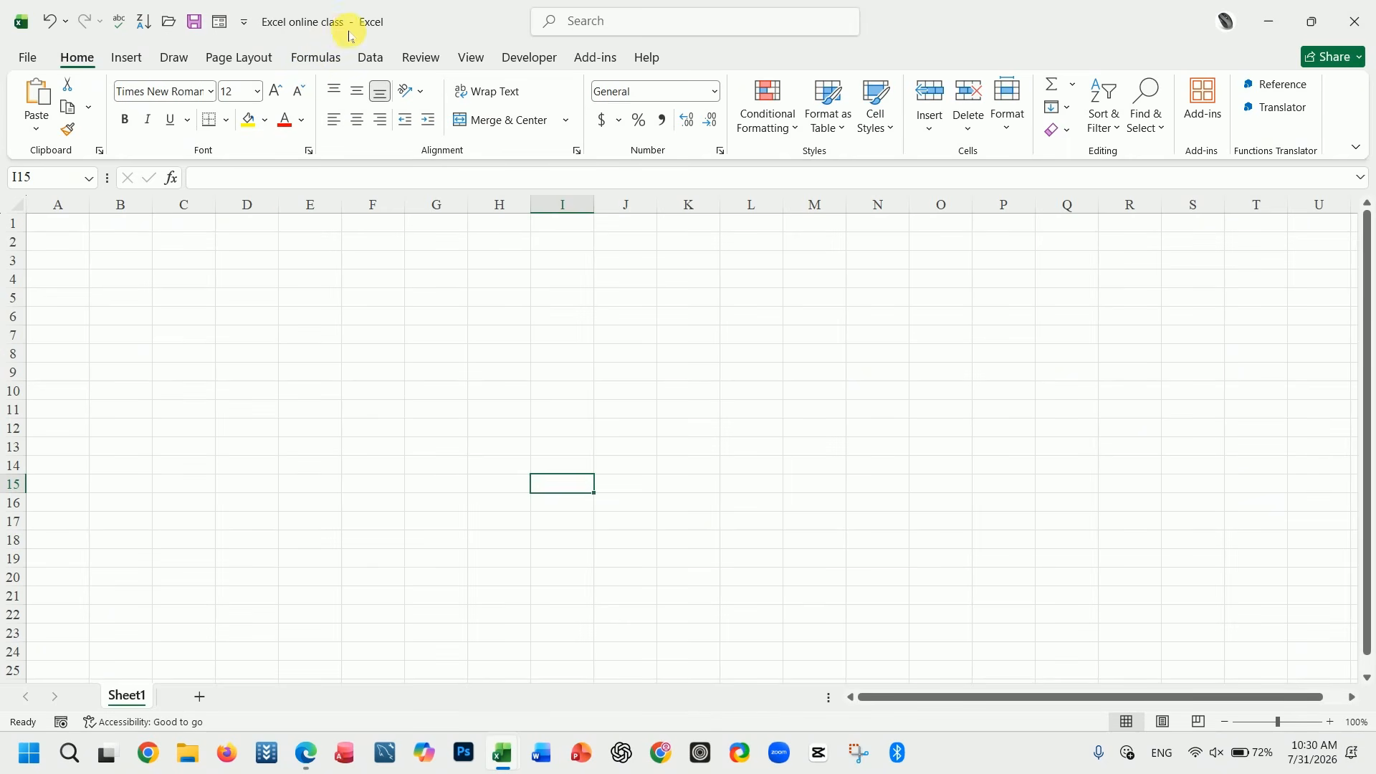
pyautogui.click(326, 316)
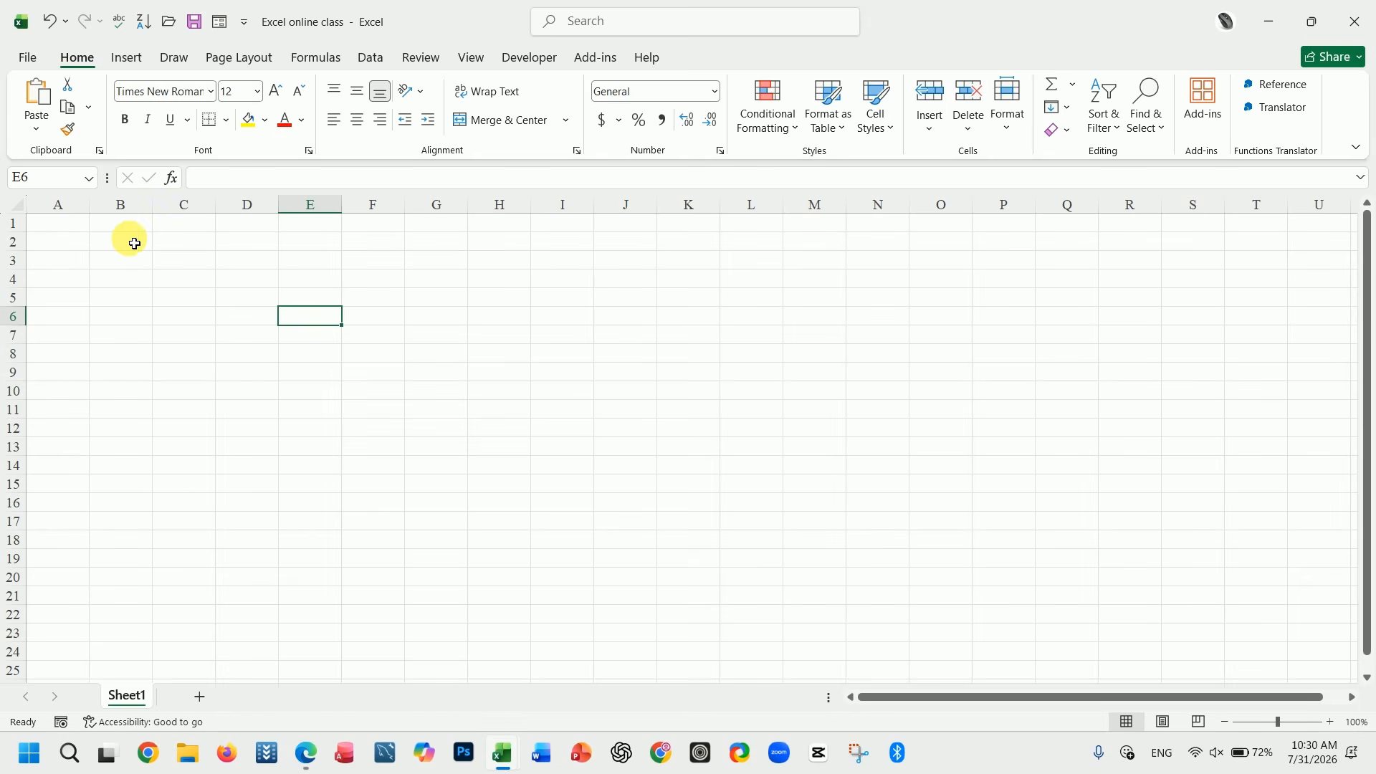
pyautogui.click(83, 224)
pyautogui.click(114, 225)
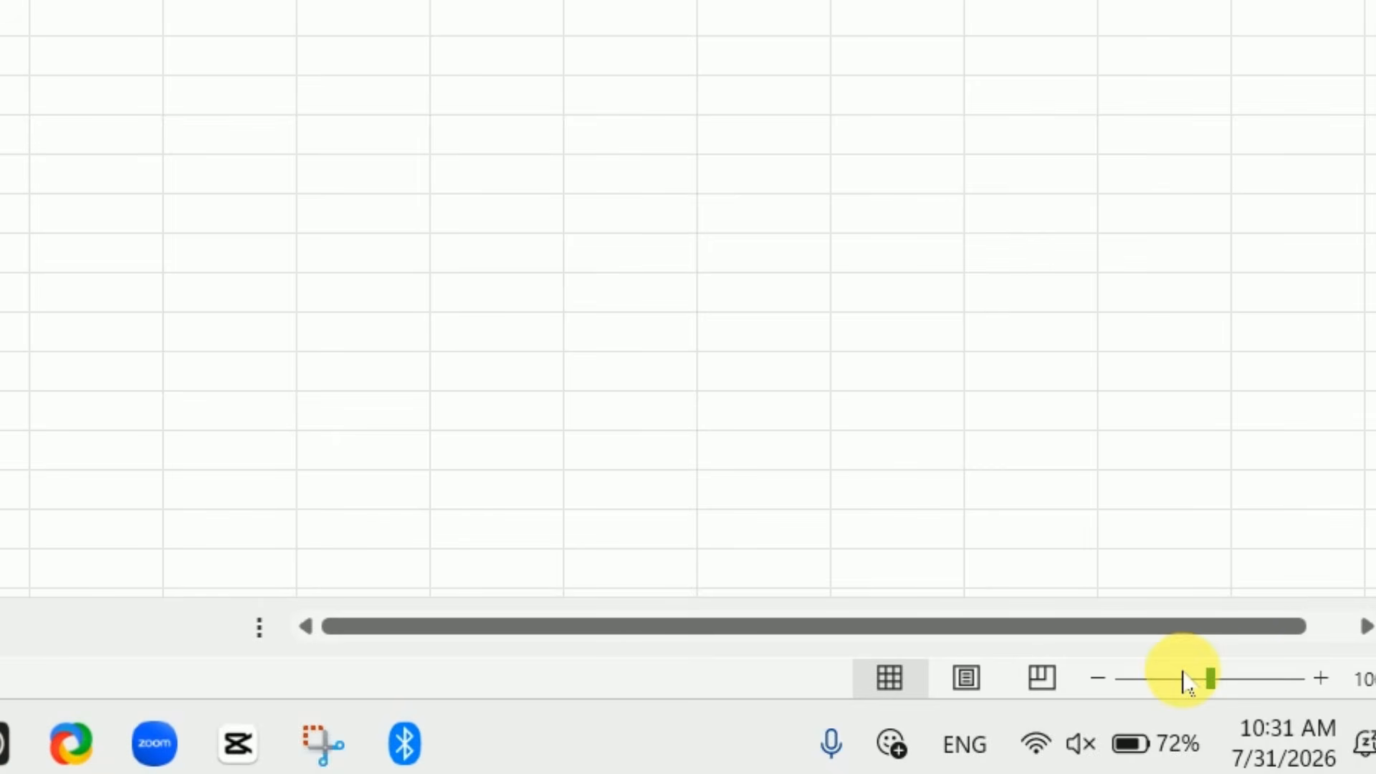
pyautogui.moveTo(1210, 681); pyautogui.dragTo(1270, 686)
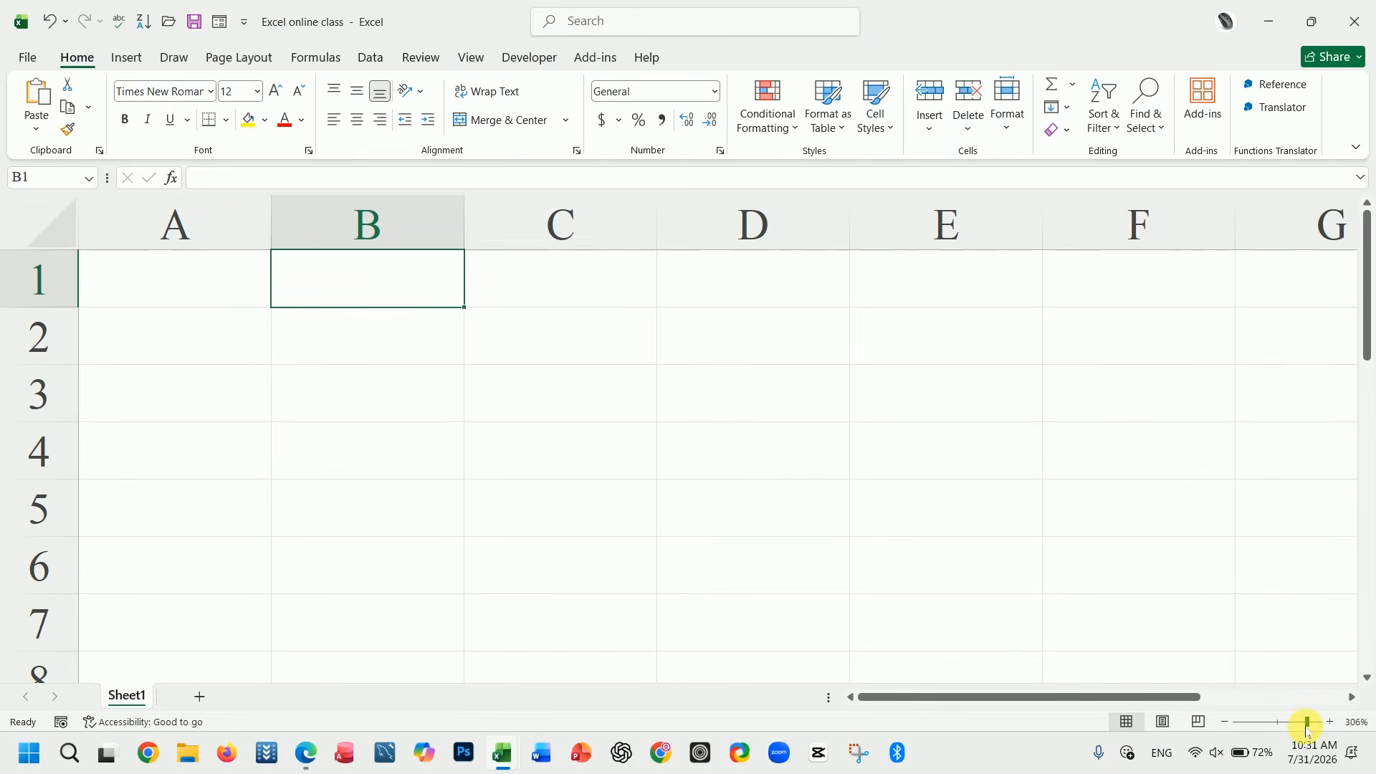
pyautogui.moveTo(1115, 694); pyautogui.dragTo(974, 695)
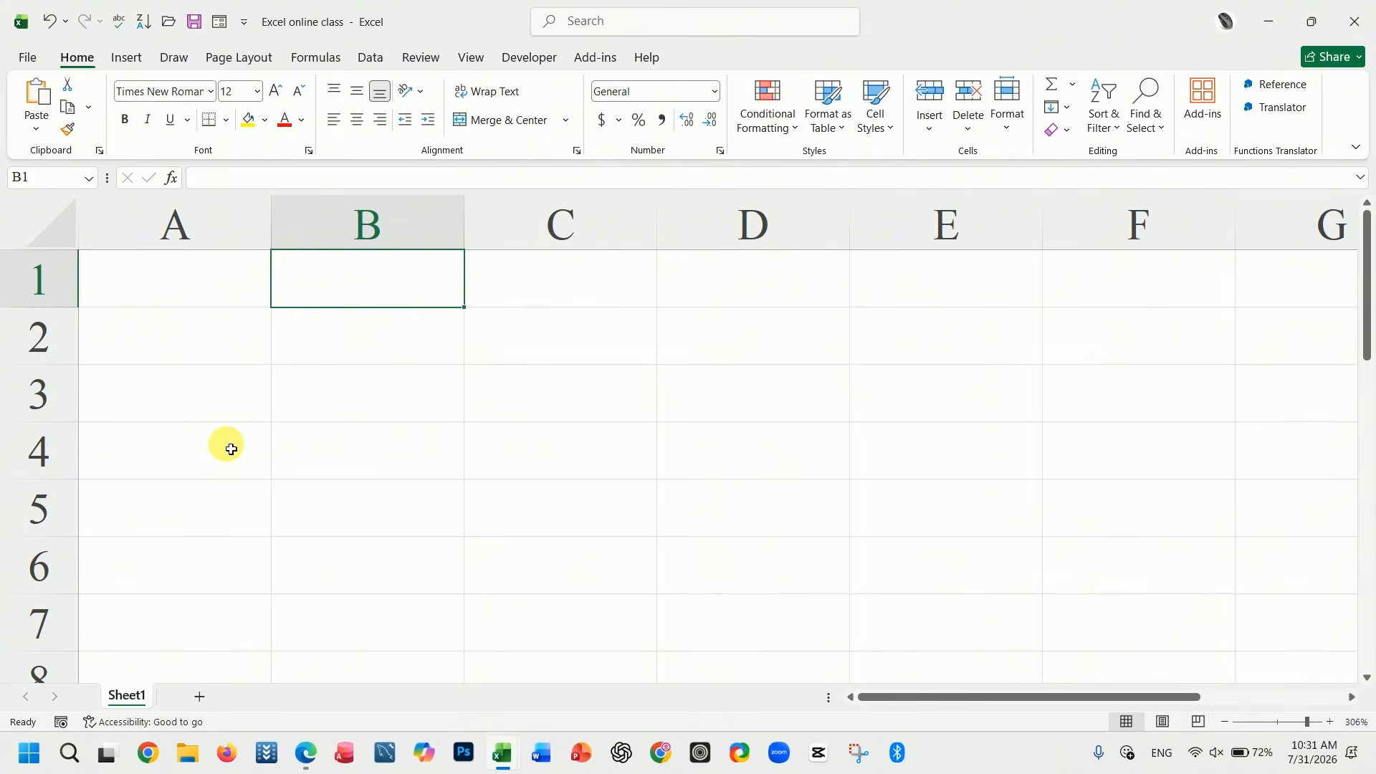
# Step: Enter the header "Employee Name" in cell A1
pyautogui.click(188, 277)
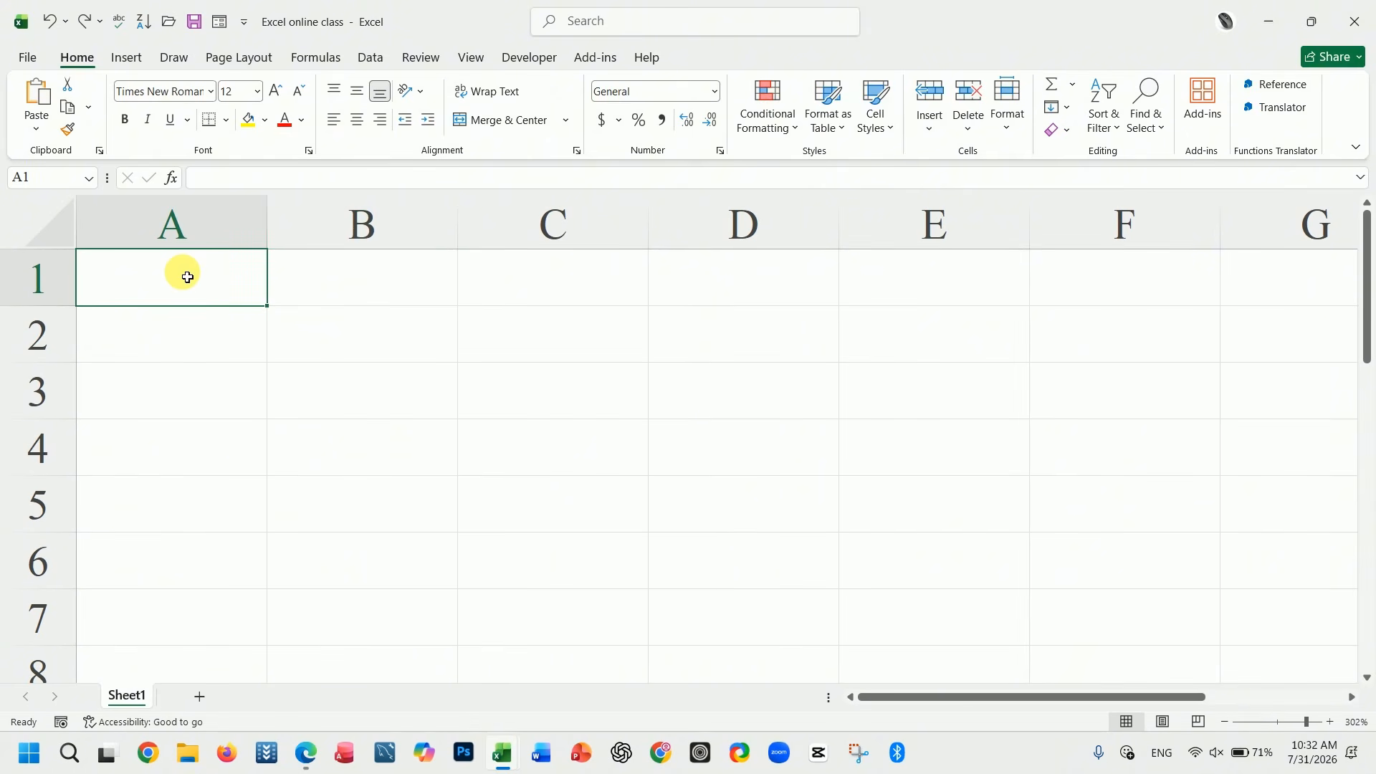
pyautogui.write('Emplo')
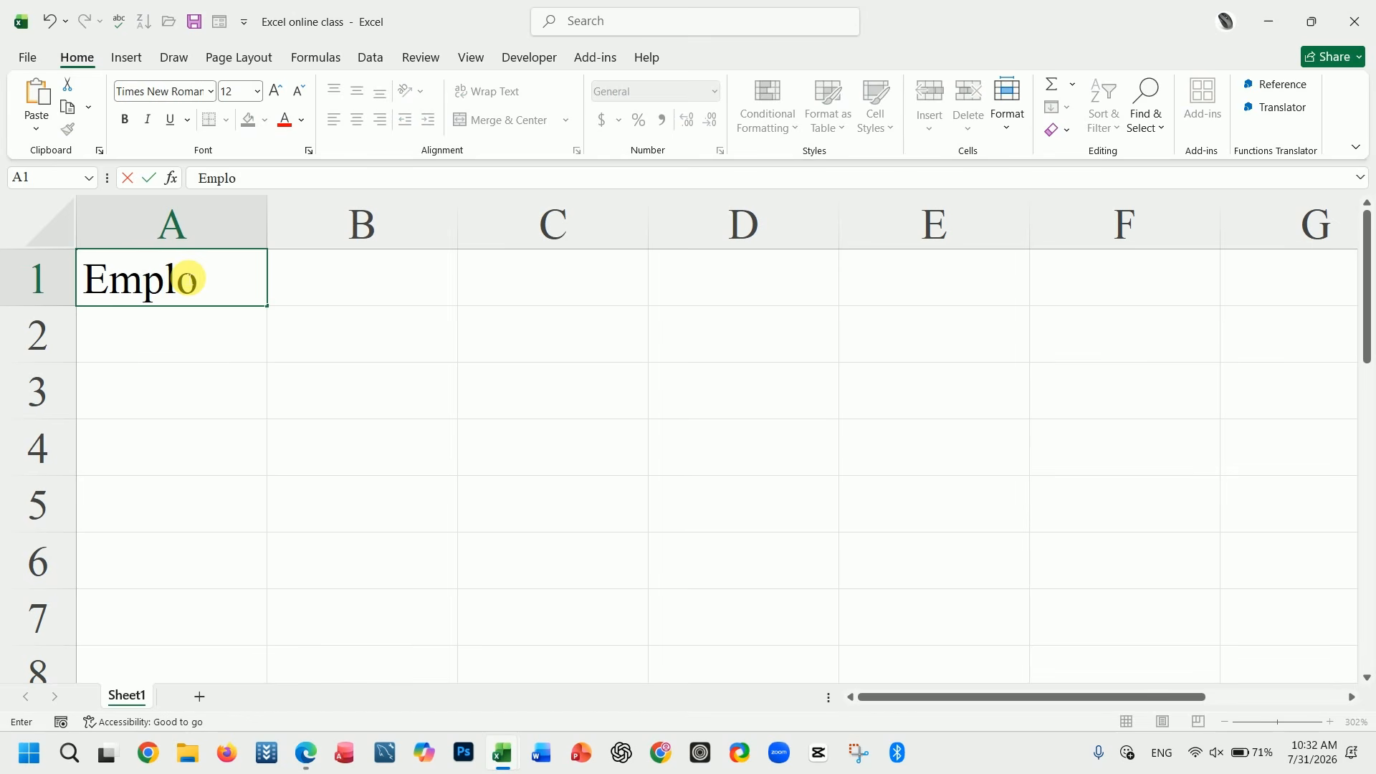
pyautogui.write('yee Name')
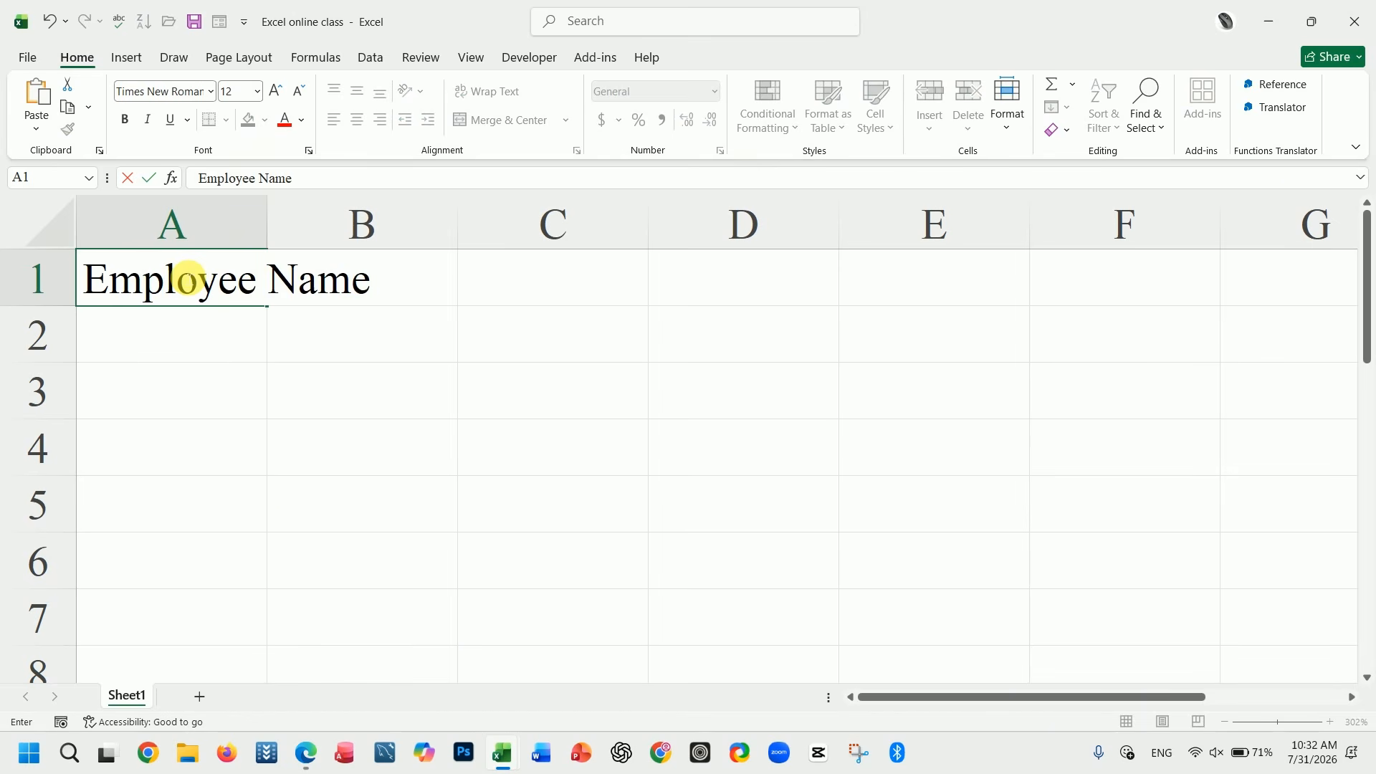
pyautogui.press('Tab')
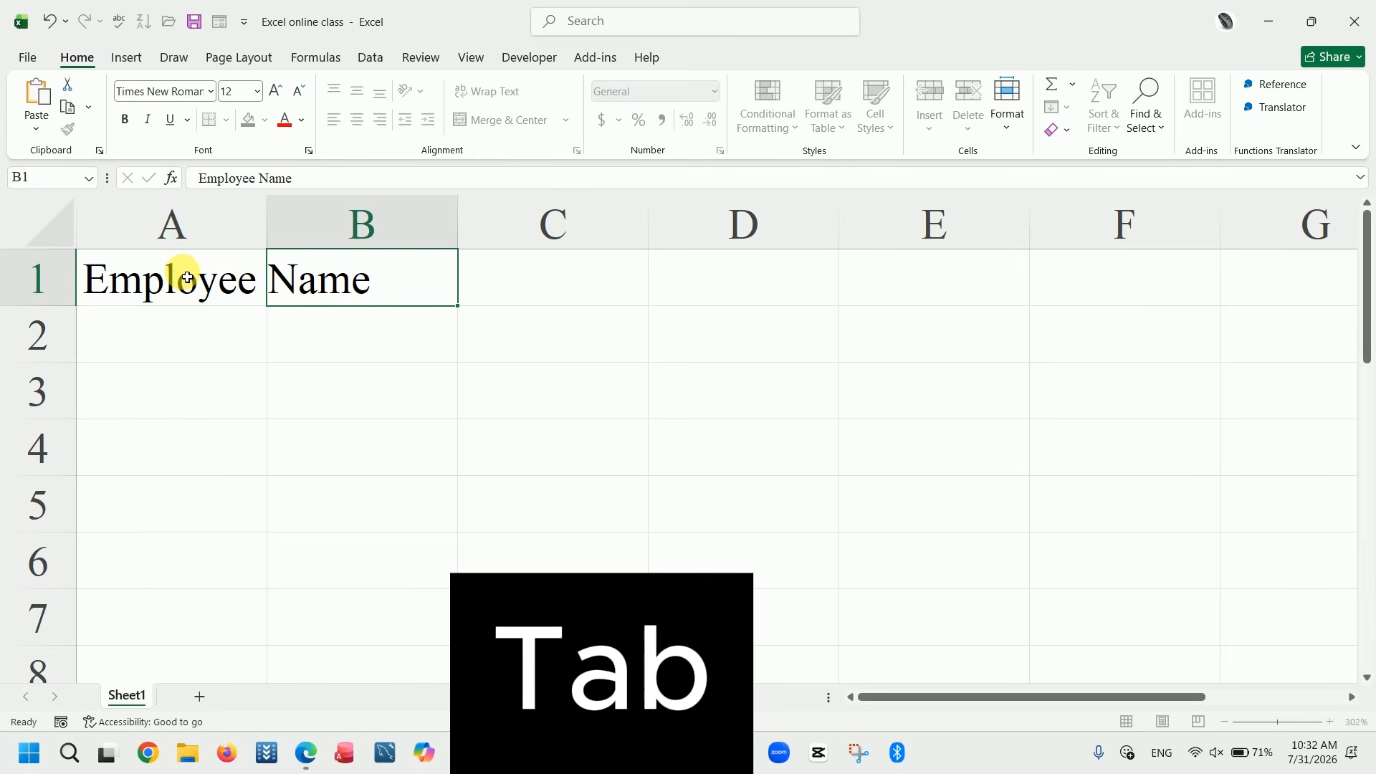
# Step: Check which cell holds the overflowing "Employee Name" header and widen column A to fit it
pyautogui.click(327, 370)
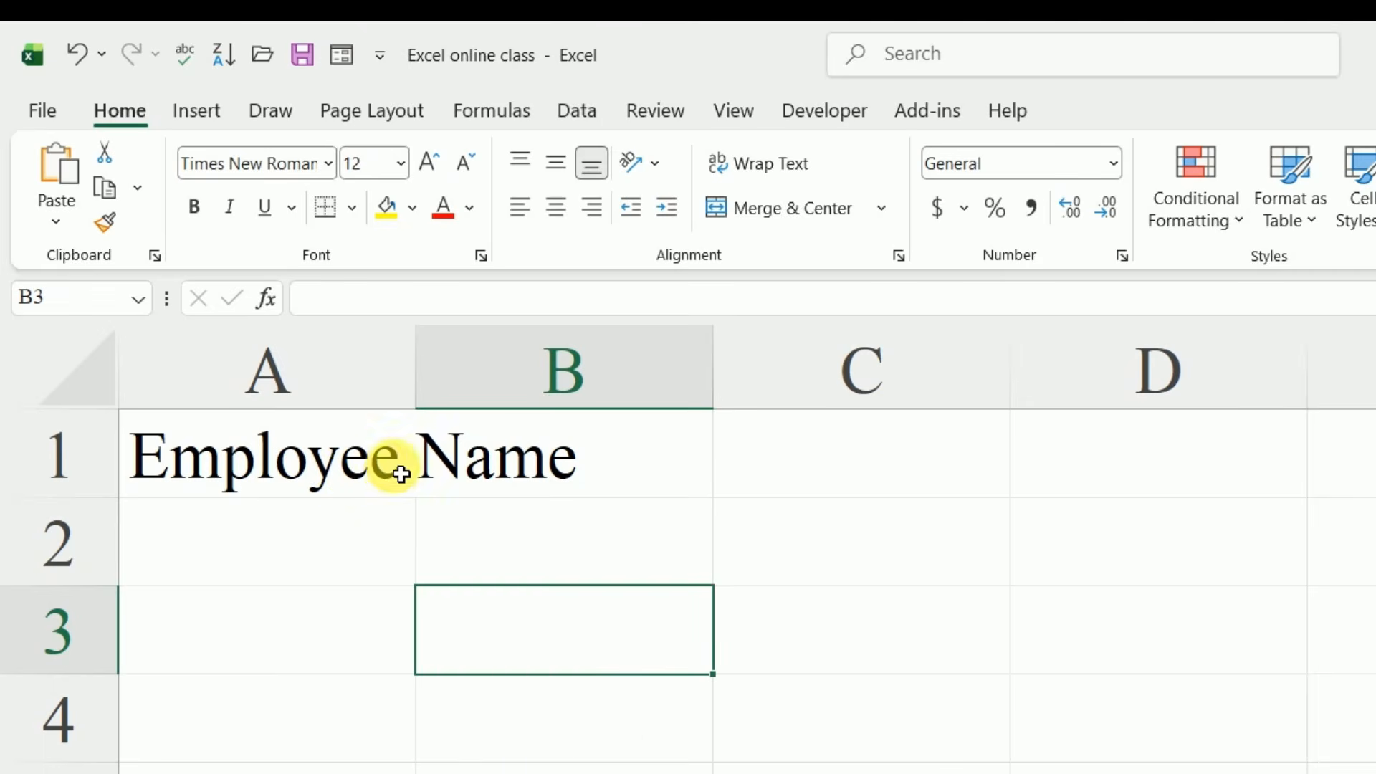
pyautogui.click(358, 456)
pyautogui.click(639, 465)
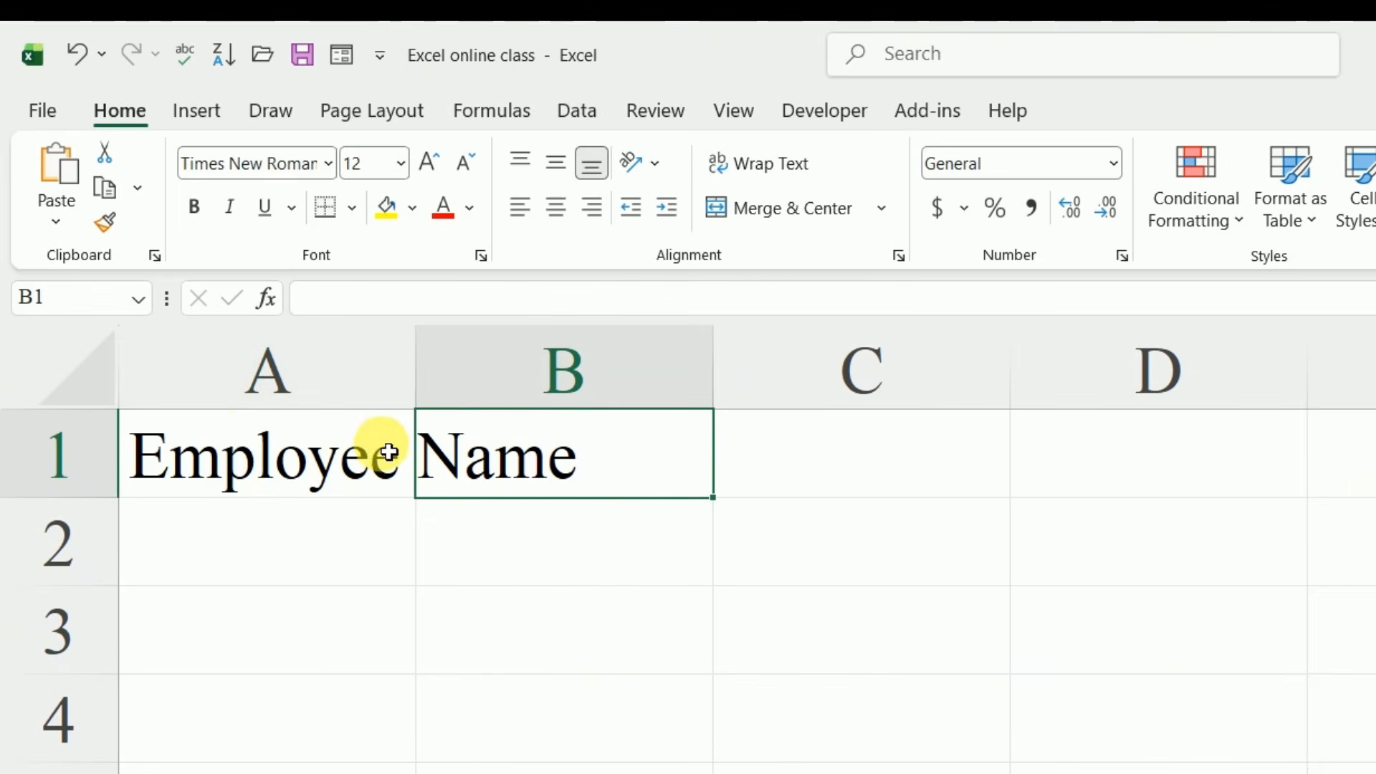
pyautogui.click(226, 441)
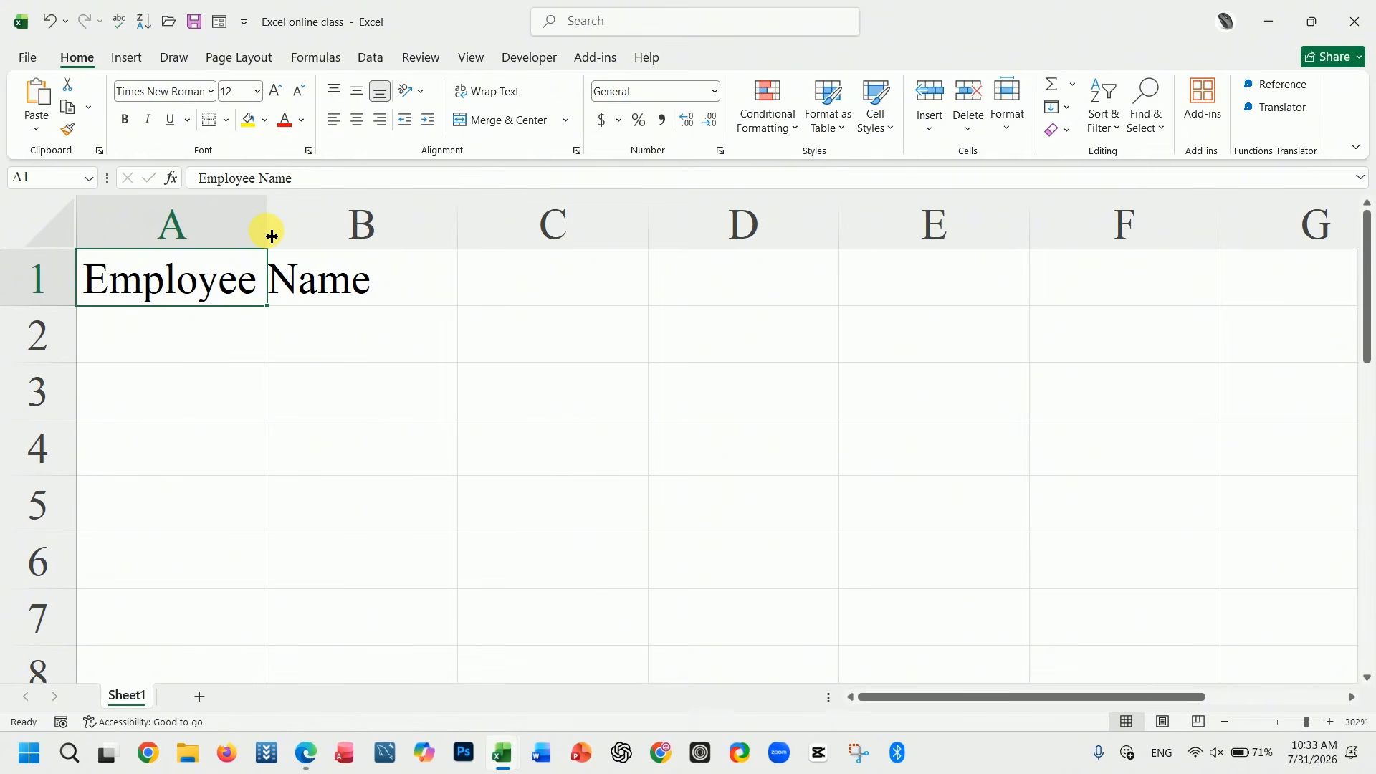
pyautogui.doubleClick(269, 227)
pyautogui.moveTo(381, 223)
pyautogui.mouseDown()
pyautogui.moveTo(224, 225)
pyautogui.moveTo(378, 230)
pyautogui.mouseUp()
pyautogui.click(324, 408)
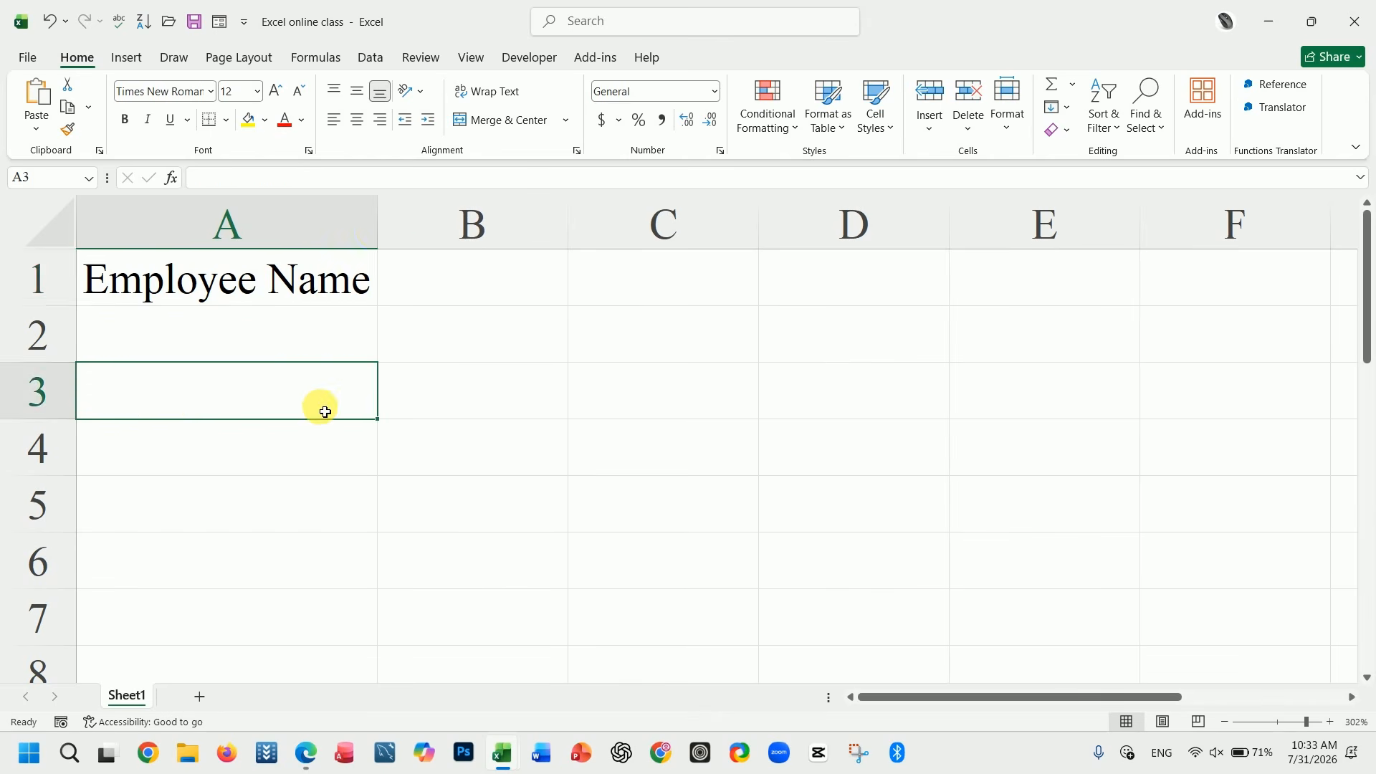
# Step: Enter the header "Gender" in cell B1
pyautogui.click(461, 291)
pyautogui.doubleClick(461, 291)
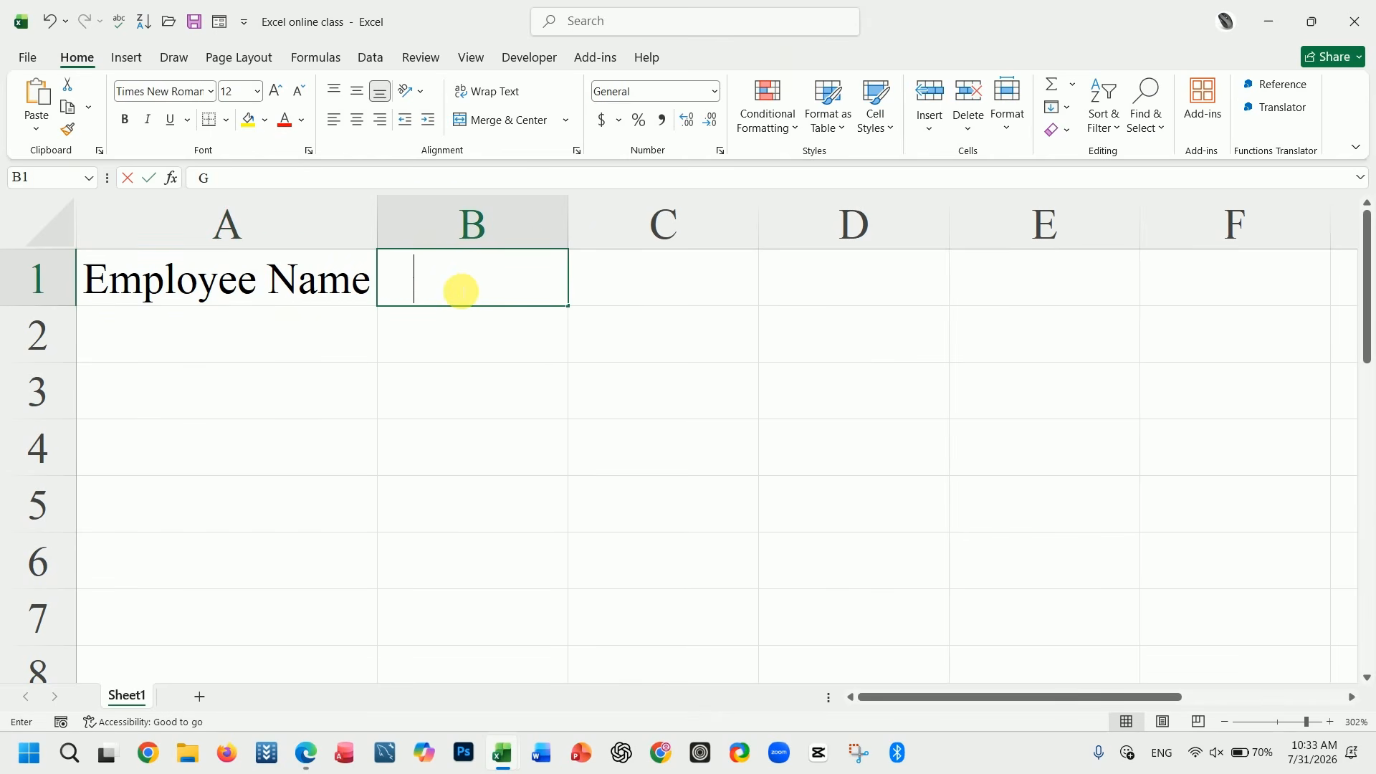
pyautogui.write('Gender')
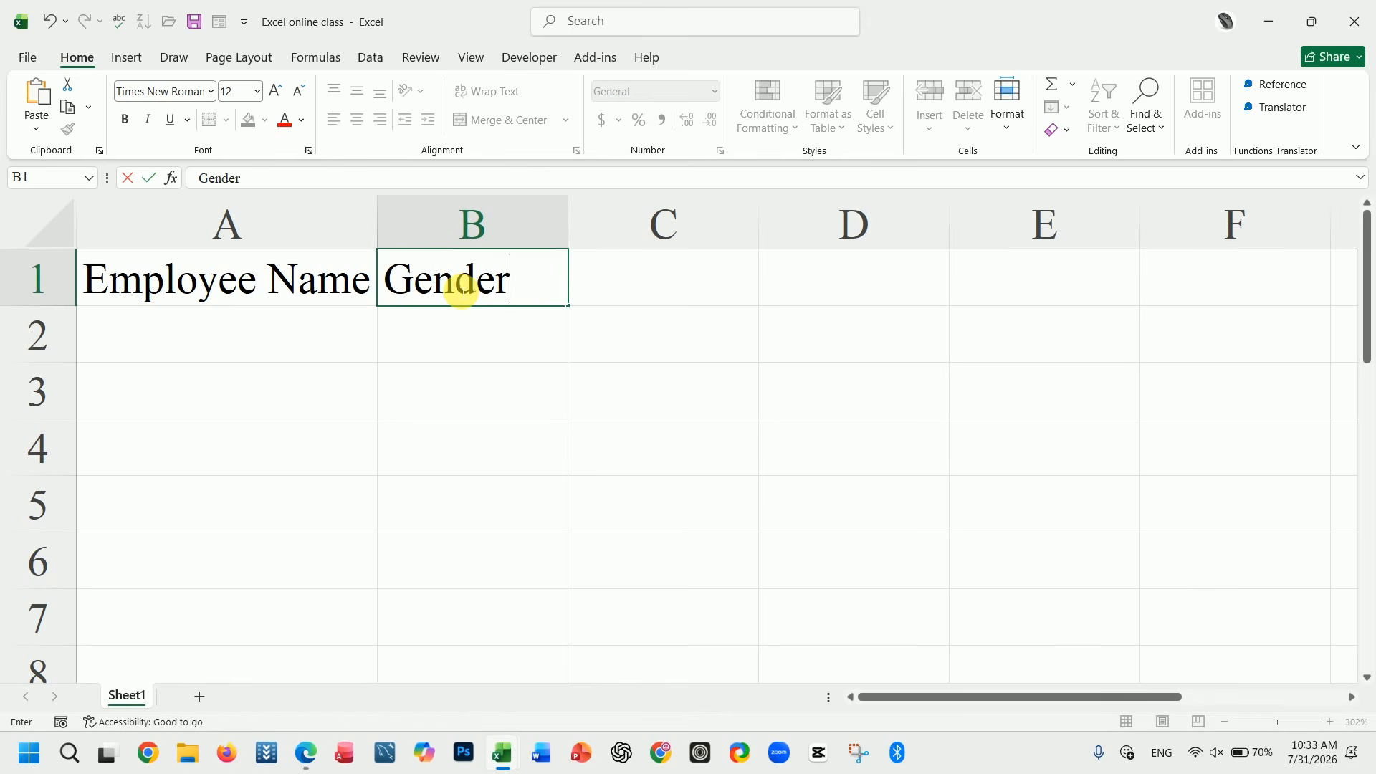
pyautogui.press('Tab')
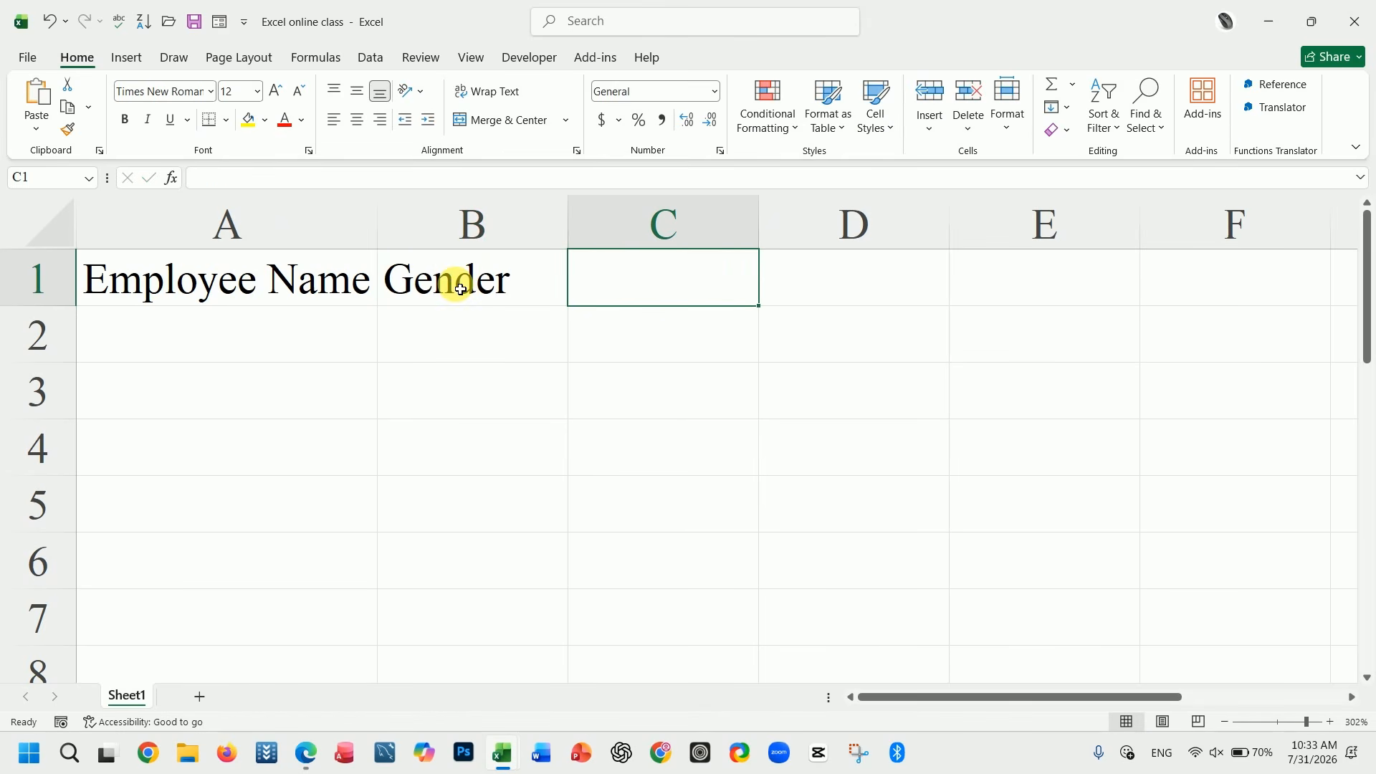
pyautogui.press('Return')
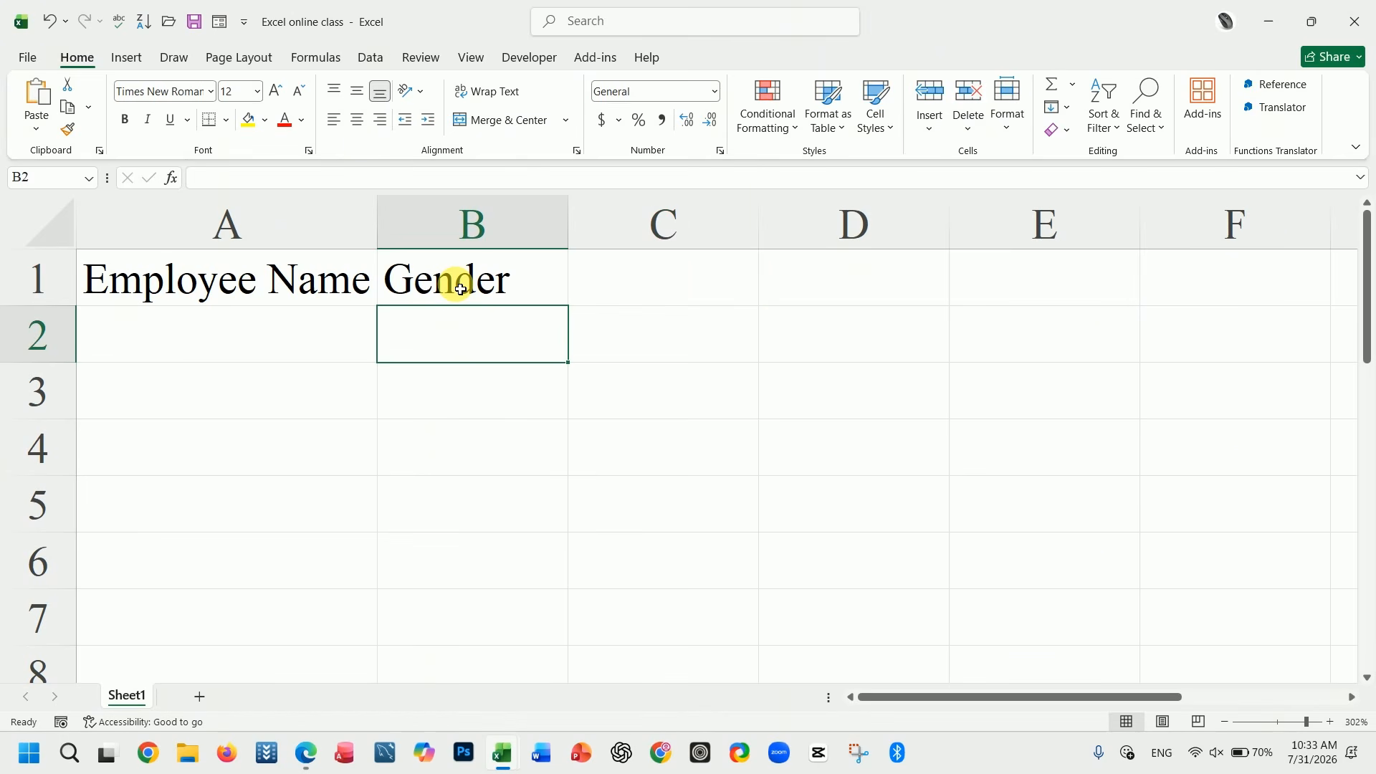
# Step: Enter the headers "Department" in cell C1 and "Hire Date" in cell D1
pyautogui.click(649, 290)
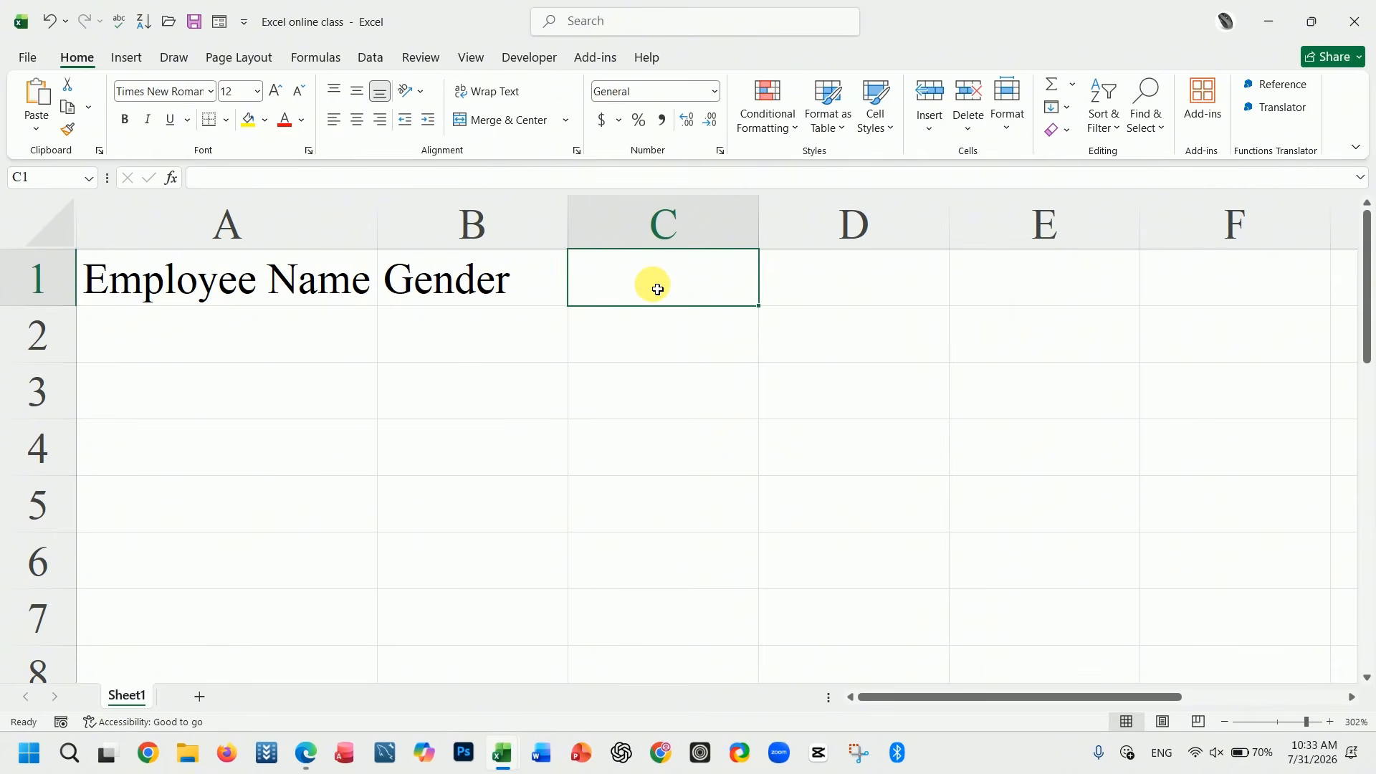
pyautogui.write('Dep')
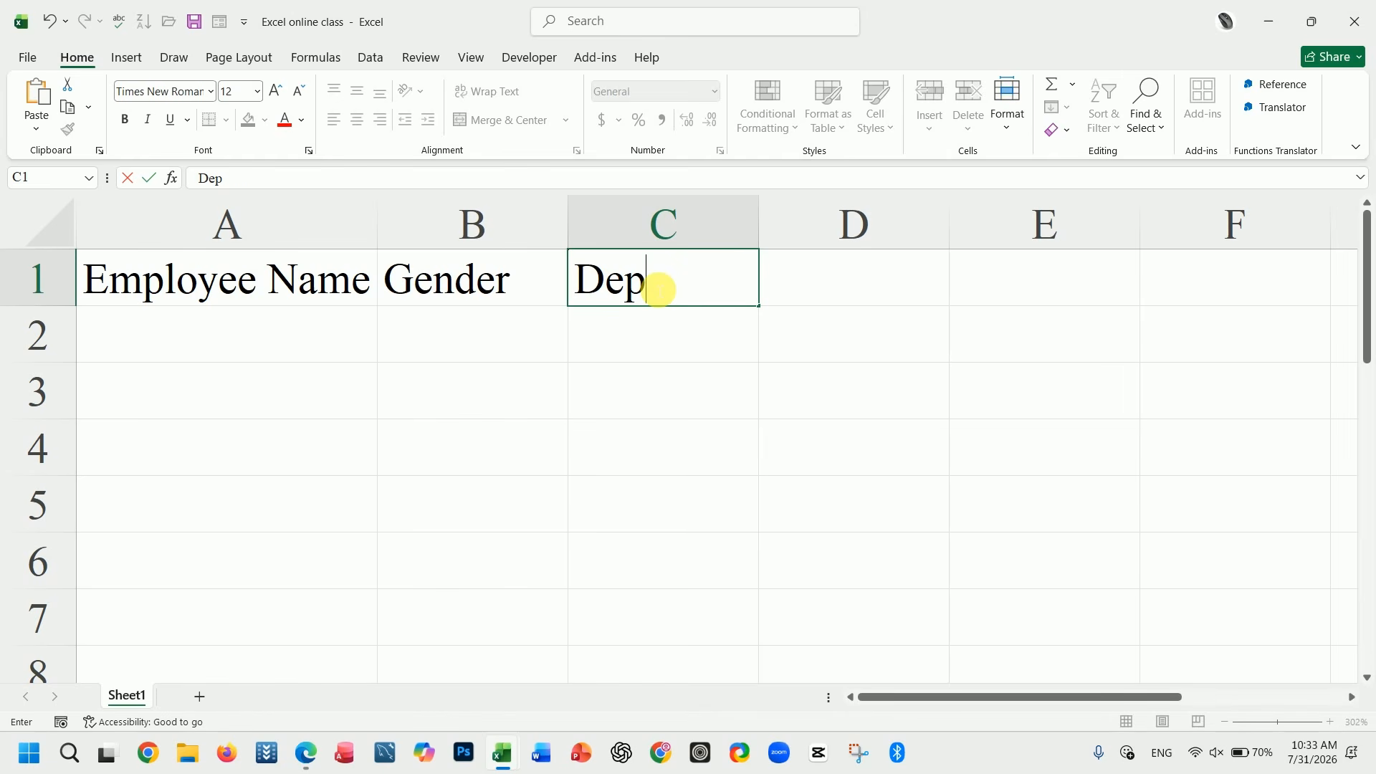
pyautogui.write('artment')
pyautogui.press('Tab')
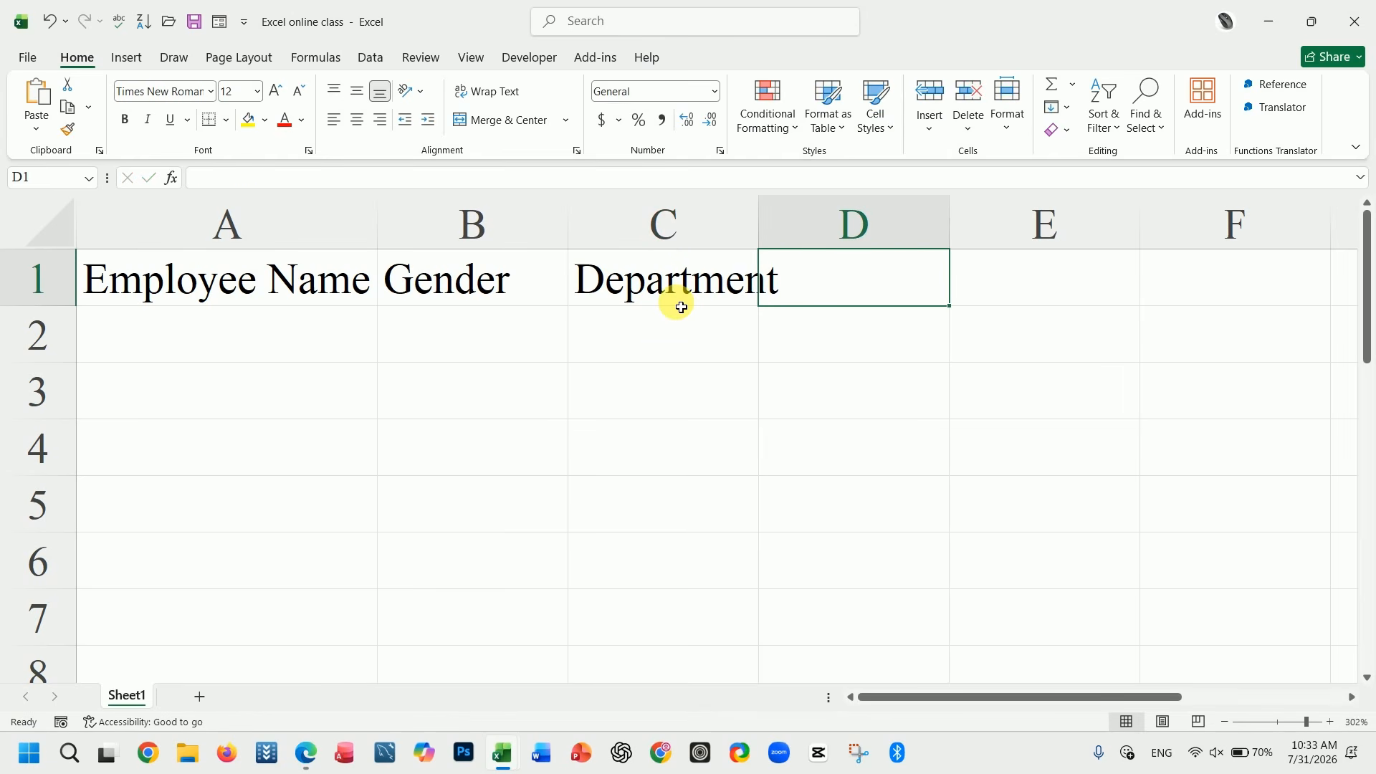
pyautogui.write('Hire')
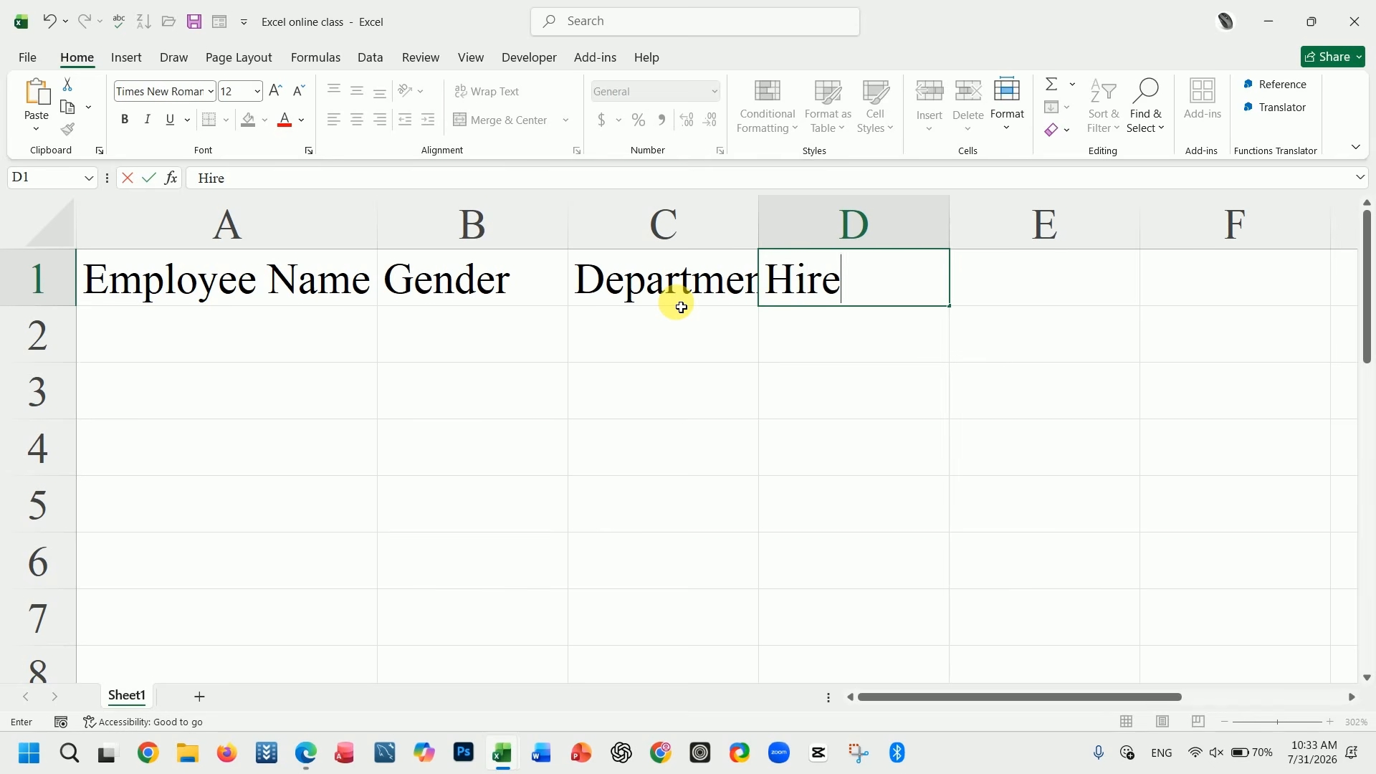
pyautogui.write(' Date')
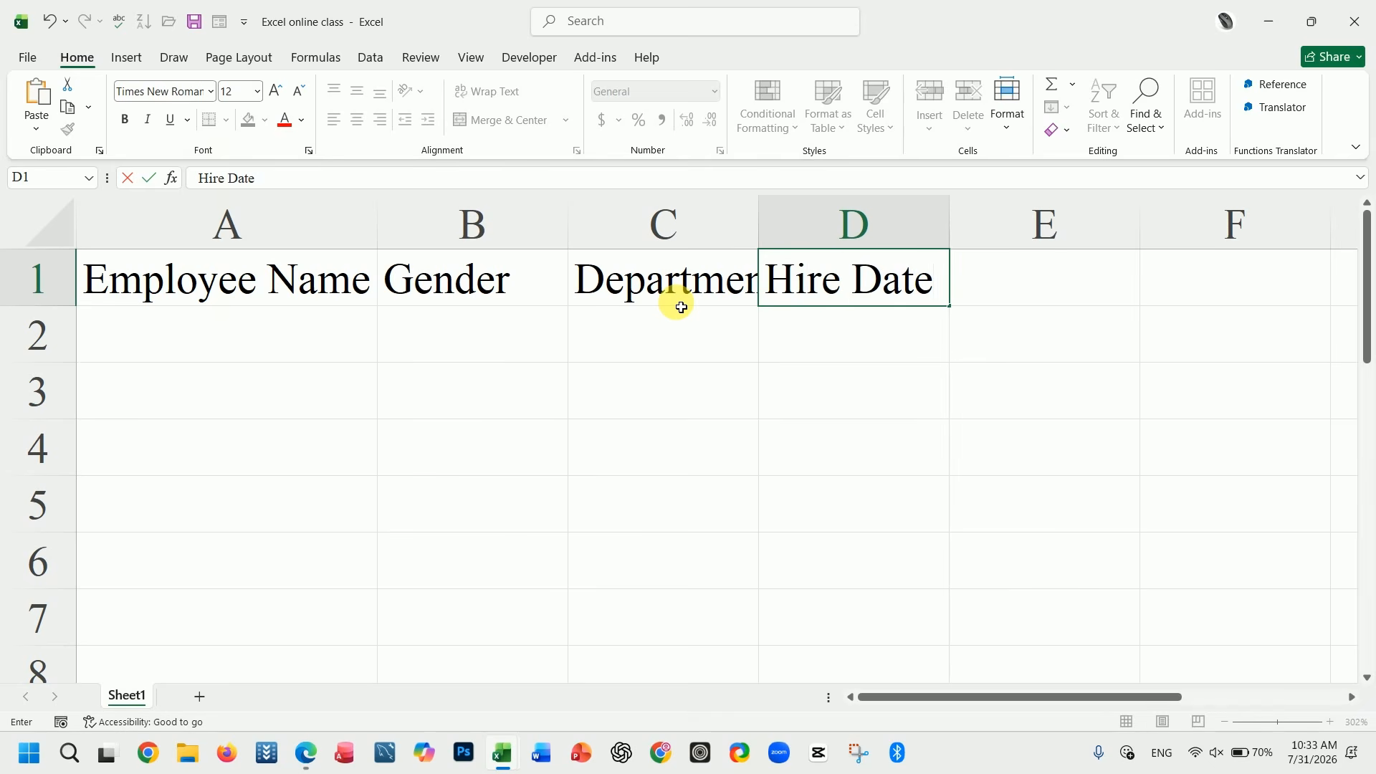
pyautogui.press('Tab')
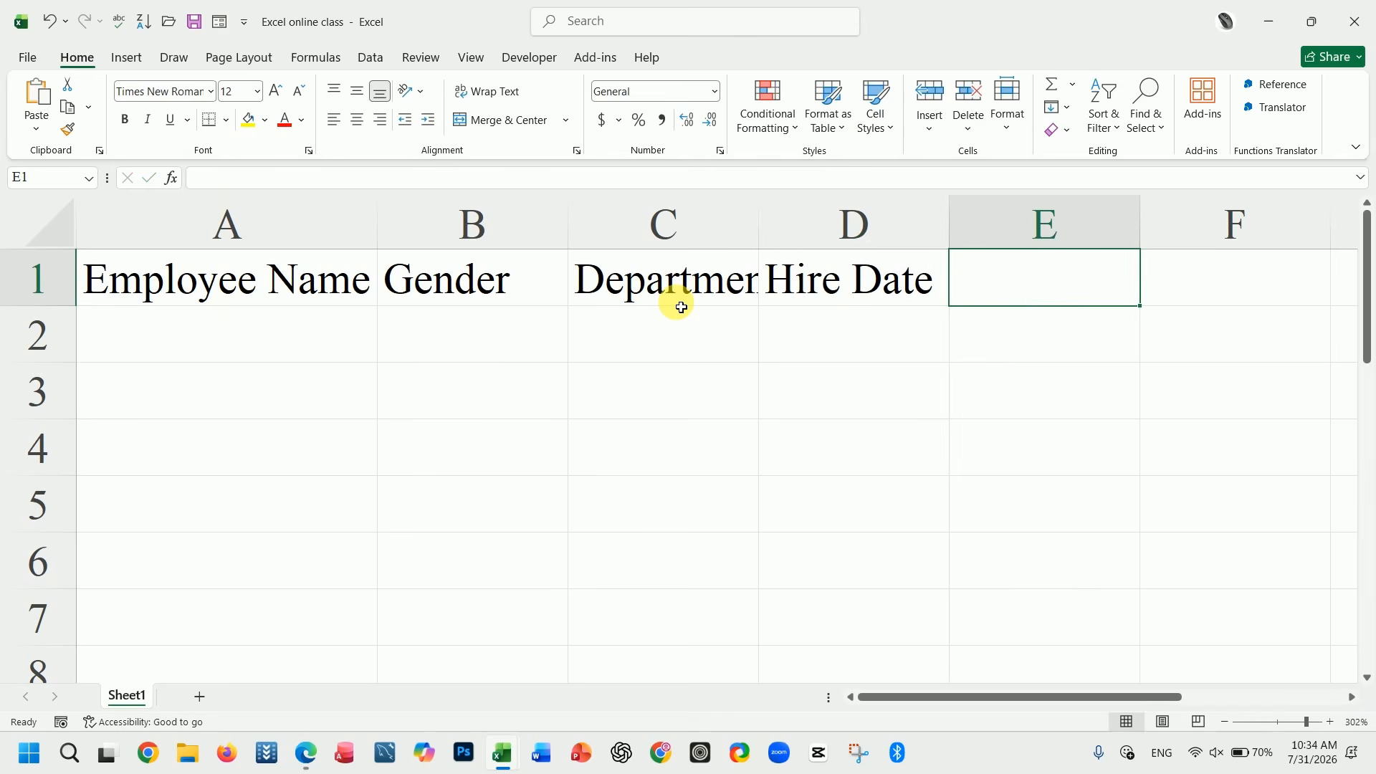
# Step: Enter the headers "Clock in" in cell E1 and "Salary" in cell F1
pyautogui.write('Cloc')
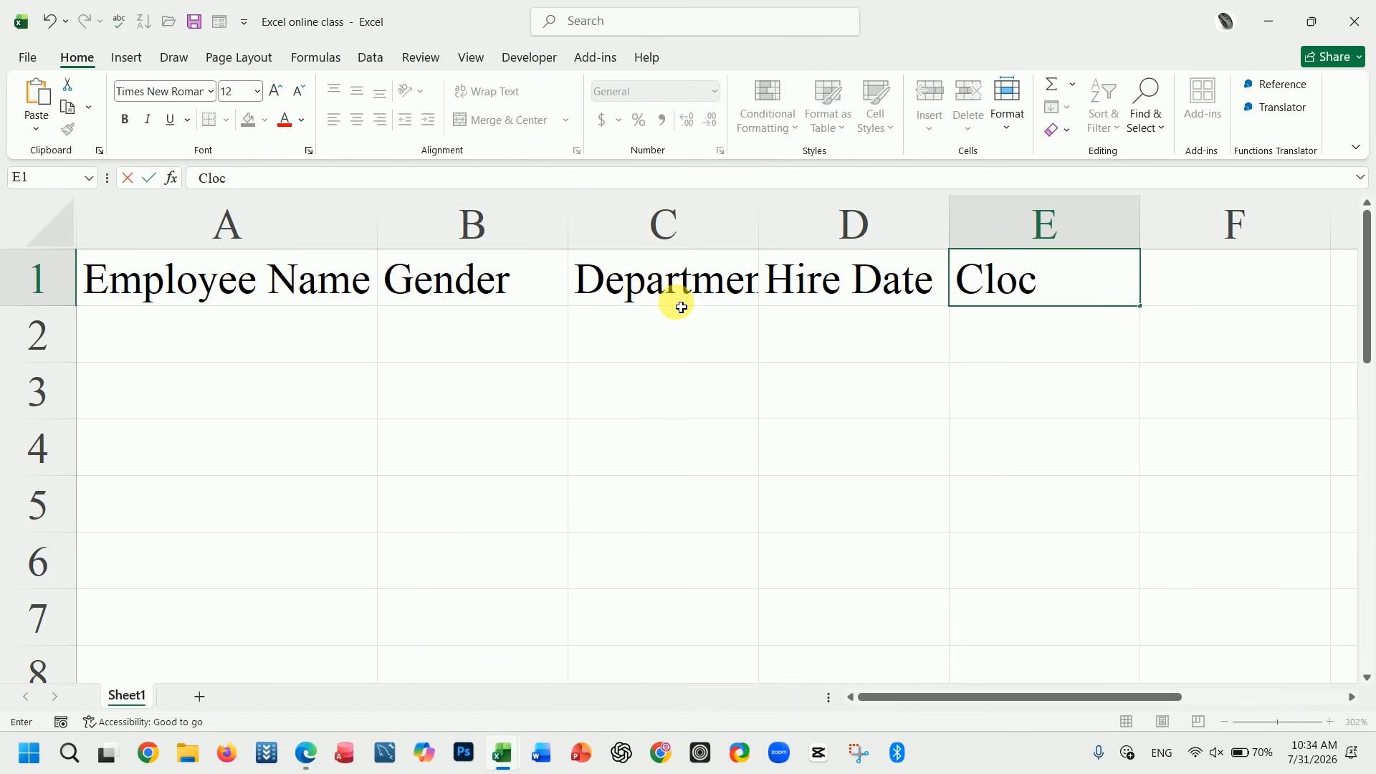
pyautogui.write('k in')
pyautogui.press('Tab')
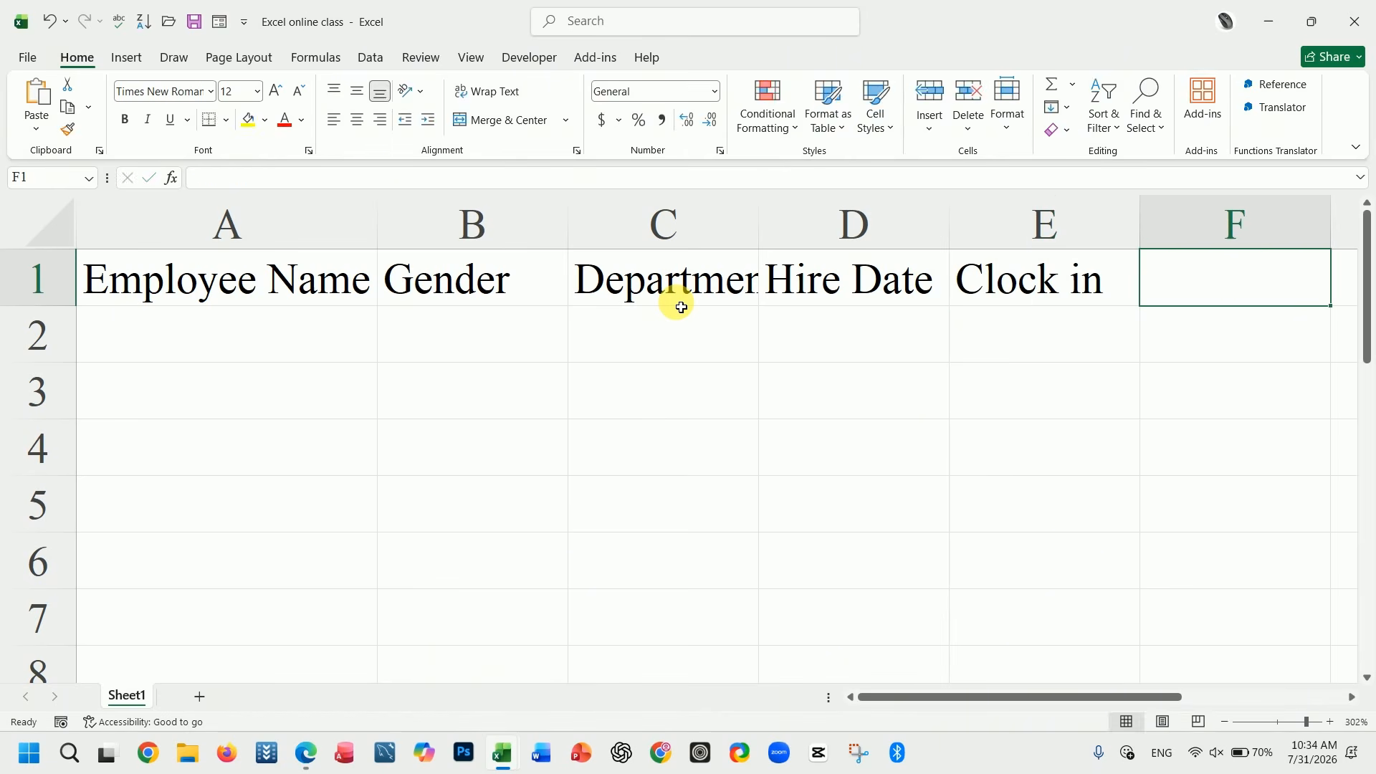
pyautogui.write('Sala')
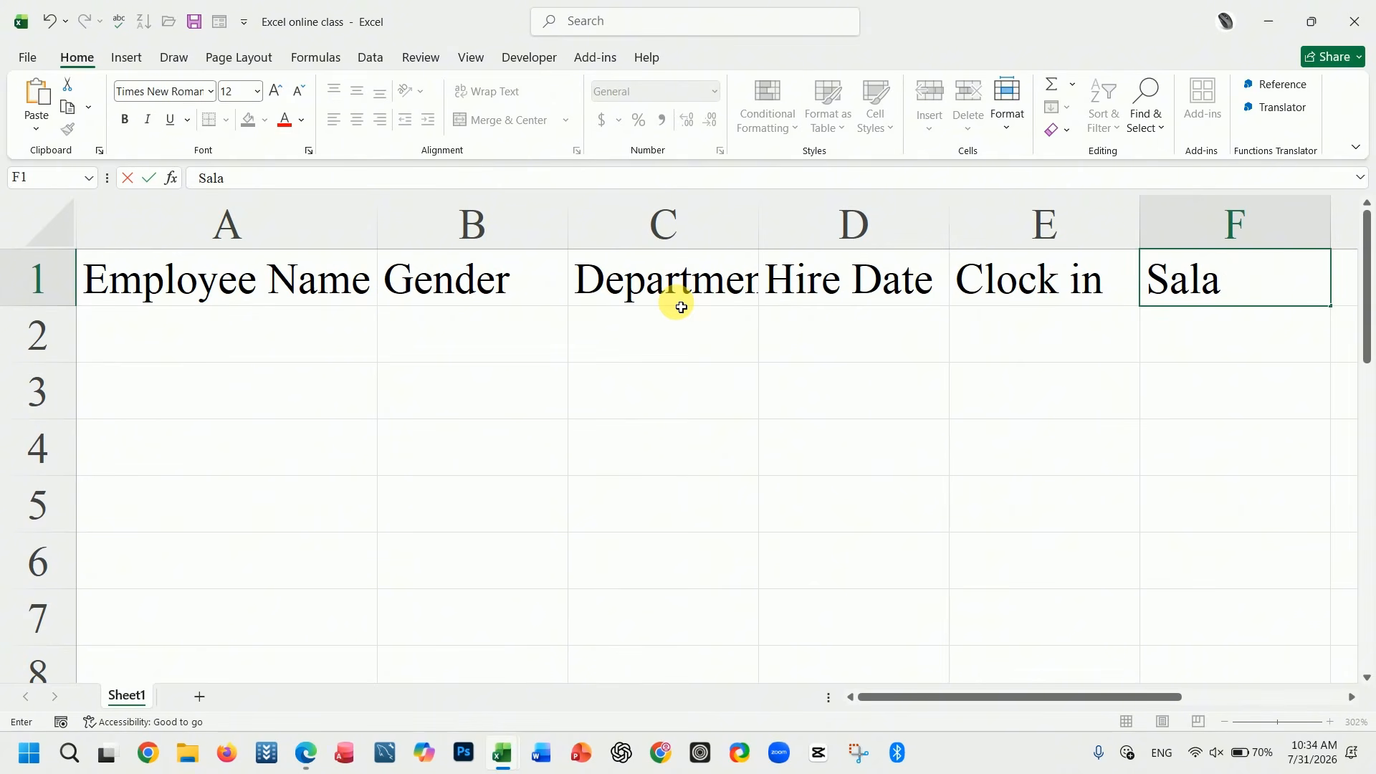
pyautogui.write('ry')
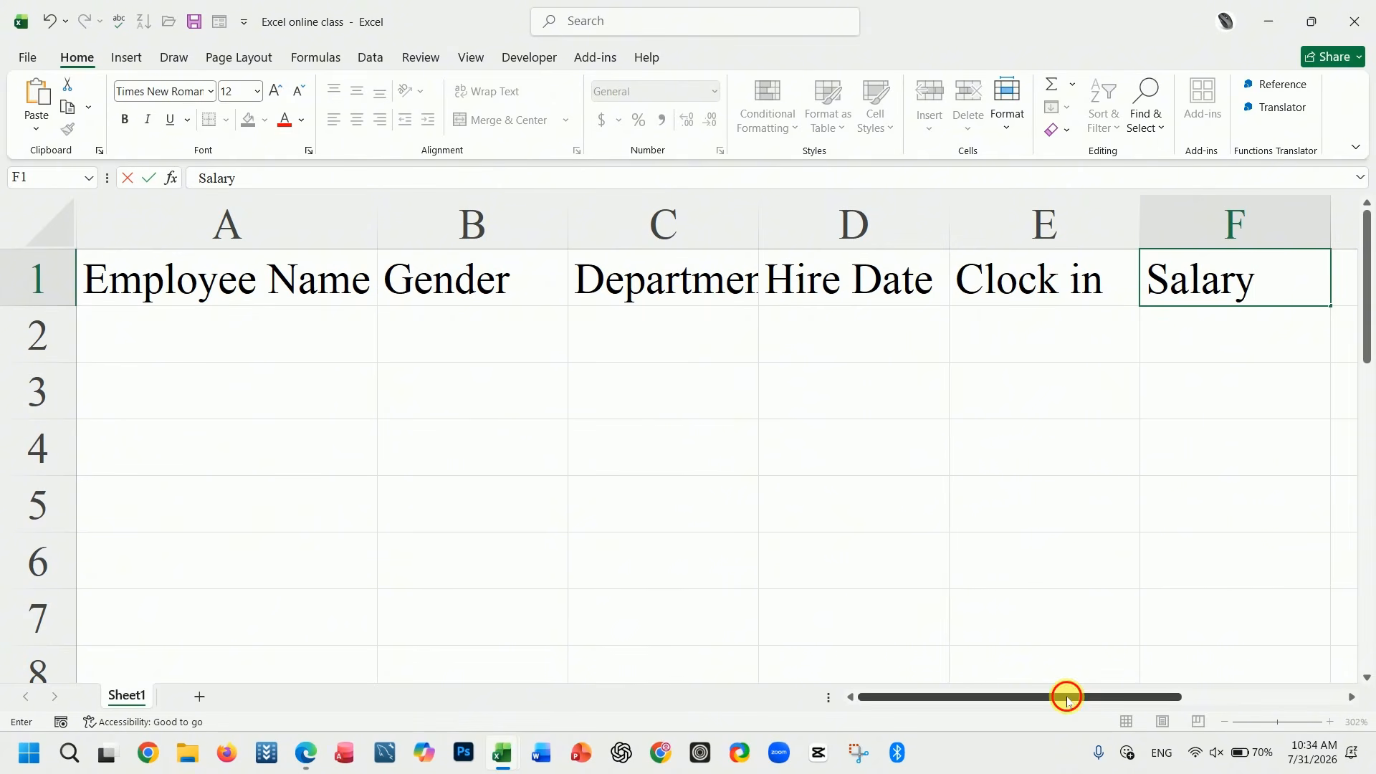
# Step: Enter the headers "Bonus%" in cell G1 and "City" in cell H1
pyautogui.moveTo(1067, 699); pyautogui.dragTo(1183, 696)
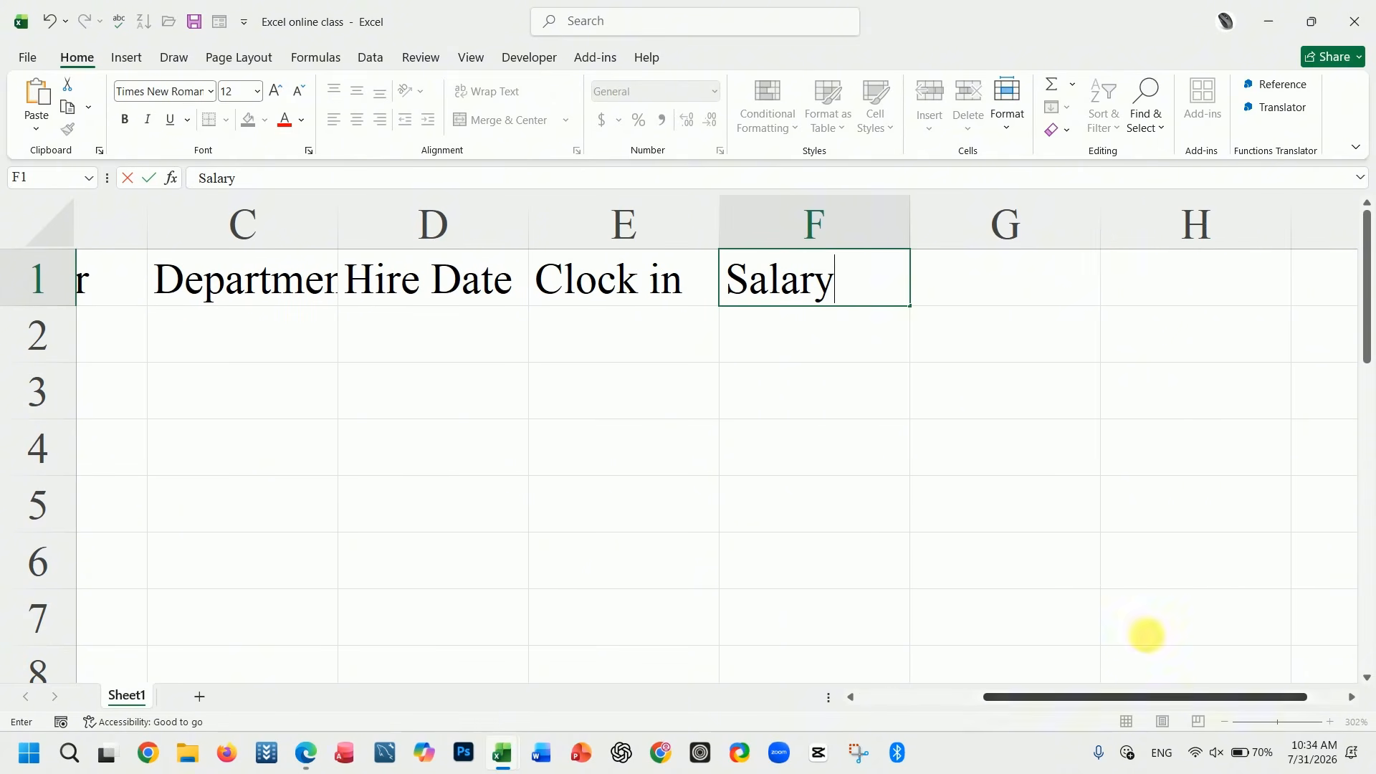
pyautogui.click(994, 295)
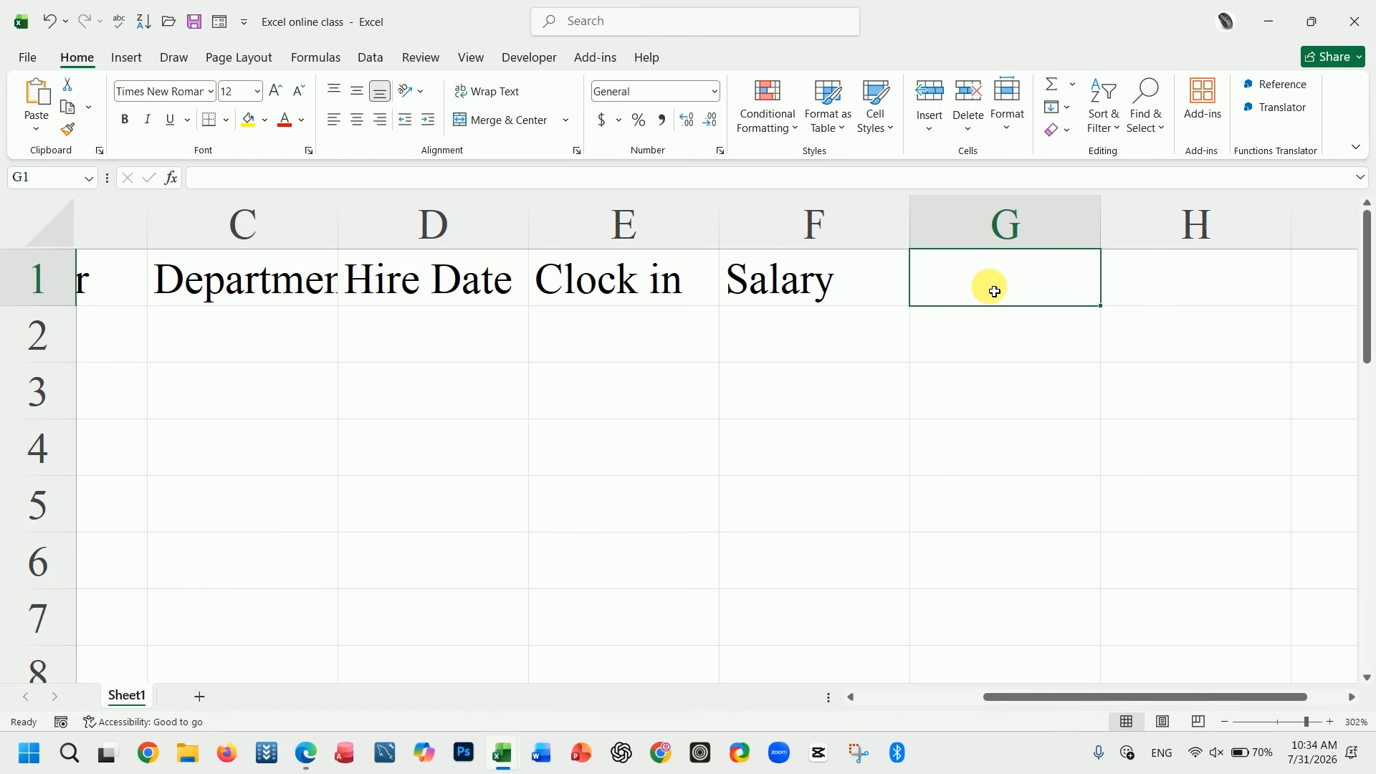
pyautogui.write('Bonus')
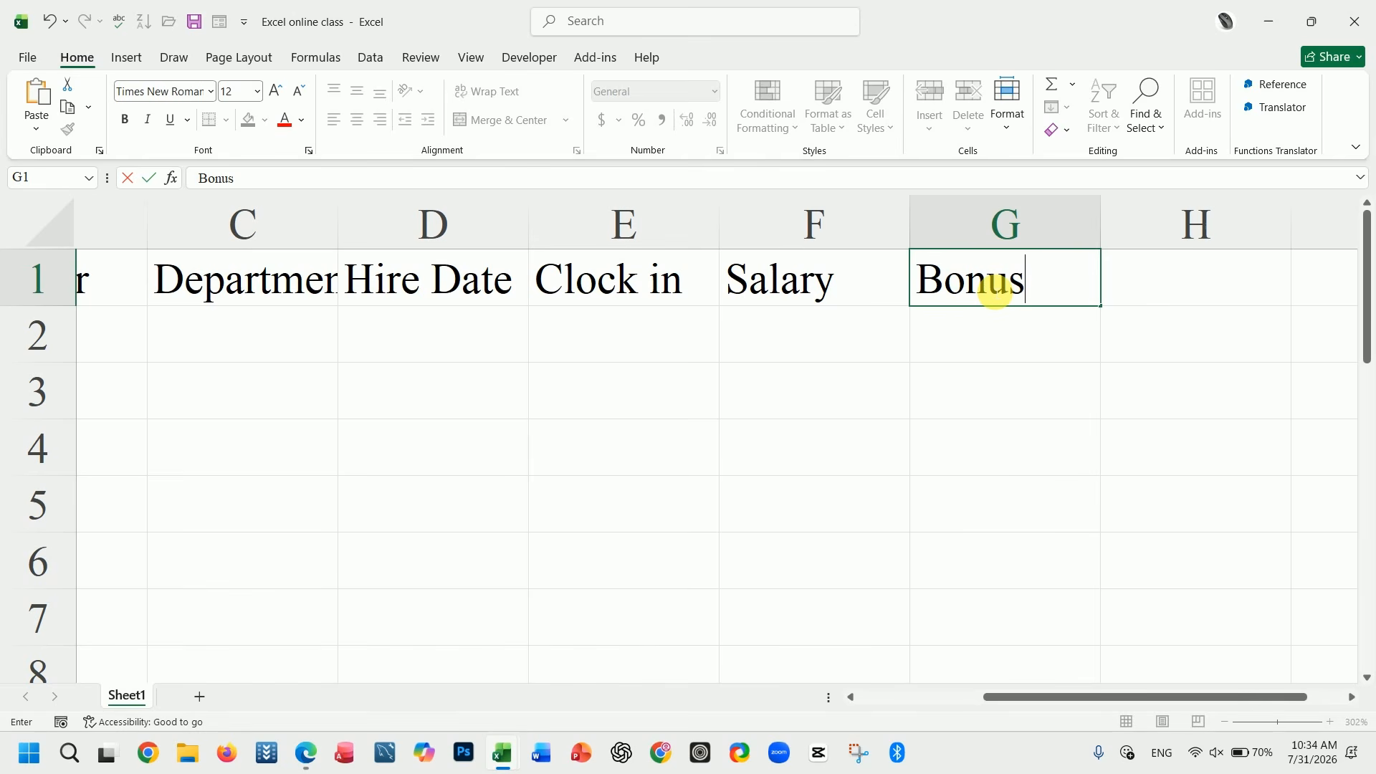
pyautogui.write('%')
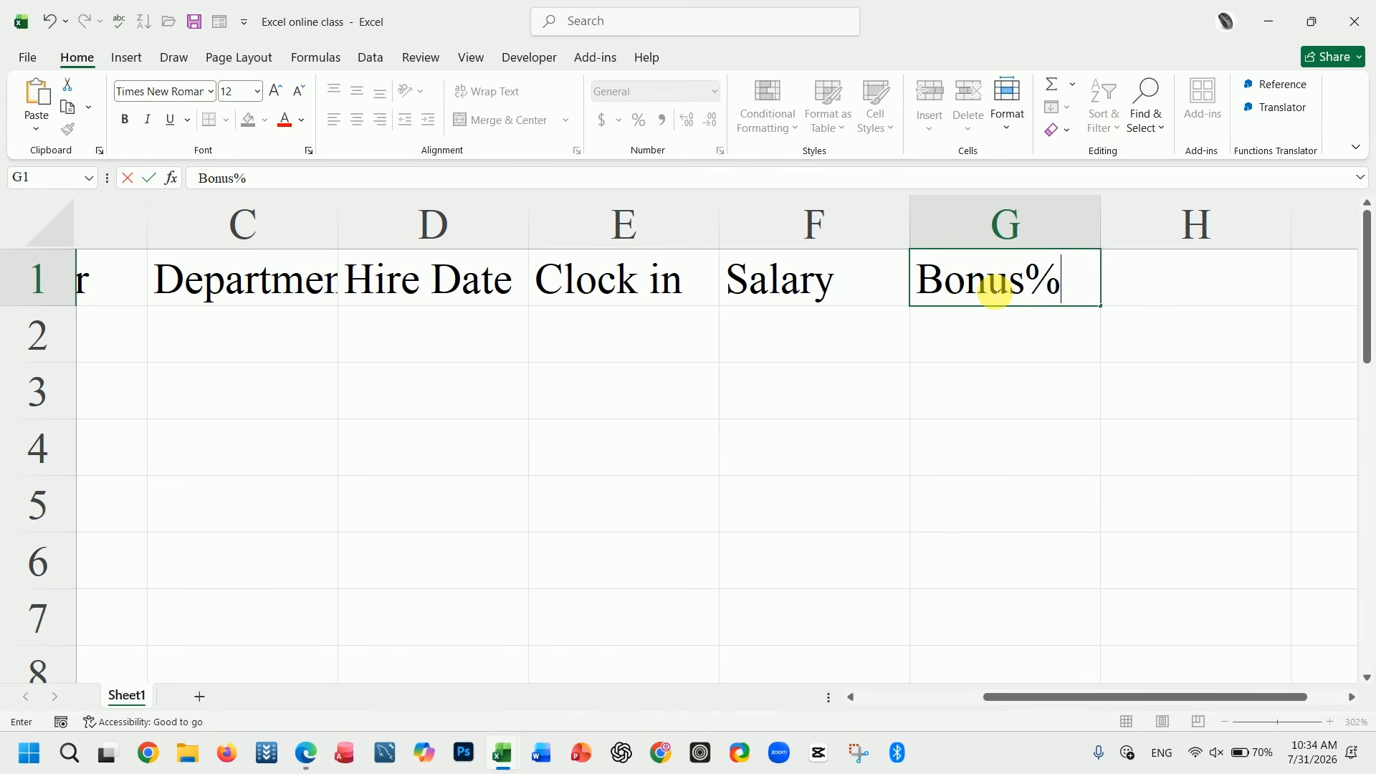
pyautogui.click(1129, 296)
pyautogui.write('Cit')
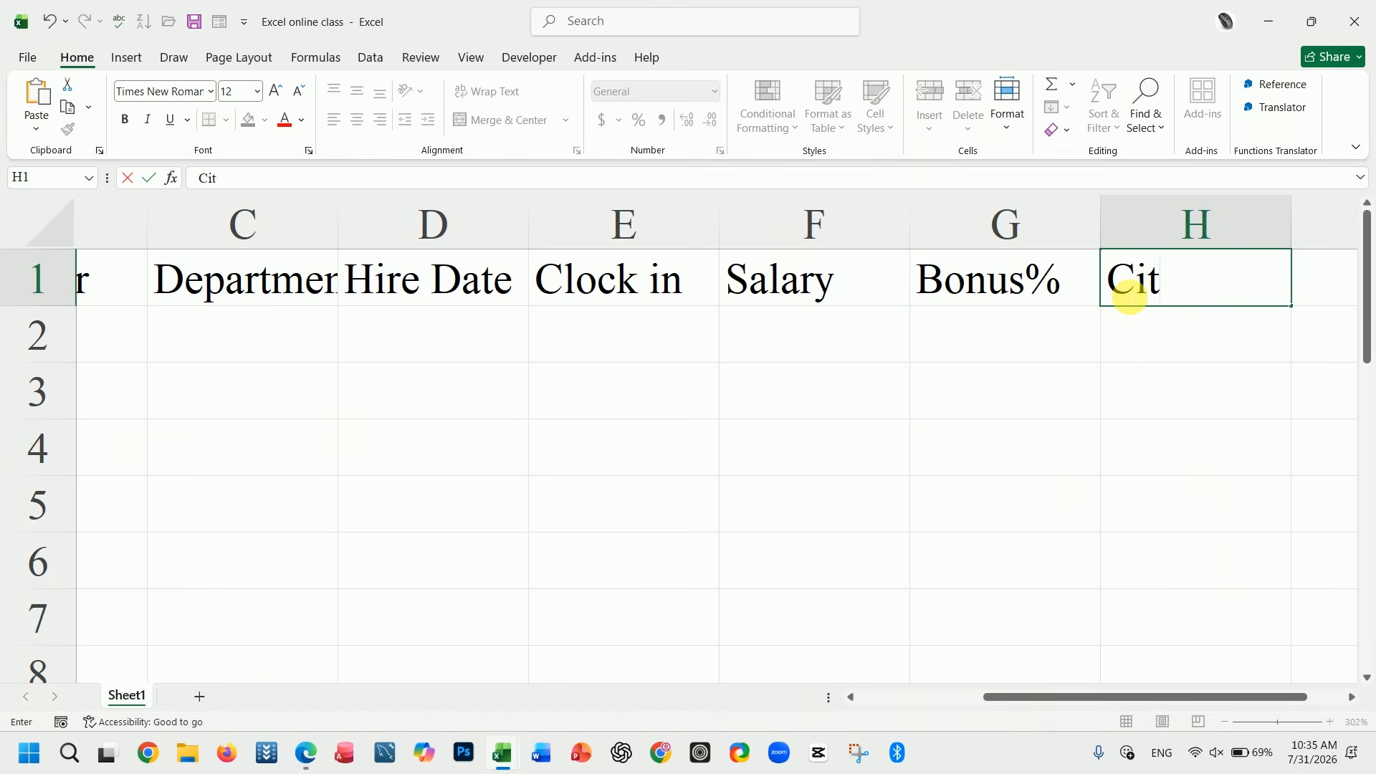
pyautogui.write('y')
pyautogui.click(1093, 352)
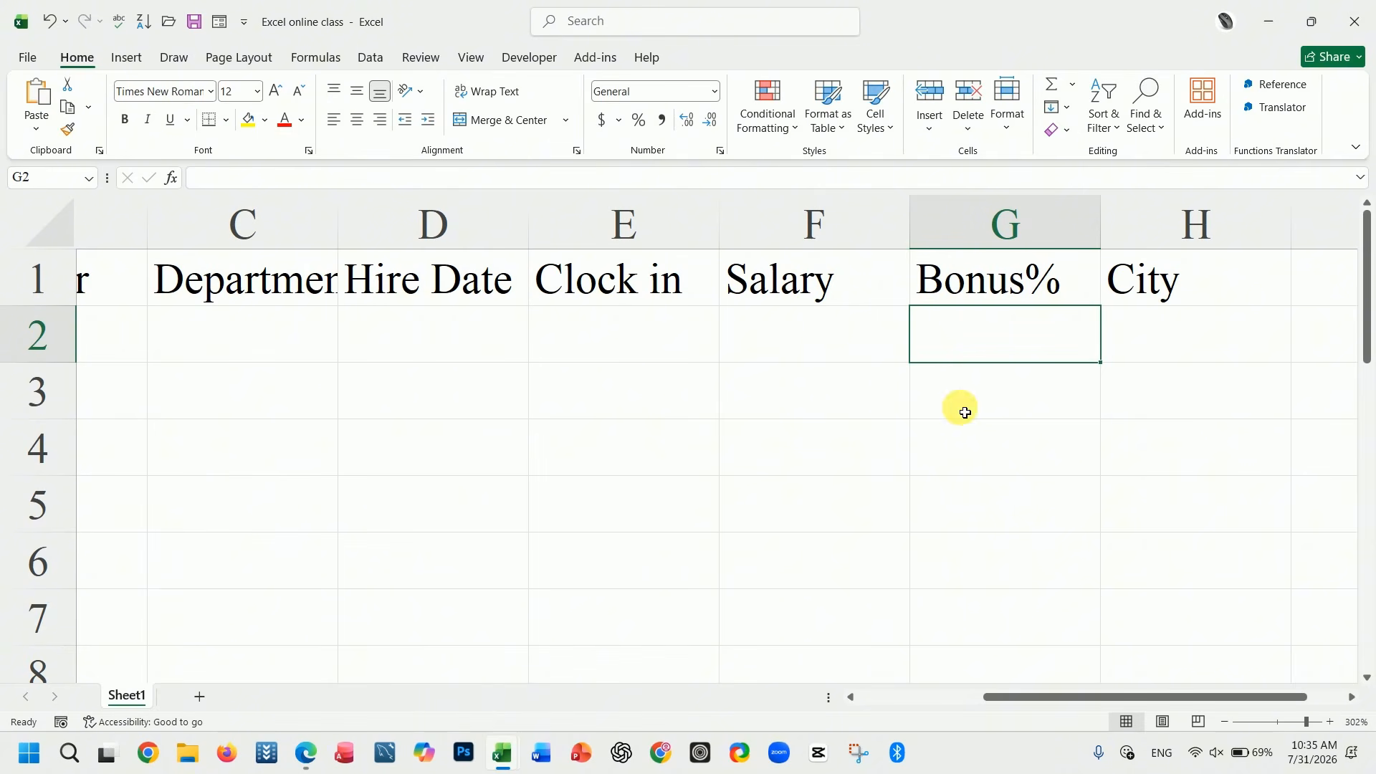
# Step: Enter the first two employee IDs in cells A2 and A3, using the prefix EMP and three-digit numbering from one
pyautogui.moveTo(1306, 722); pyautogui.dragTo(1298, 722)
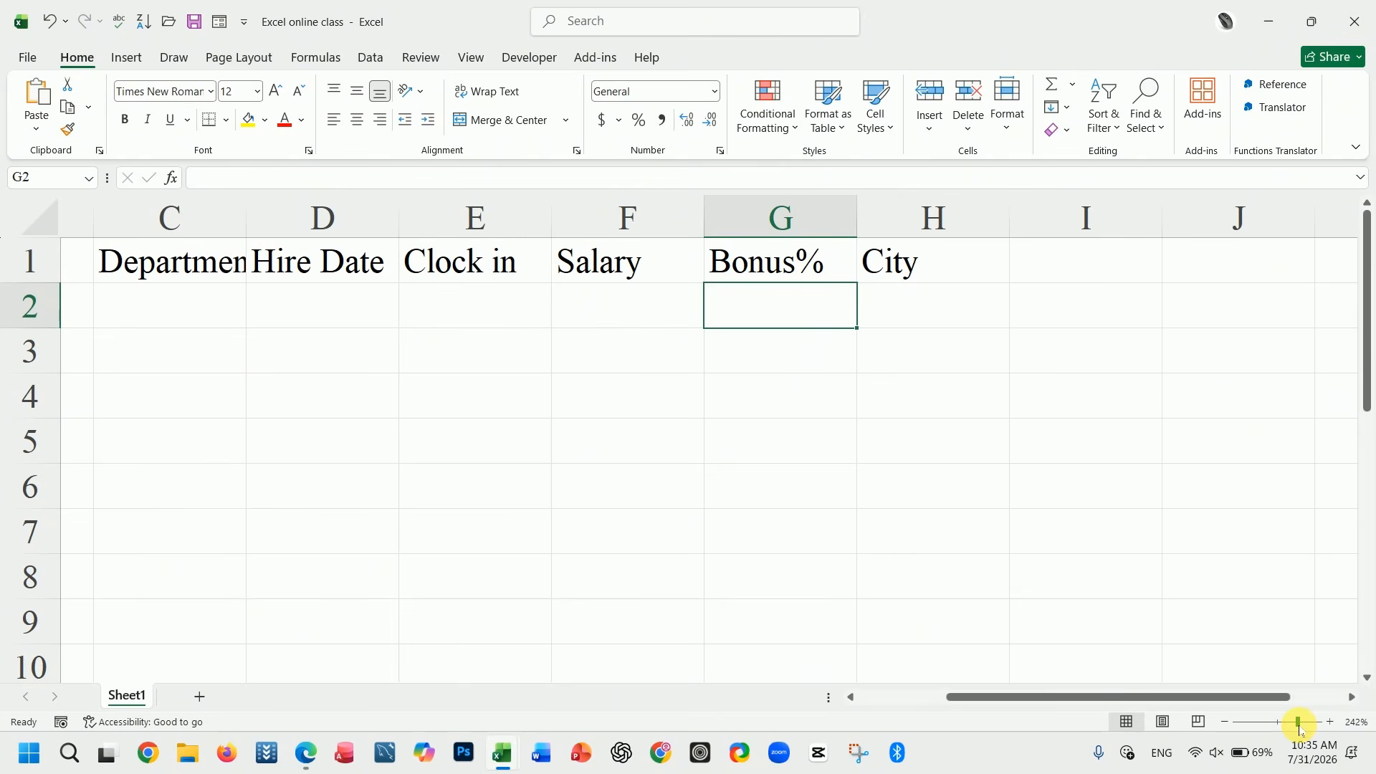
pyautogui.moveTo(1005, 692); pyautogui.dragTo(932, 696)
pyautogui.moveTo(236, 264); pyautogui.dragTo(1219, 269)
pyautogui.click(905, 380)
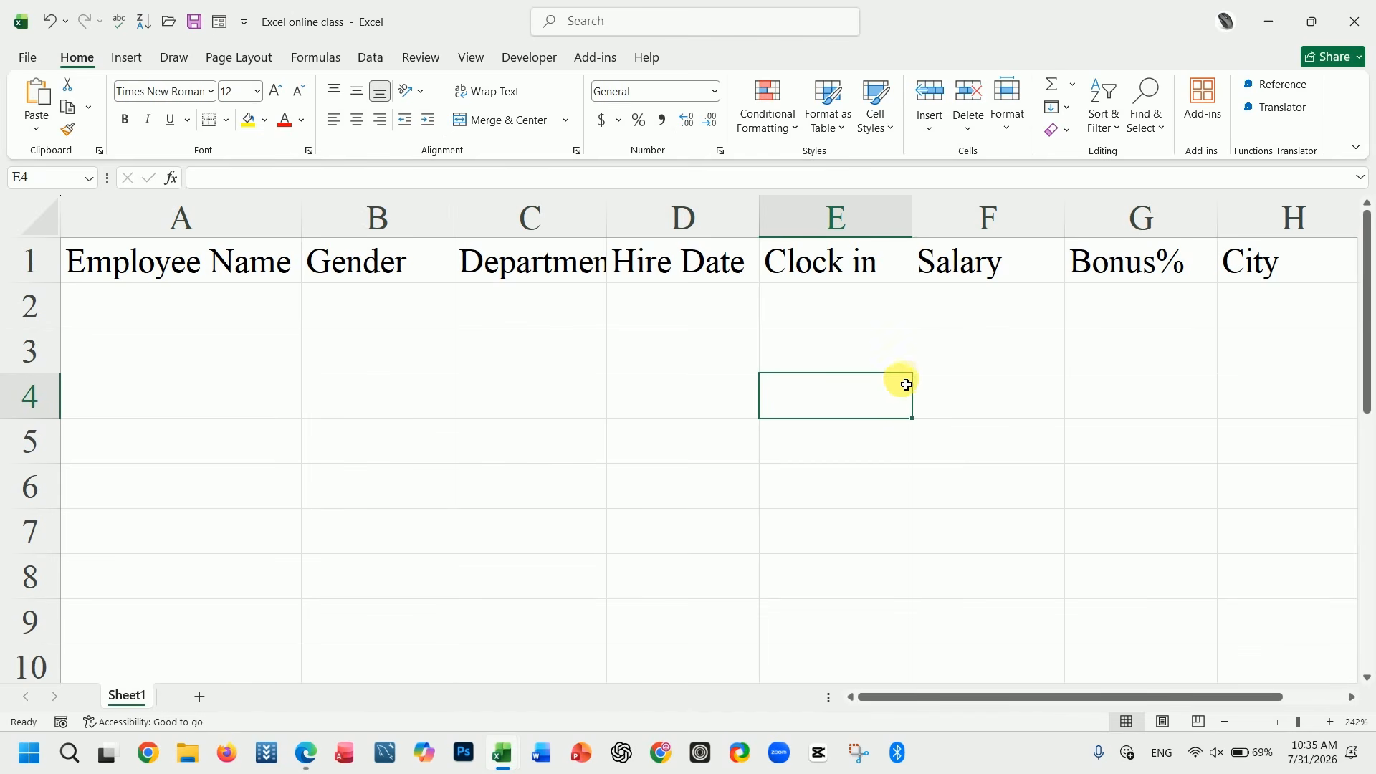
pyautogui.click(217, 324)
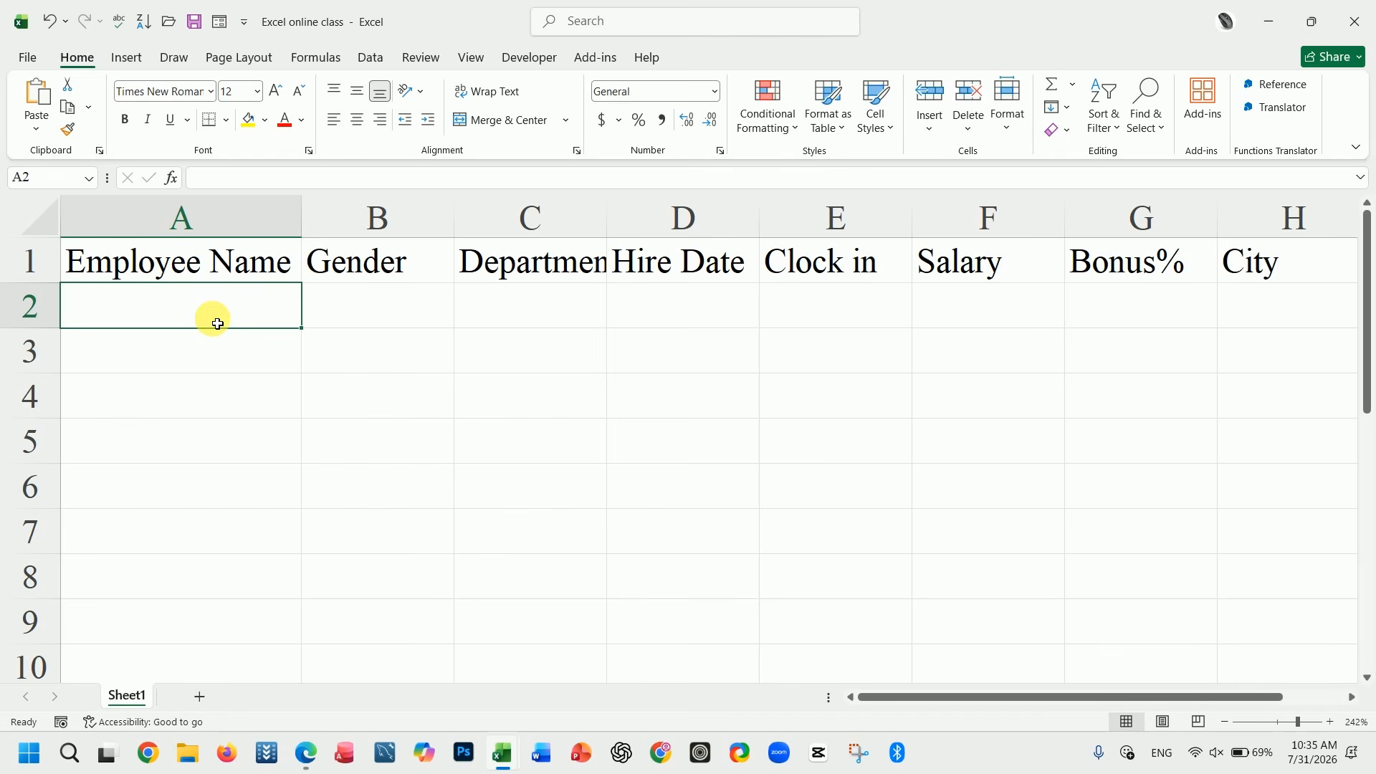
pyautogui.write('EM')
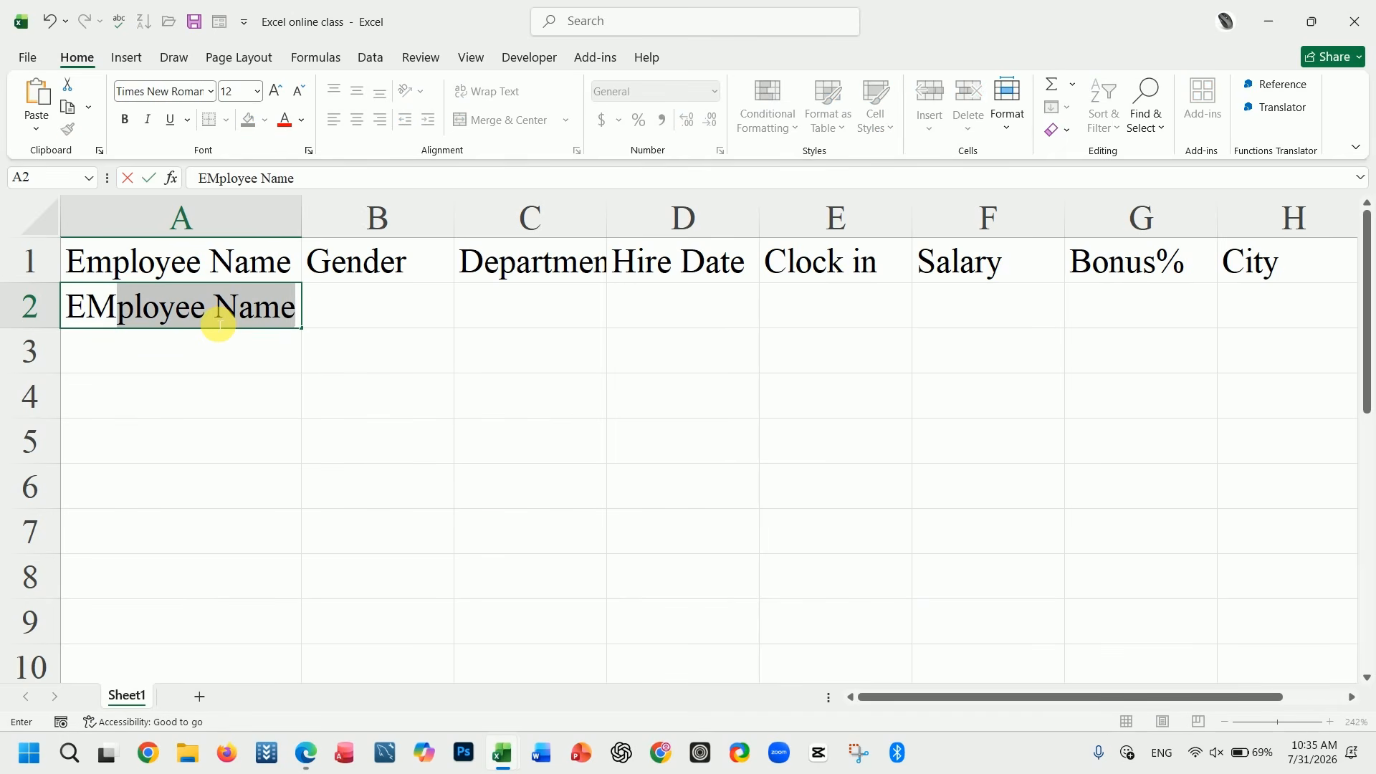
pyautogui.write('P')
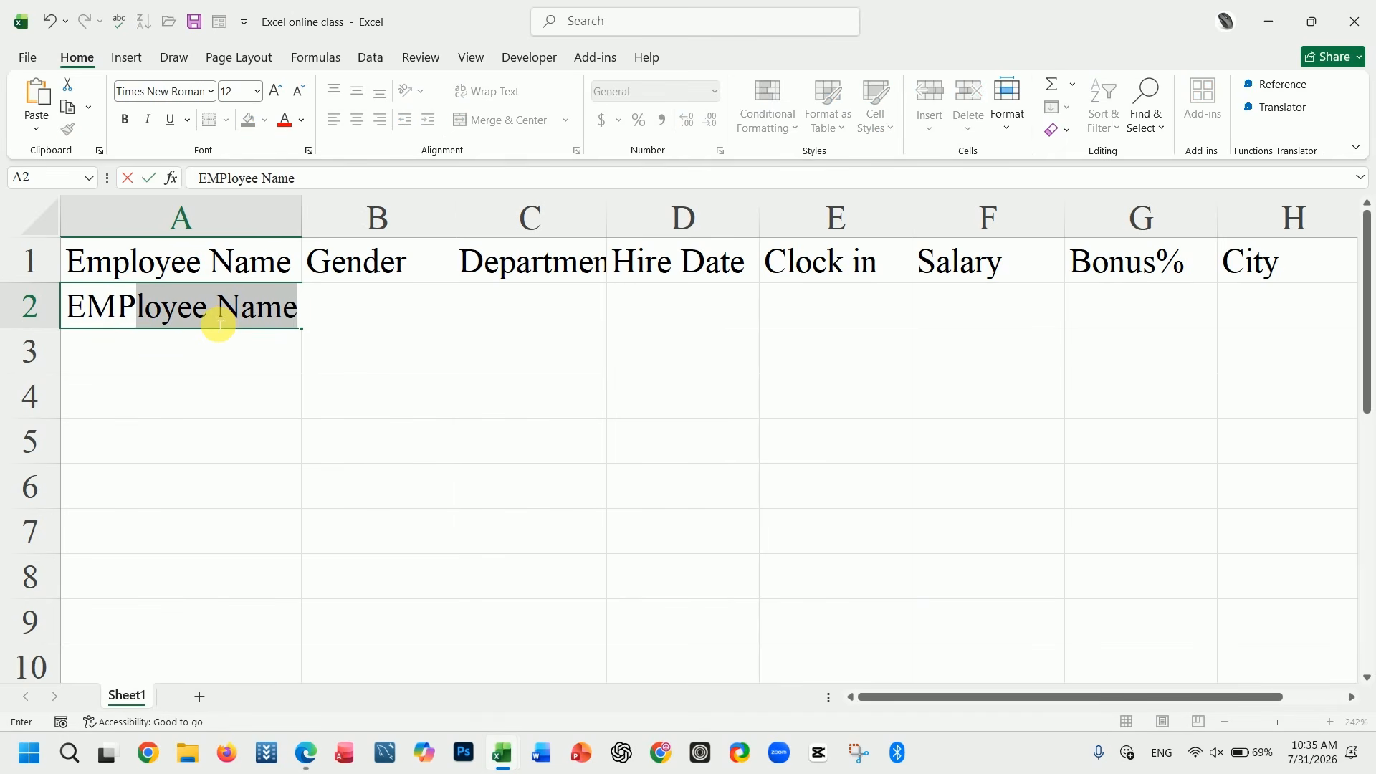
pyautogui.write('001')
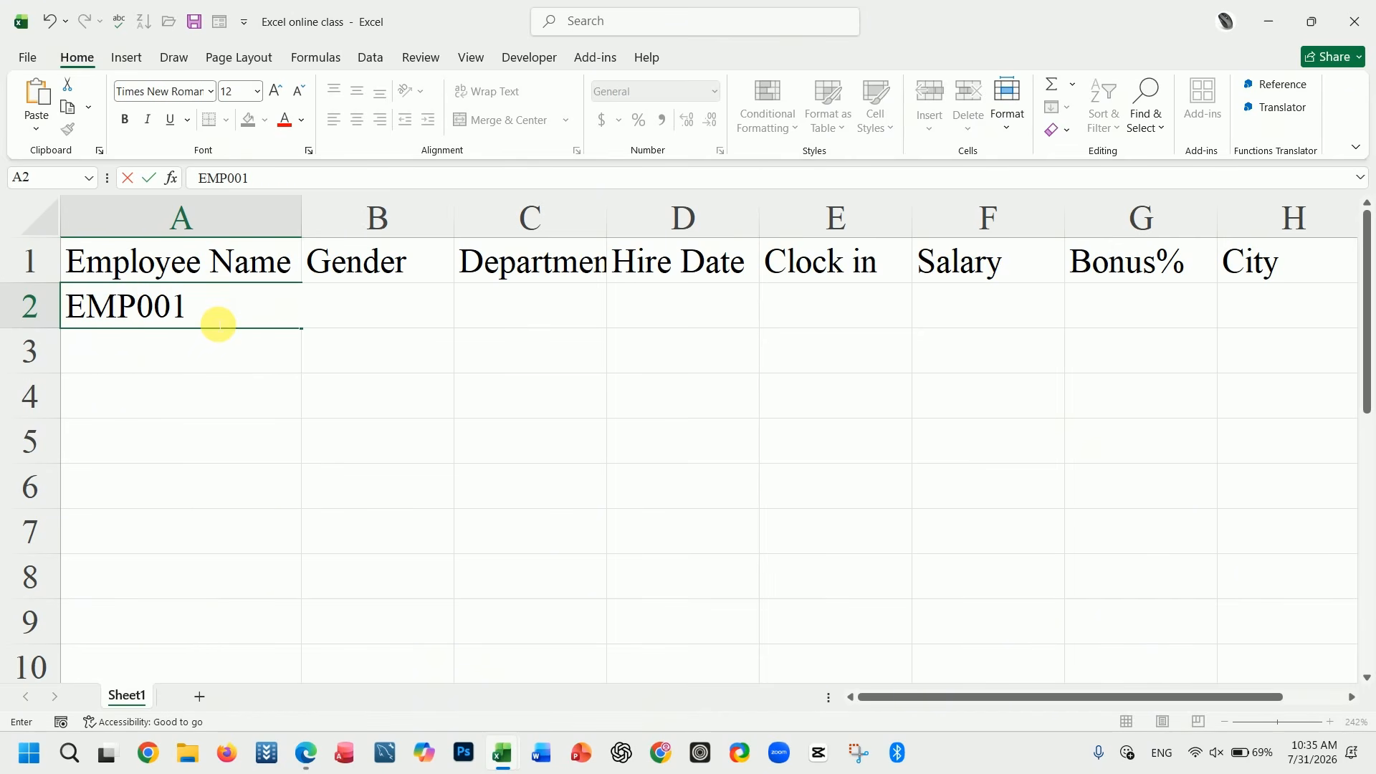
pyautogui.press('Return')
pyautogui.write('EM')
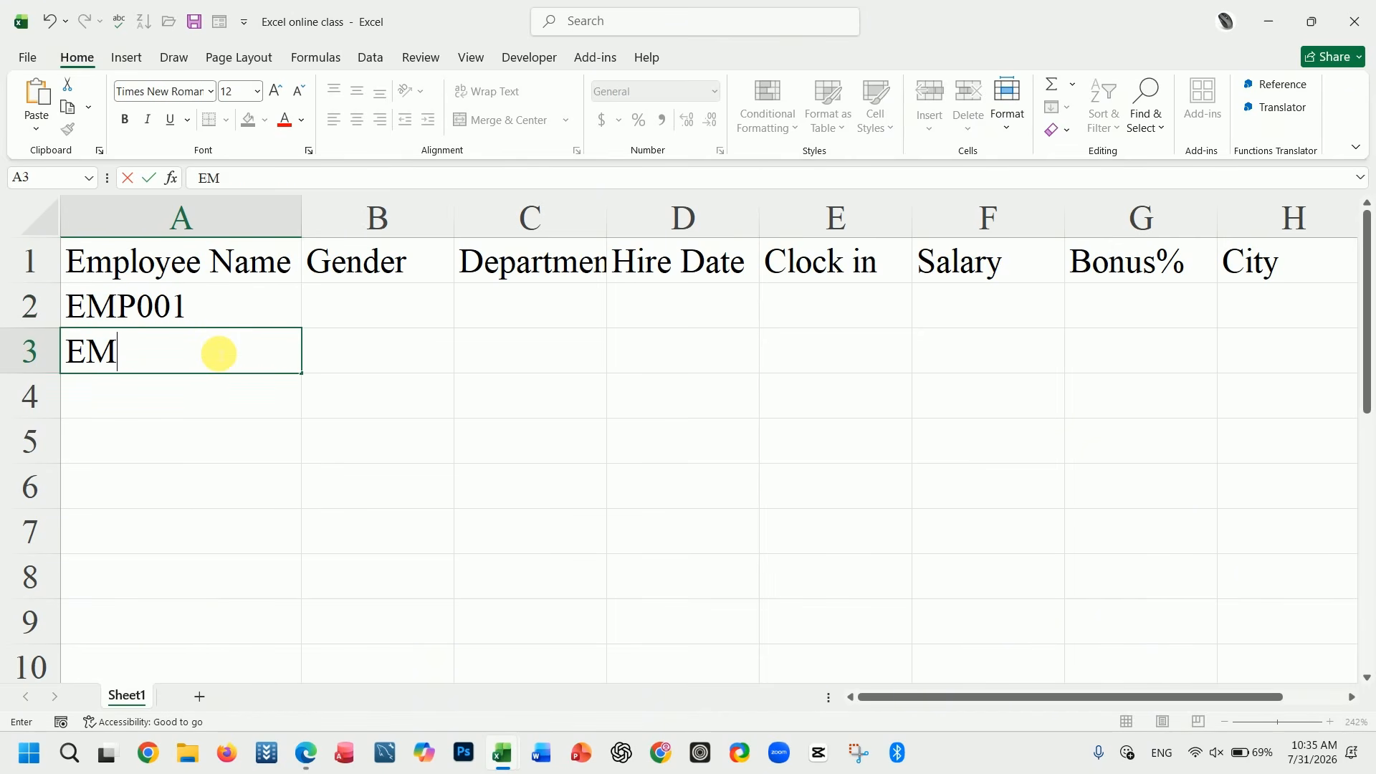
pyautogui.write('P002')
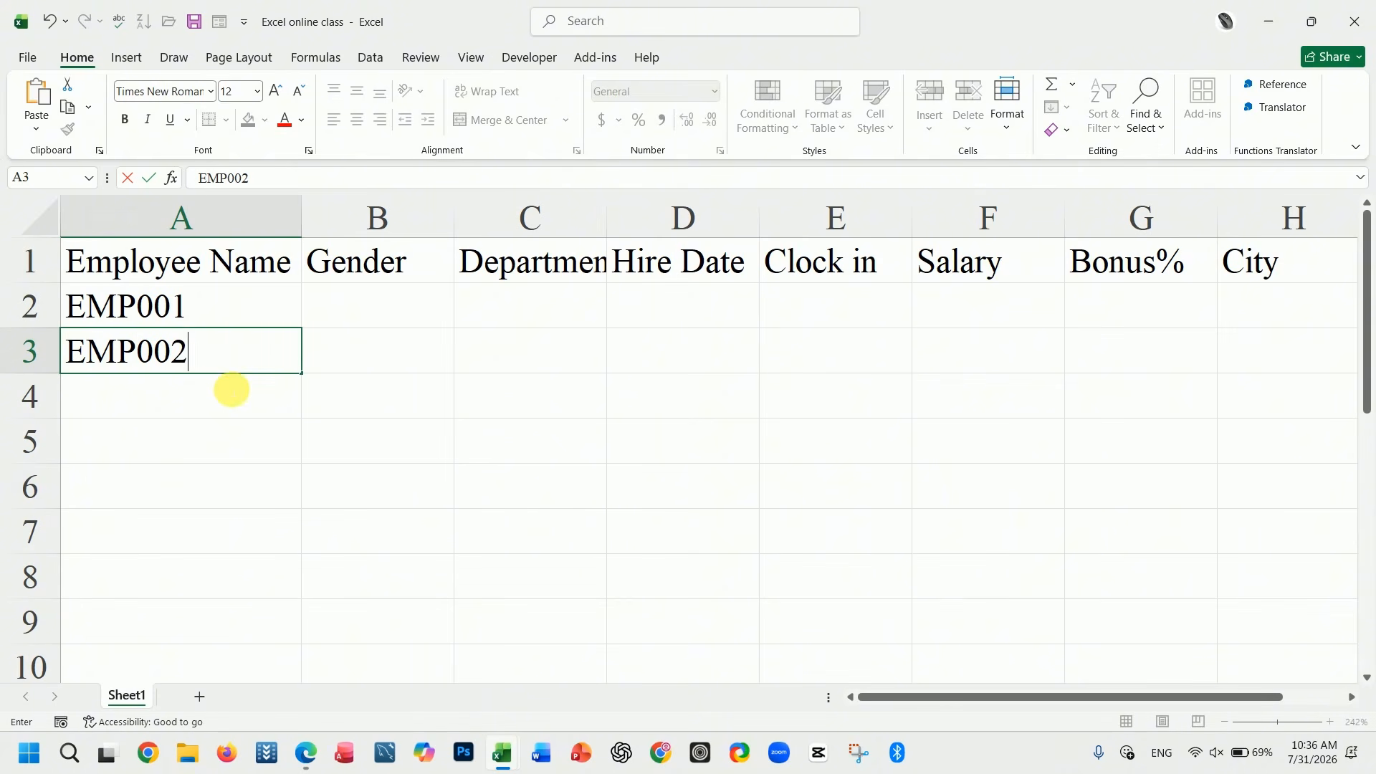
pyautogui.press('Return')
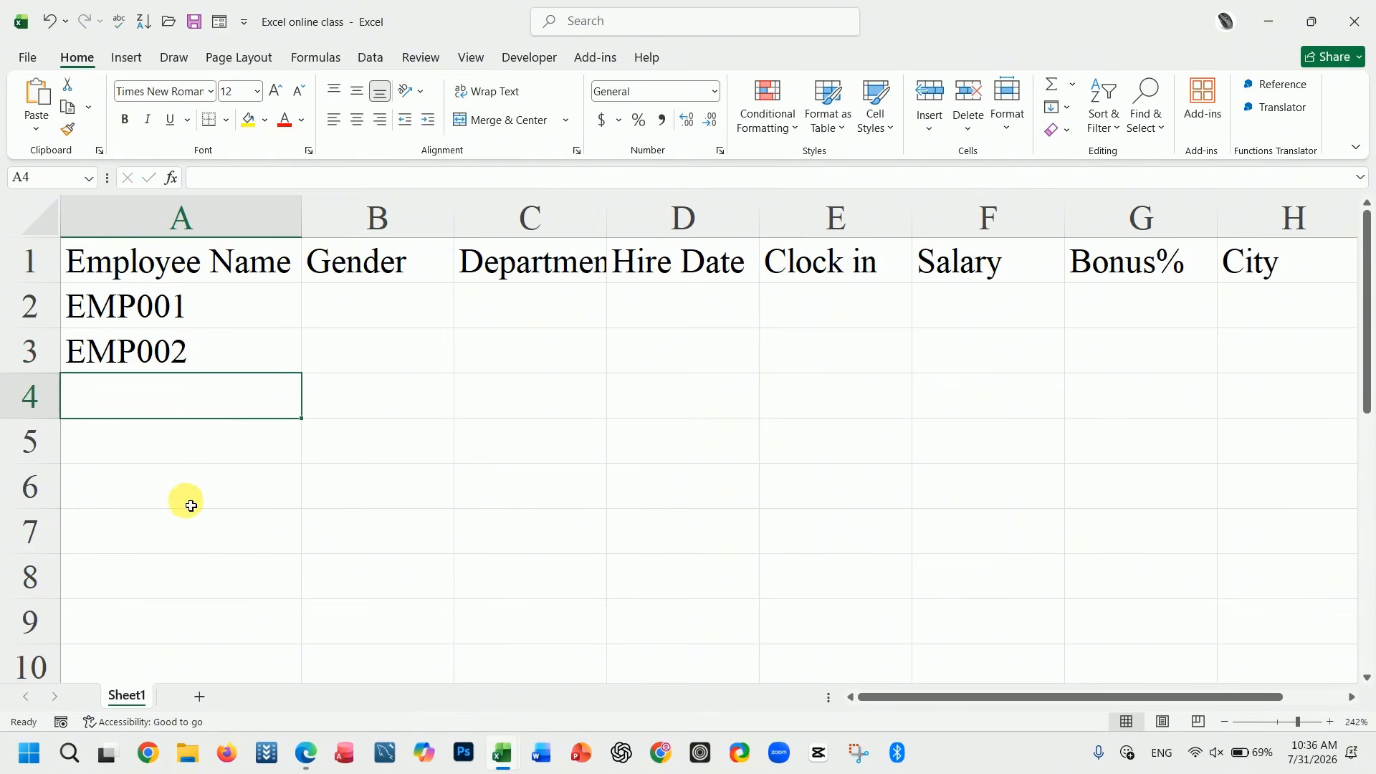
# Step: Extend the two employee IDs in A2:A3 as a consecutive series down to cell A9
pyautogui.click(189, 311)
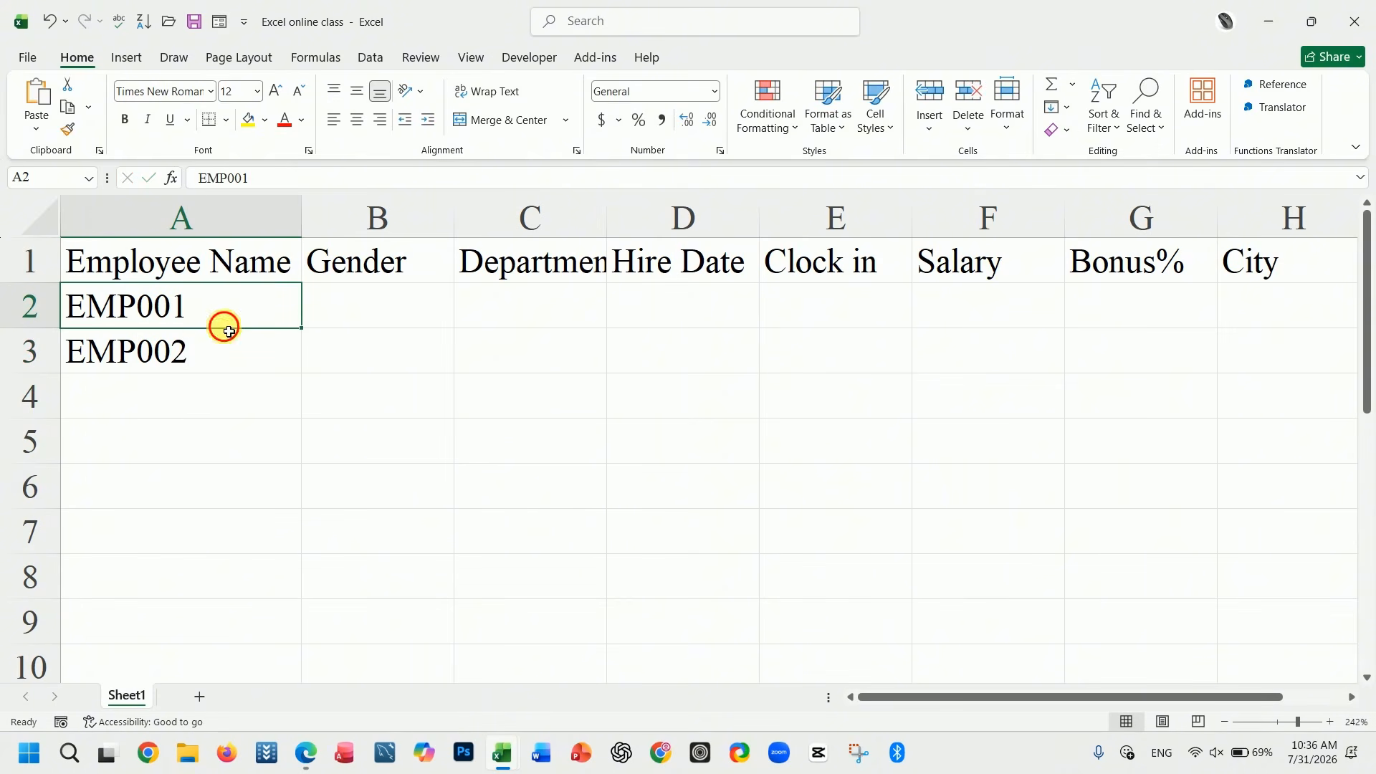
pyautogui.moveTo(221, 326); pyautogui.dragTo(226, 344)
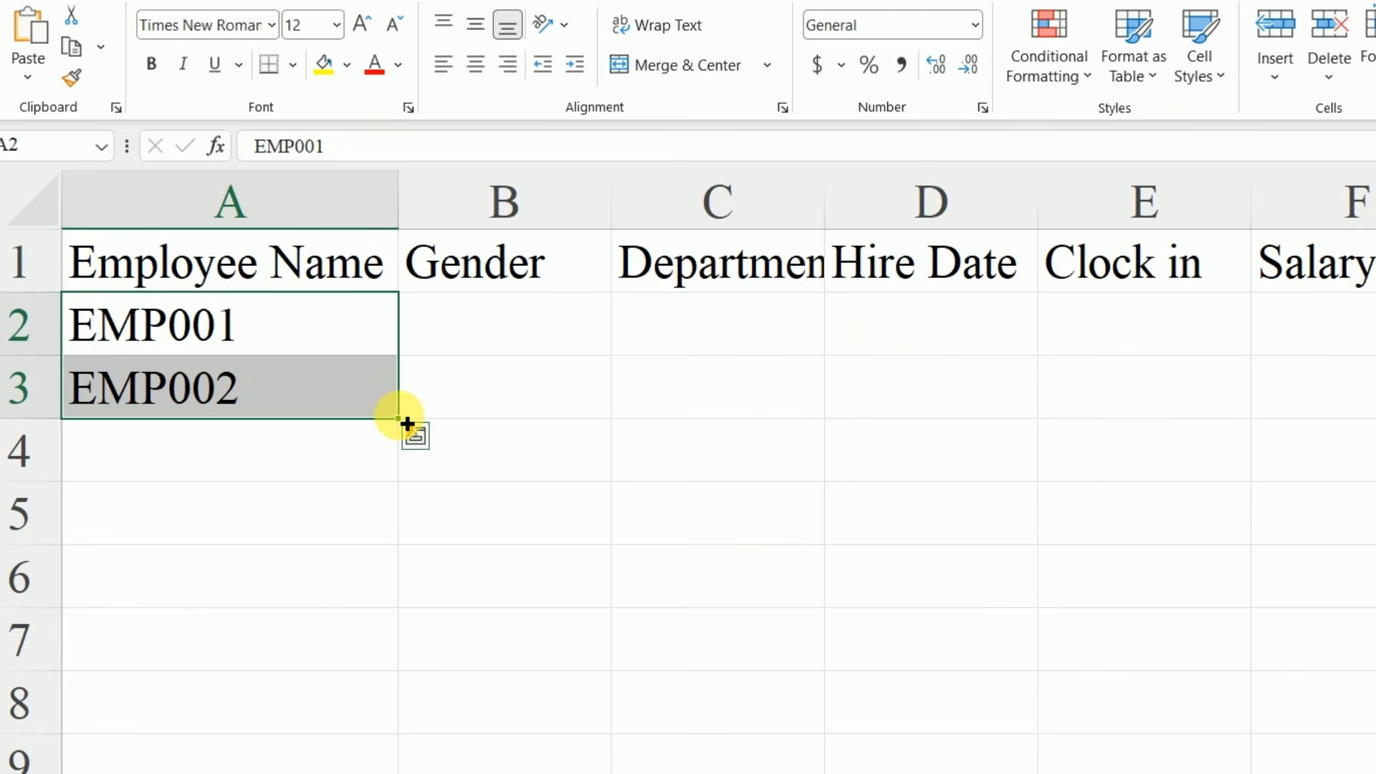
pyautogui.moveTo(407, 423); pyautogui.dragTo(347, 768)
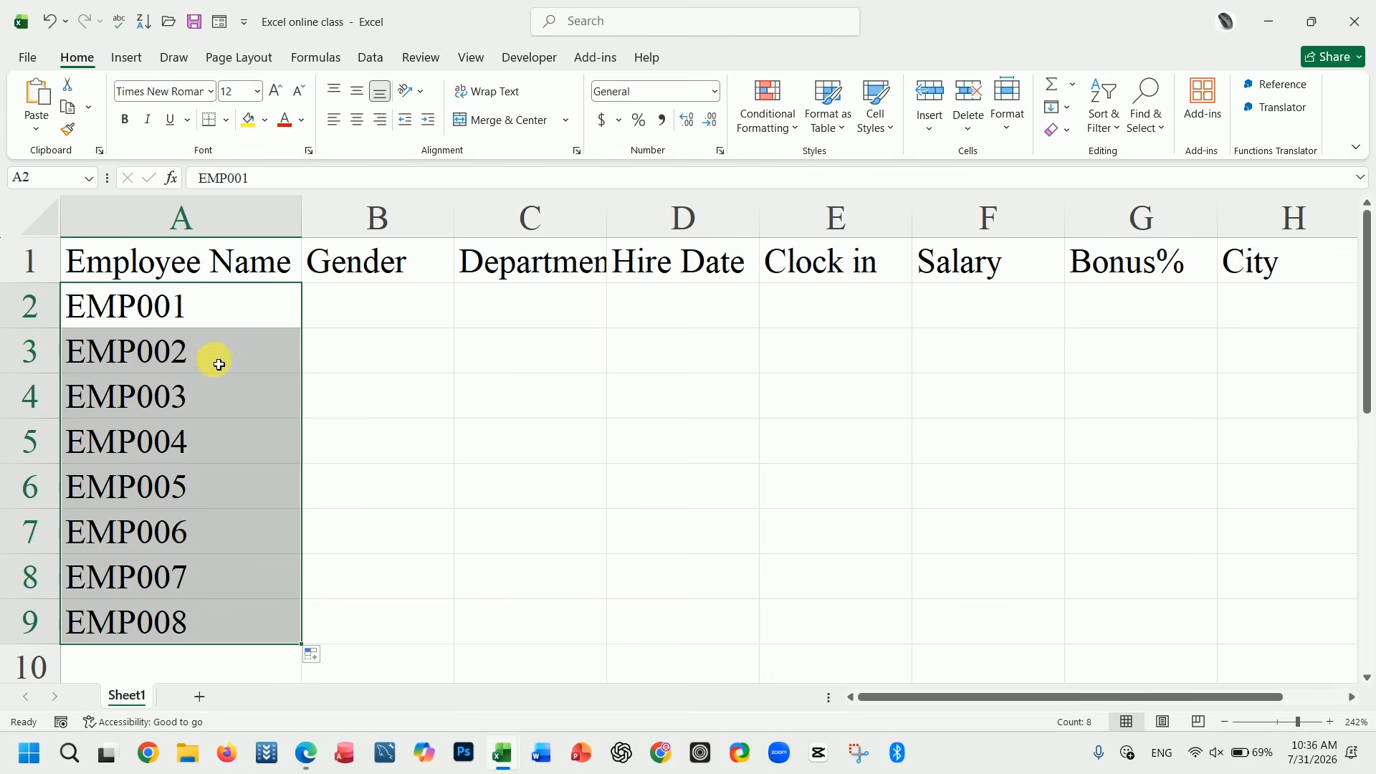
pyautogui.click(289, 337)
pyautogui.click(278, 392)
pyautogui.click(207, 388)
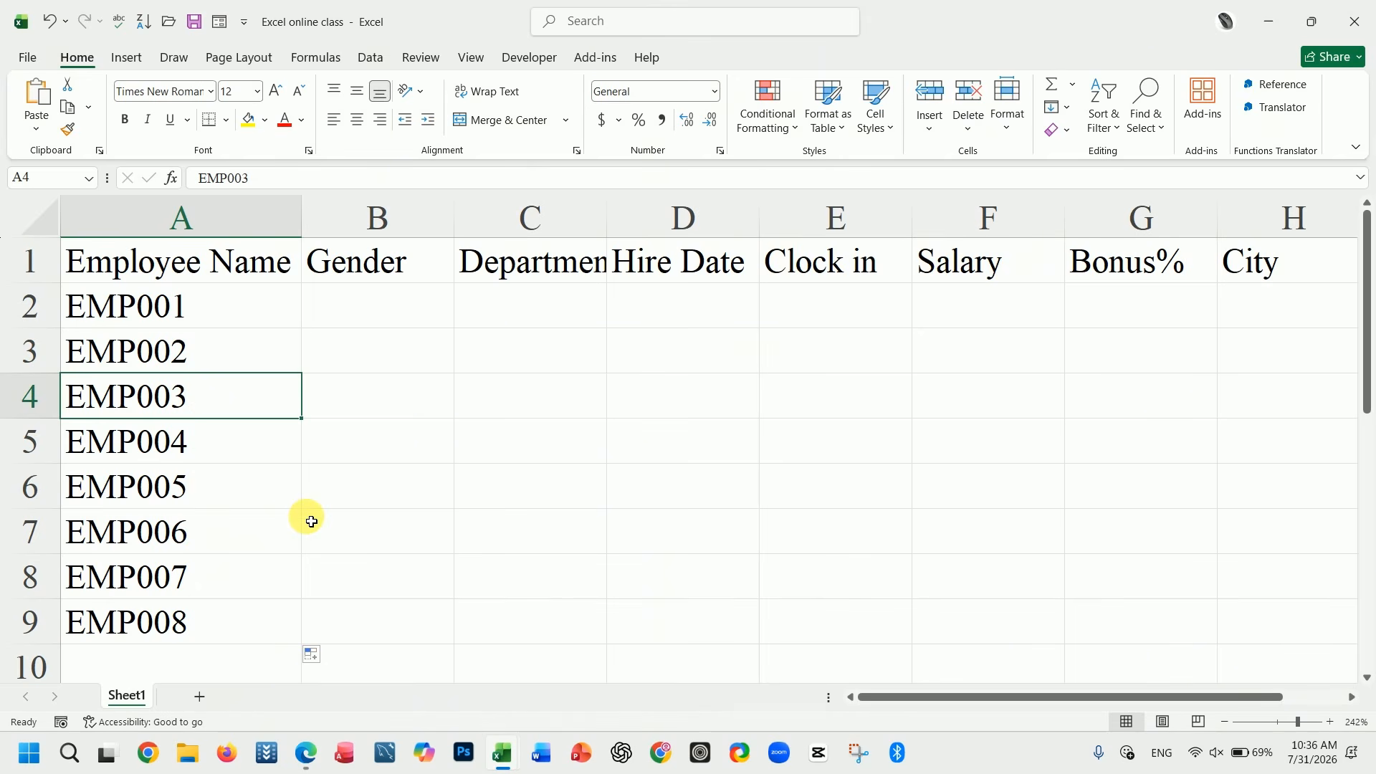
pyautogui.click(352, 320)
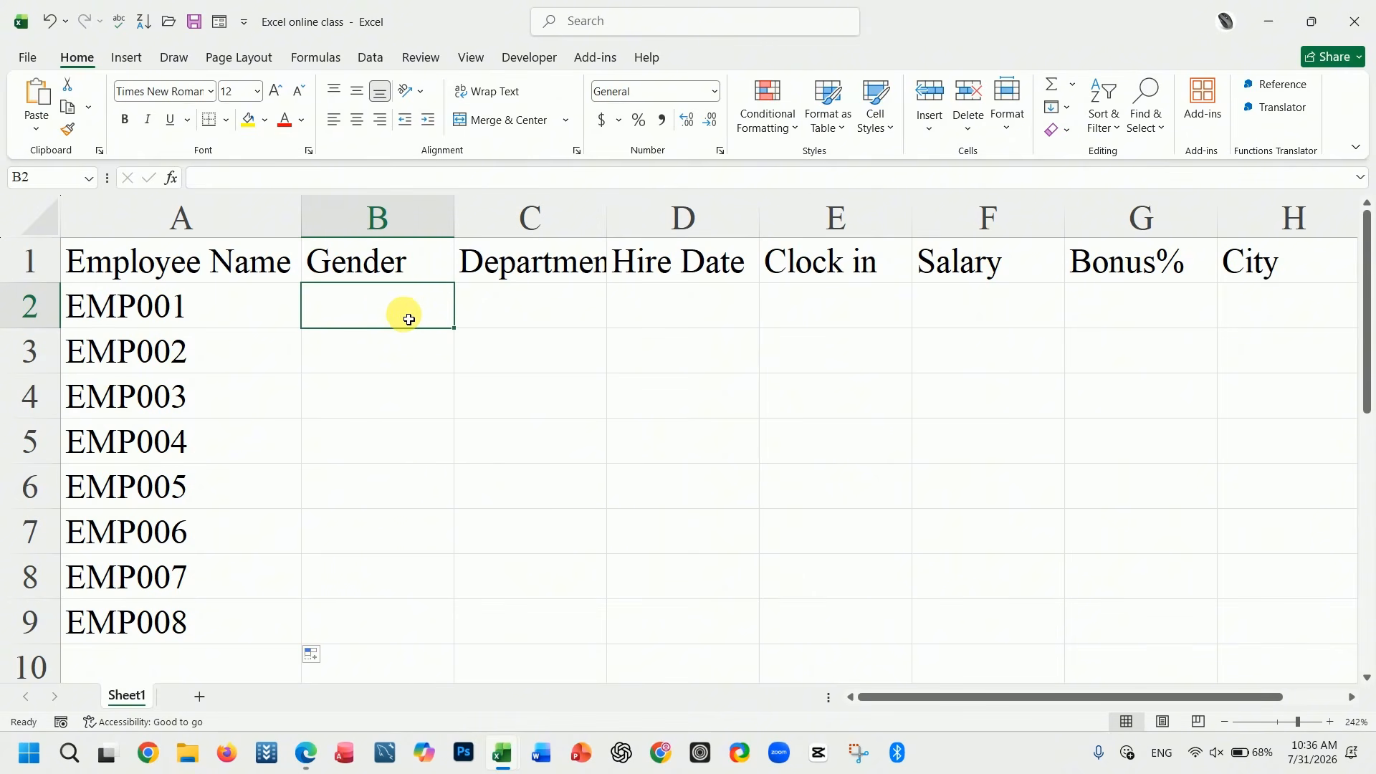
pyautogui.press('Down')
pyautogui.press('Down')
pyautogui.press('Down')
# Step: Change the header in cell A1 to "Employee Id"
pyautogui.click(292, 264)
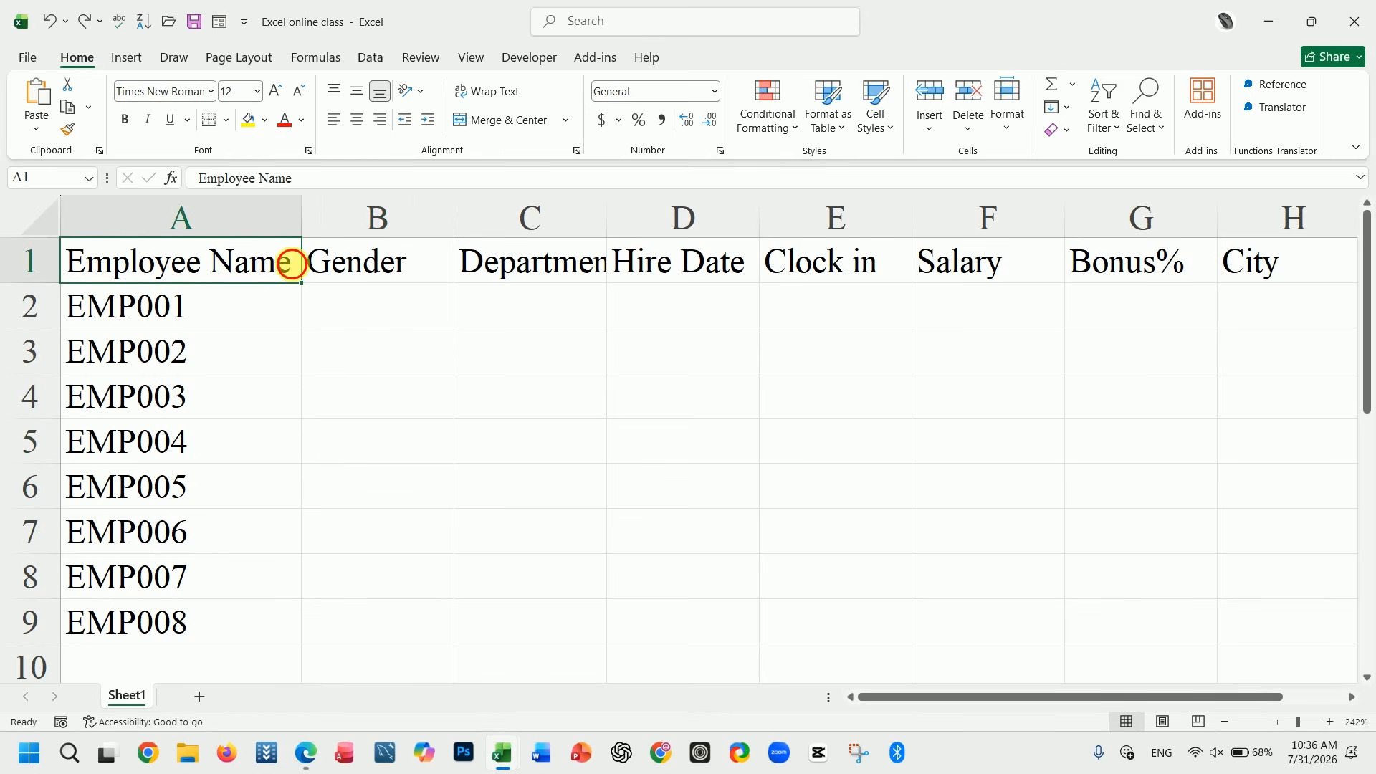
pyautogui.doubleClick(293, 264)
pyautogui.press('BackSpace')
pyautogui.press('BackSpace')
pyautogui.press('BackSpace')
pyautogui.press('BackSpace')
pyautogui.write('Id')
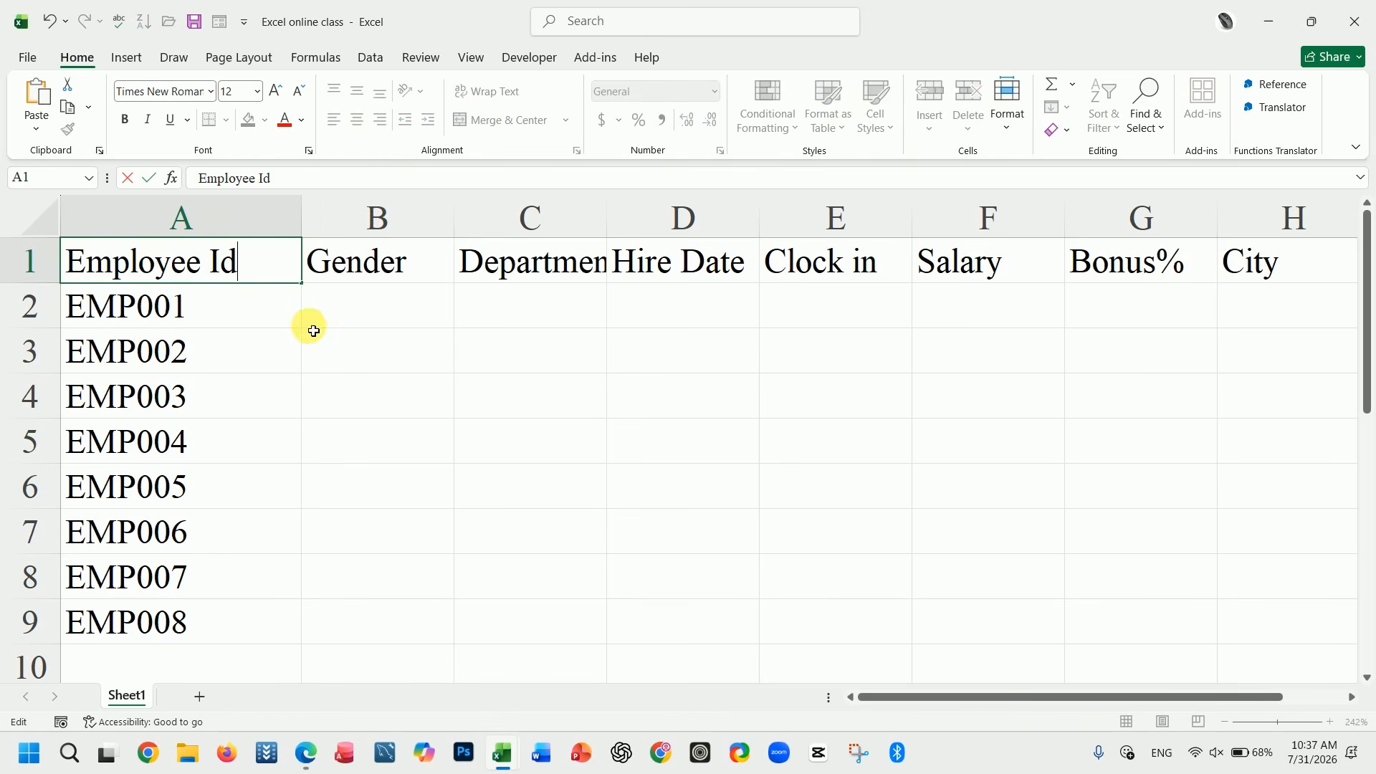
pyautogui.click(310, 326)
# Step: Insert a new column before the Gender column and enter the header "Name" in cell B1
pyautogui.click(342, 229)
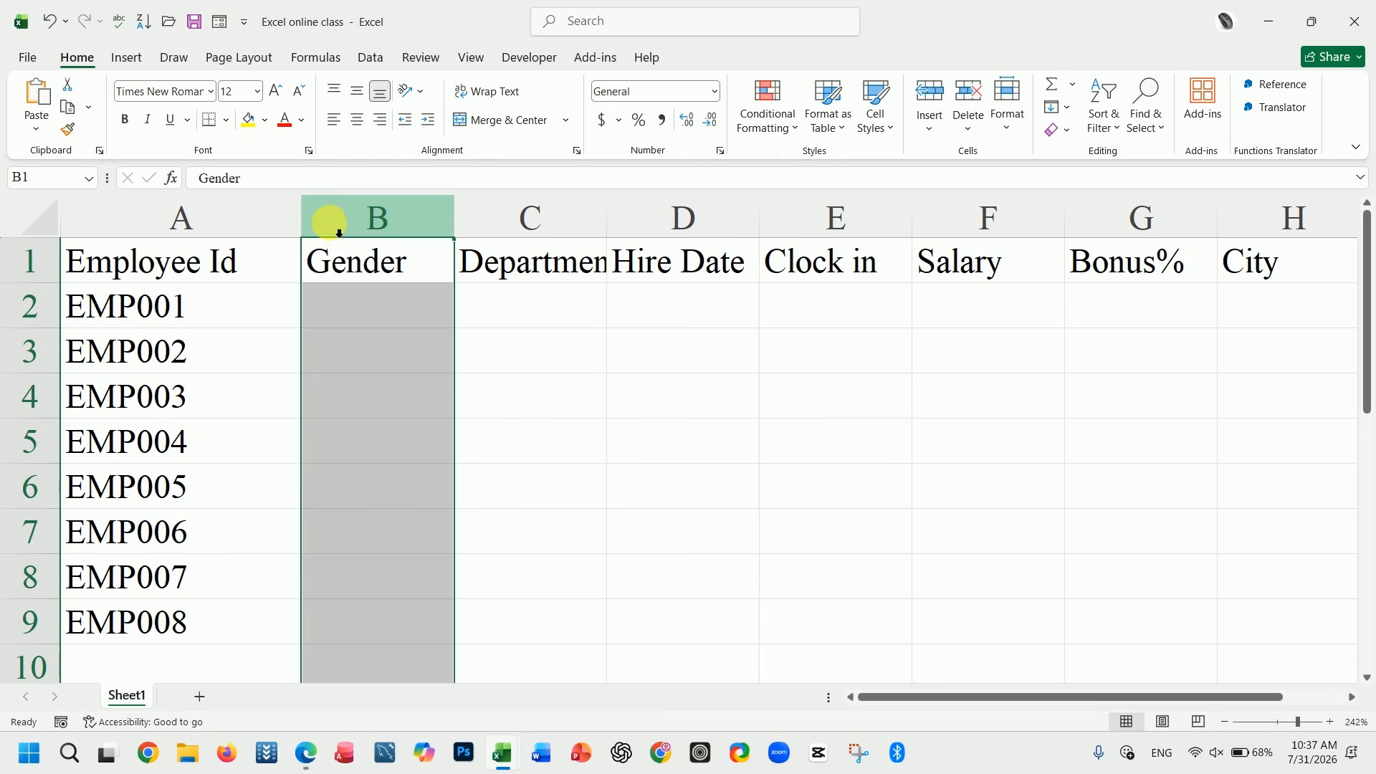
pyautogui.rightClick(334, 229)
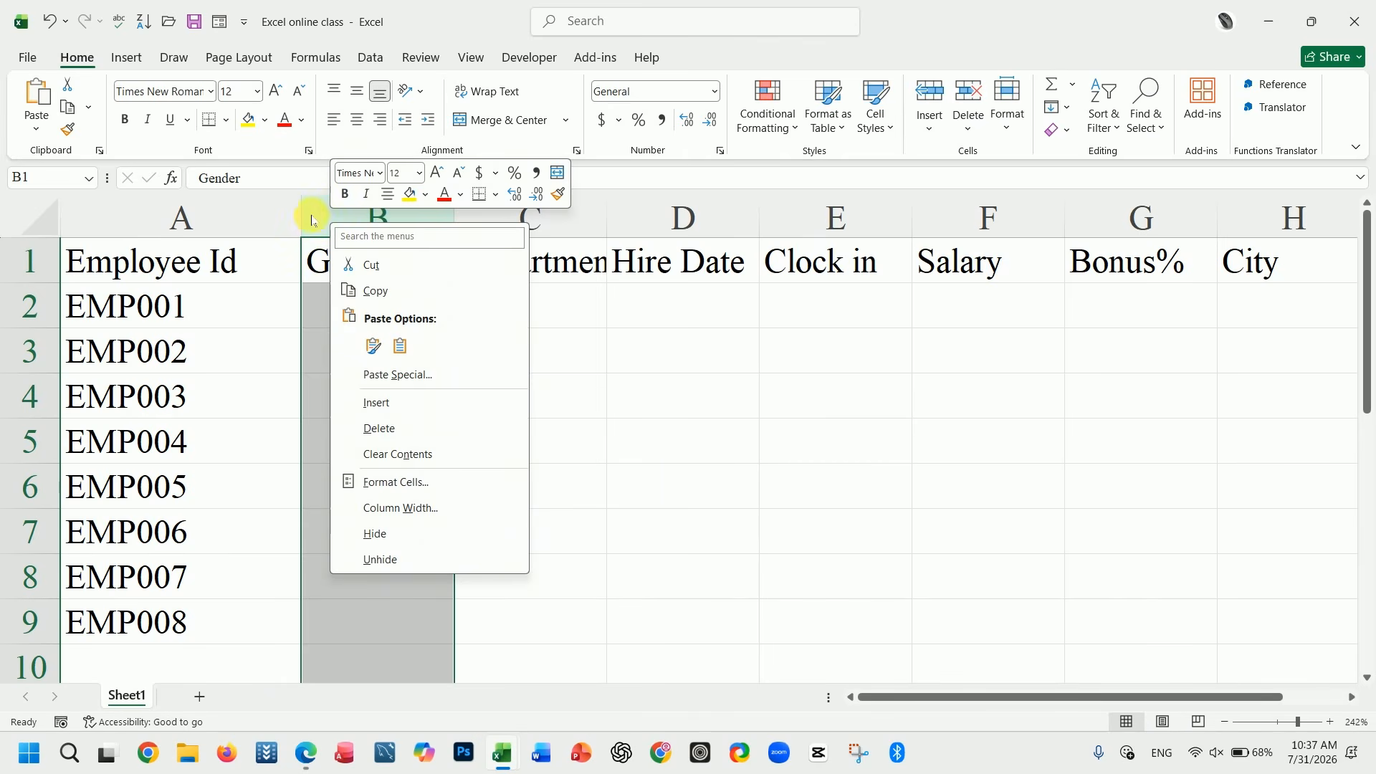
pyautogui.click(382, 407)
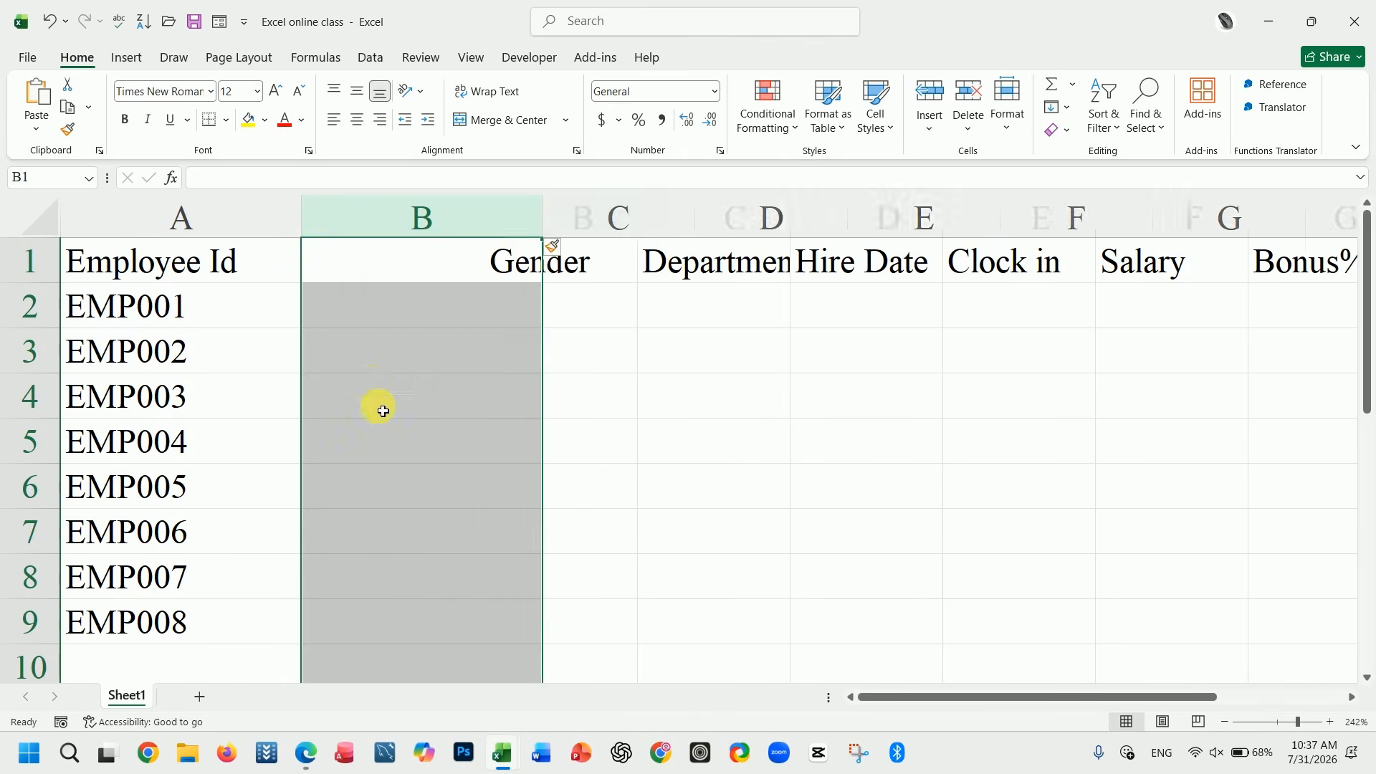
pyautogui.click(370, 265)
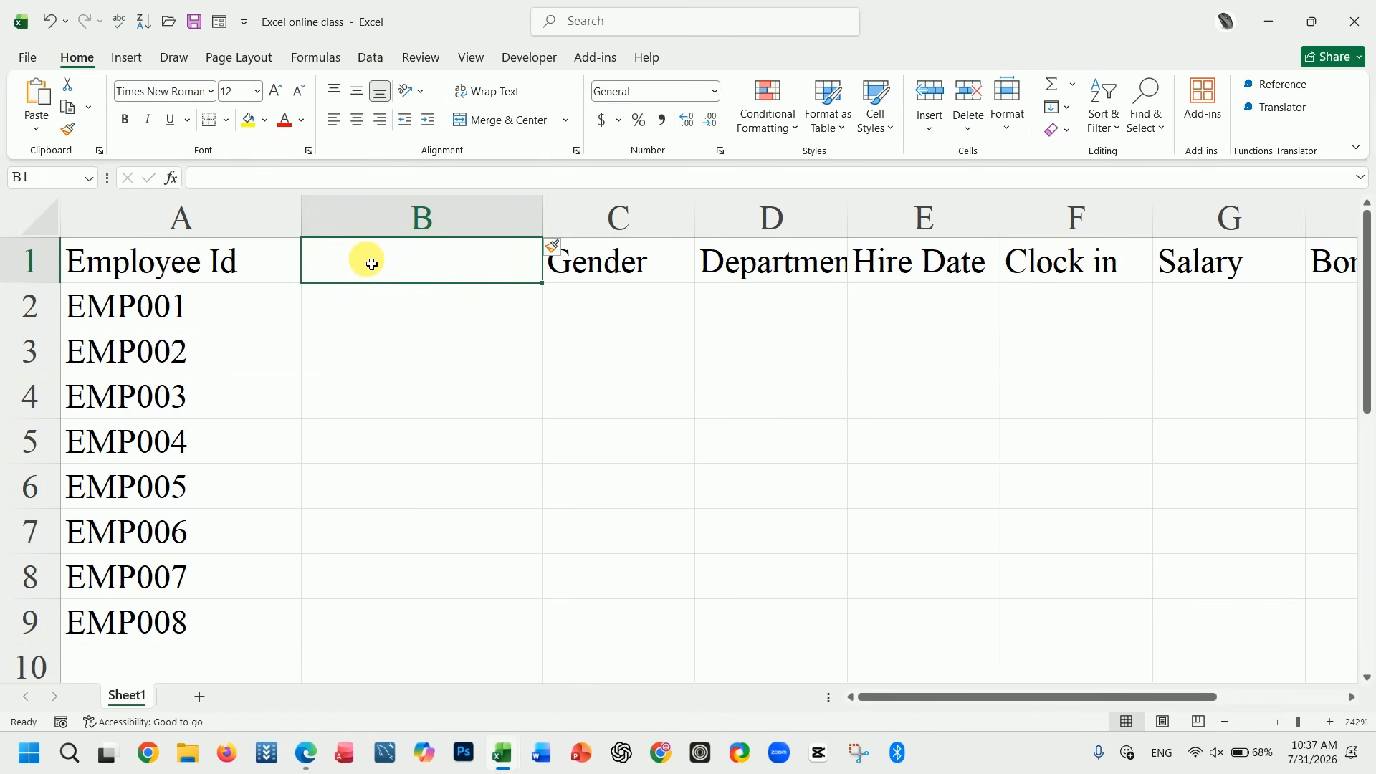
pyautogui.write('Name')
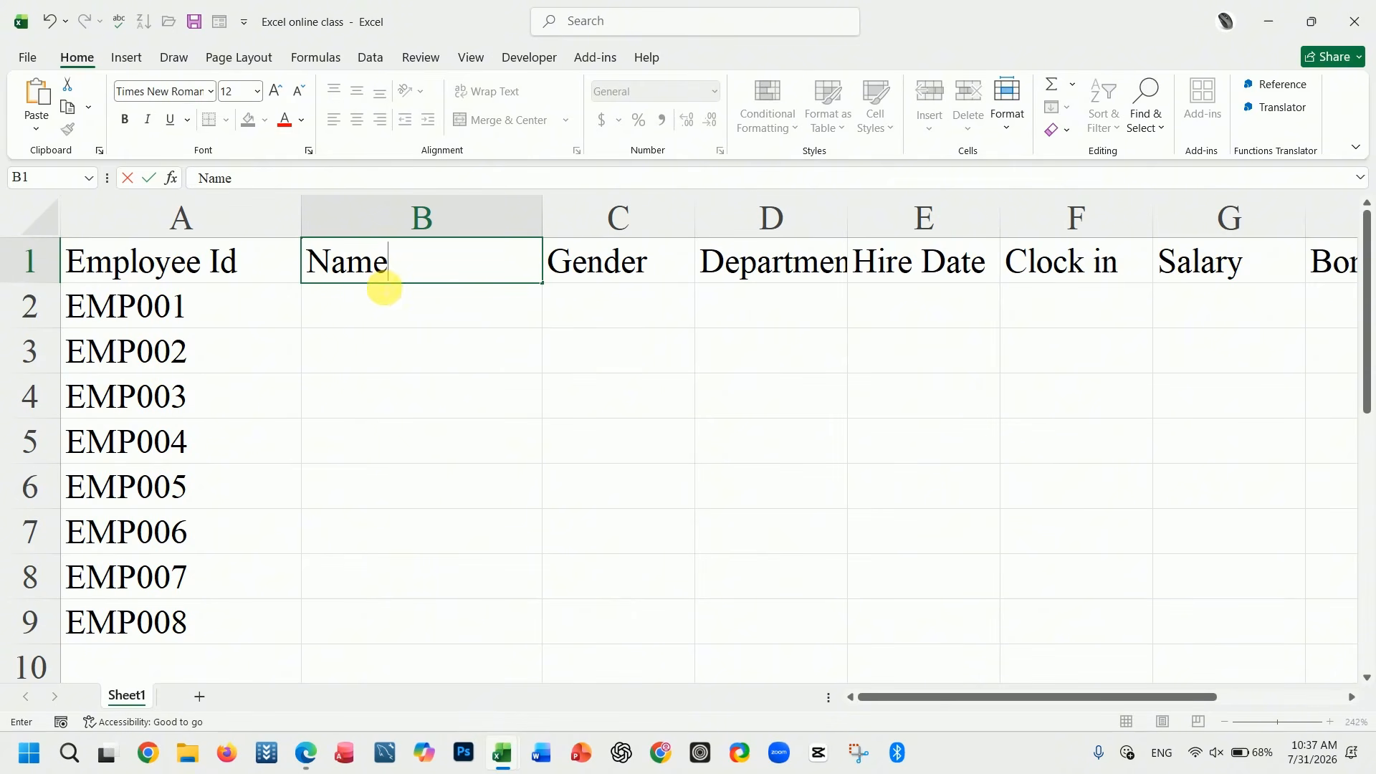
pyautogui.press('Return')
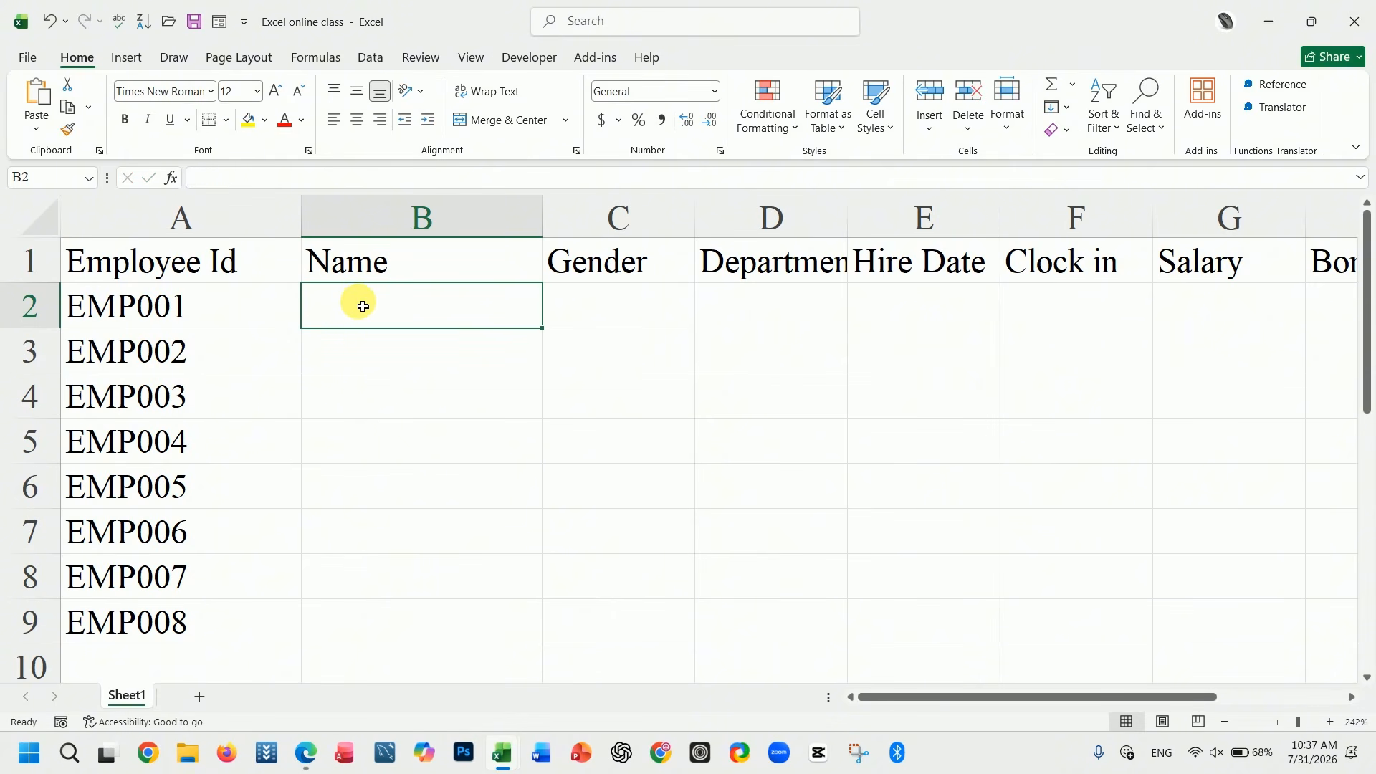
# Step: Enter the first employee's full name in cell B2
pyautogui.write('Ab')
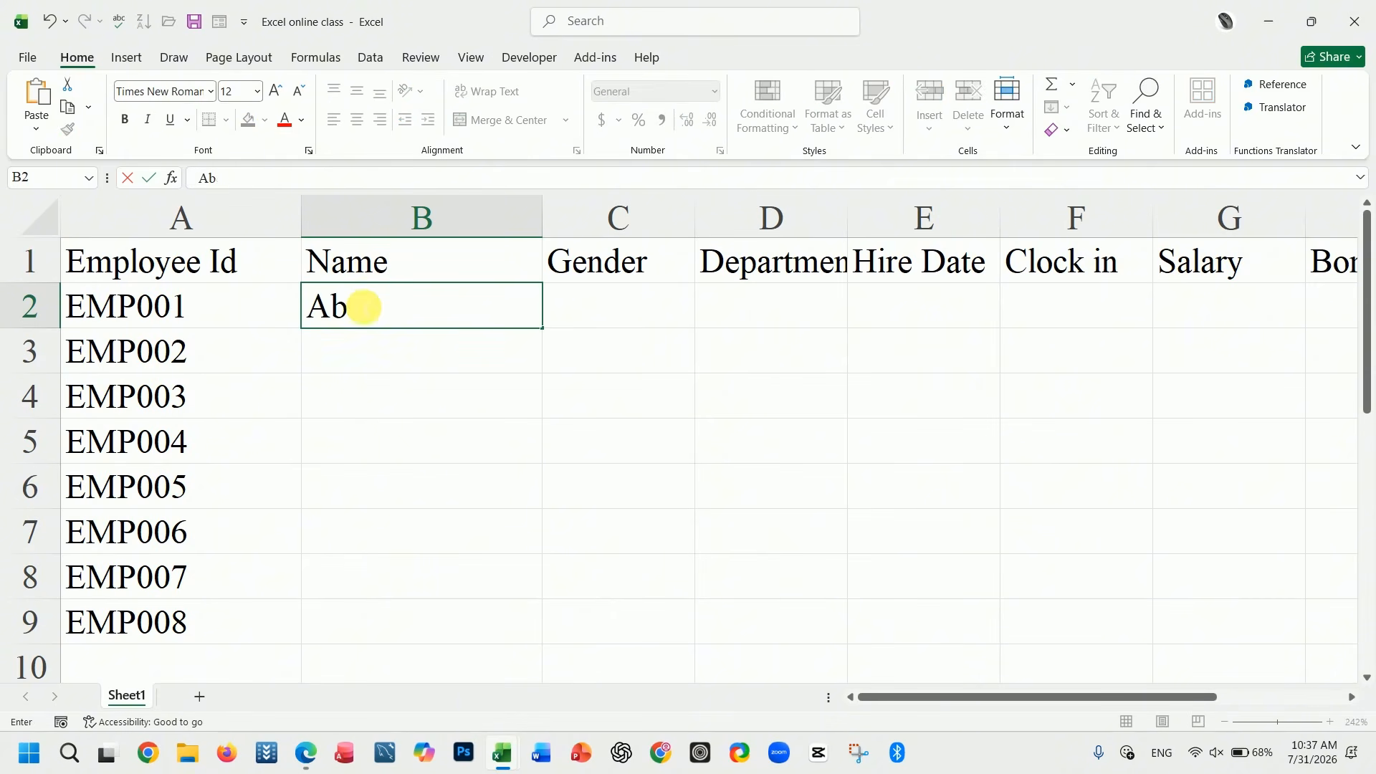
pyautogui.write('ebe Kebede')
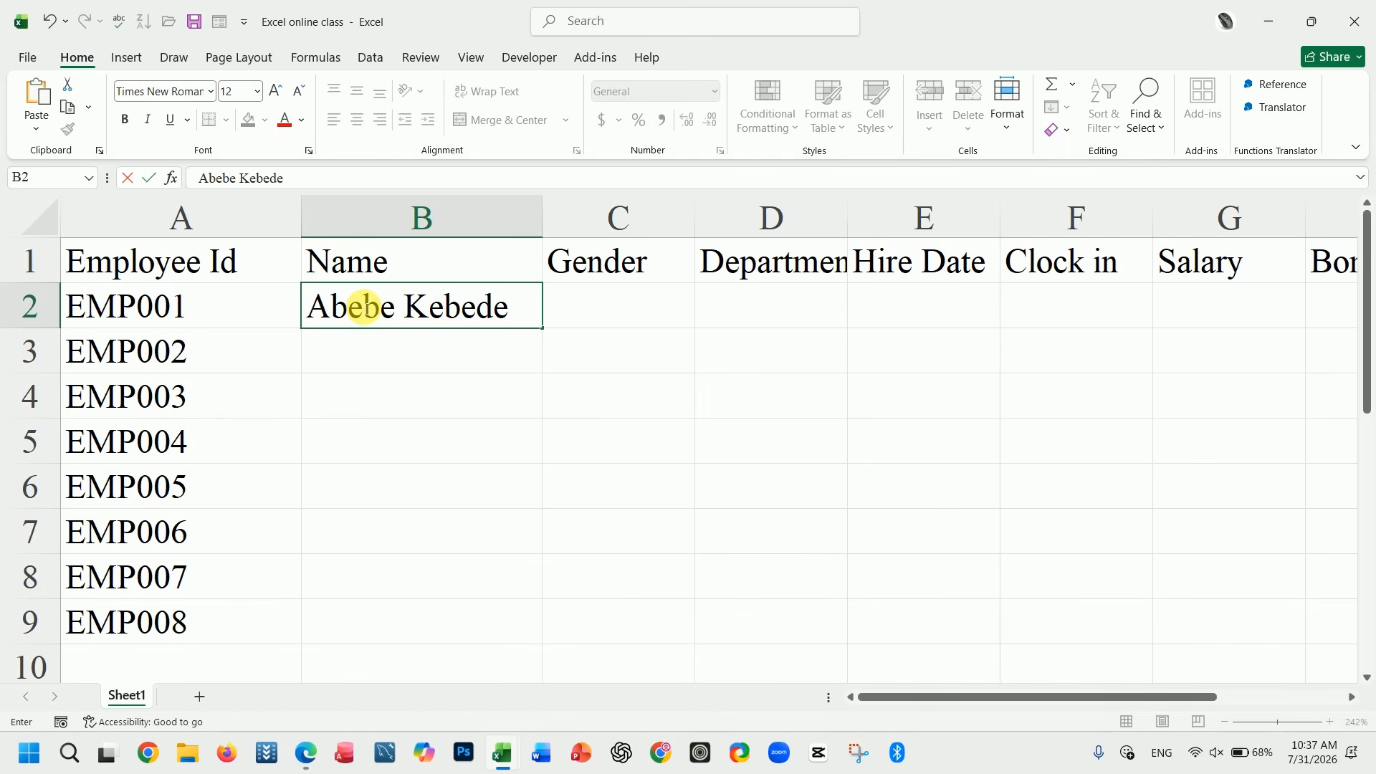
pyautogui.click(331, 313)
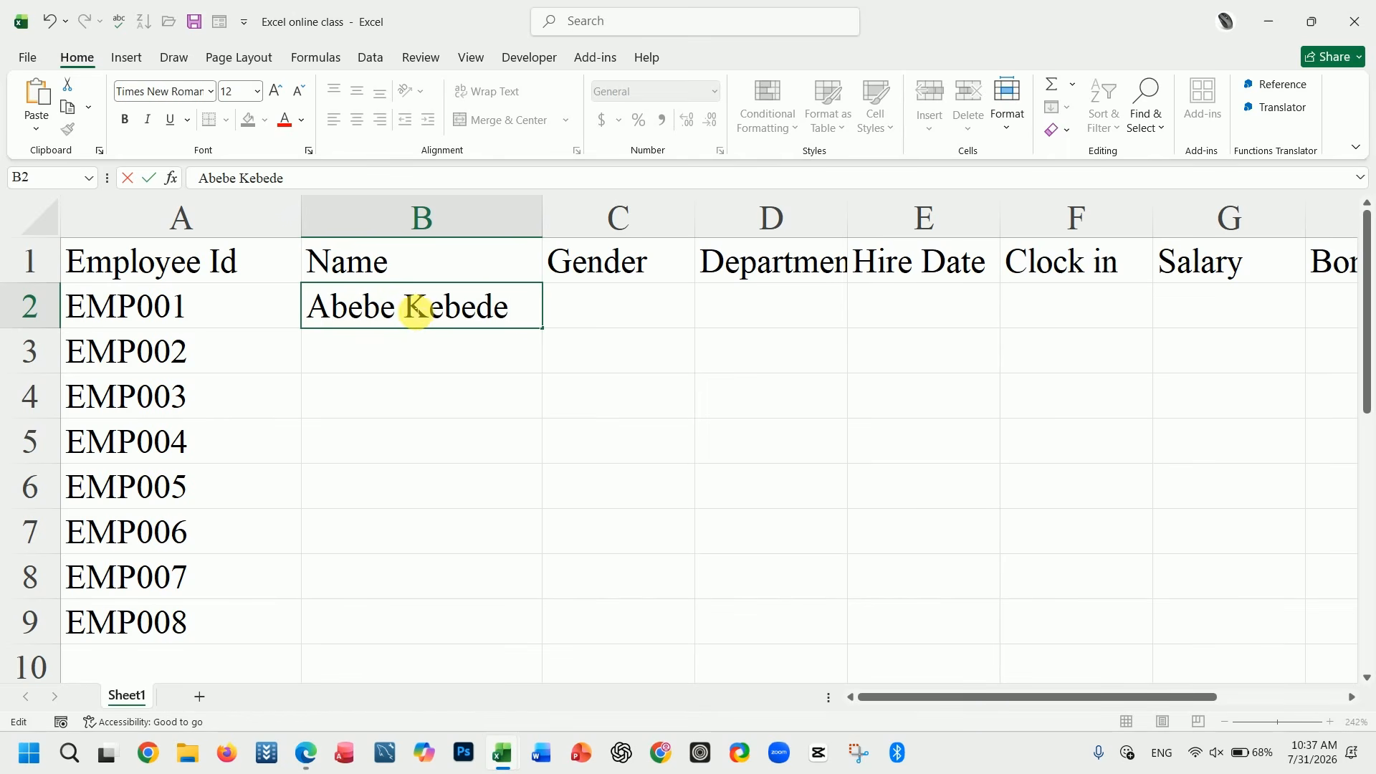
# Step: Enter the gender "Male" in cell C2 and the department "It" in cell D2
pyautogui.click(577, 313)
pyautogui.write('Male')
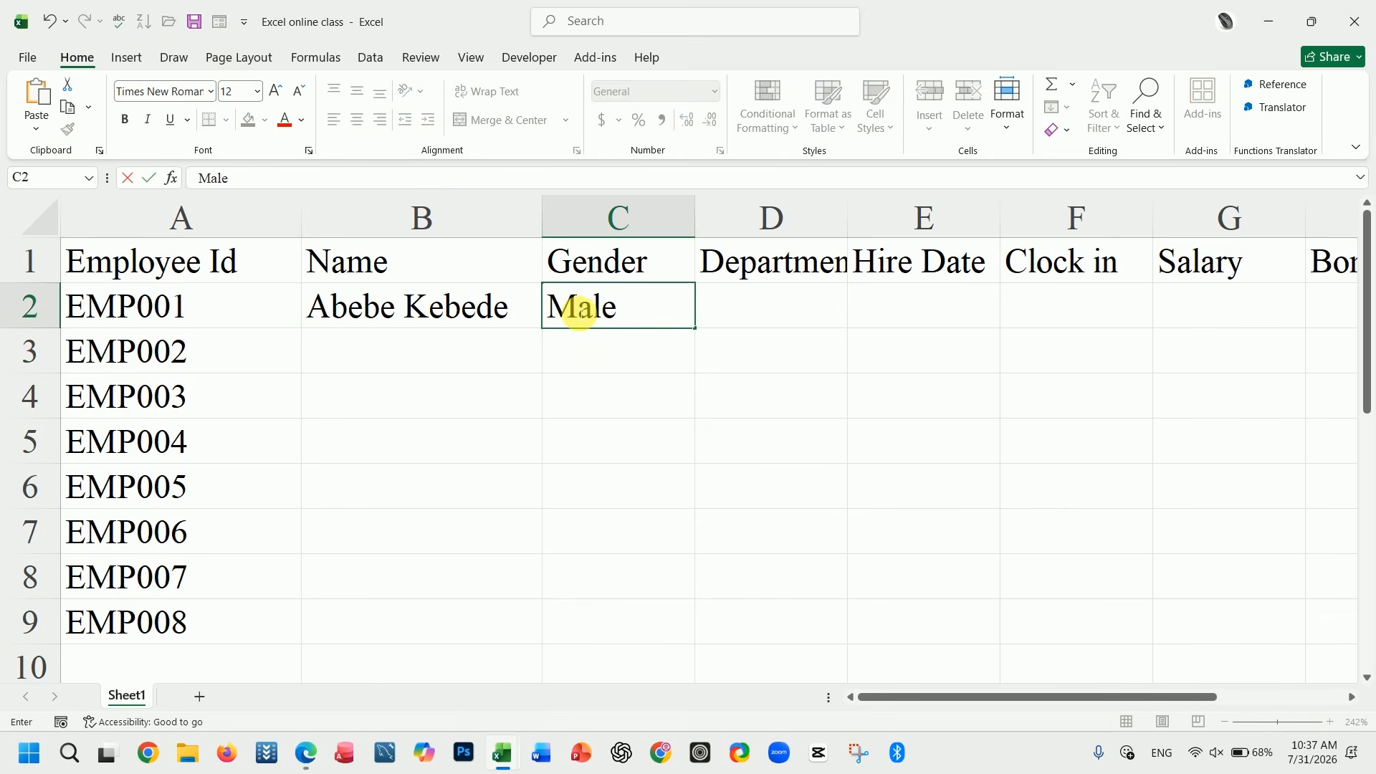
pyautogui.click(742, 308)
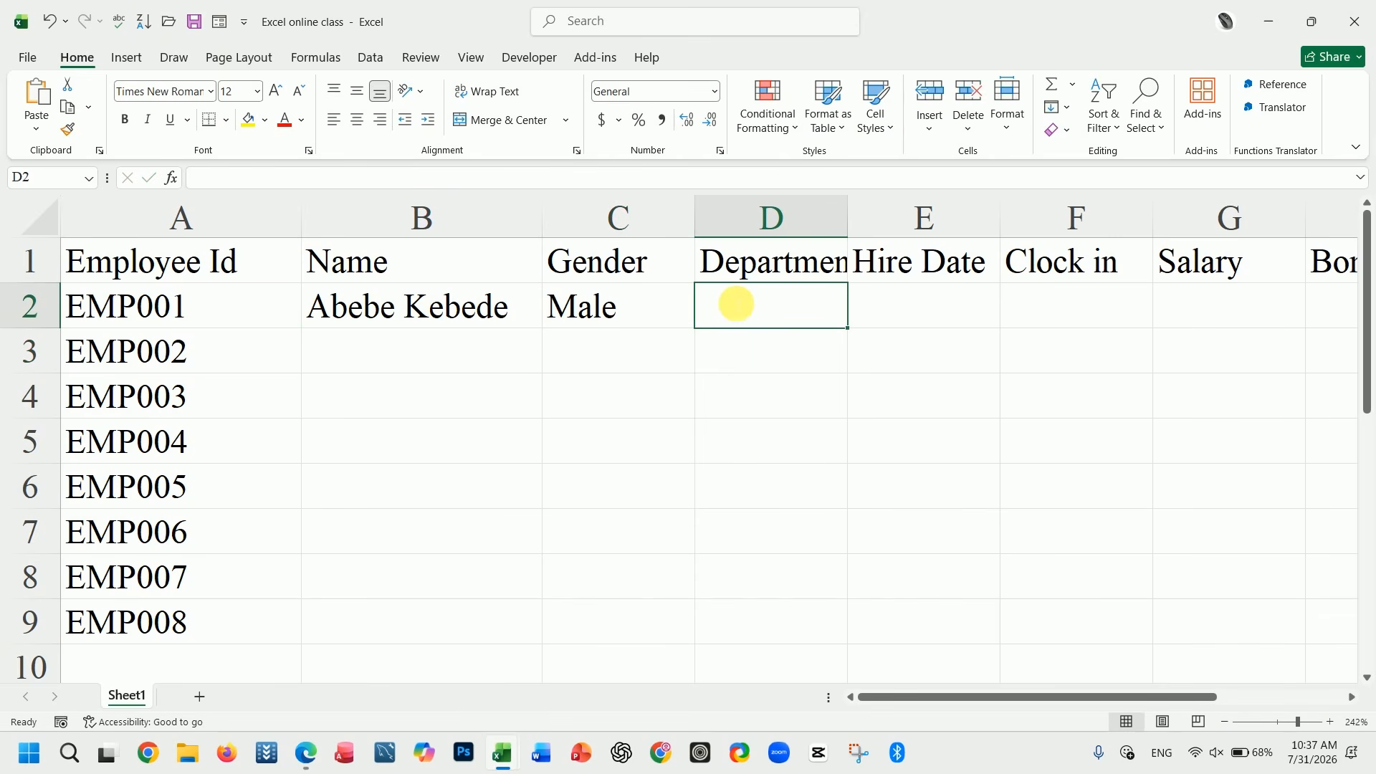
pyautogui.write('It')
pyautogui.press('Tab')
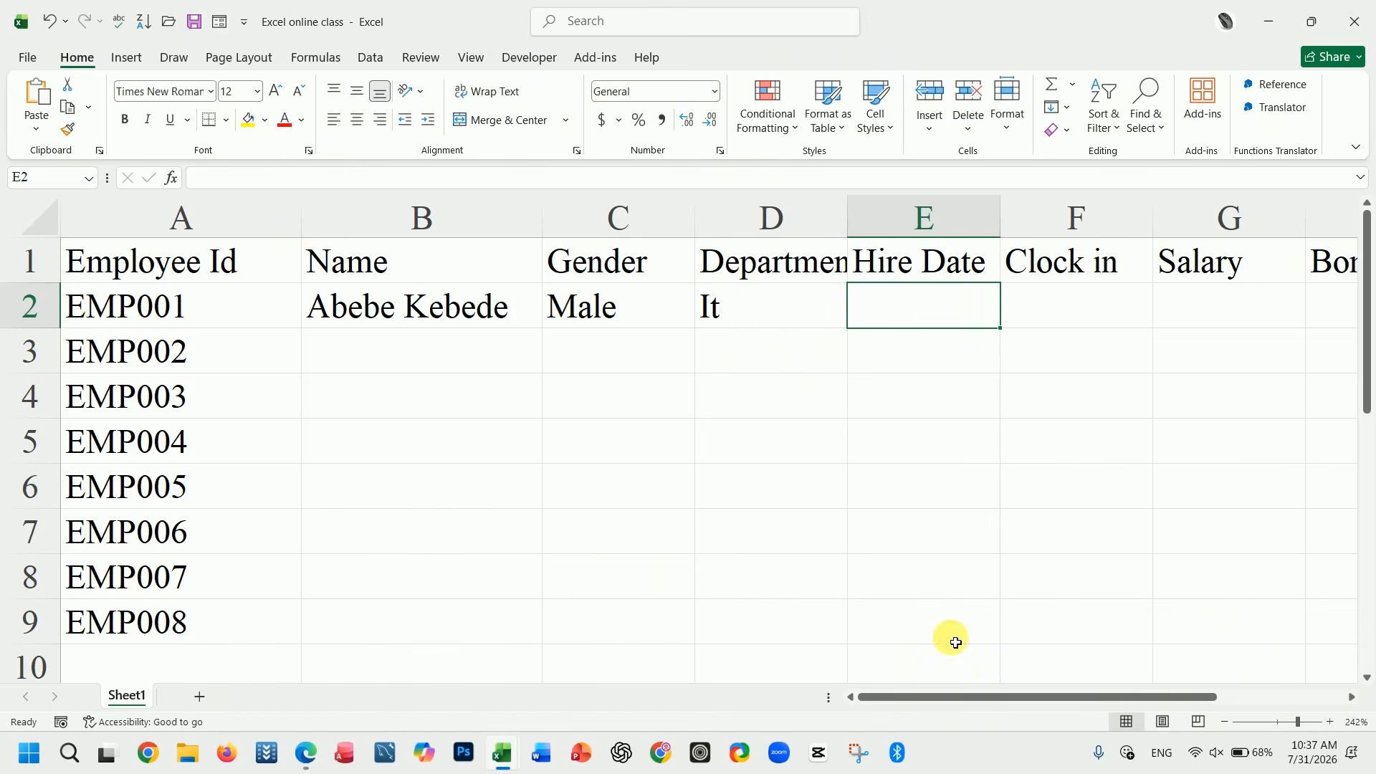
# Step: Enter the hire date 1/15/2023 in cell E2 and the clock-in time 8:00 AM in cell F2
pyautogui.moveTo(937, 700); pyautogui.dragTo(1023, 694)
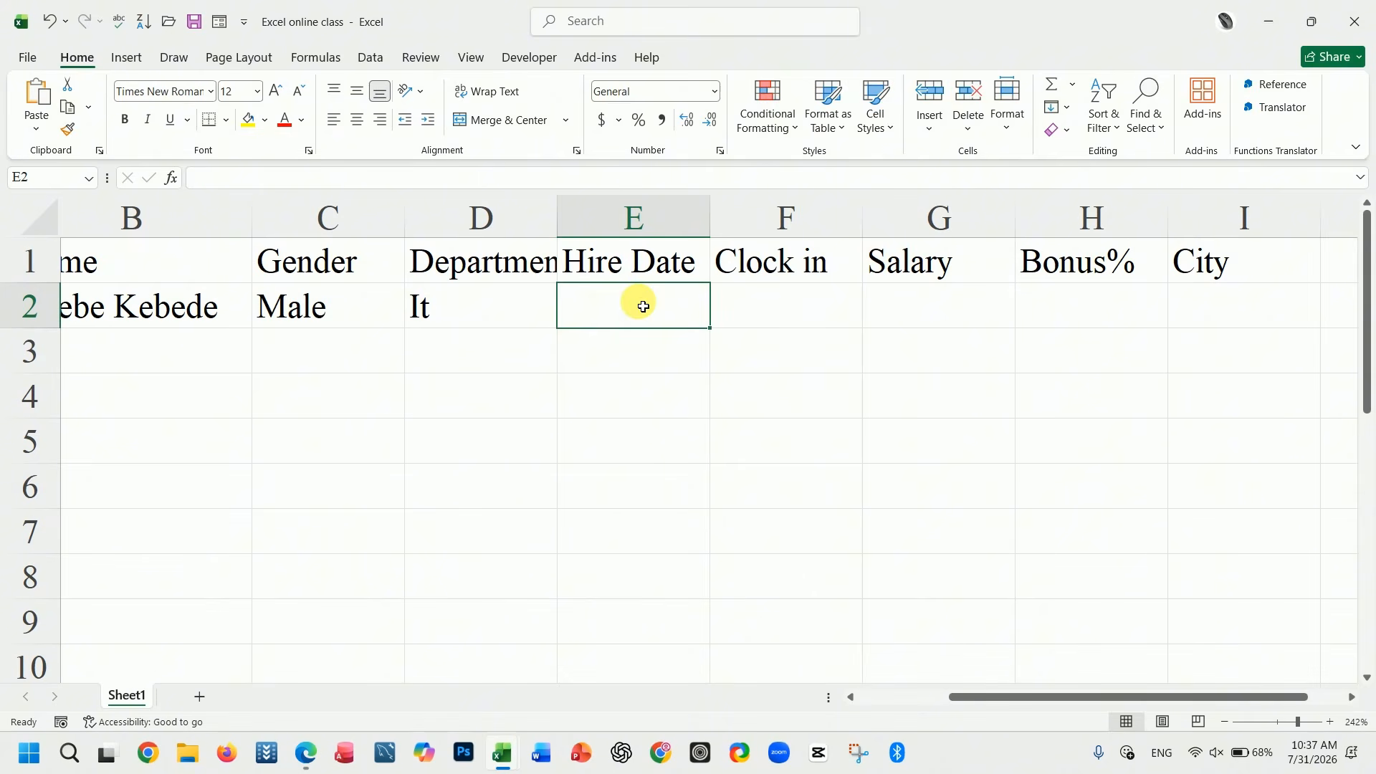
pyautogui.write('1/15/2023')
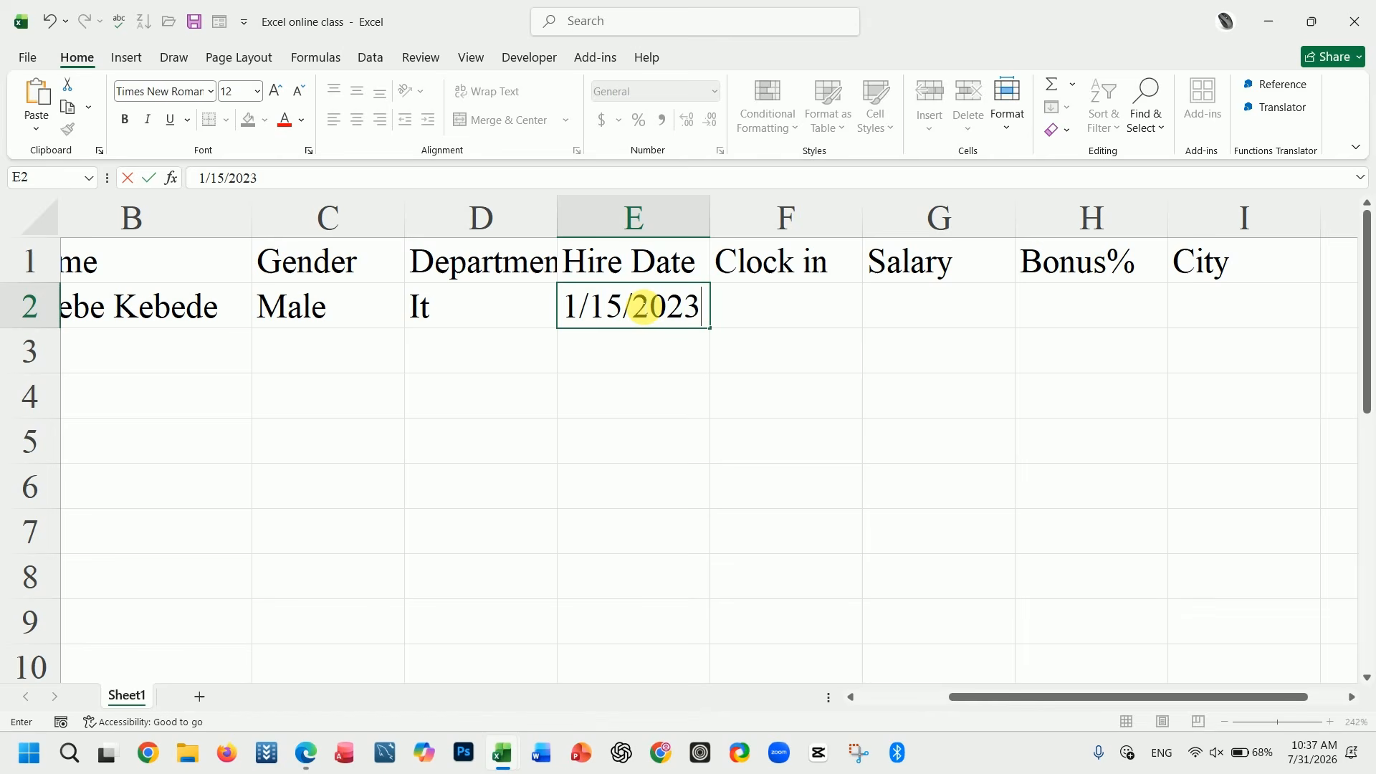
pyautogui.press('Tab')
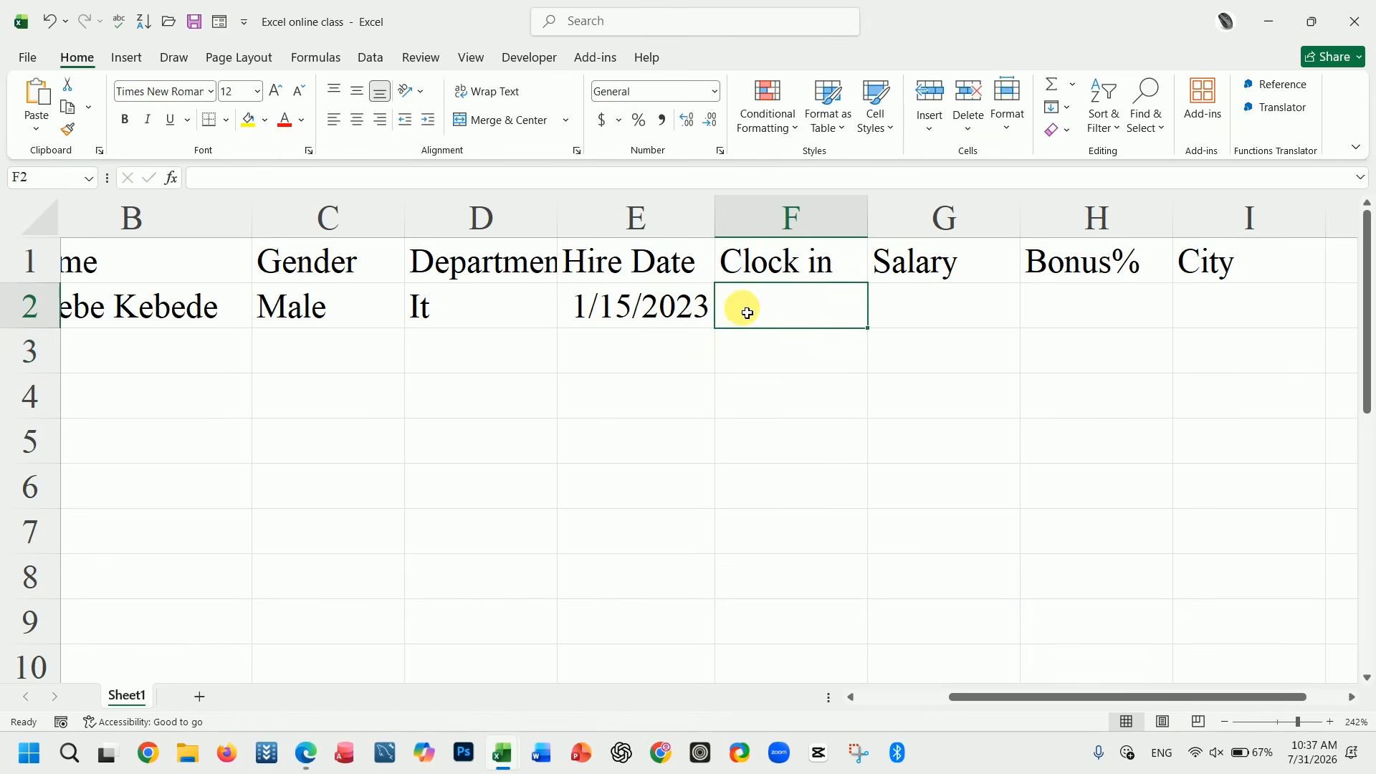
pyautogui.write('8')
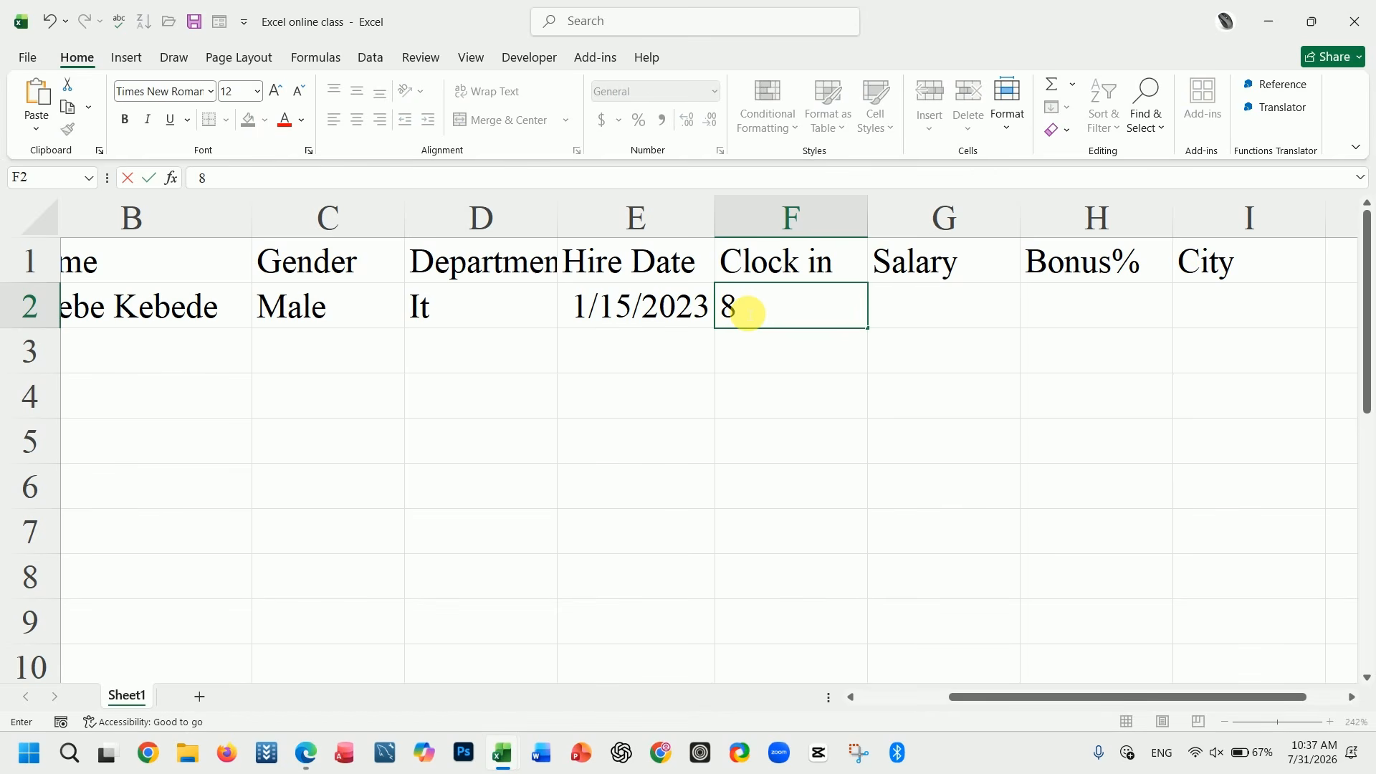
pyautogui.write("'")
pyautogui.press('BackSpace')
pyautogui.write(':00 AM')
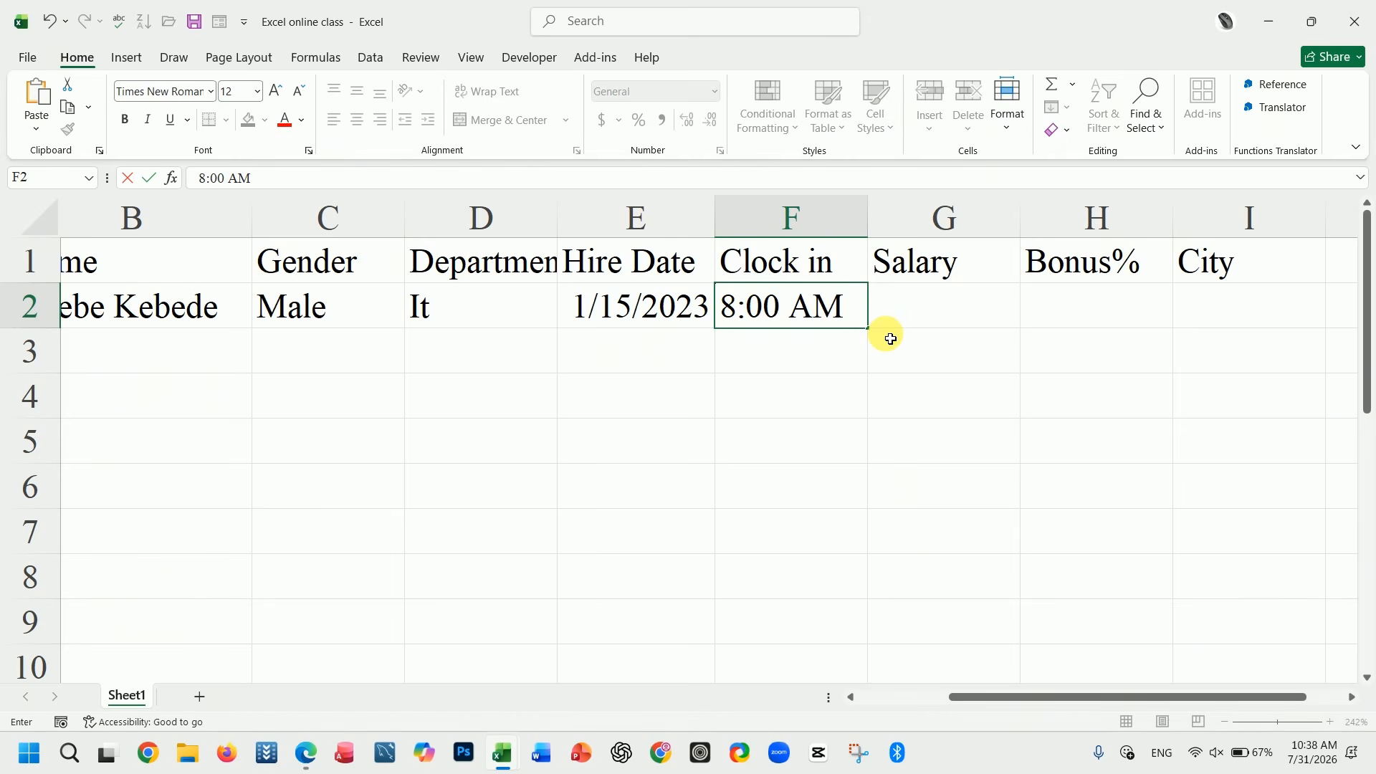
pyautogui.click(890, 339)
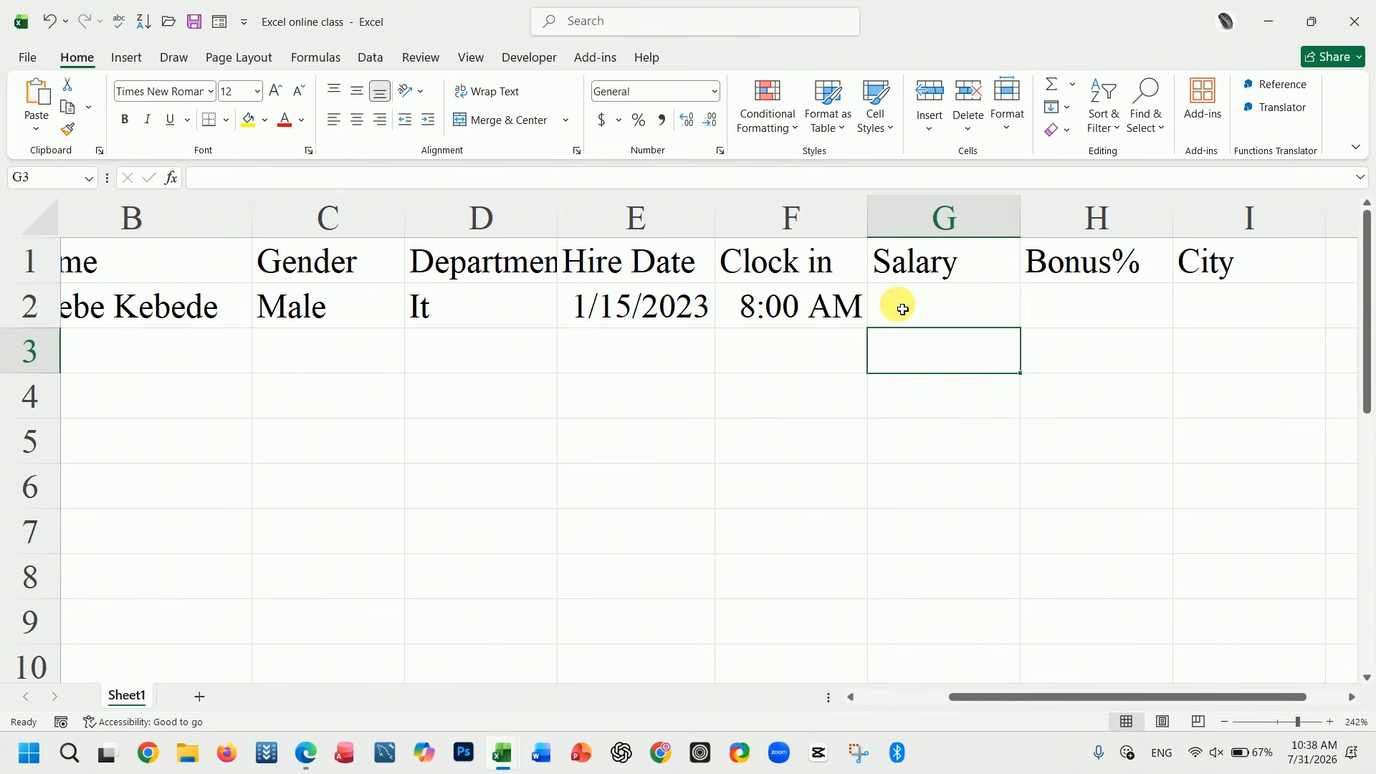
# Step: Enter the salary 12500 in cell G2 and the bonus 10% in cell H2
pyautogui.click(905, 309)
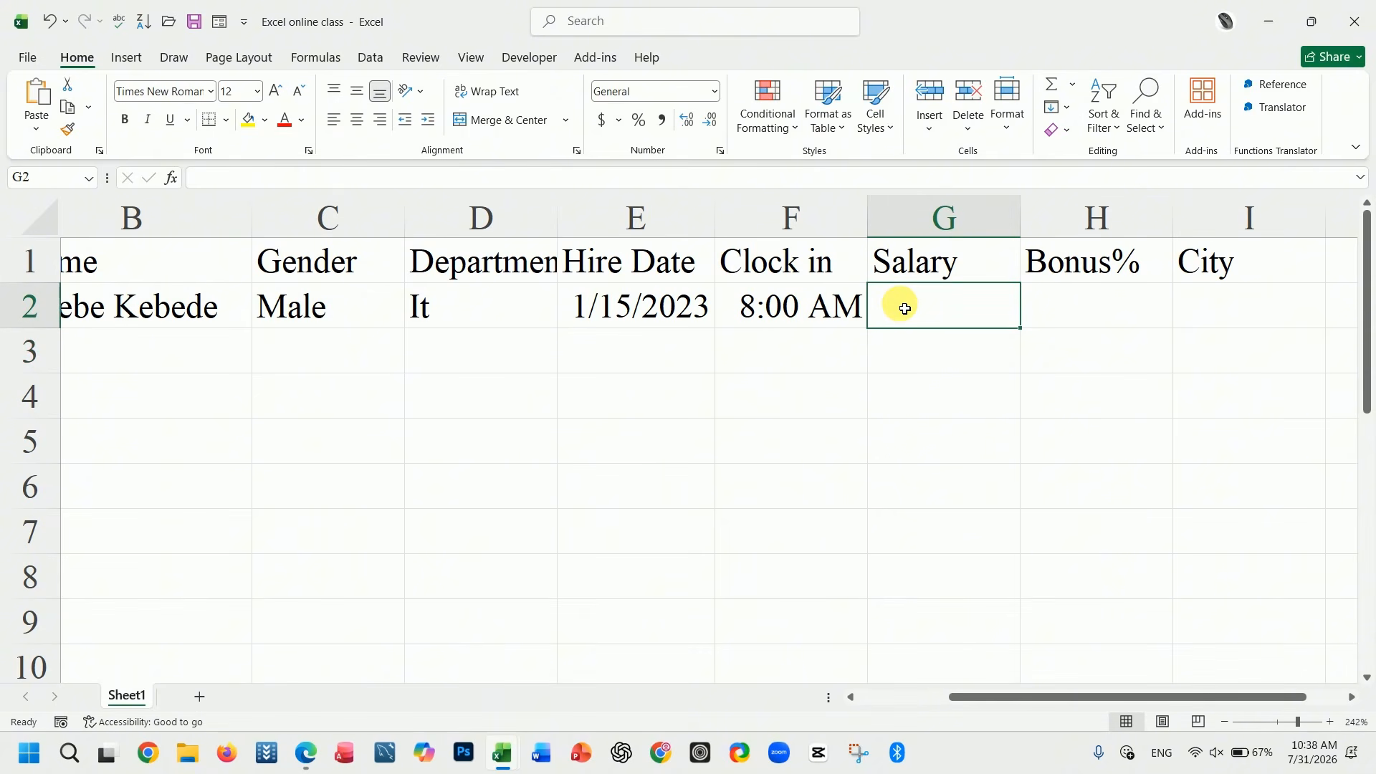
pyautogui.write('12')
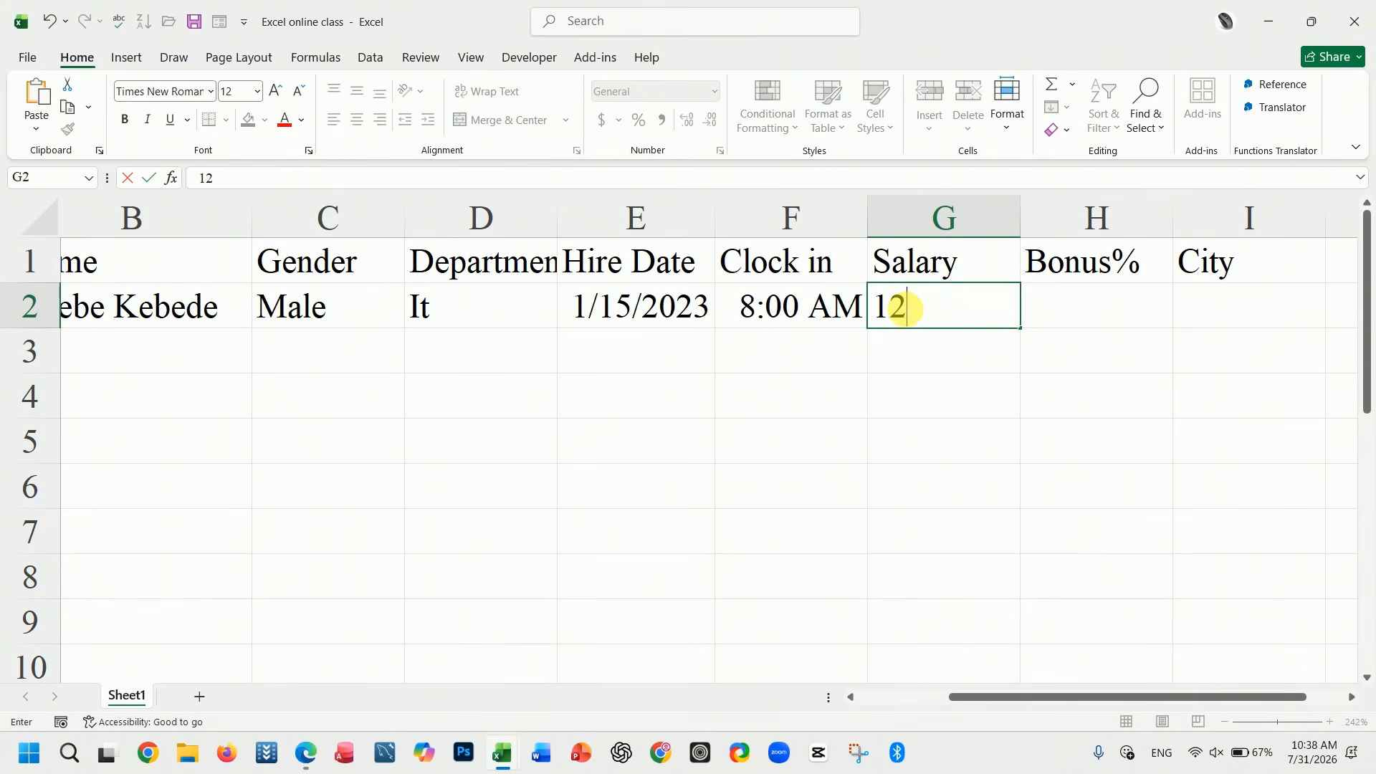
pyautogui.write('500')
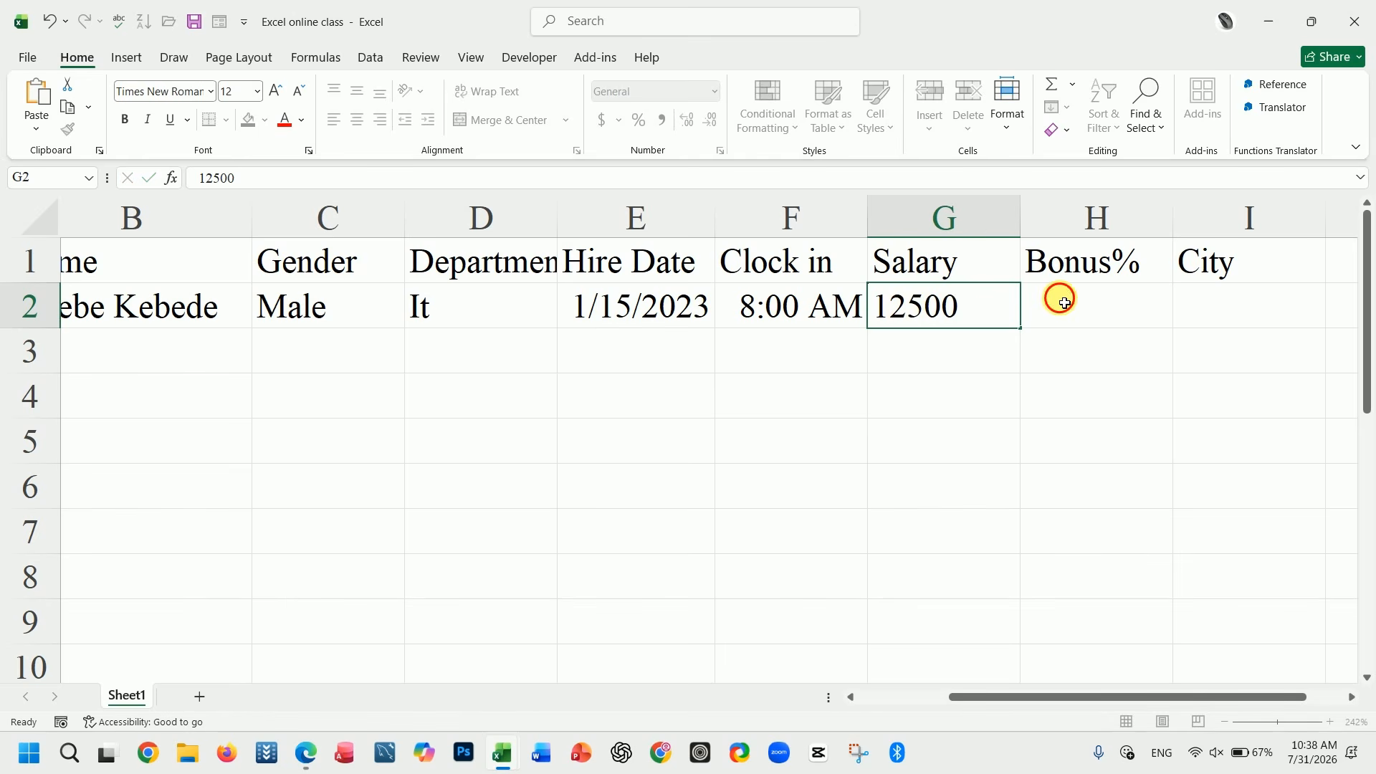
pyautogui.click(1065, 303)
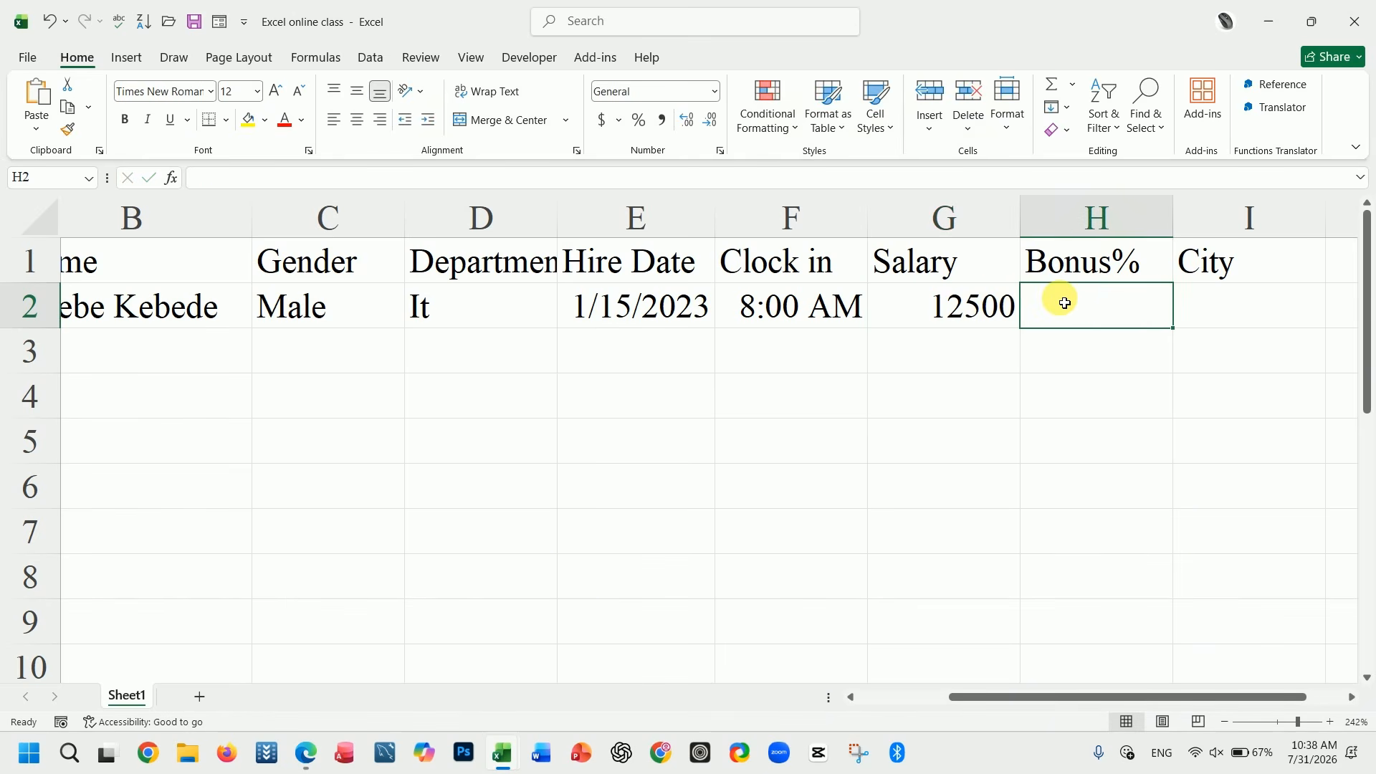
pyautogui.write('10')
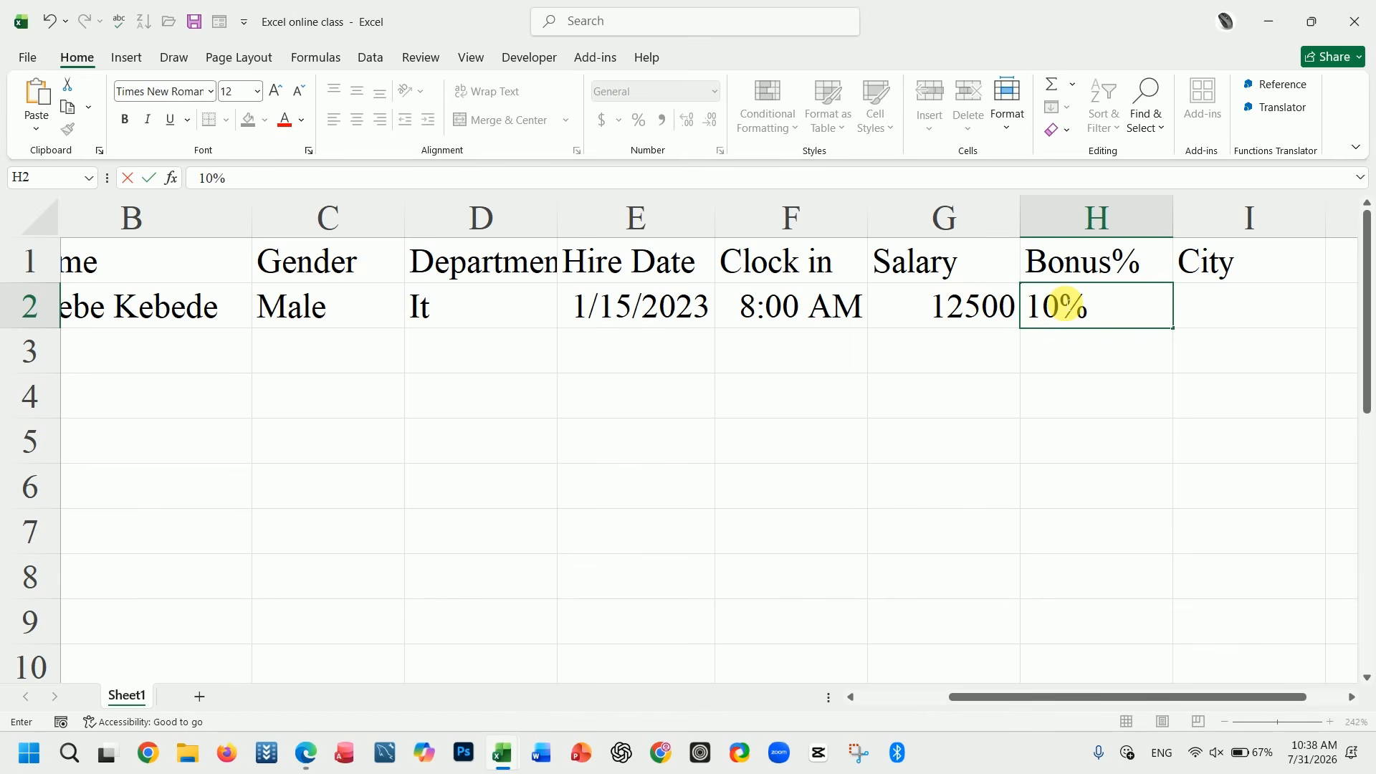
pyautogui.write('%')
# Step: Enter the city "Addis Abeba" for the first employee in cell I2
pyautogui.click(1208, 305)
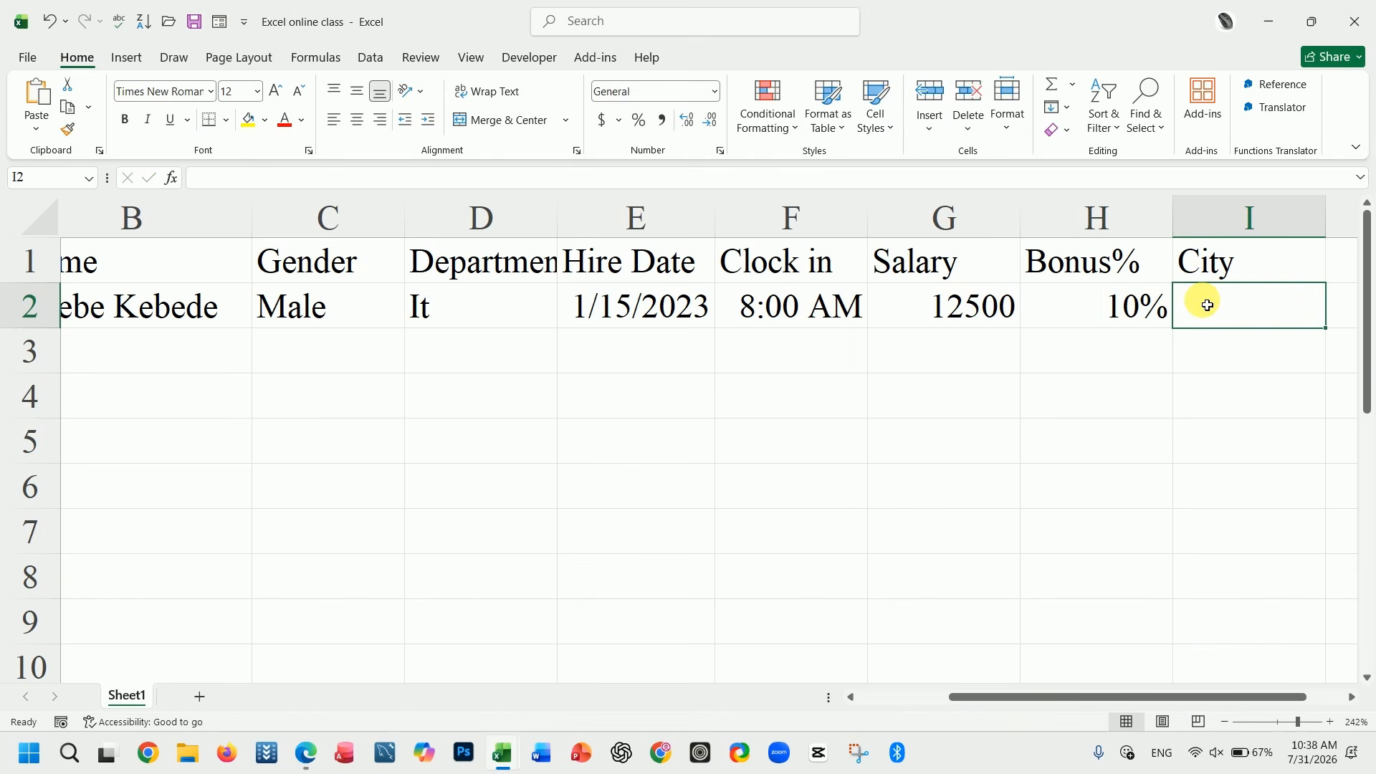
pyautogui.write('aDdis Ab')
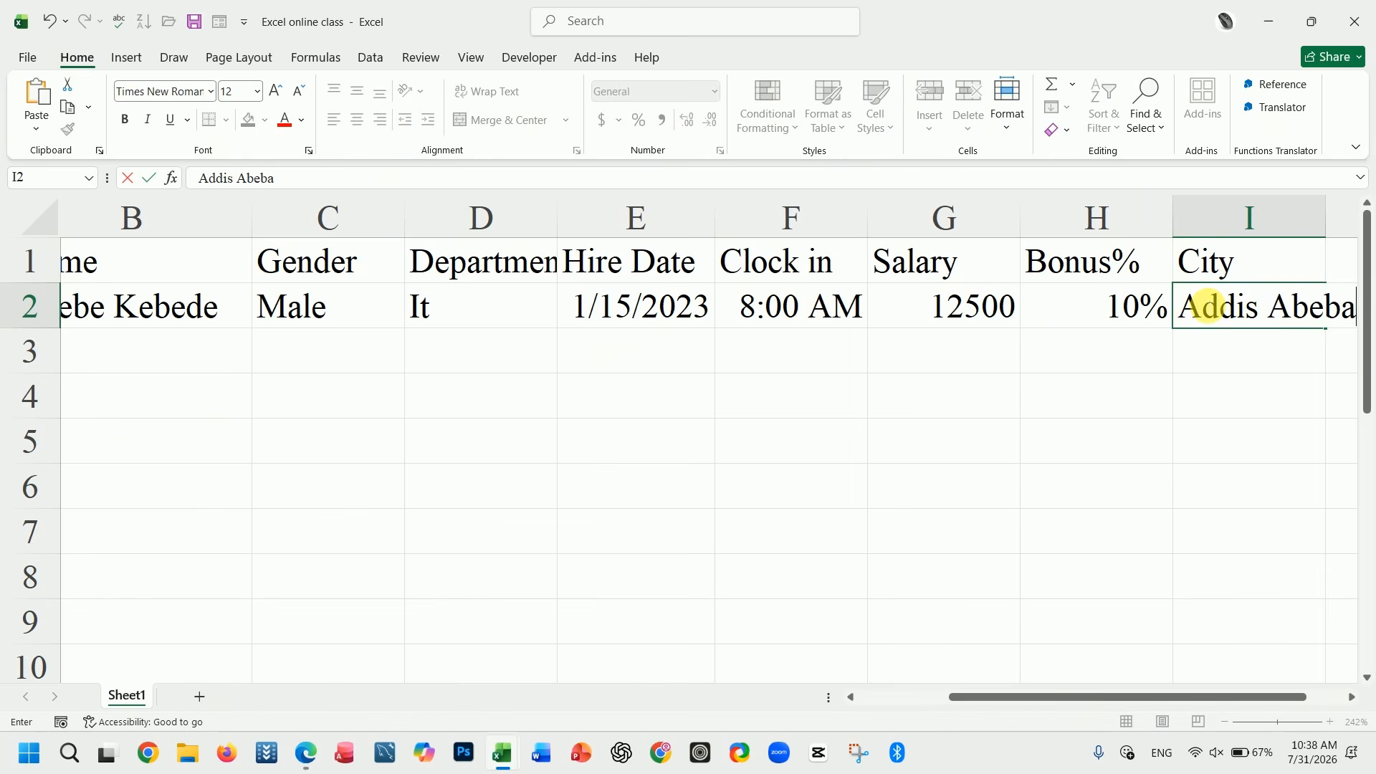
pyautogui.click(1117, 402)
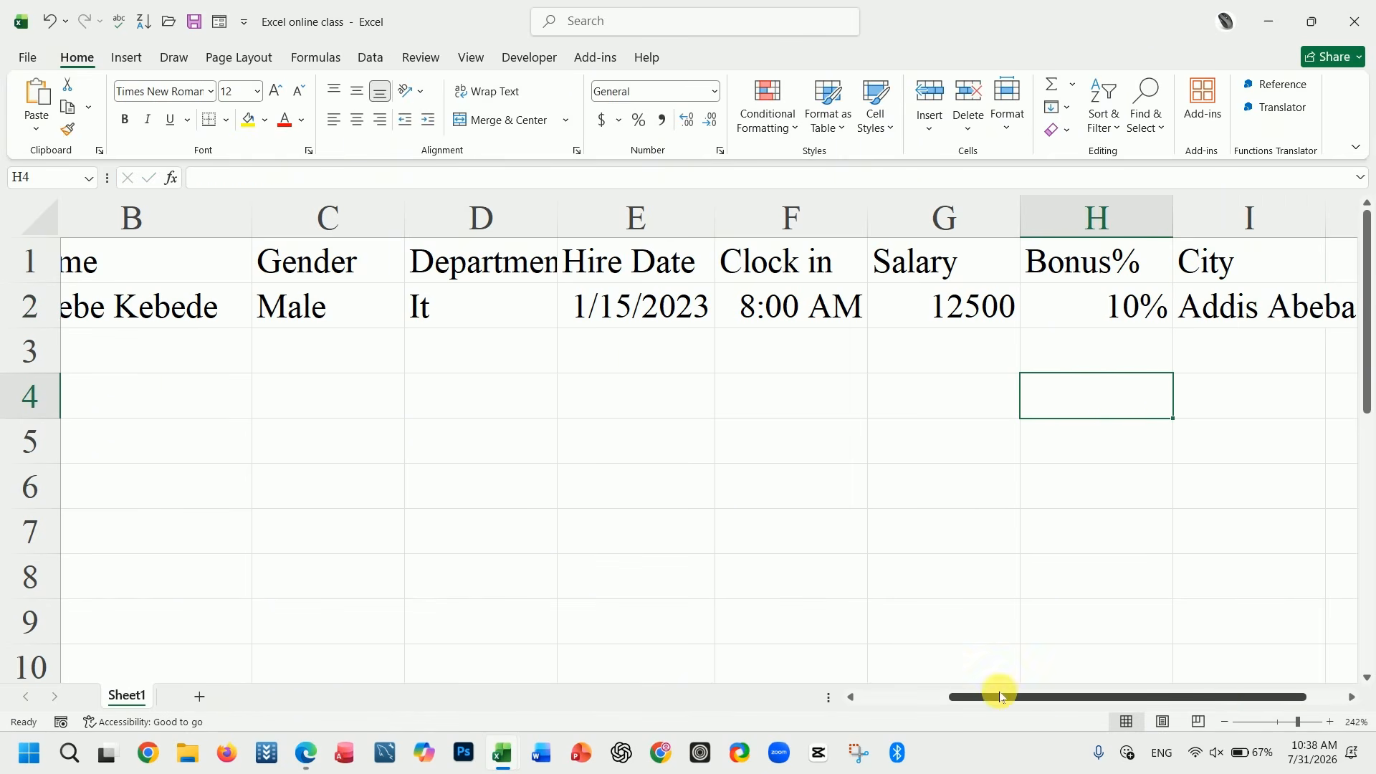
pyautogui.moveTo(1297, 720); pyautogui.dragTo(1292, 720)
pyautogui.press('Down')
pyautogui.press('Down')
pyautogui.press('Down')
pyautogui.press('Down')
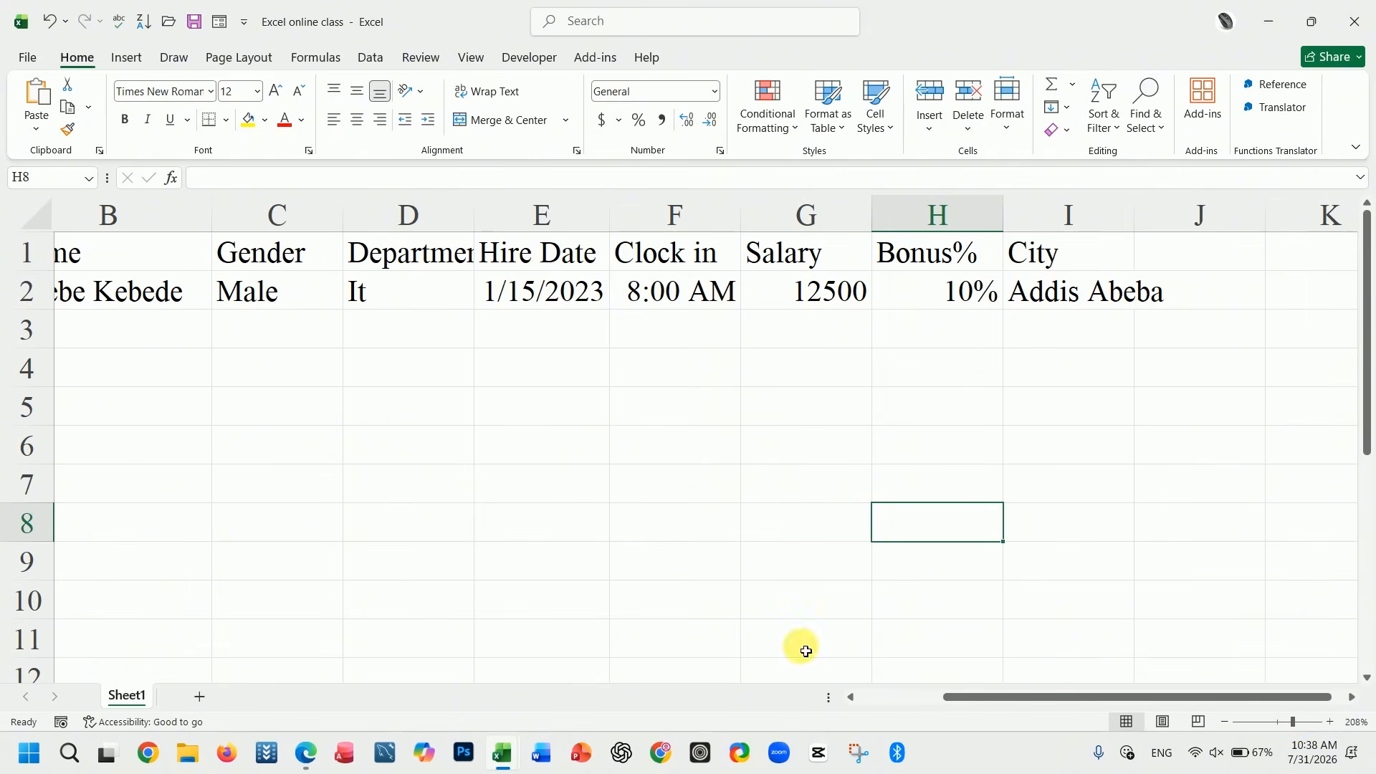
pyautogui.moveTo(976, 702); pyautogui.dragTo(869, 694)
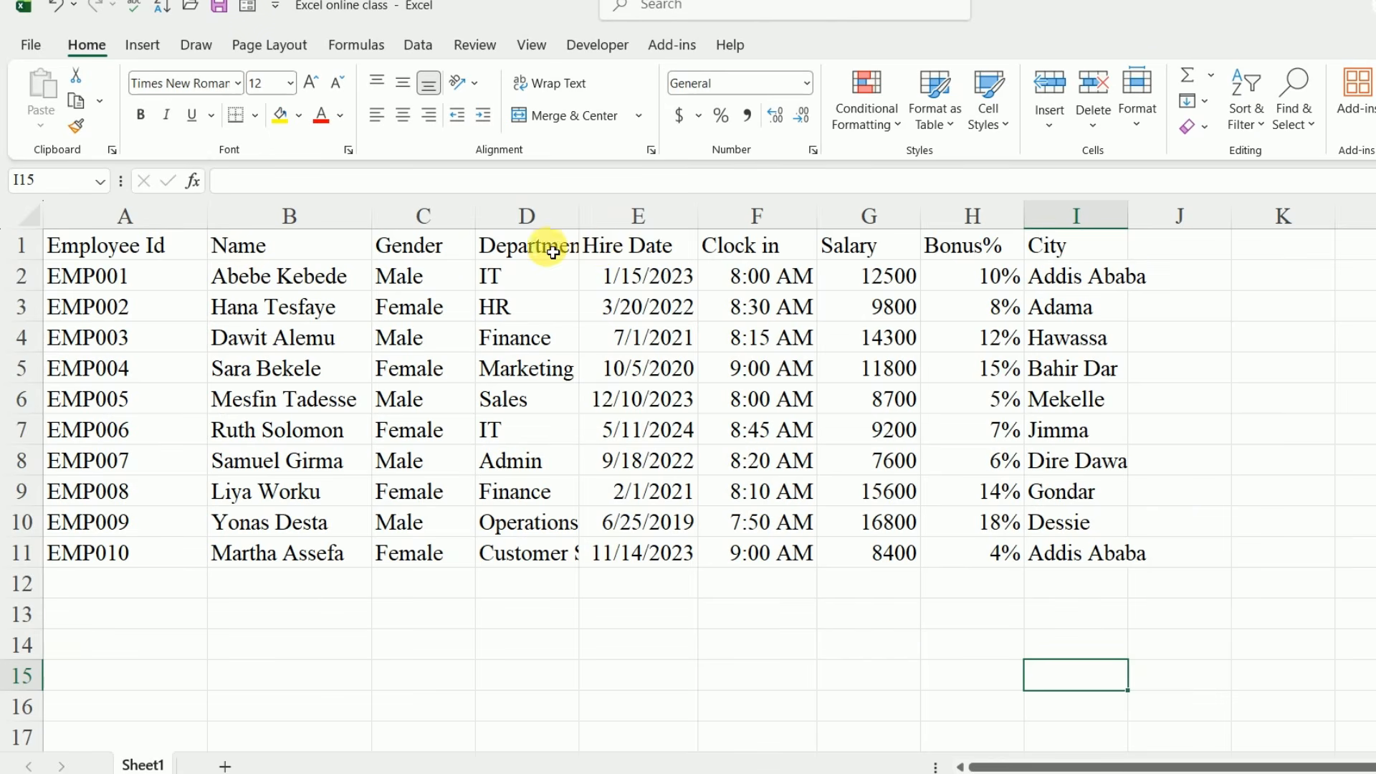
pyautogui.click(154, 250)
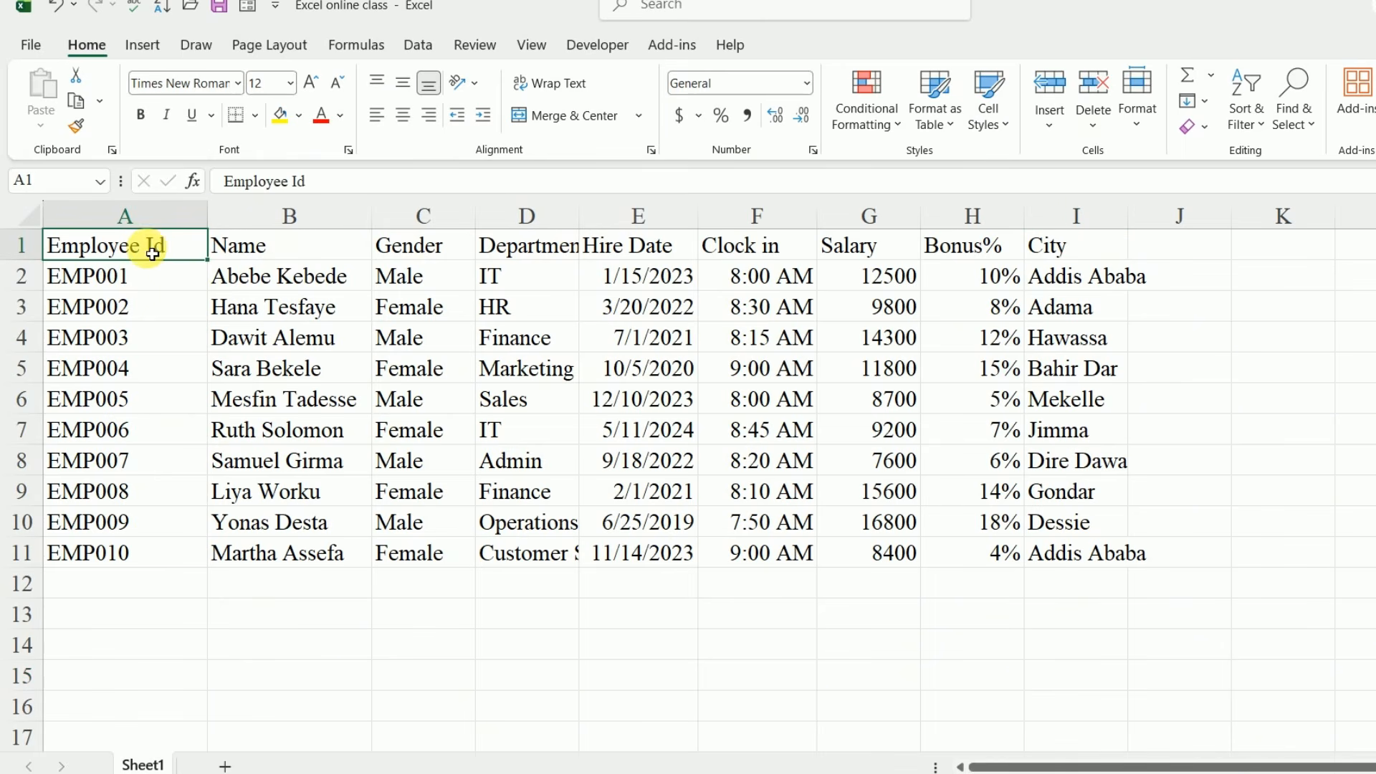
pyautogui.moveTo(146, 249); pyautogui.dragTo(1127, 251)
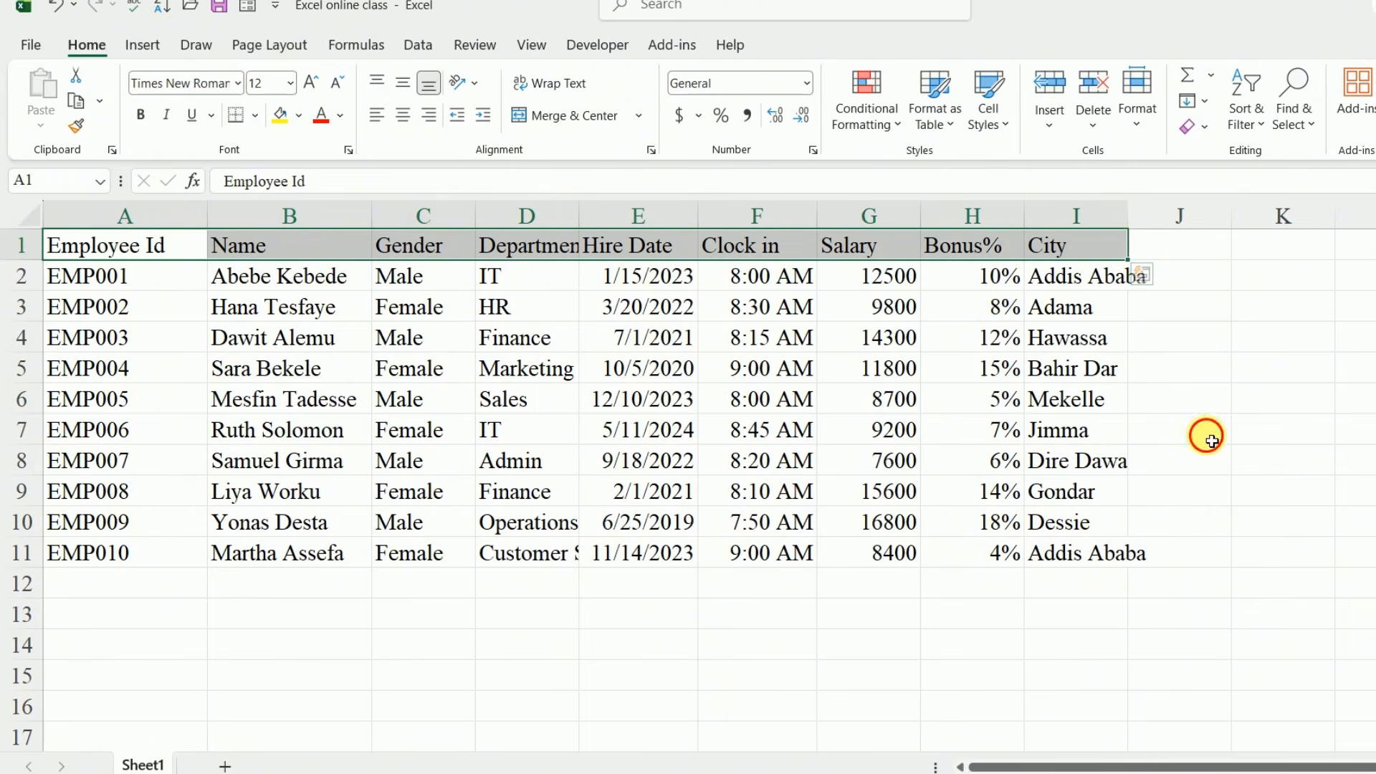
pyautogui.click(1208, 433)
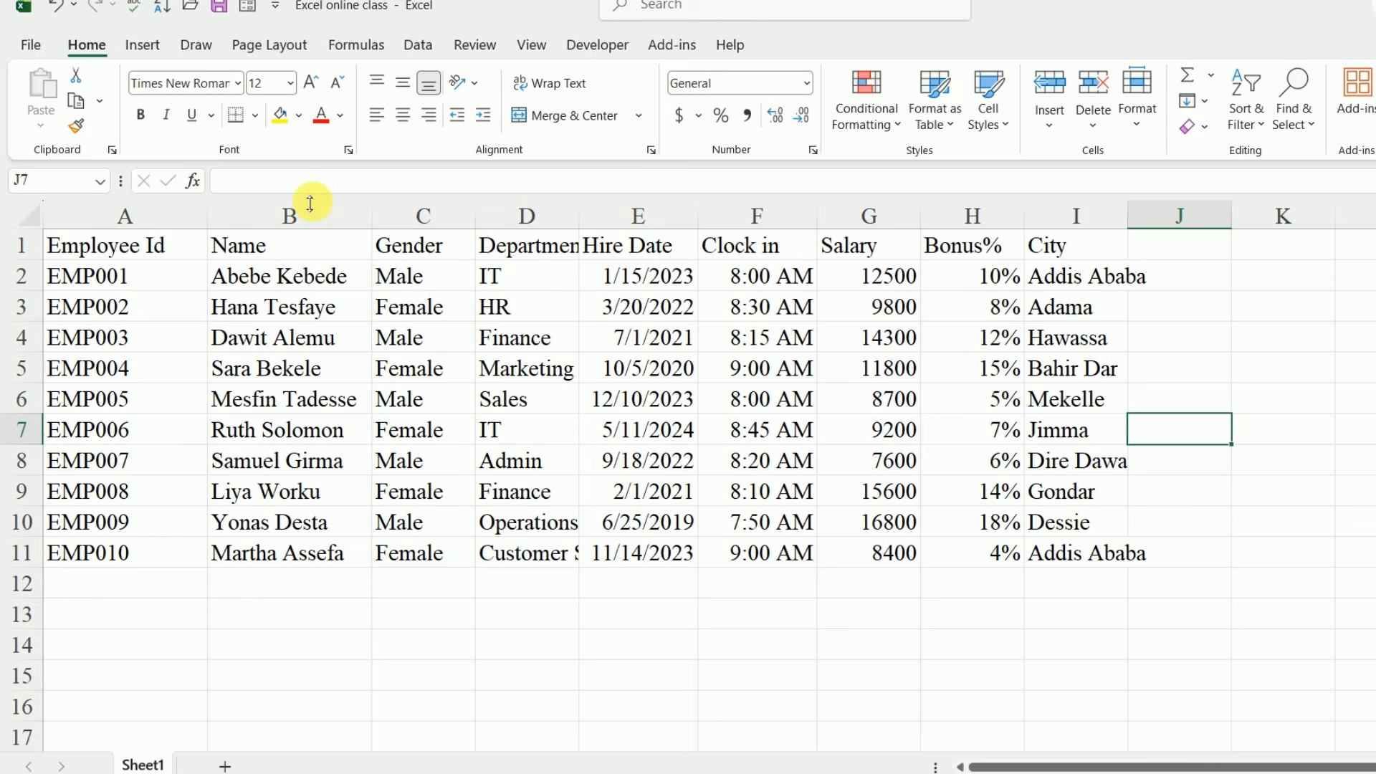
# Step: Autofit the width of all columns in the sheet to their contents
pyautogui.click(35, 220)
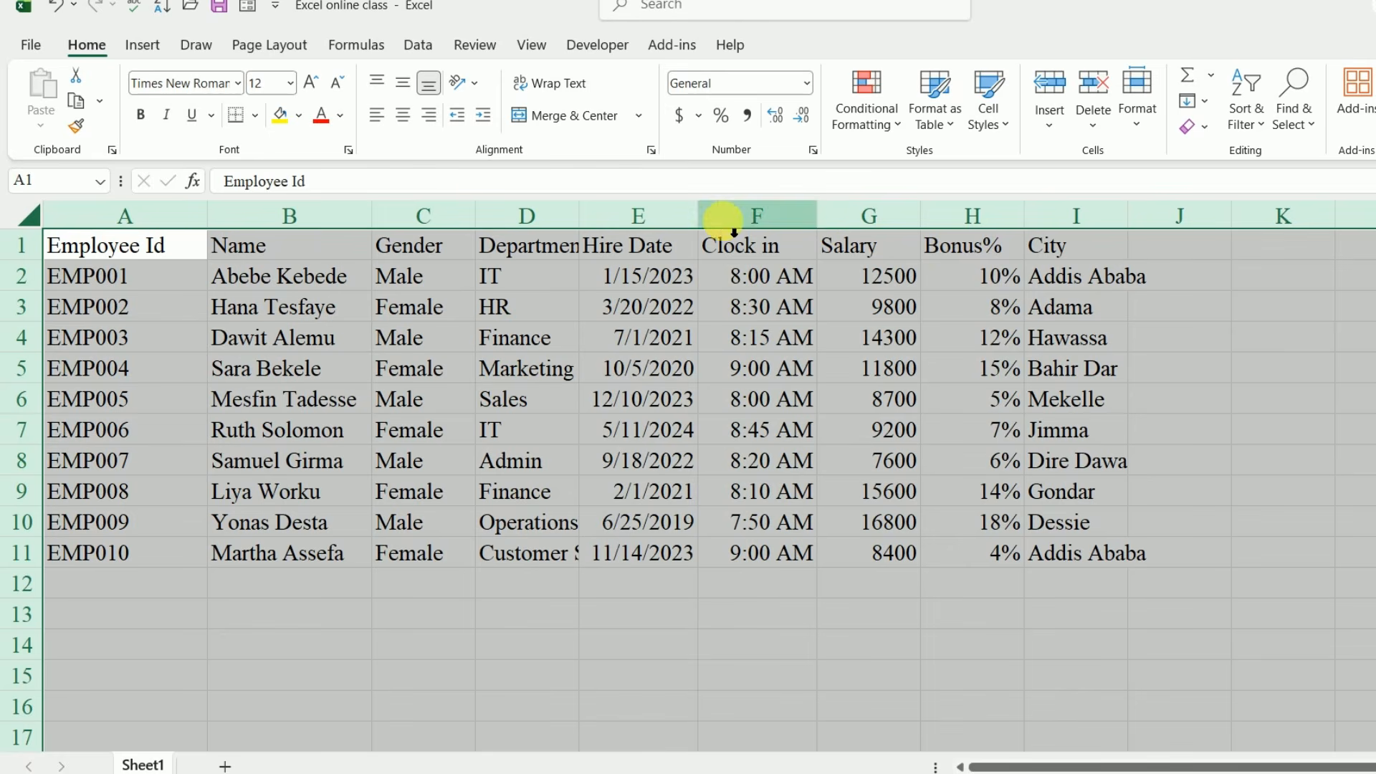
pyautogui.doubleClick(707, 228)
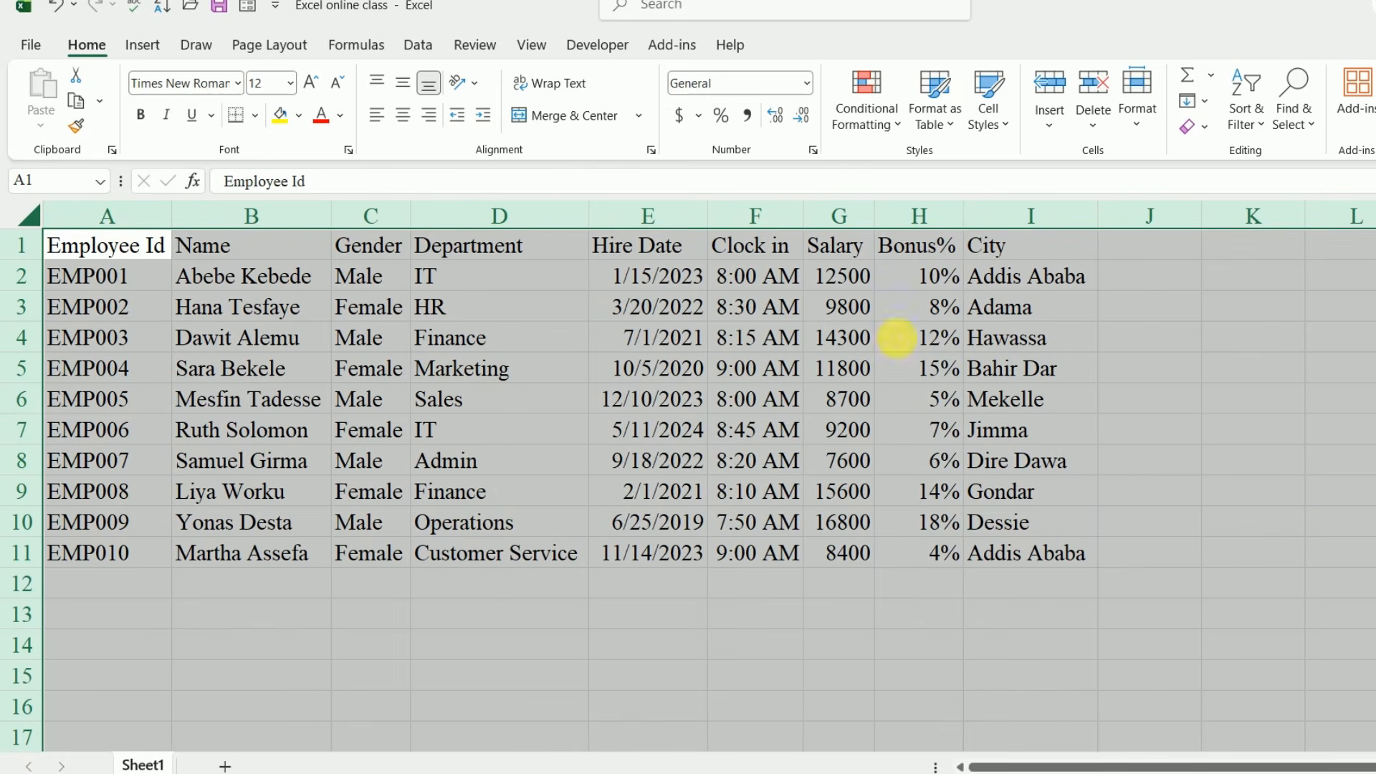
pyautogui.click(1316, 484)
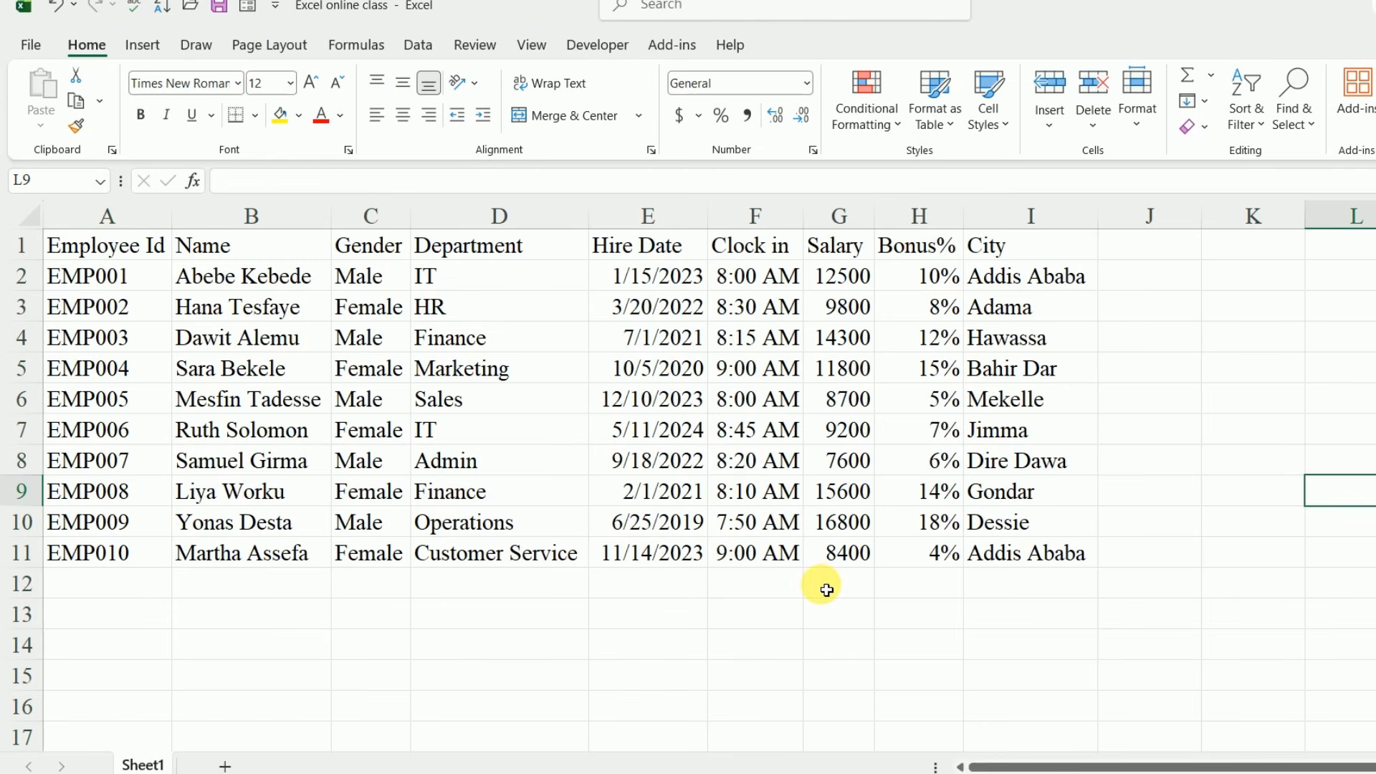
# Step: Make the header cells A1:I1 bold
pyautogui.click(145, 258)
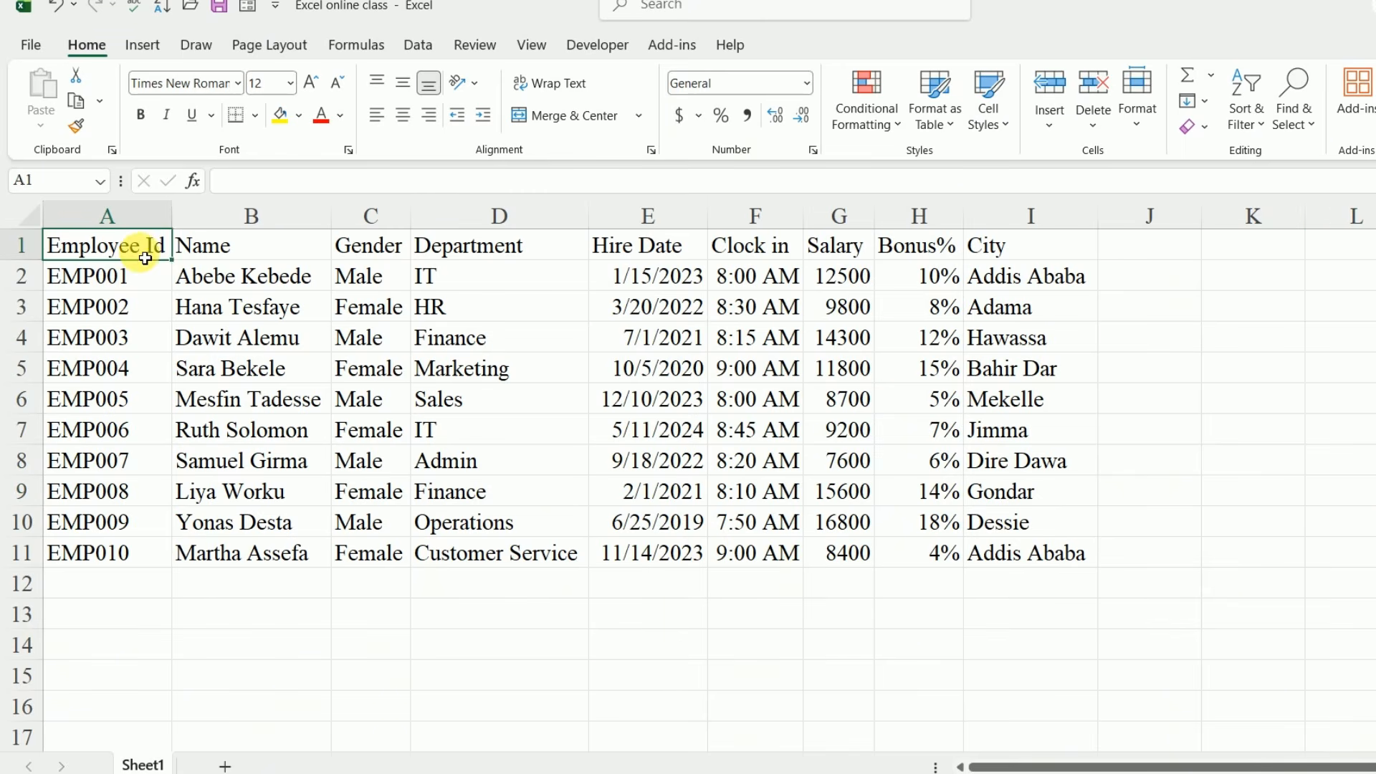
pyautogui.moveTo(146, 258); pyautogui.dragTo(1045, 256)
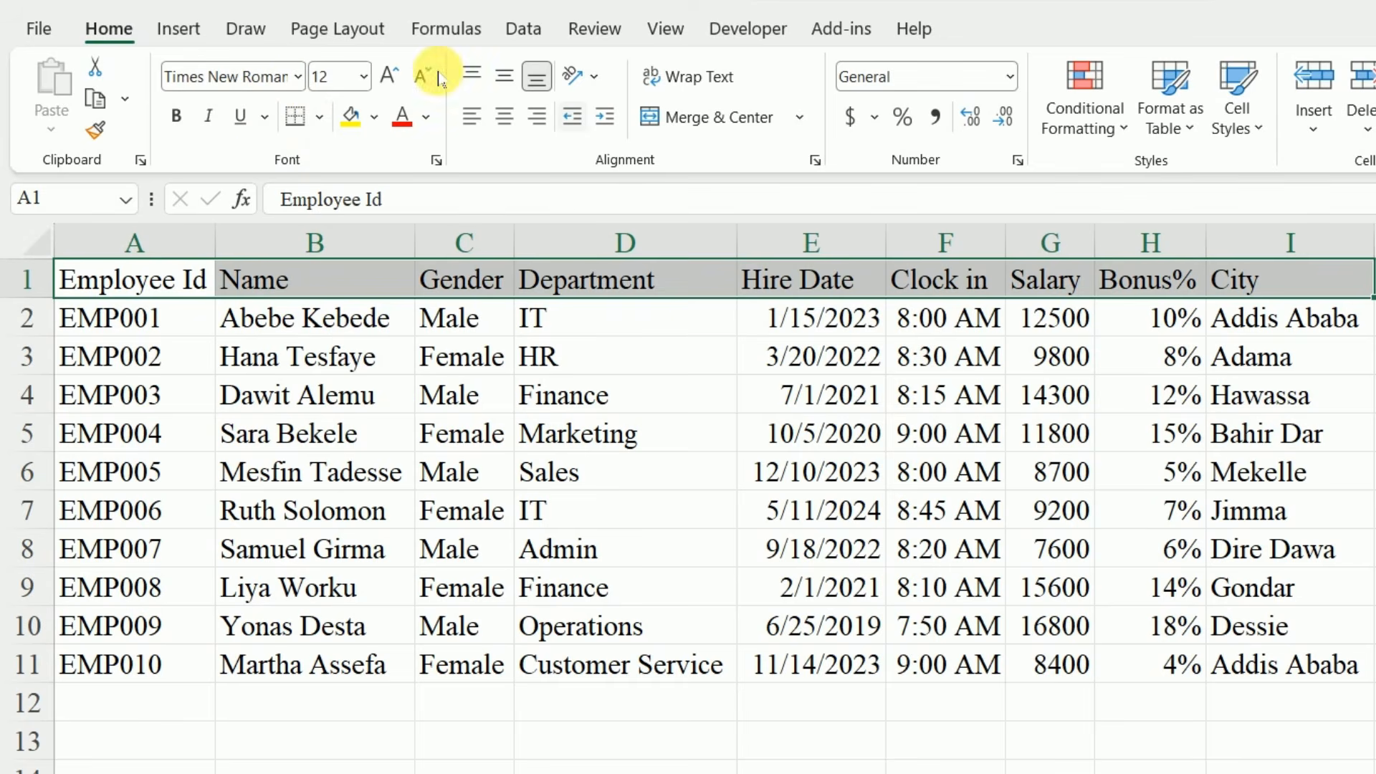
pyautogui.click(177, 120)
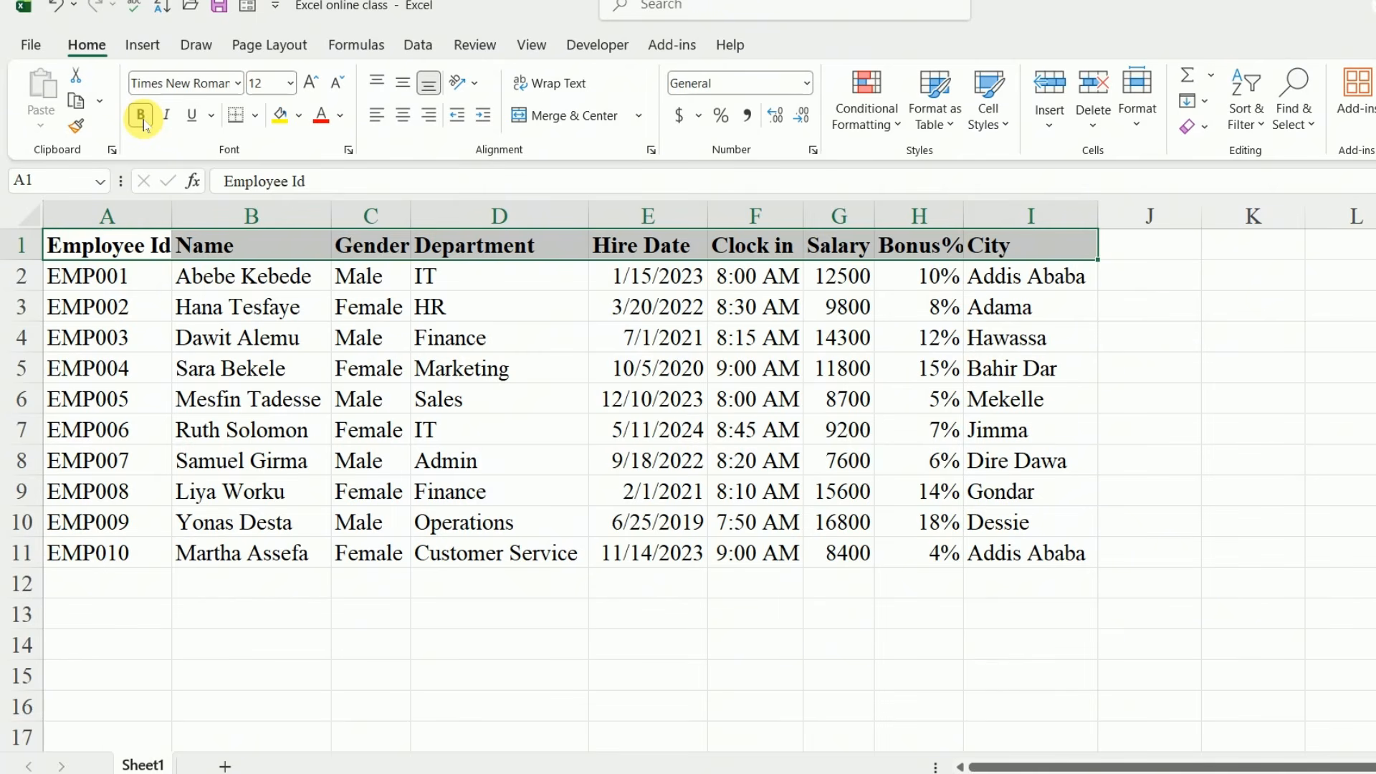
pyautogui.click(142, 119)
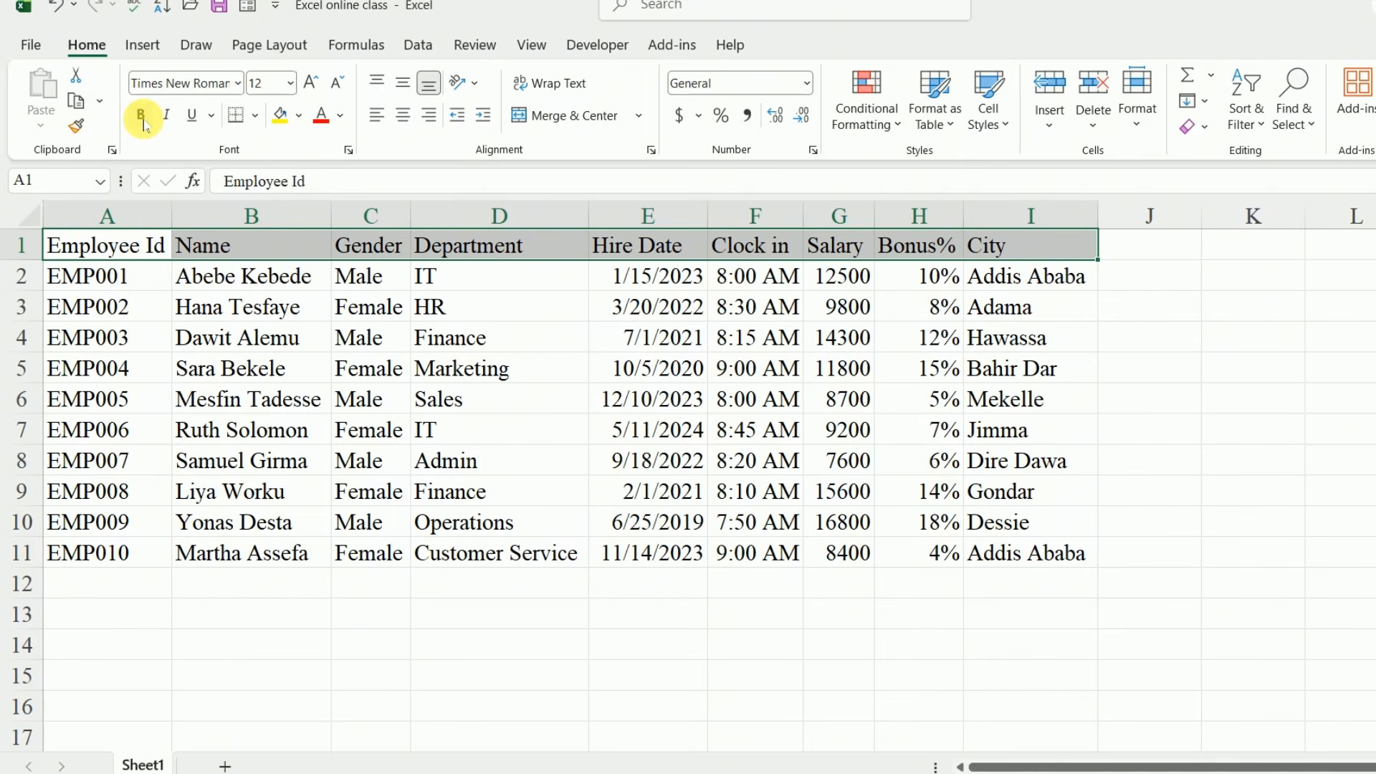
pyautogui.click(143, 119)
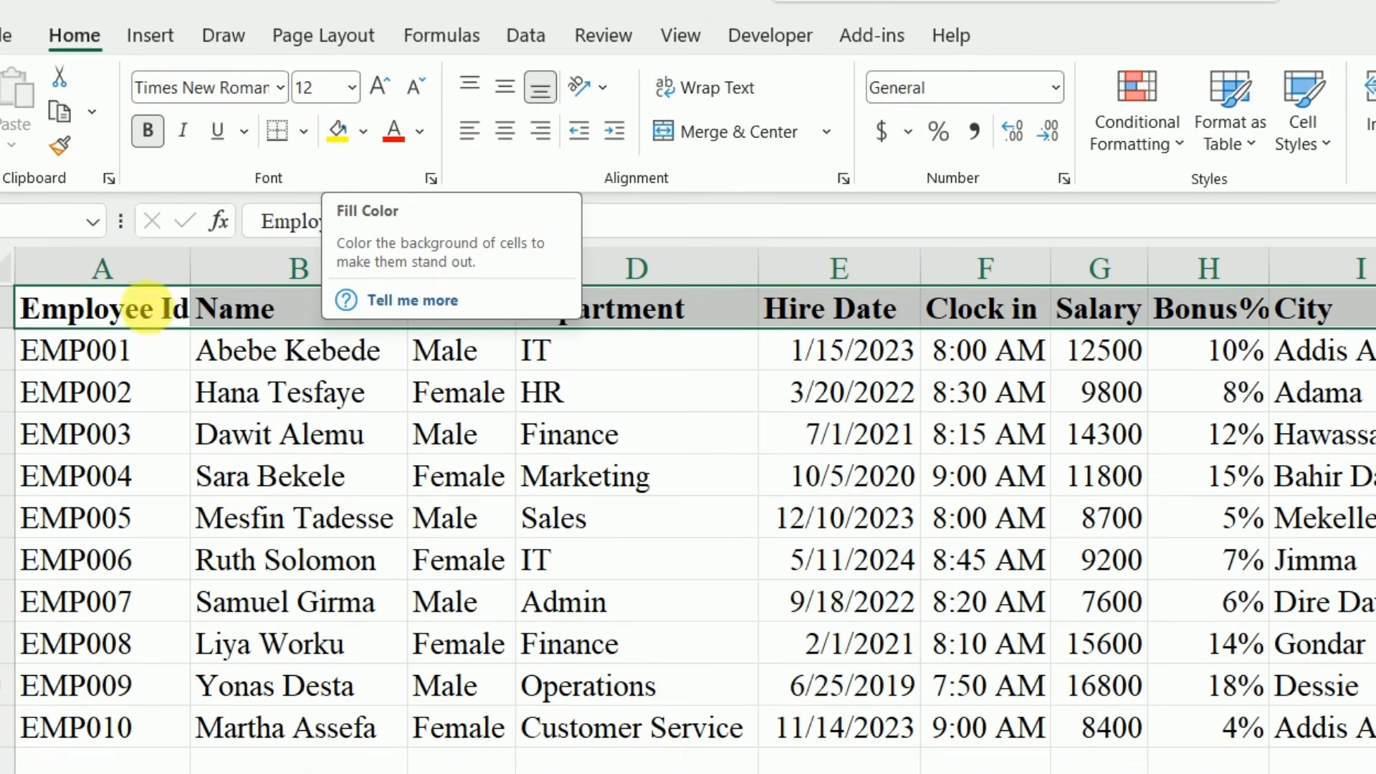
# Step: Fill the header cells A1:I1 with a dark teal theme color and set their font color to White, Background 1
pyautogui.click(364, 132)
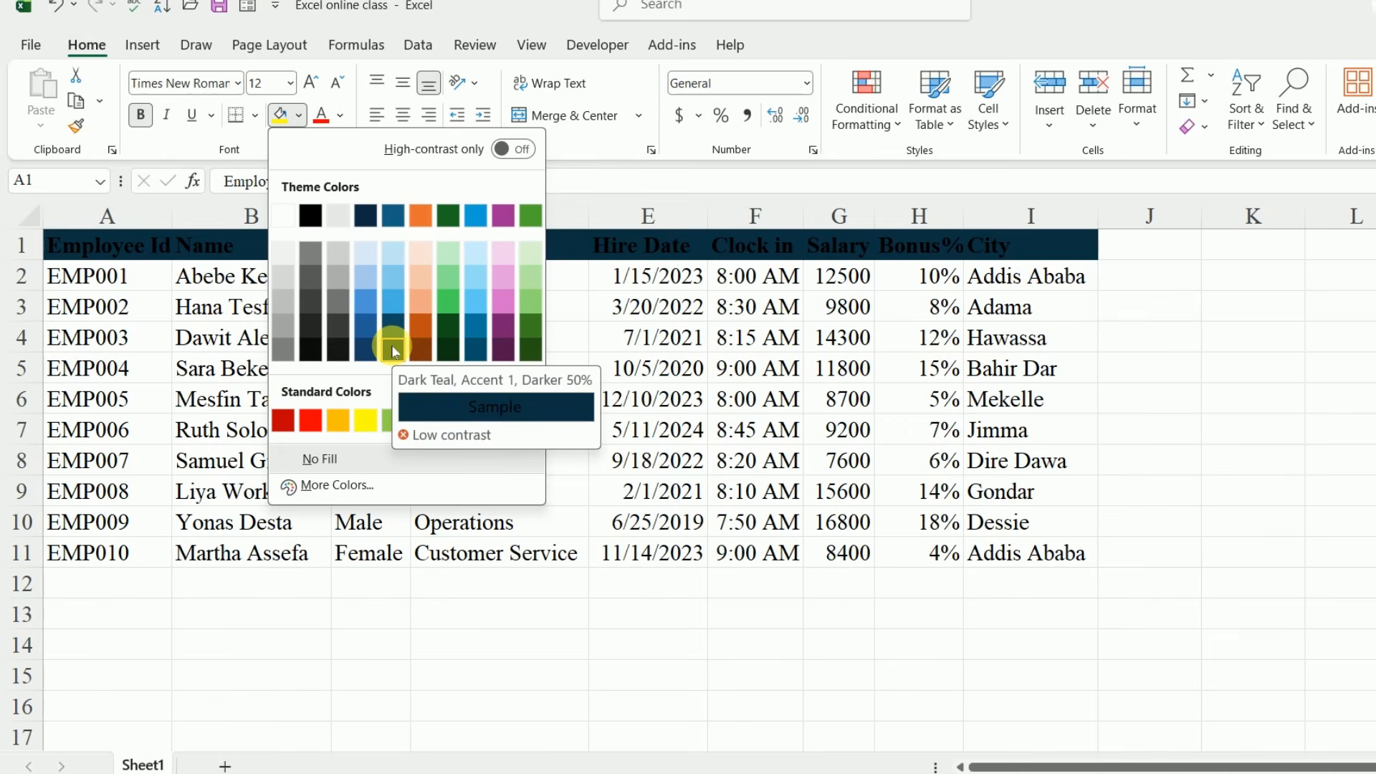
pyautogui.click(392, 345)
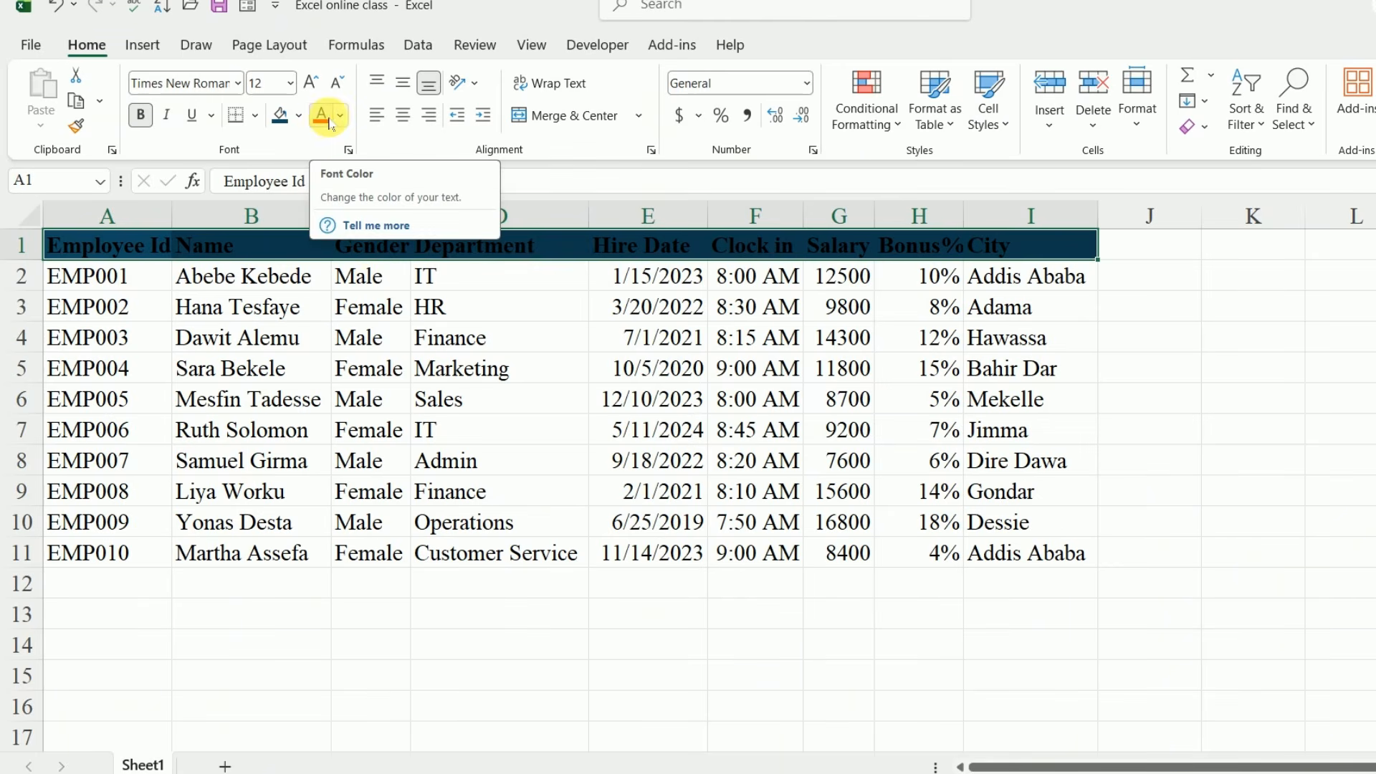
pyautogui.click(338, 118)
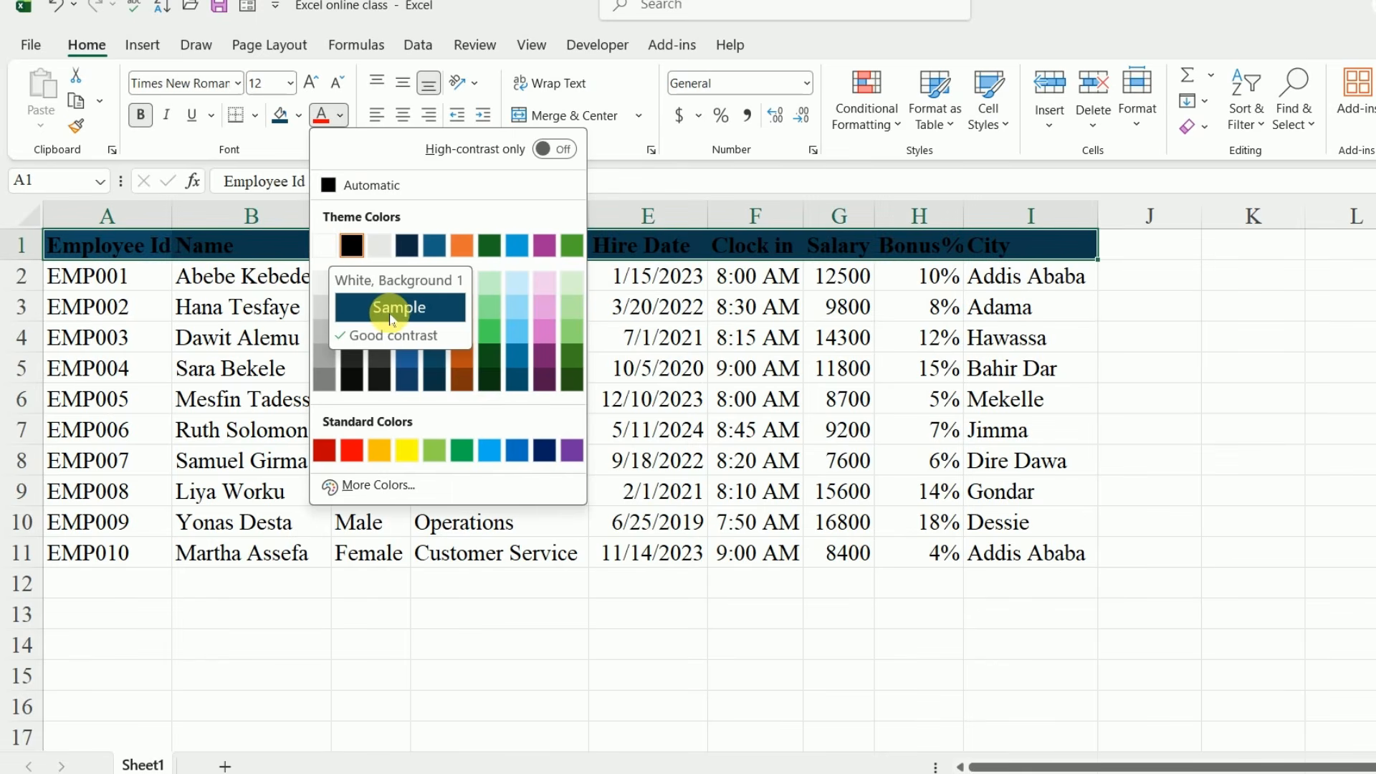
pyautogui.click(324, 246)
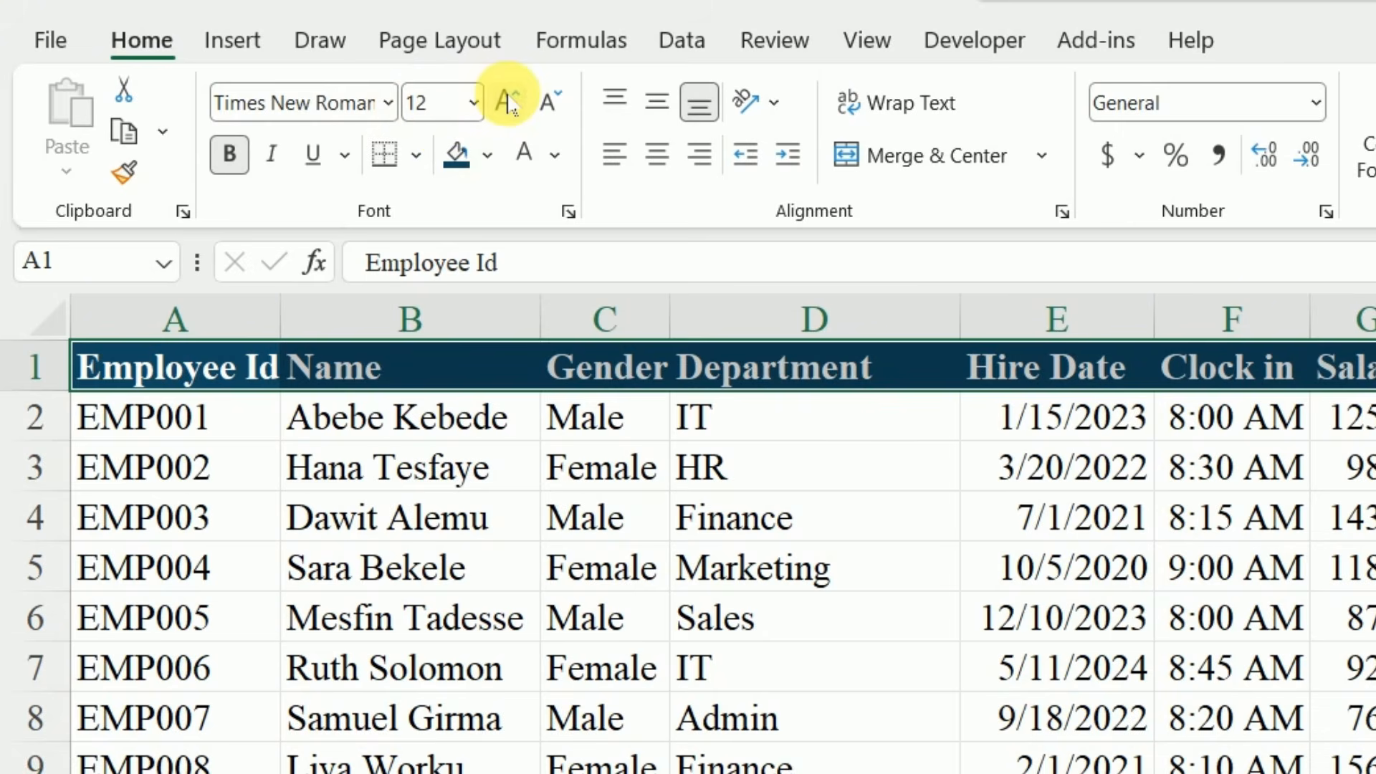
# Step: Increase the font size of the header cells A1:I1 to 18
pyautogui.click(507, 102)
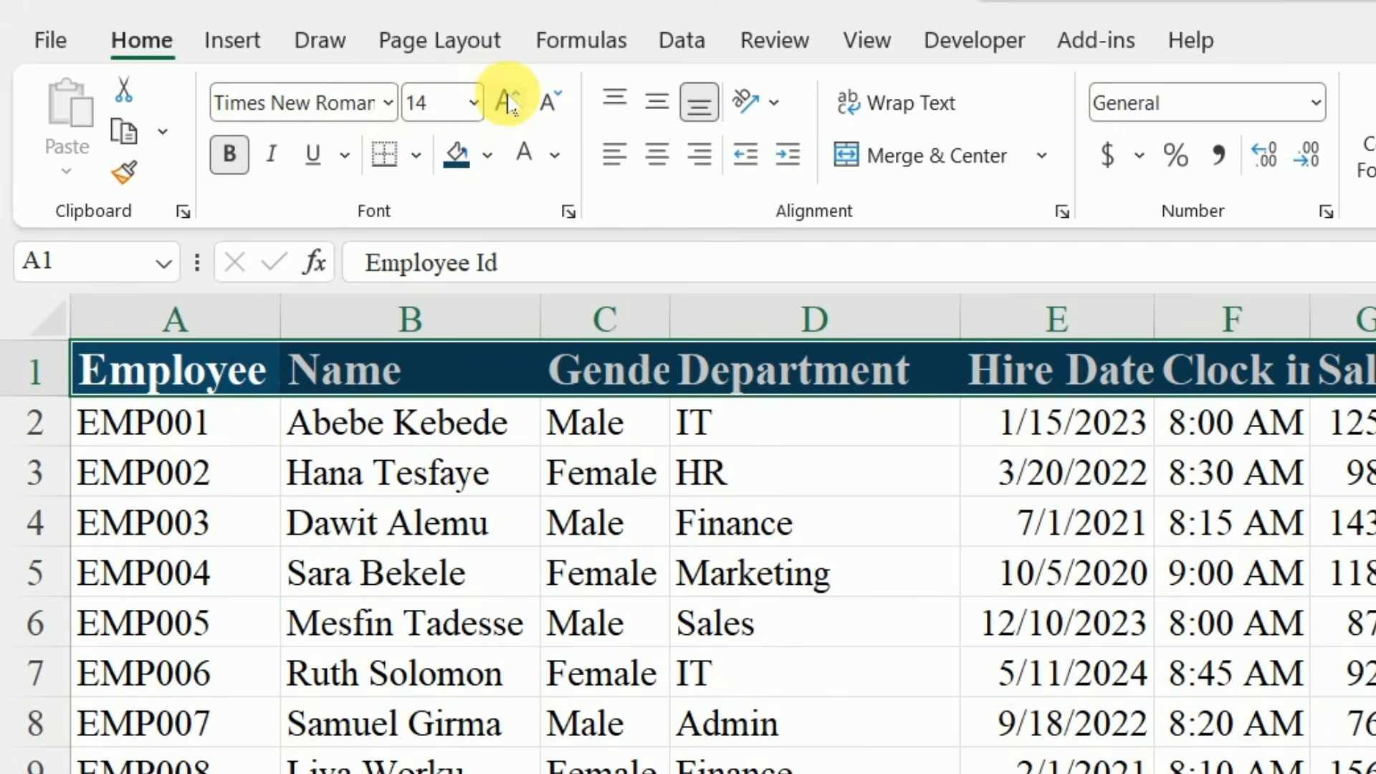
pyautogui.click(505, 102)
pyautogui.click(505, 103)
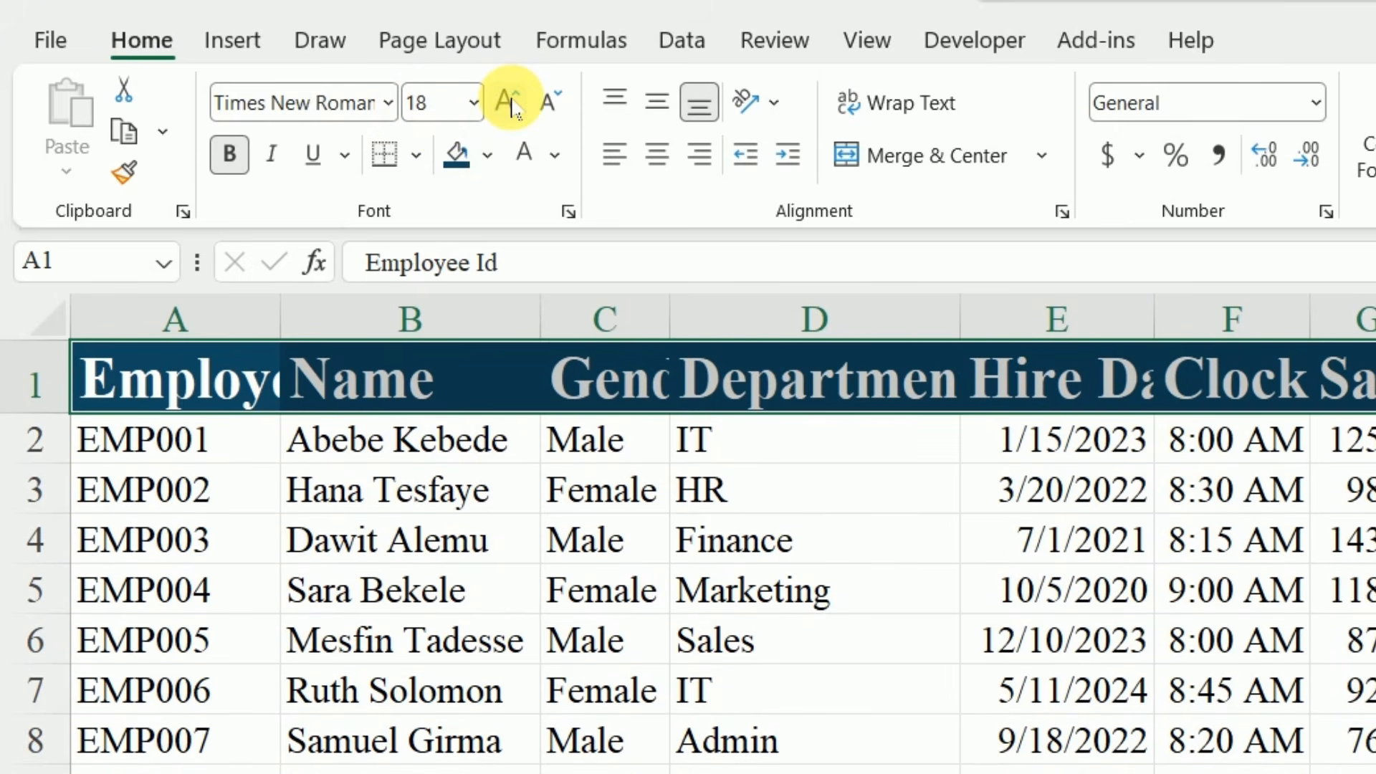
pyautogui.click(507, 102)
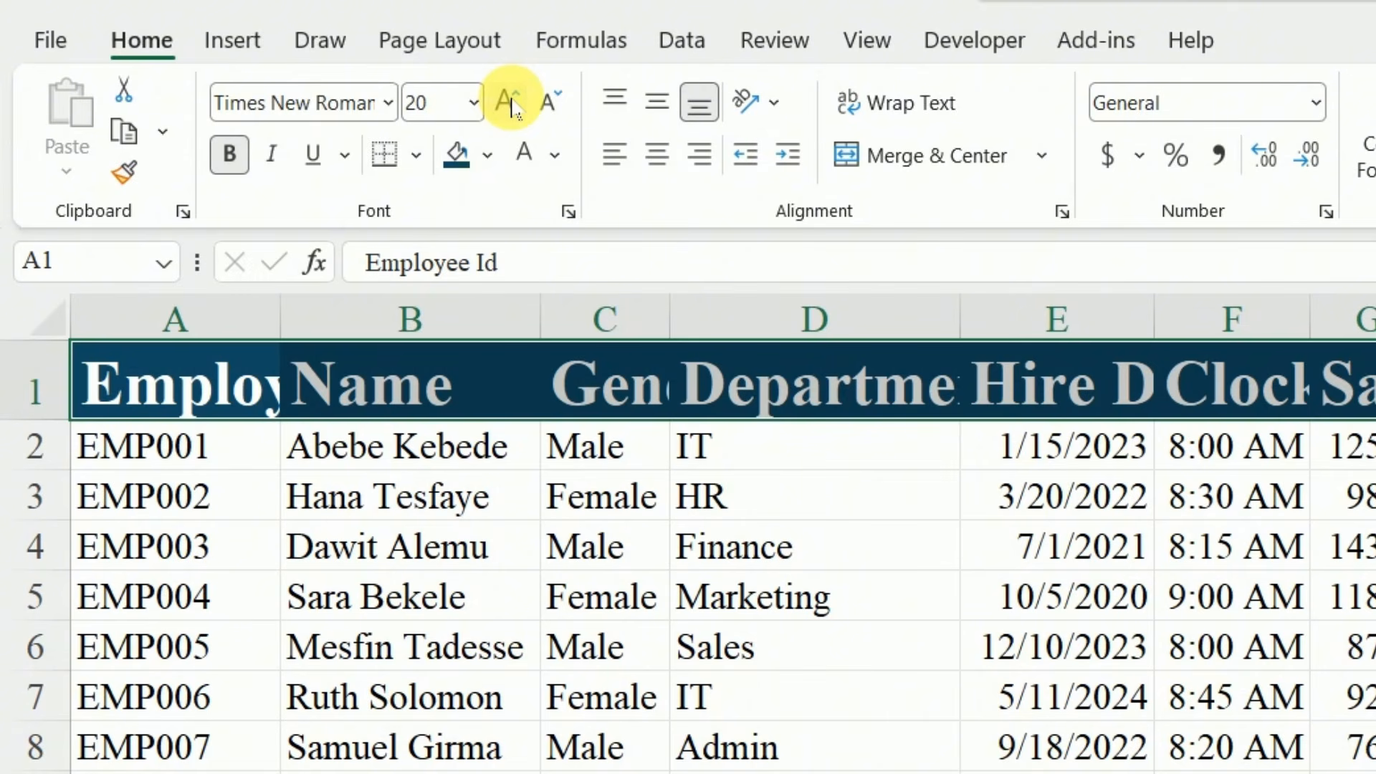
pyautogui.click(558, 104)
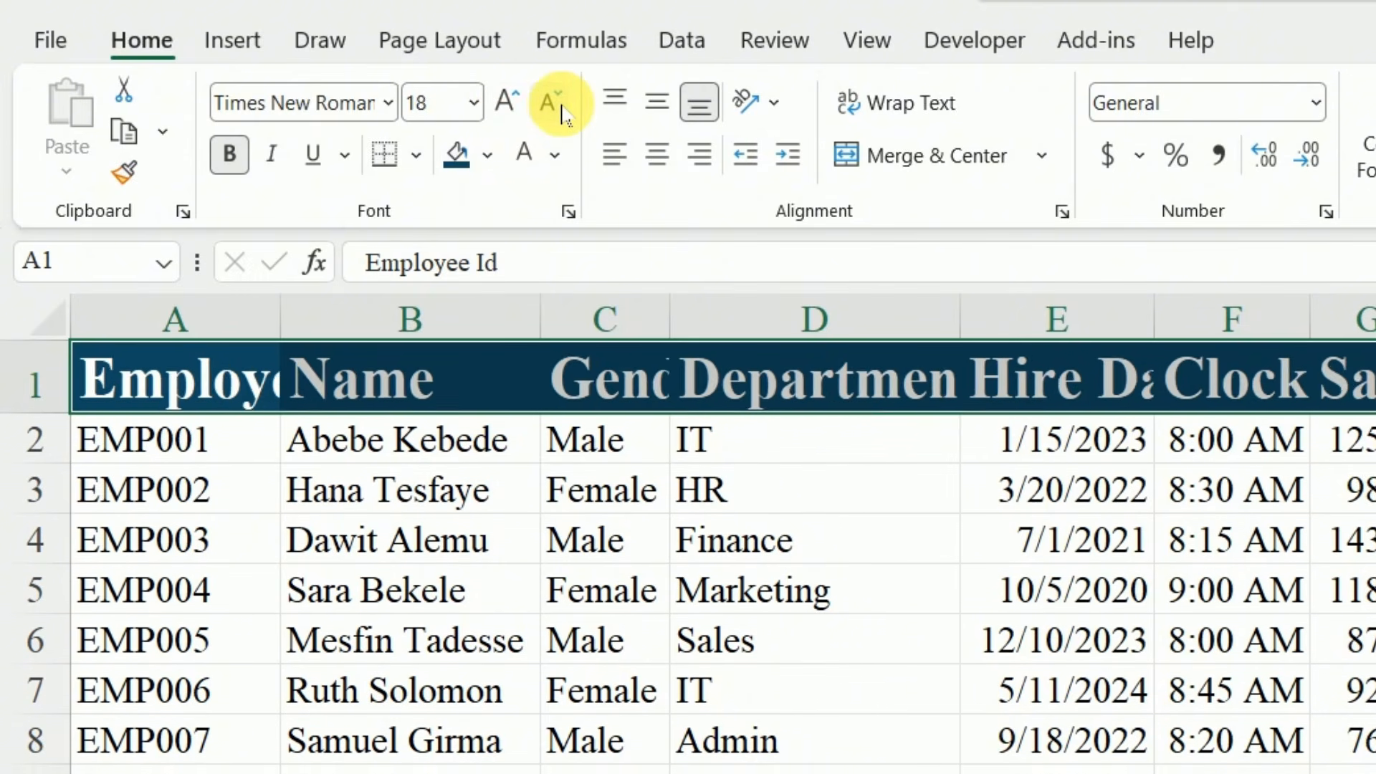
# Step: Reduce the font size of the header cells A1:I1 to 16, and set it back to 18
pyautogui.click(558, 104)
pyautogui.click(473, 103)
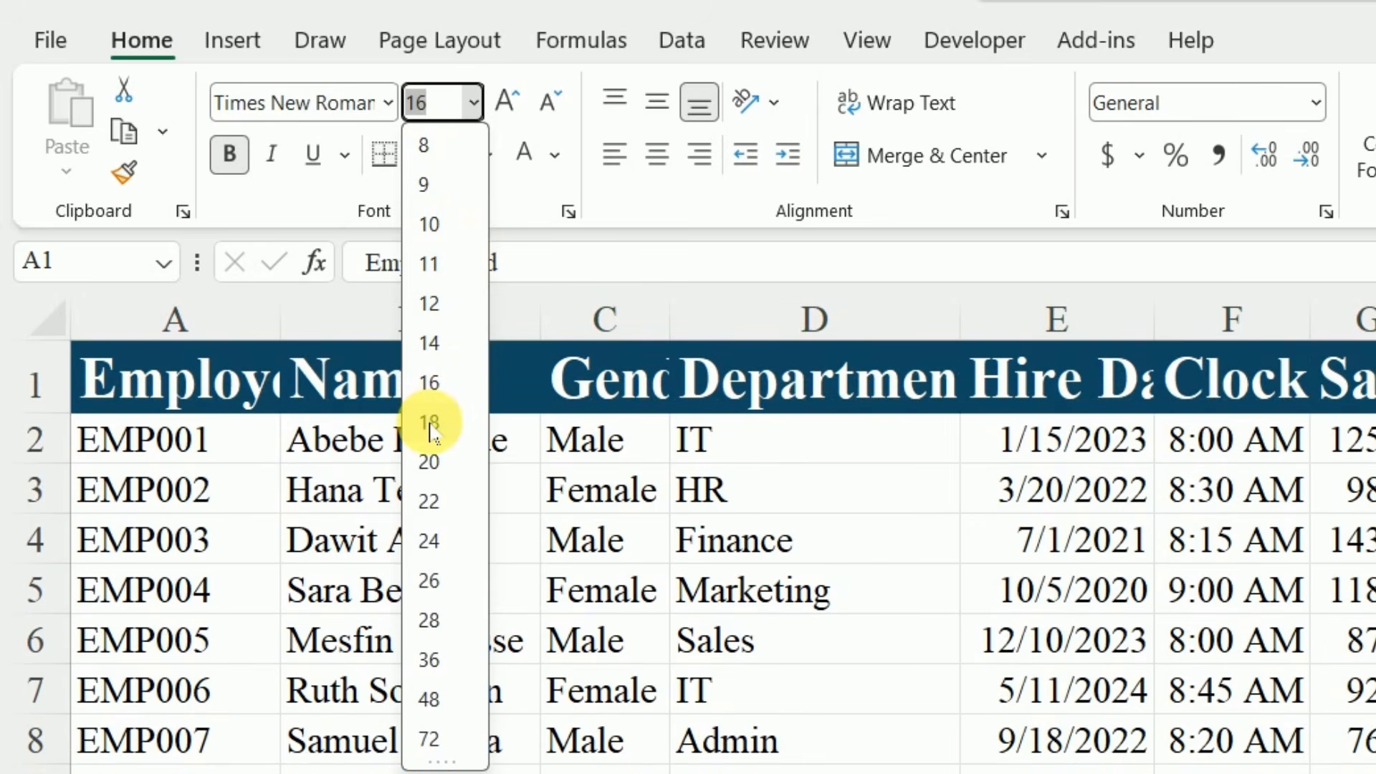
pyautogui.click(430, 423)
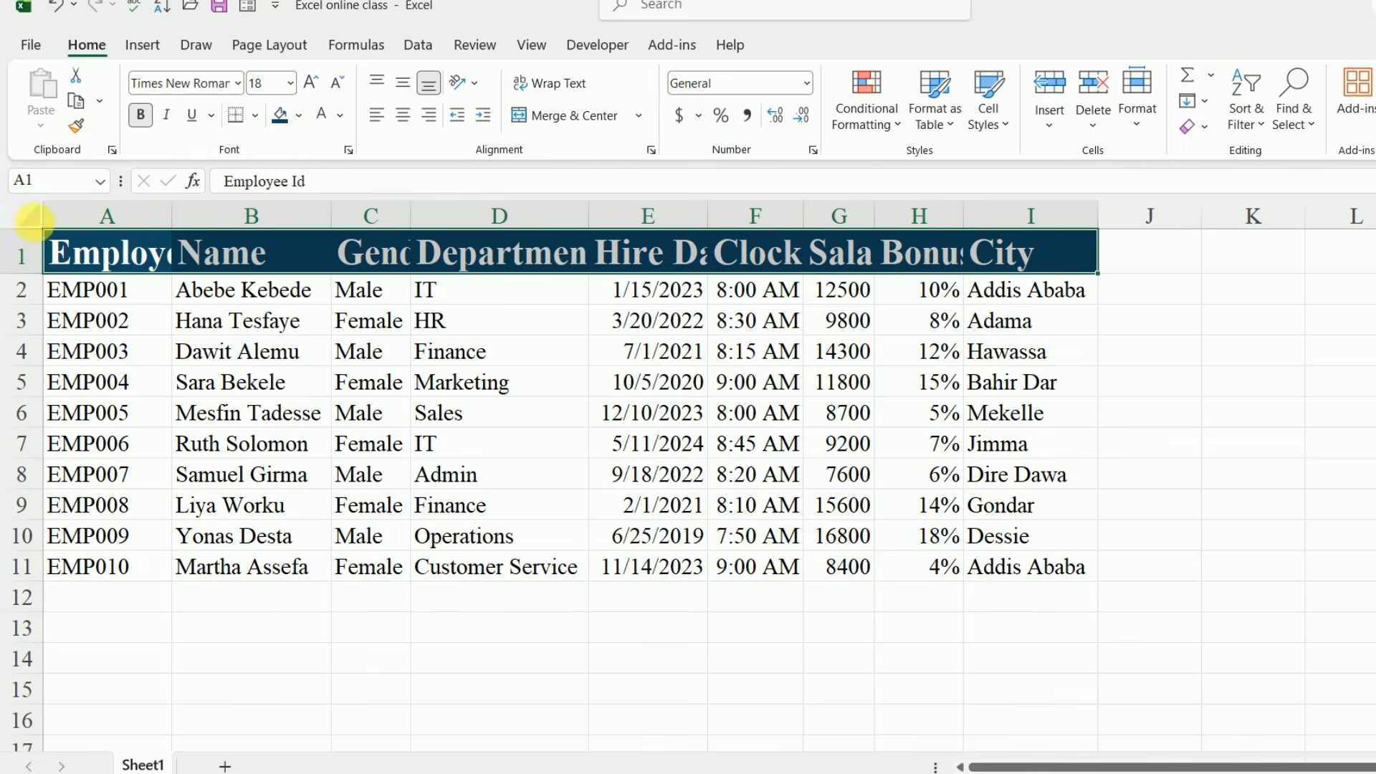
# Step: Autofit all column widths in the sheet to the enlarged header text
pyautogui.click(49, 321)
pyautogui.doubleClick(172, 215)
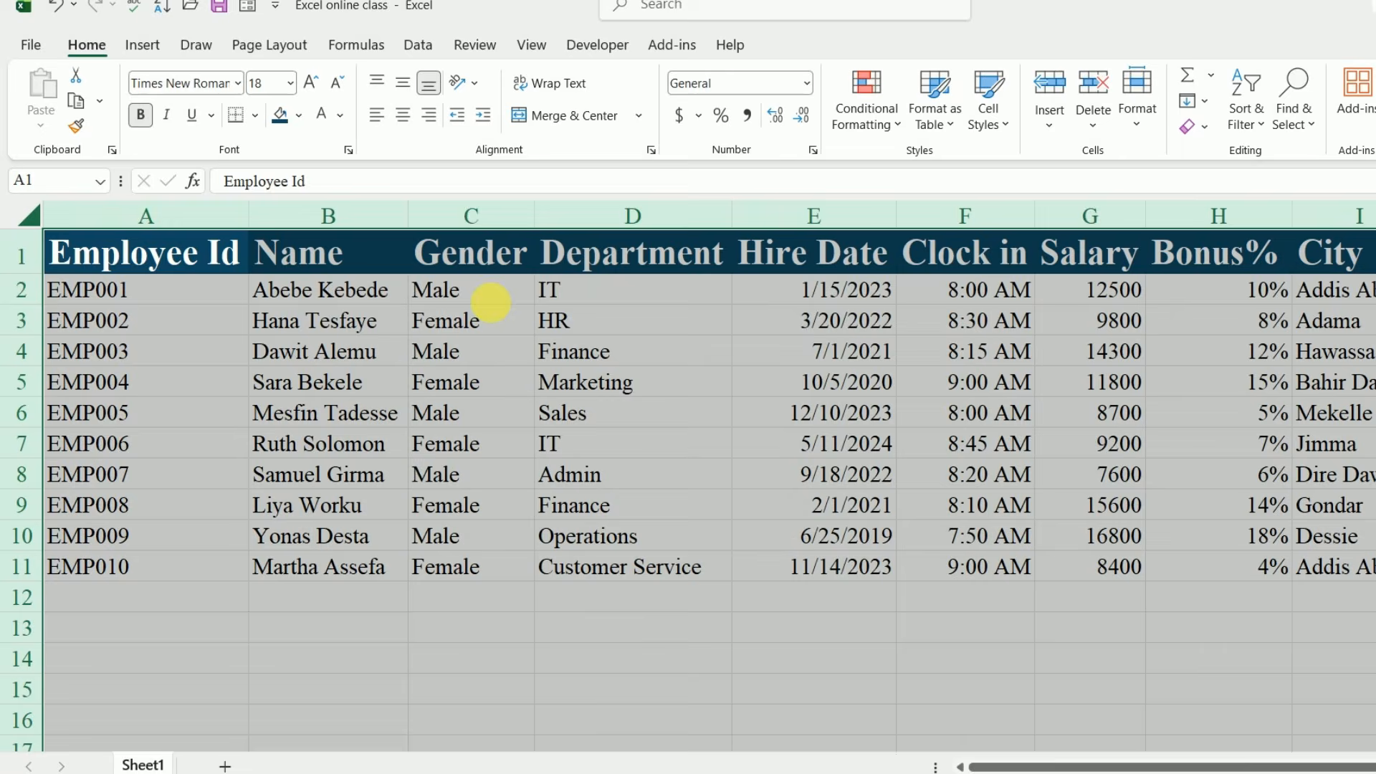
pyautogui.click(1052, 563)
# Step: Reduce the font size of the header cells A1:I1 to 16
pyautogui.moveTo(71, 253); pyautogui.dragTo(1348, 252)
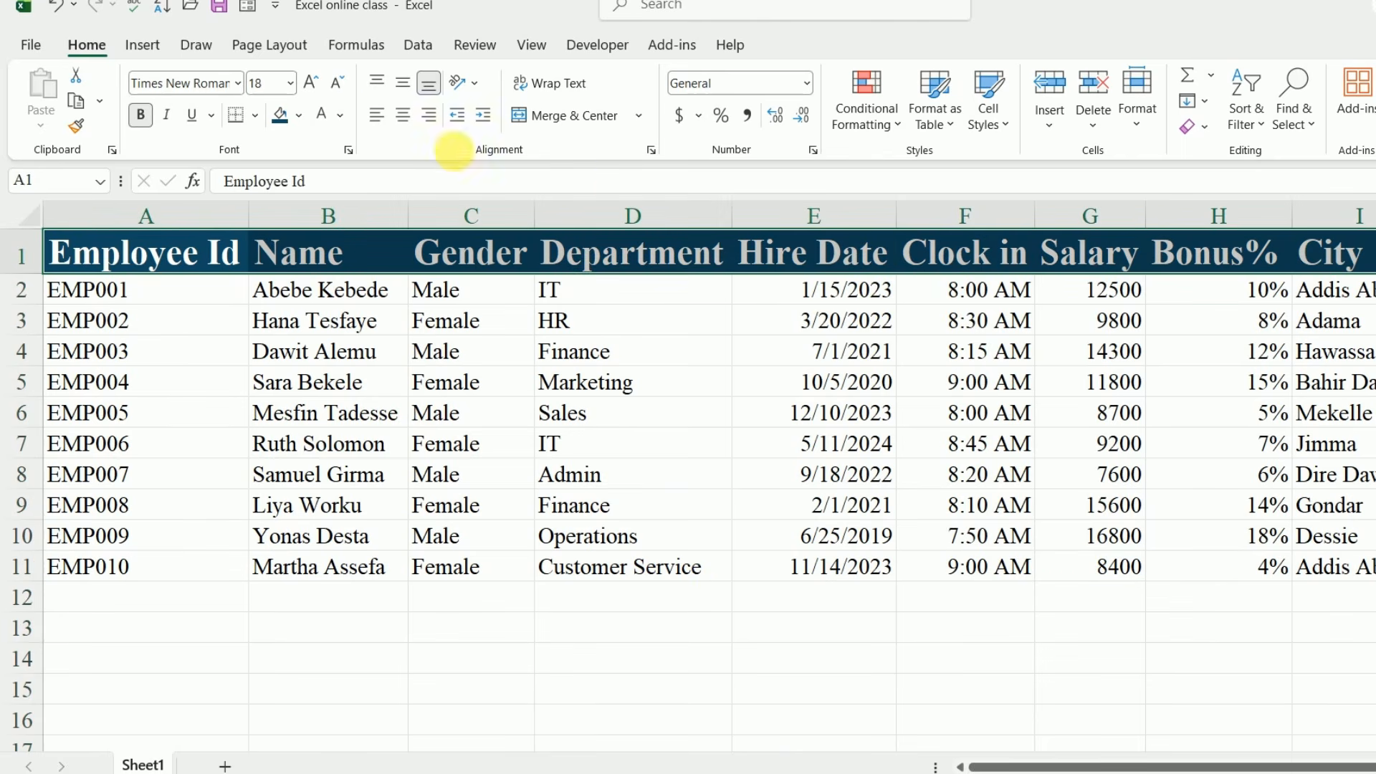
pyautogui.click(337, 83)
pyautogui.click(821, 410)
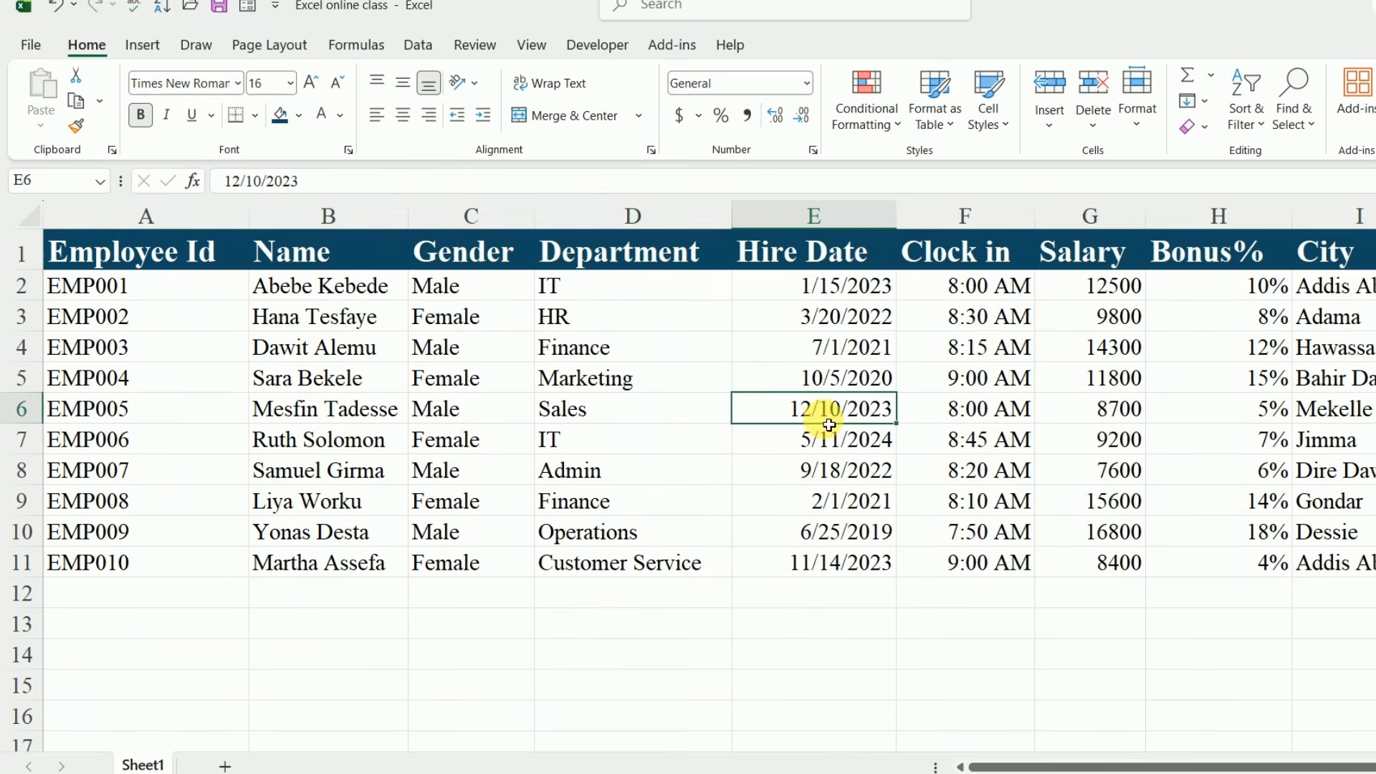
# Step: Preview other fonts on the table range A1:I11 and apply Times New Roman
pyautogui.click(470, 474)
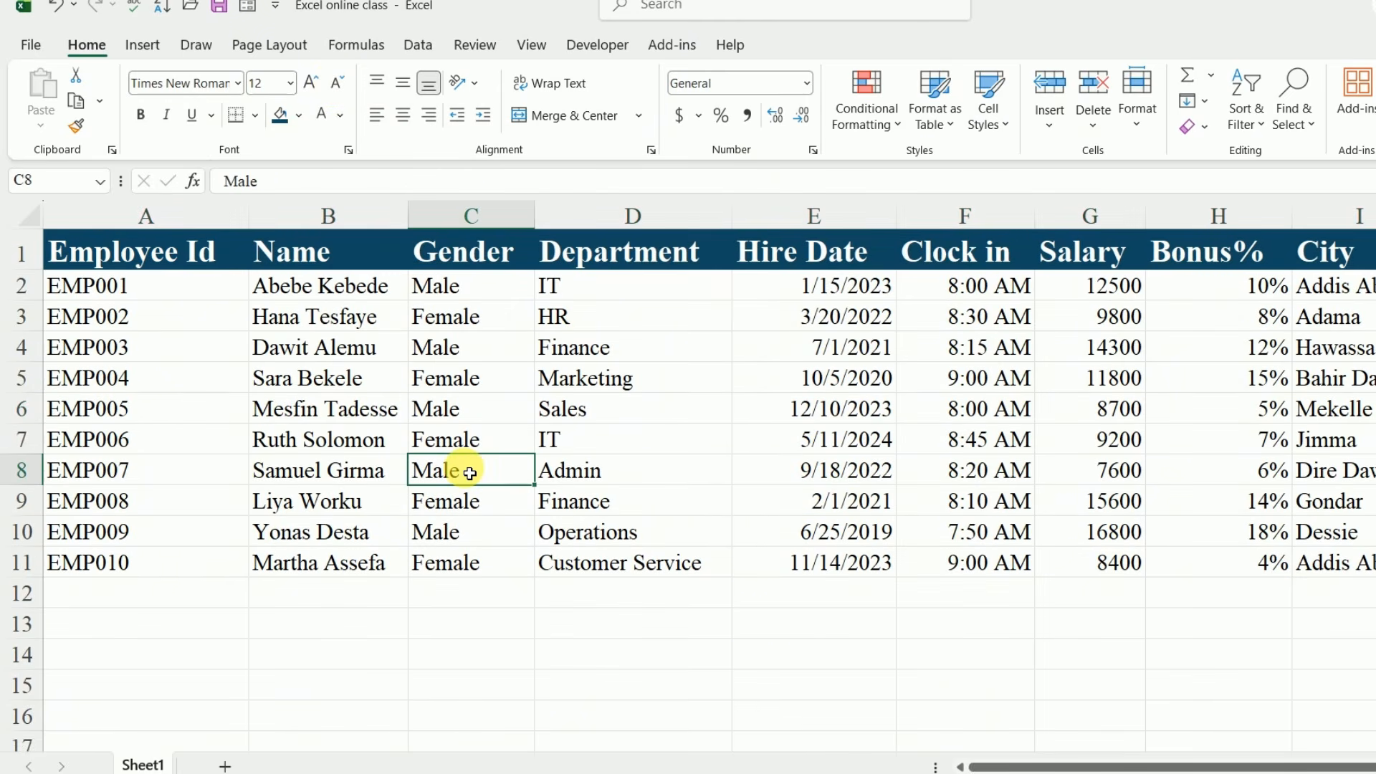
pyautogui.hotkey('ctrl', 'a')
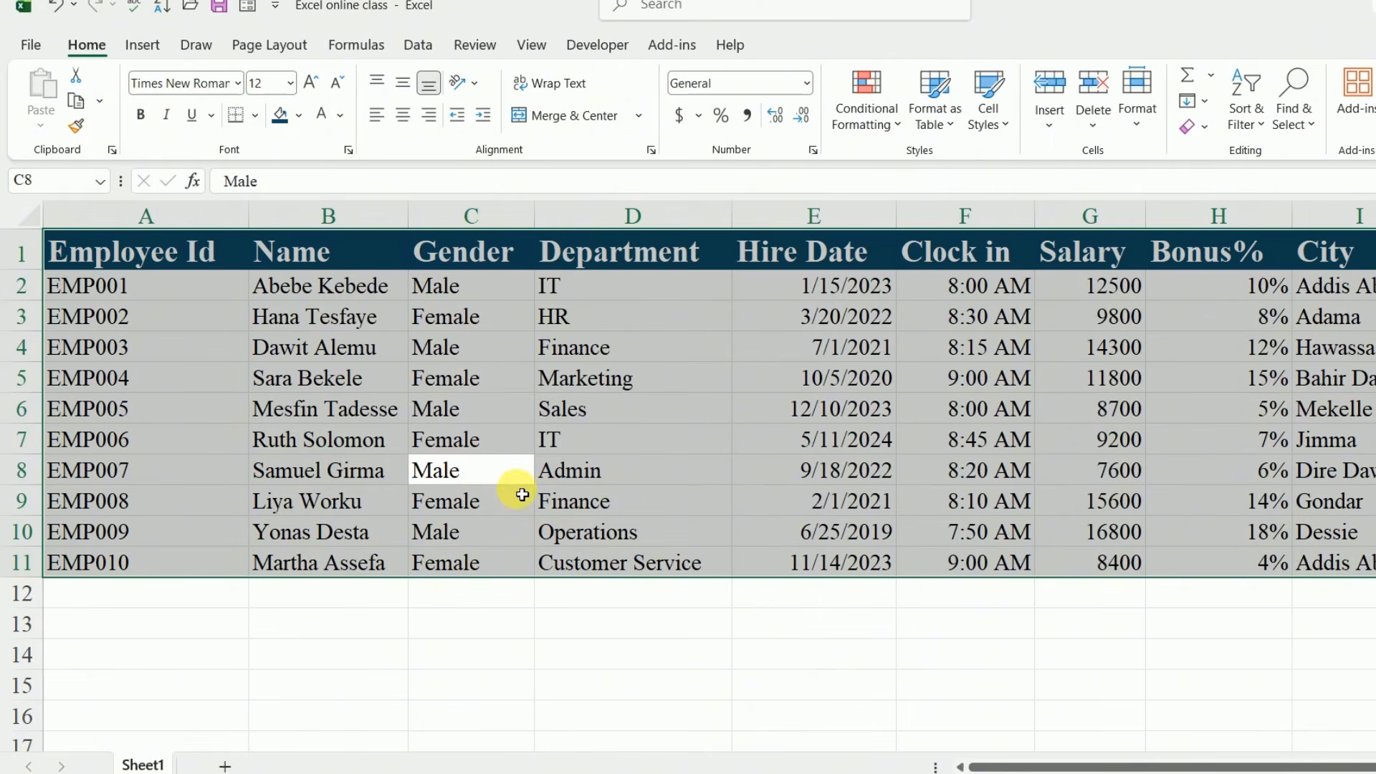
pyautogui.click(623, 509)
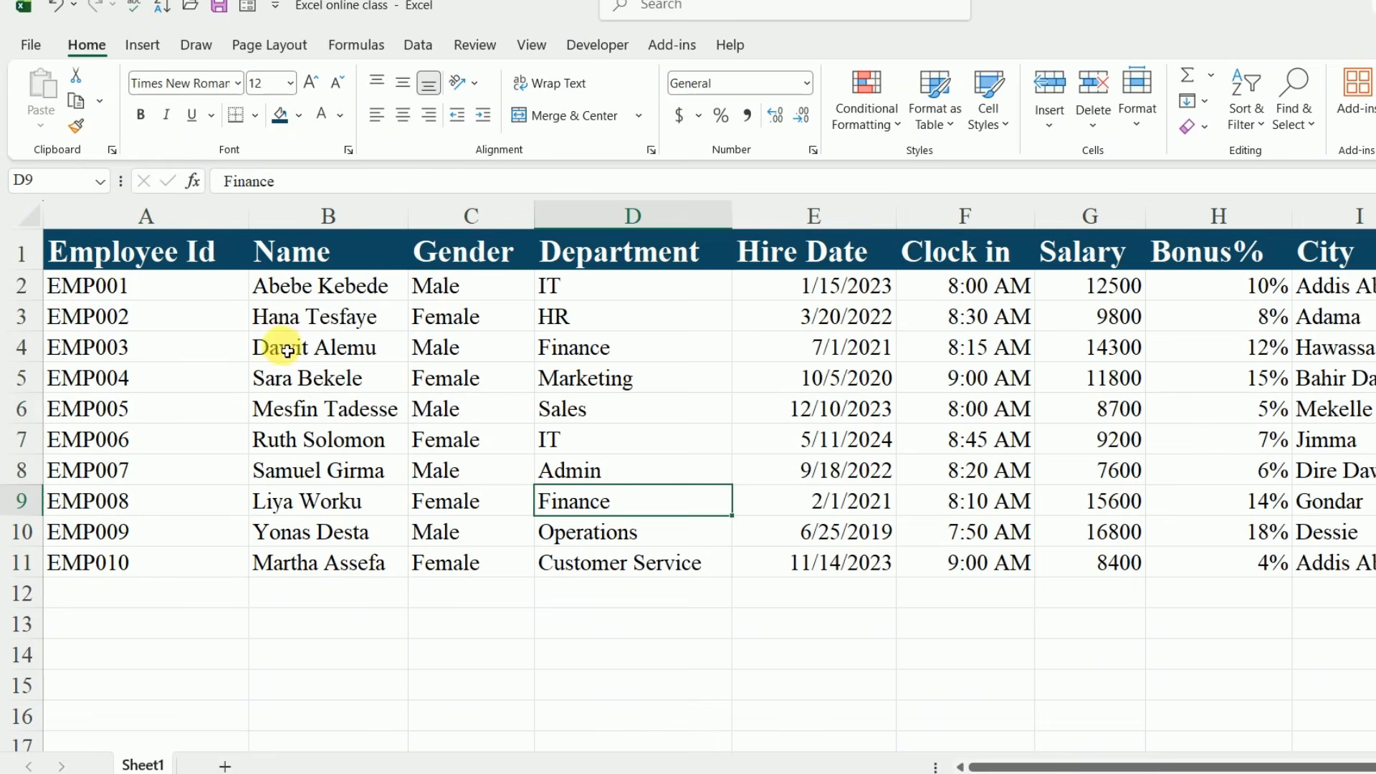
pyautogui.moveTo(113, 246); pyautogui.dragTo(1361, 564)
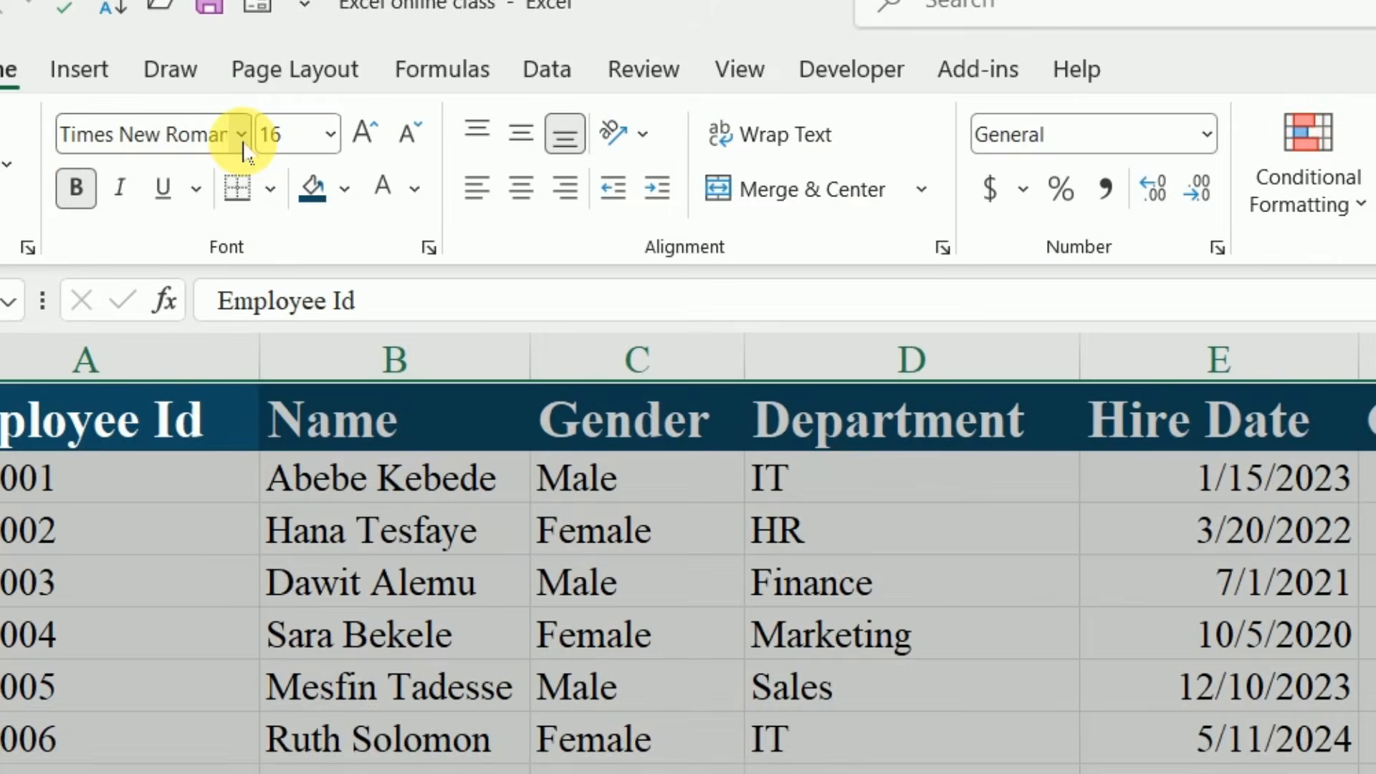
pyautogui.click(238, 83)
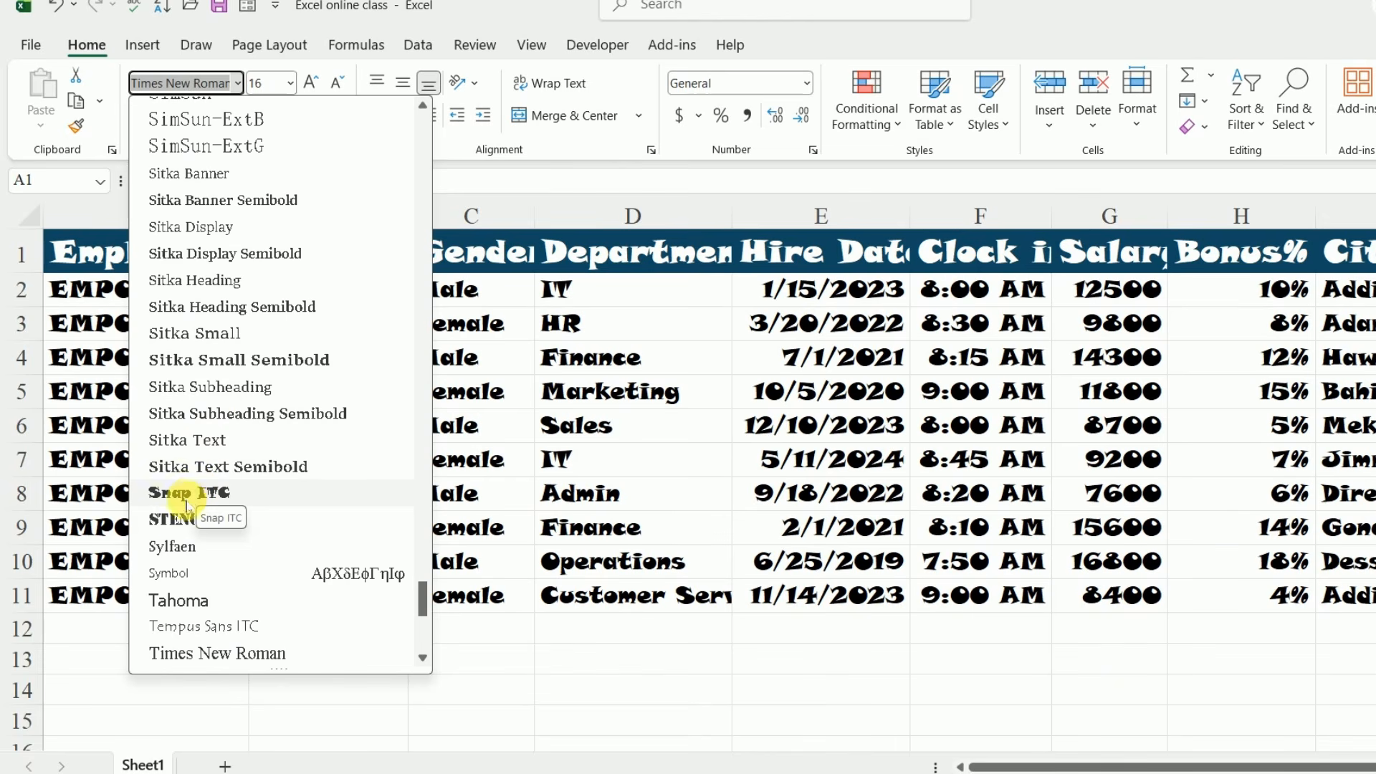
pyautogui.scroll(2, 215, 228)
pyautogui.scroll(2, 215, 228)
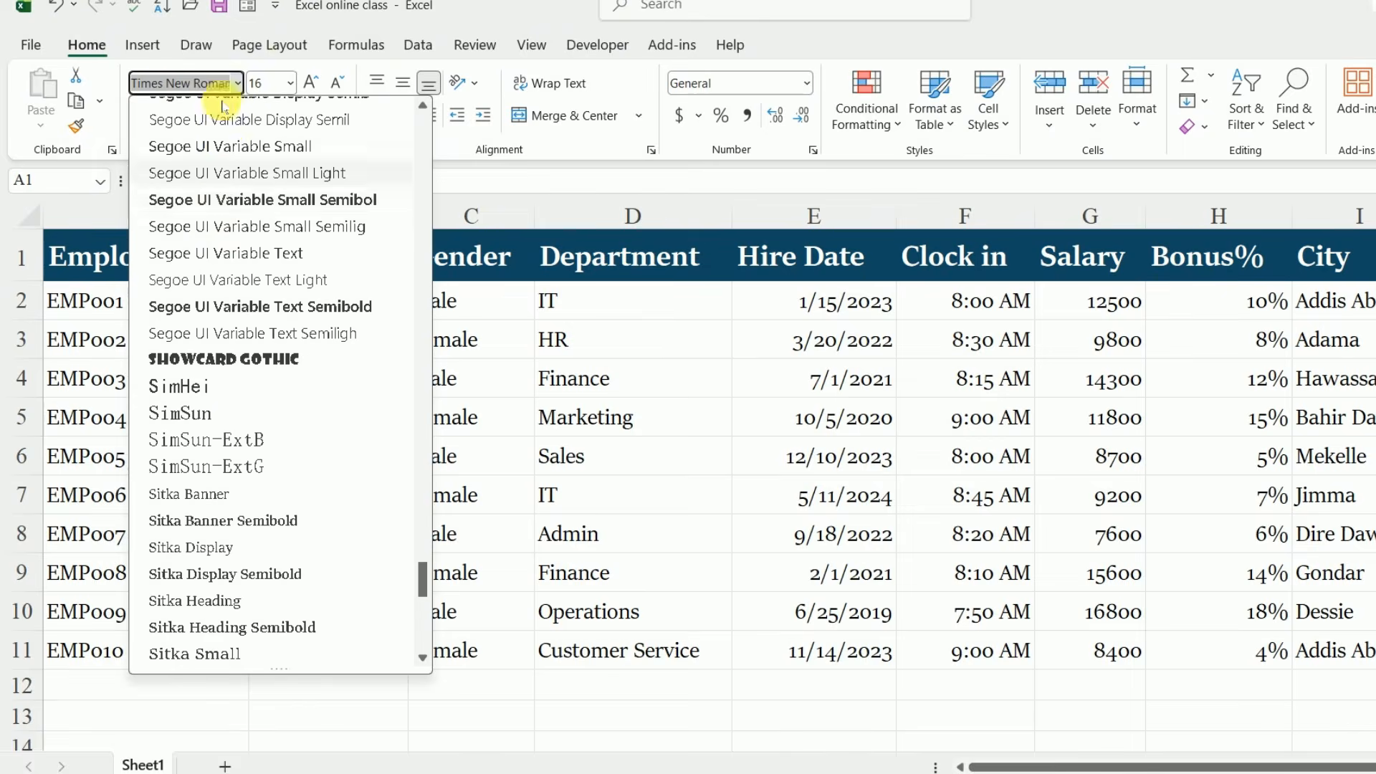
pyautogui.write('Tim')
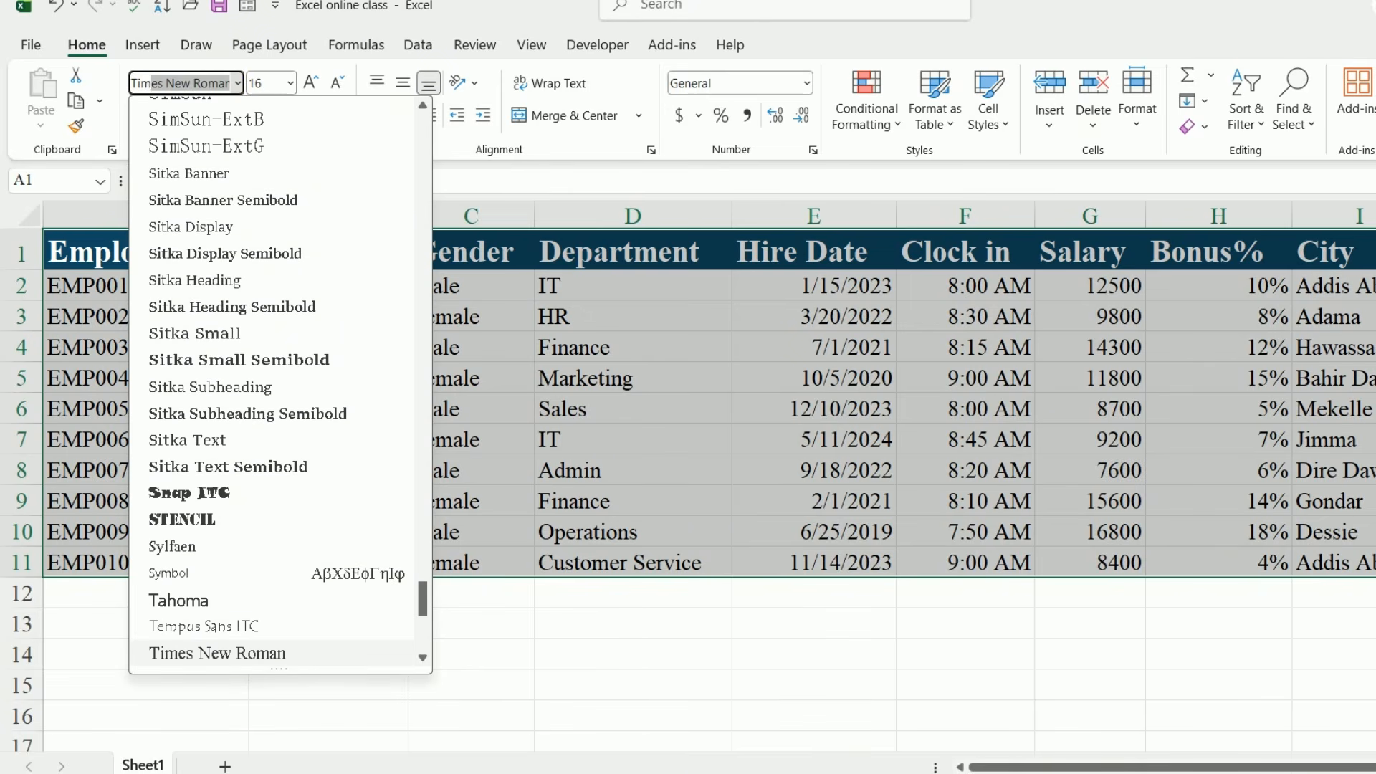
pyautogui.press('Return')
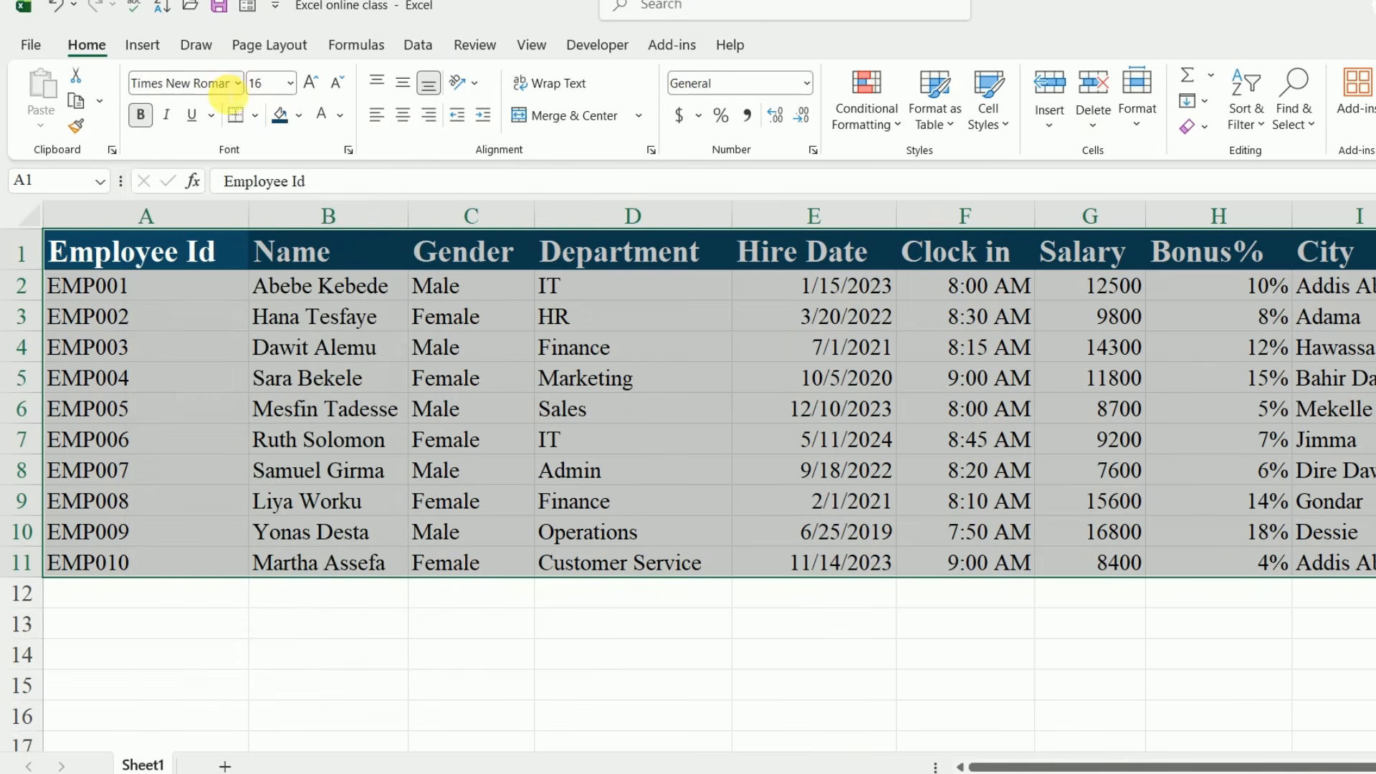
pyautogui.click(753, 322)
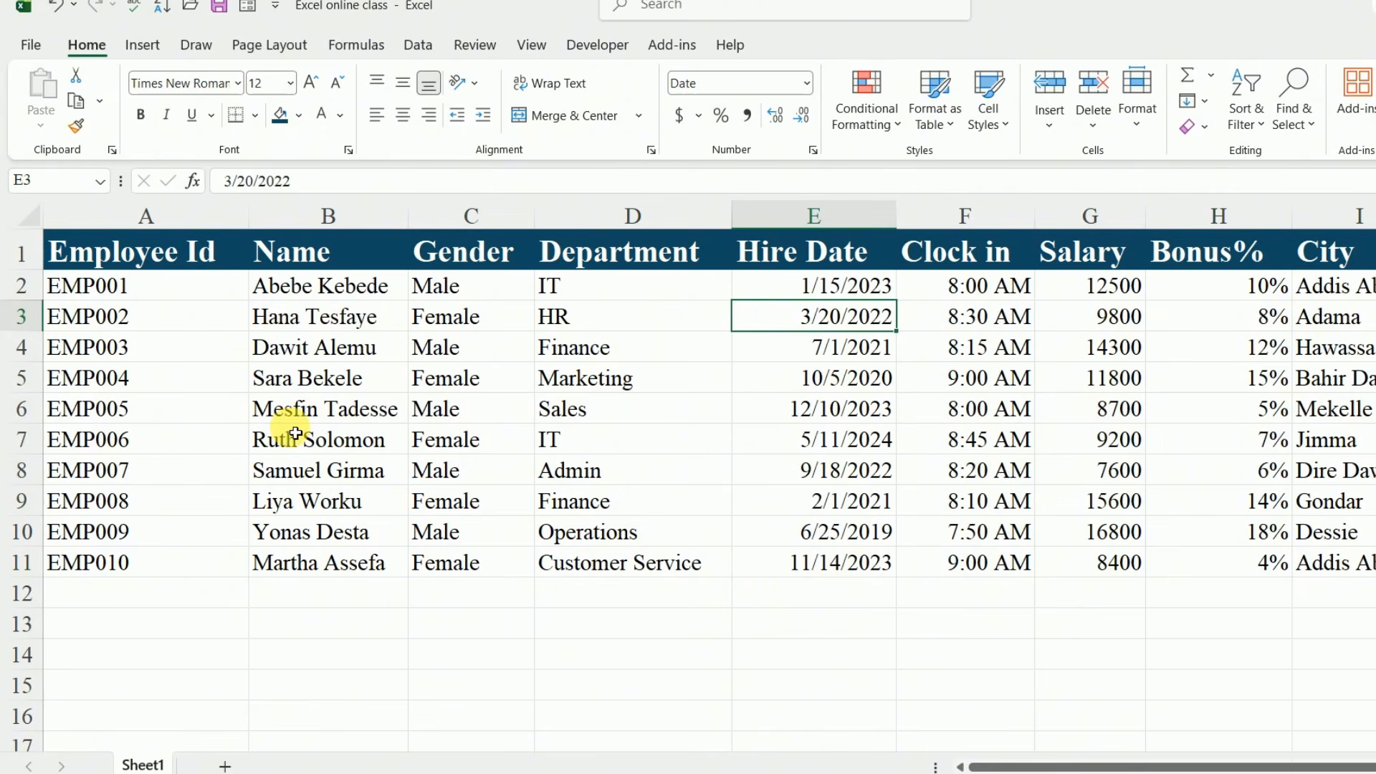
# Step: Center the Employee Id header in A1 horizontally and align it to the middle vertically
pyautogui.click(159, 255)
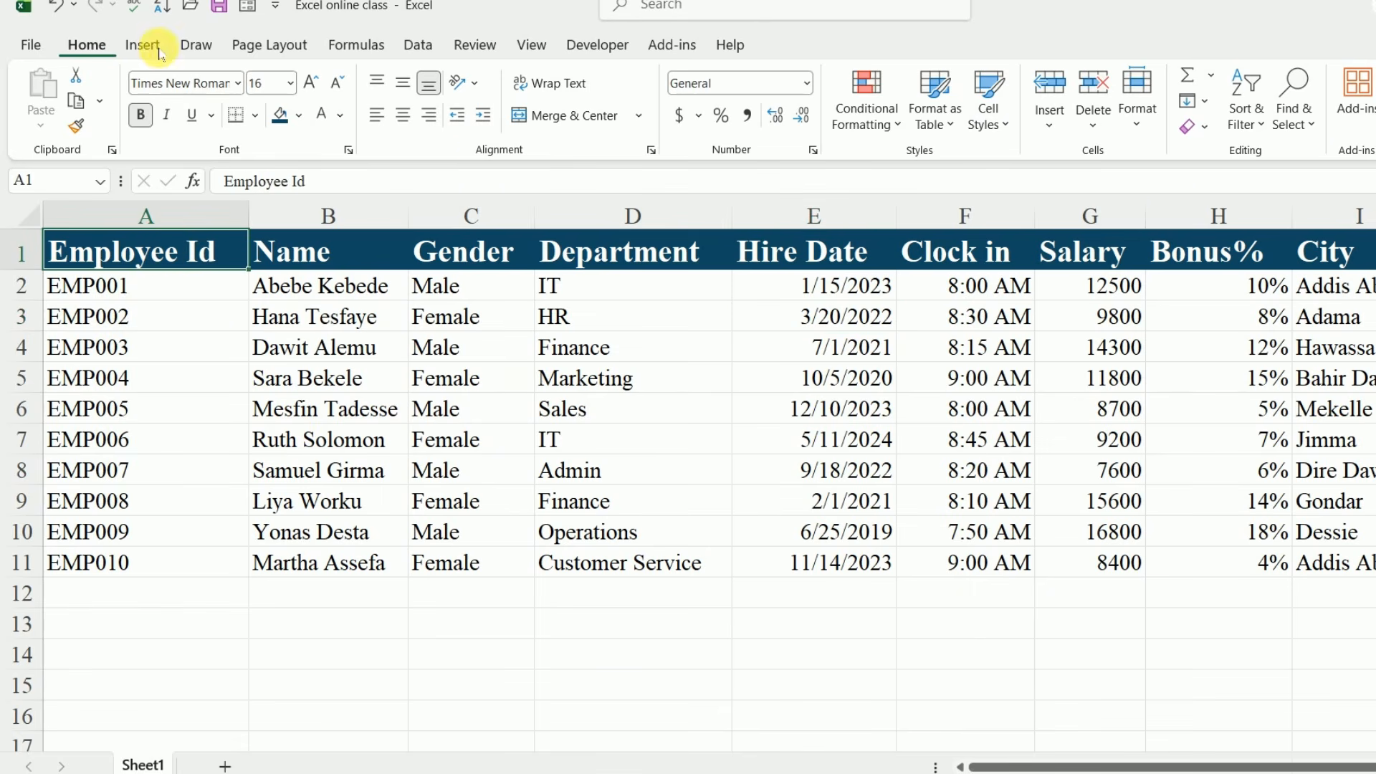
pyautogui.click(404, 117)
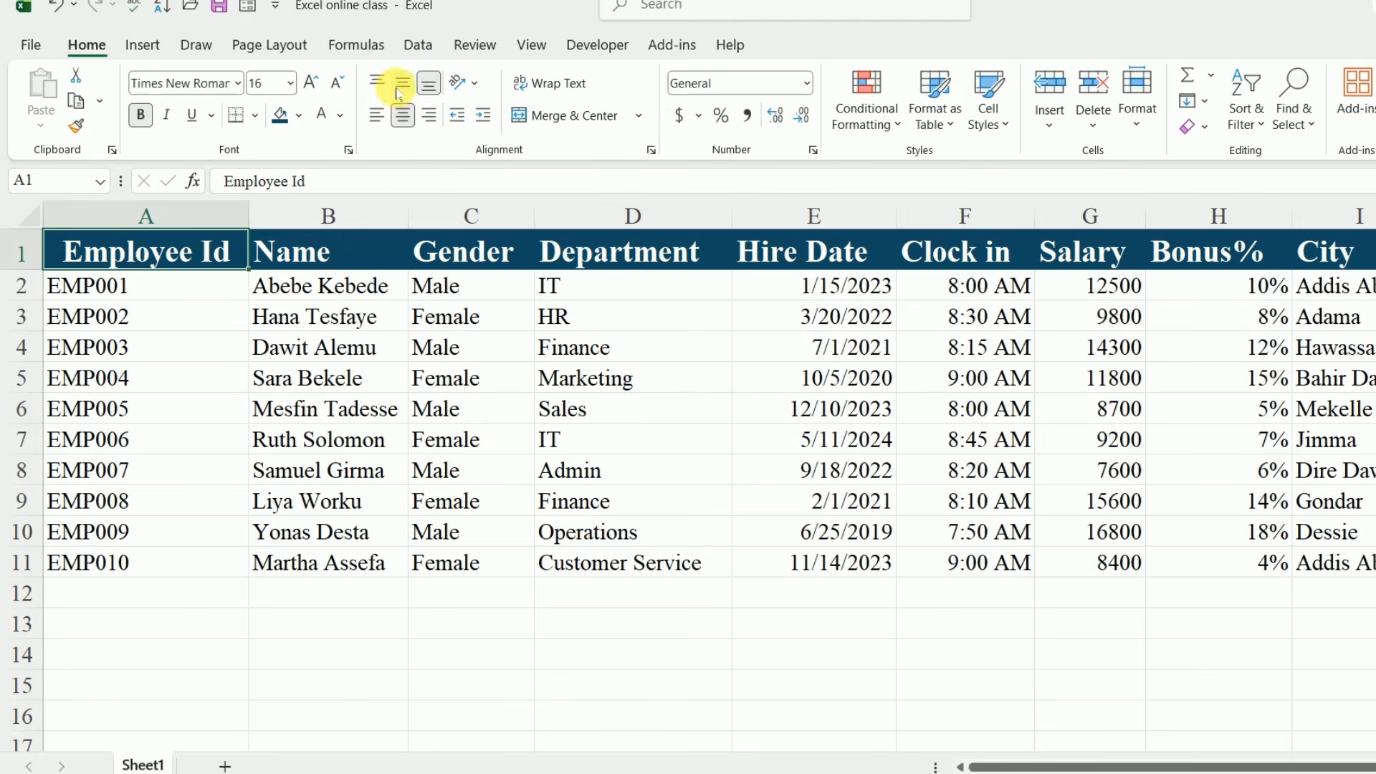
pyautogui.click(404, 87)
# Step: Center the employee IDs in A2:A11 horizontally and align them to the middle vertically
pyautogui.moveTo(148, 294); pyautogui.dragTo(129, 558)
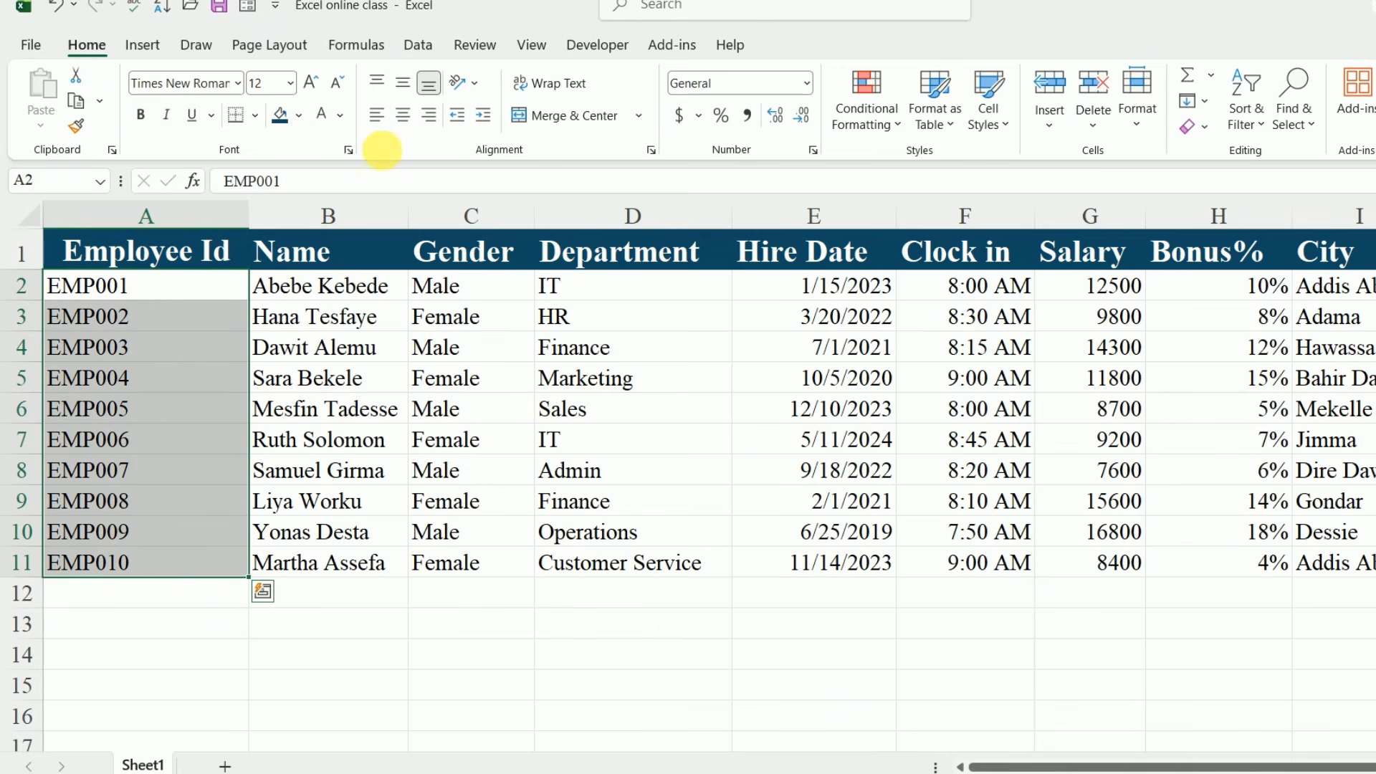
pyautogui.click(406, 116)
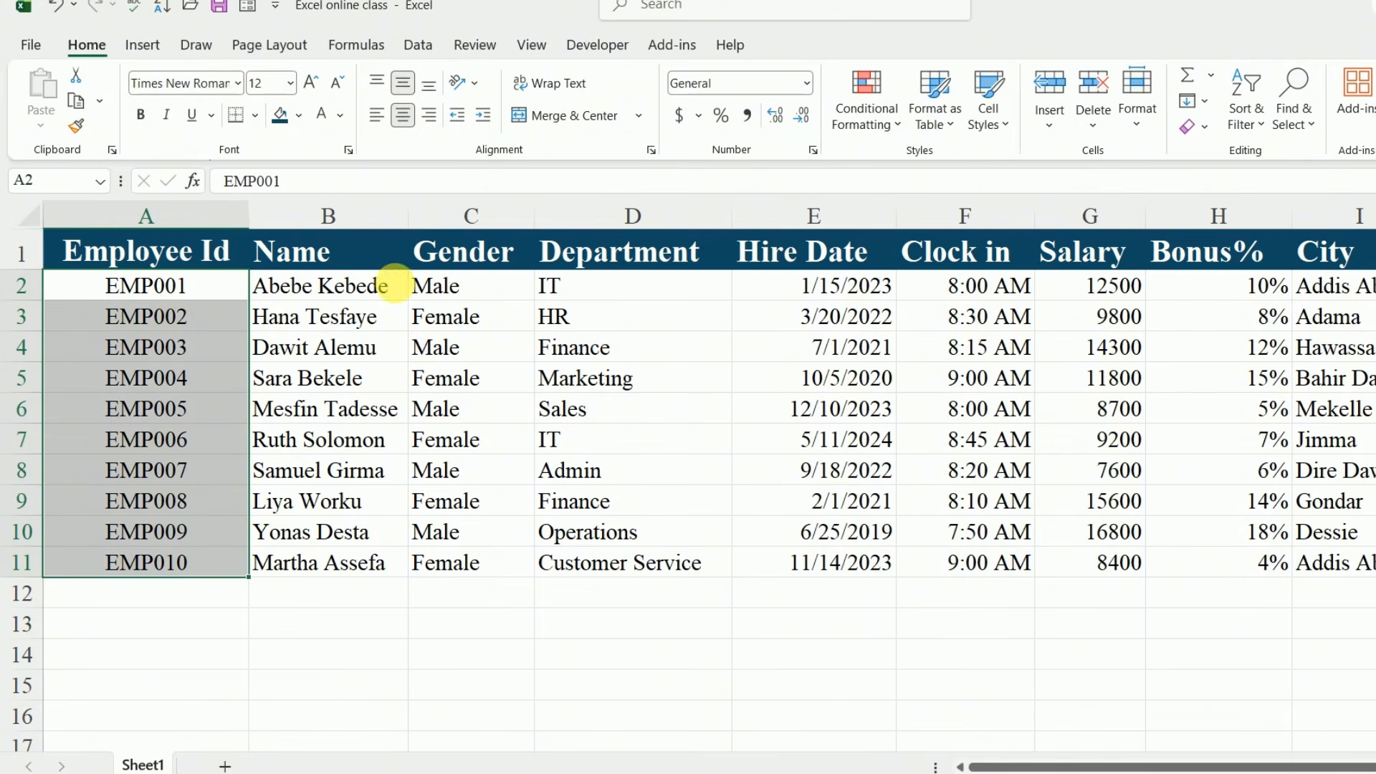
pyautogui.click(374, 322)
# Step: Try horizontal centering on the remaining data in B2:I11 and switch it off again
pyautogui.moveTo(345, 291)
pyautogui.mouseDown()
pyautogui.moveTo(961, 377)
pyautogui.moveTo(1326, 532)
pyautogui.moveTo(1326, 566)
pyautogui.mouseUp()
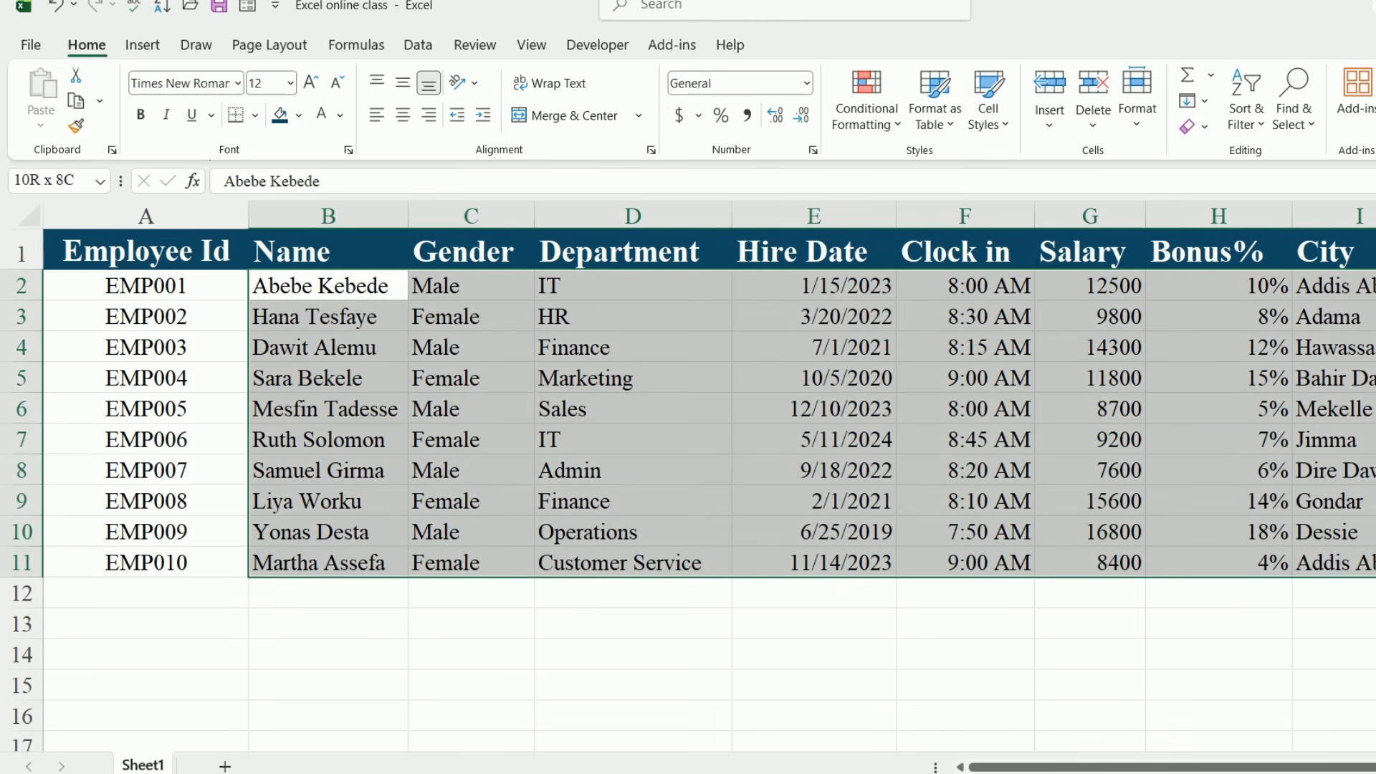
pyautogui.click(403, 115)
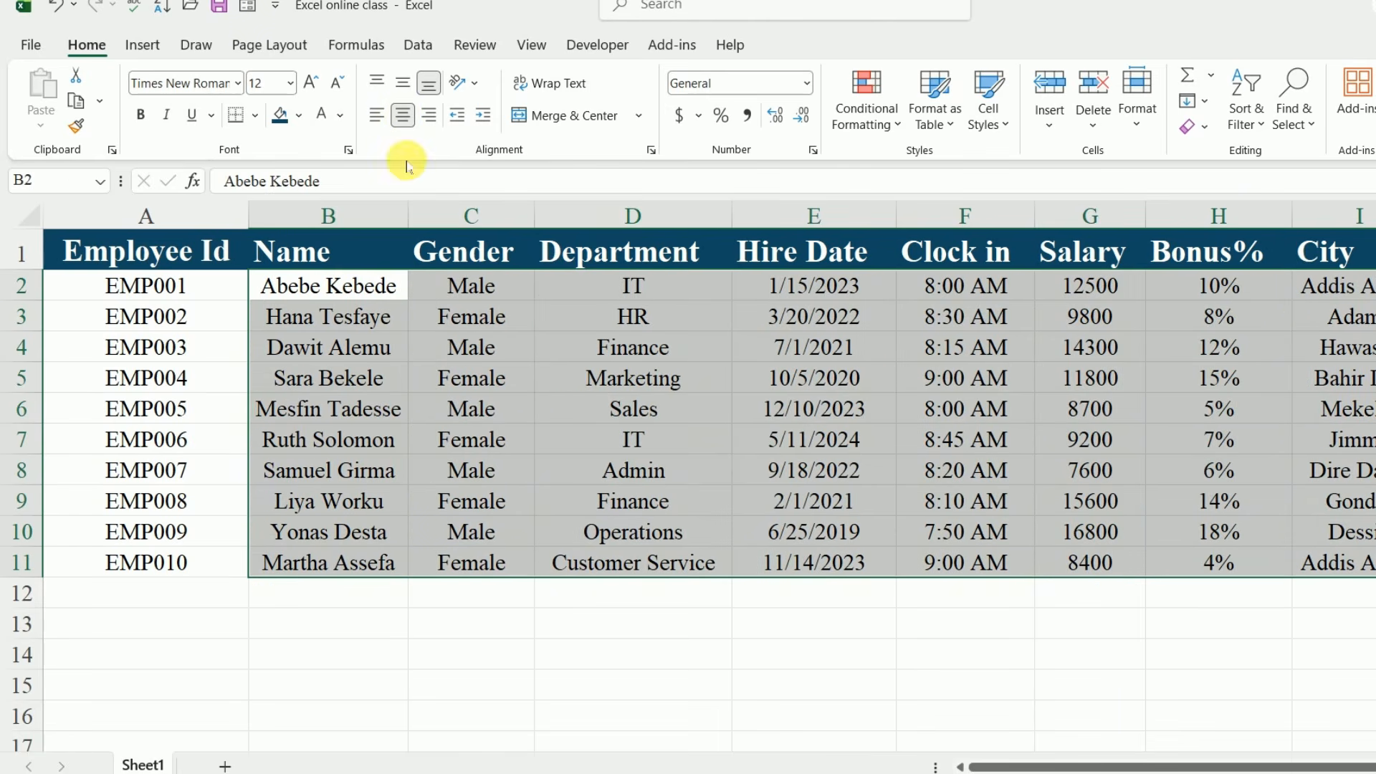
pyautogui.click(403, 115)
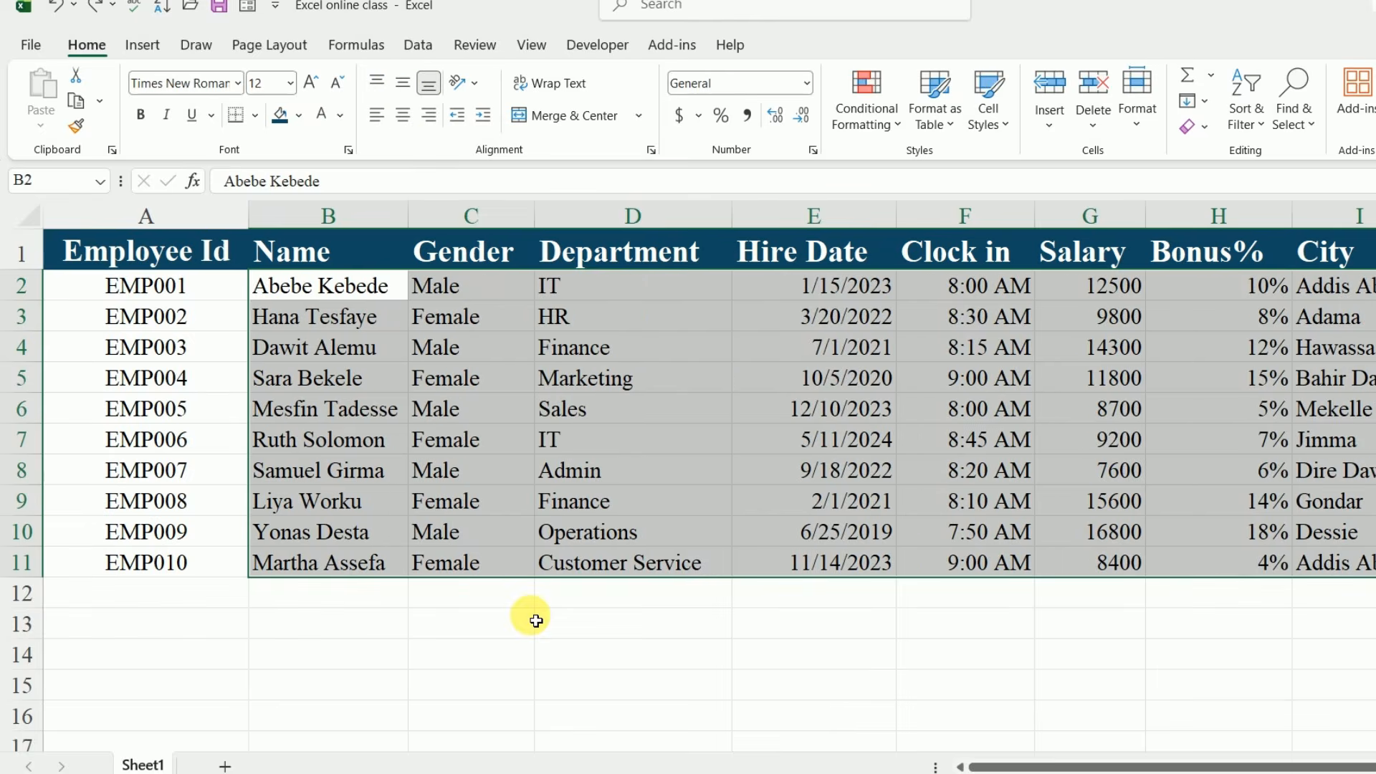
pyautogui.click(532, 621)
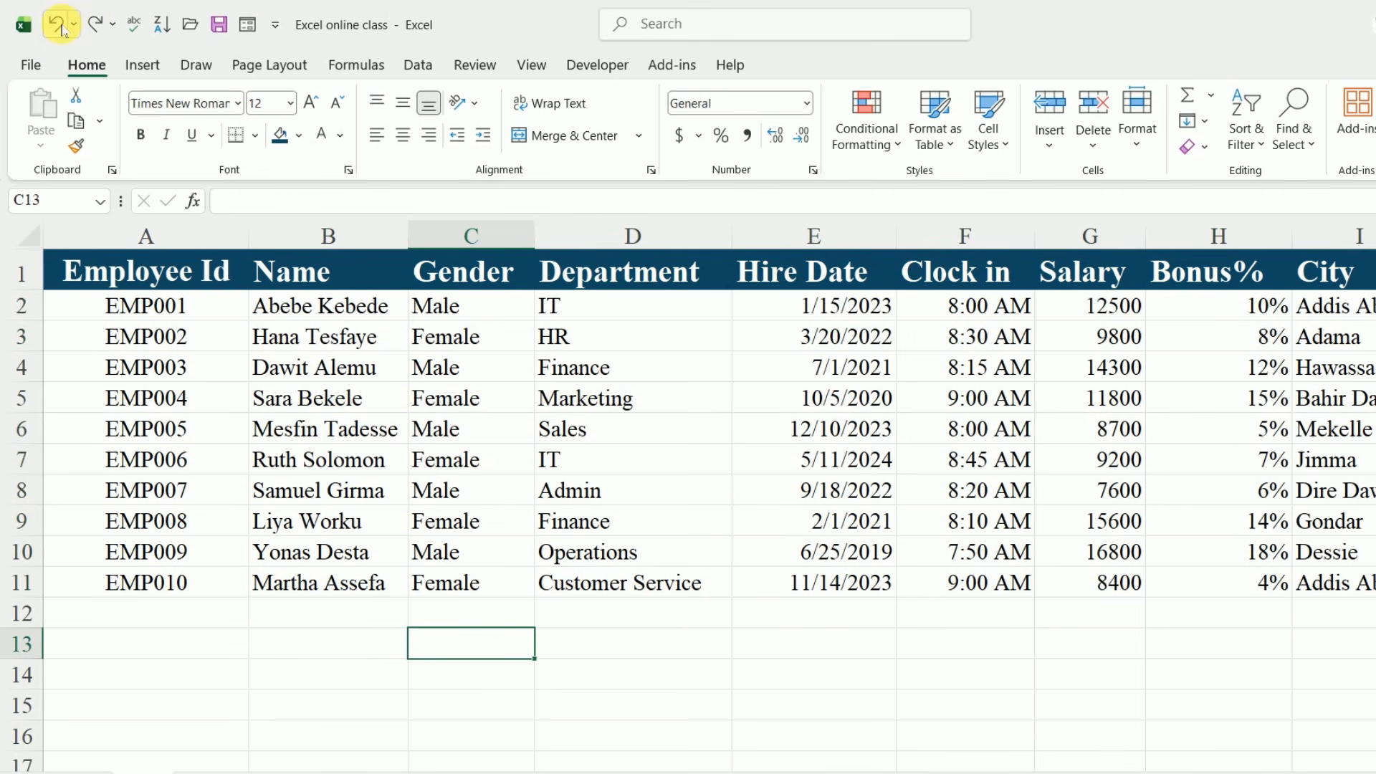
# Step: Undo the alignment changes made to the employee IDs in A2:A11
pyautogui.click(58, 26)
pyautogui.click(53, 27)
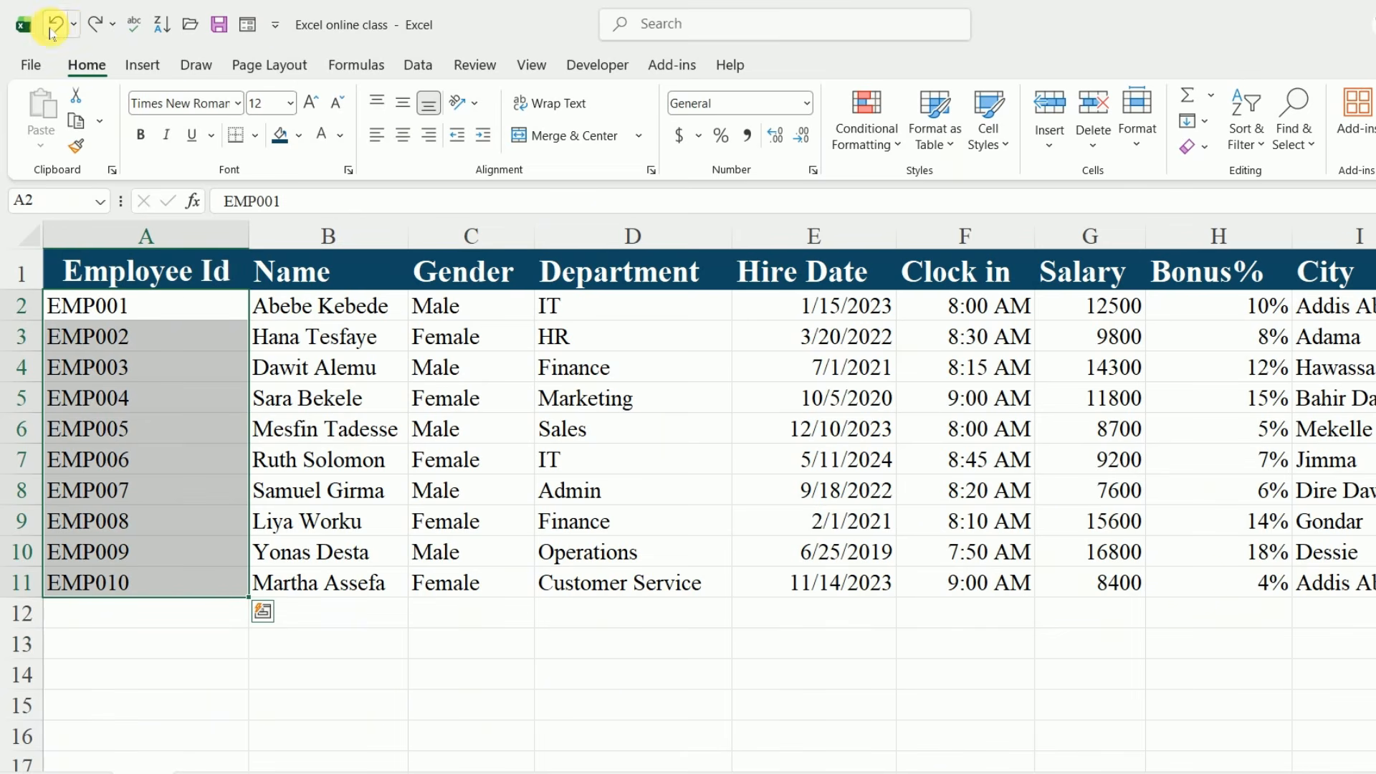
pyautogui.click(646, 700)
pyautogui.click(851, 650)
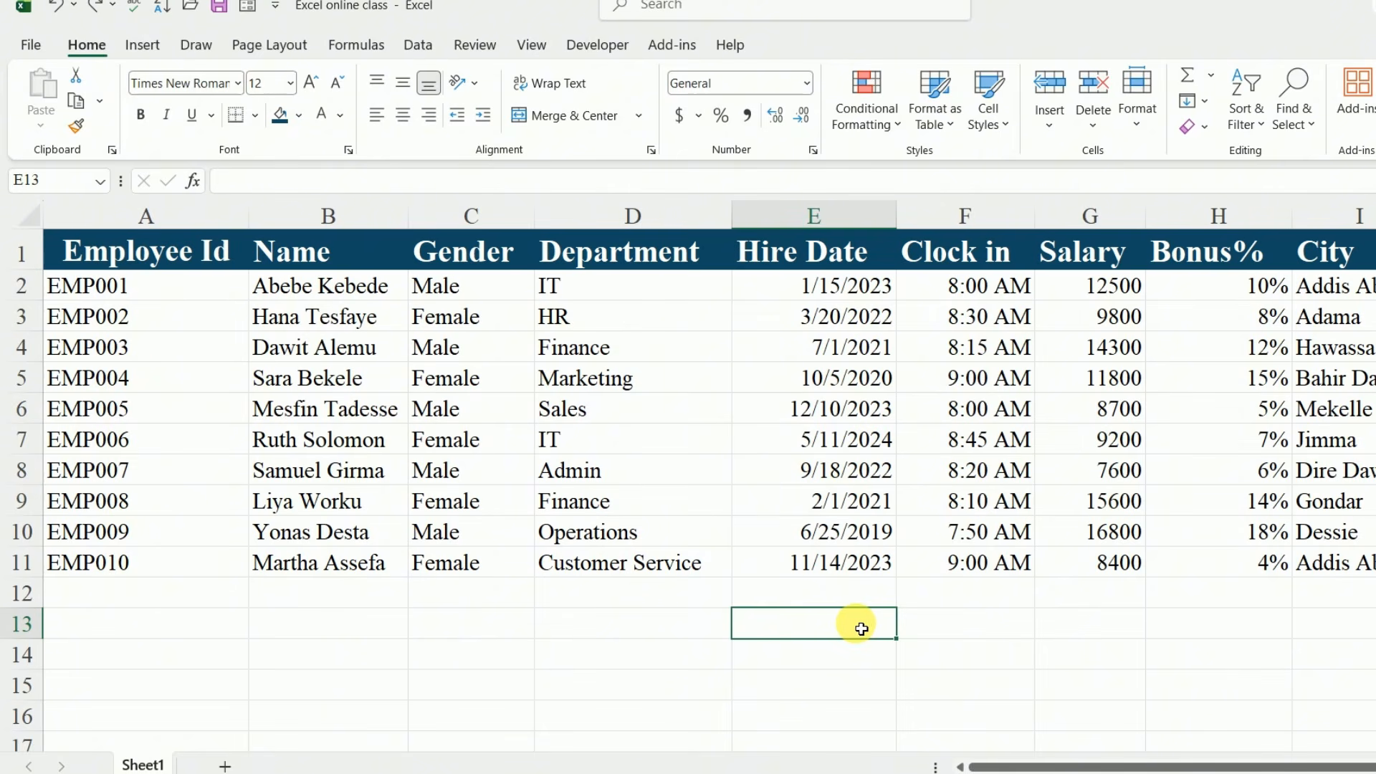
# Step: Apply the Currency number format to the Salary column from G2 downward
pyautogui.click(1103, 296)
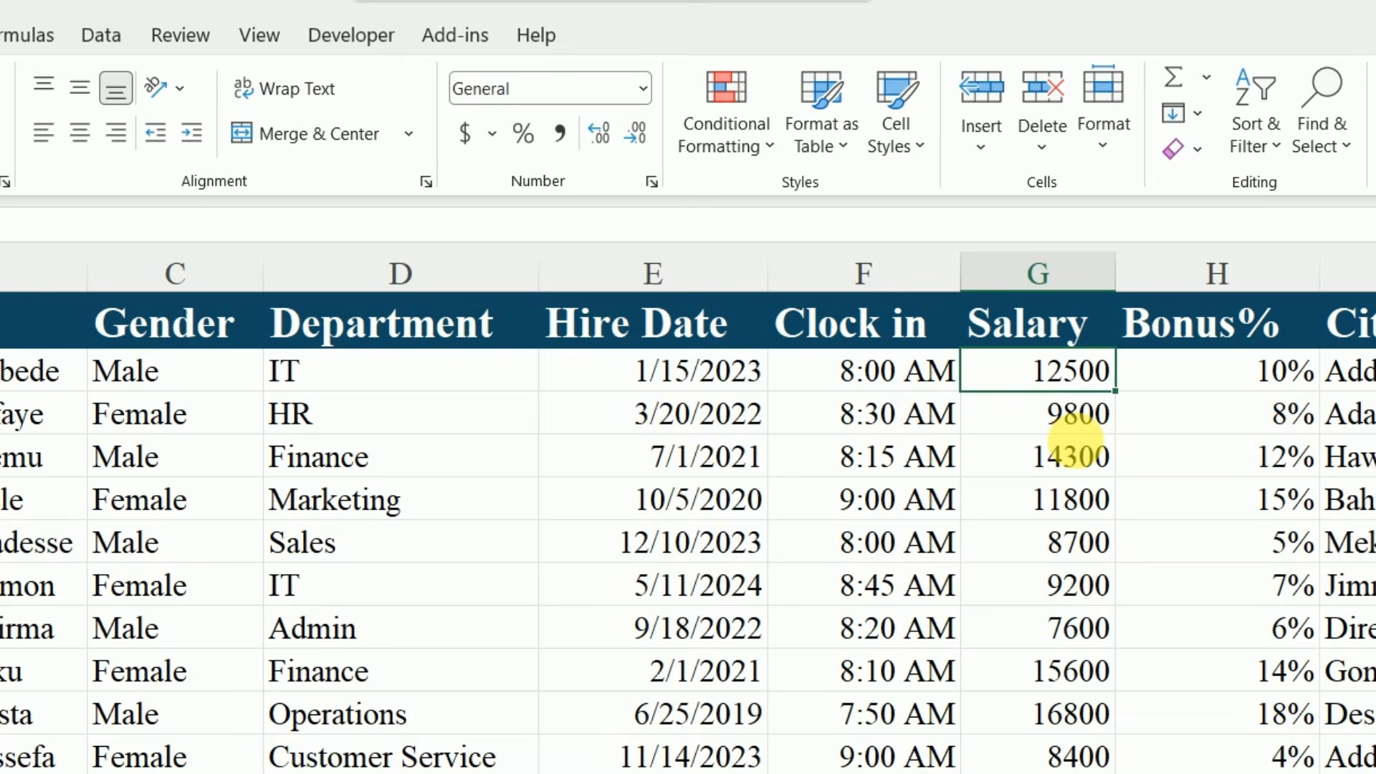
pyautogui.click(1117, 347)
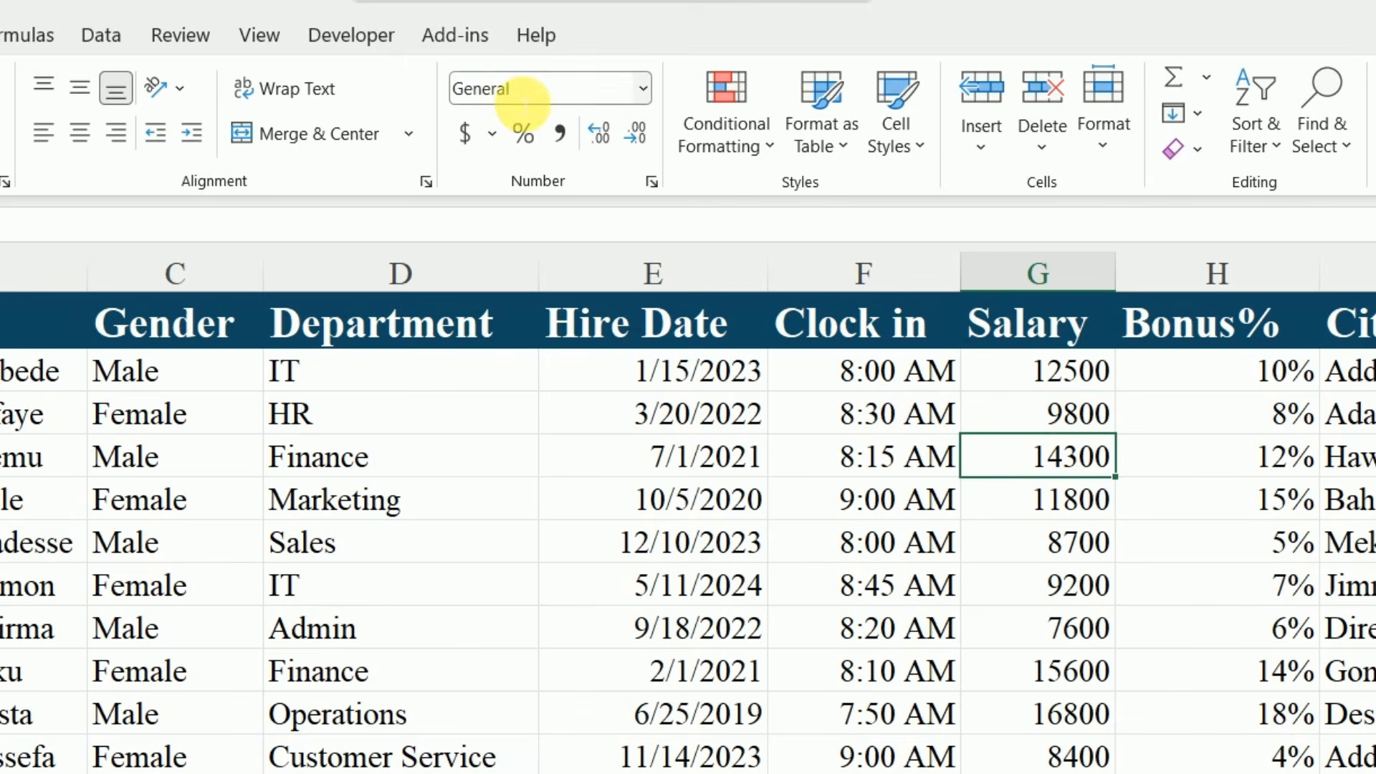
pyautogui.moveTo(1091, 379); pyautogui.dragTo(1102, 762)
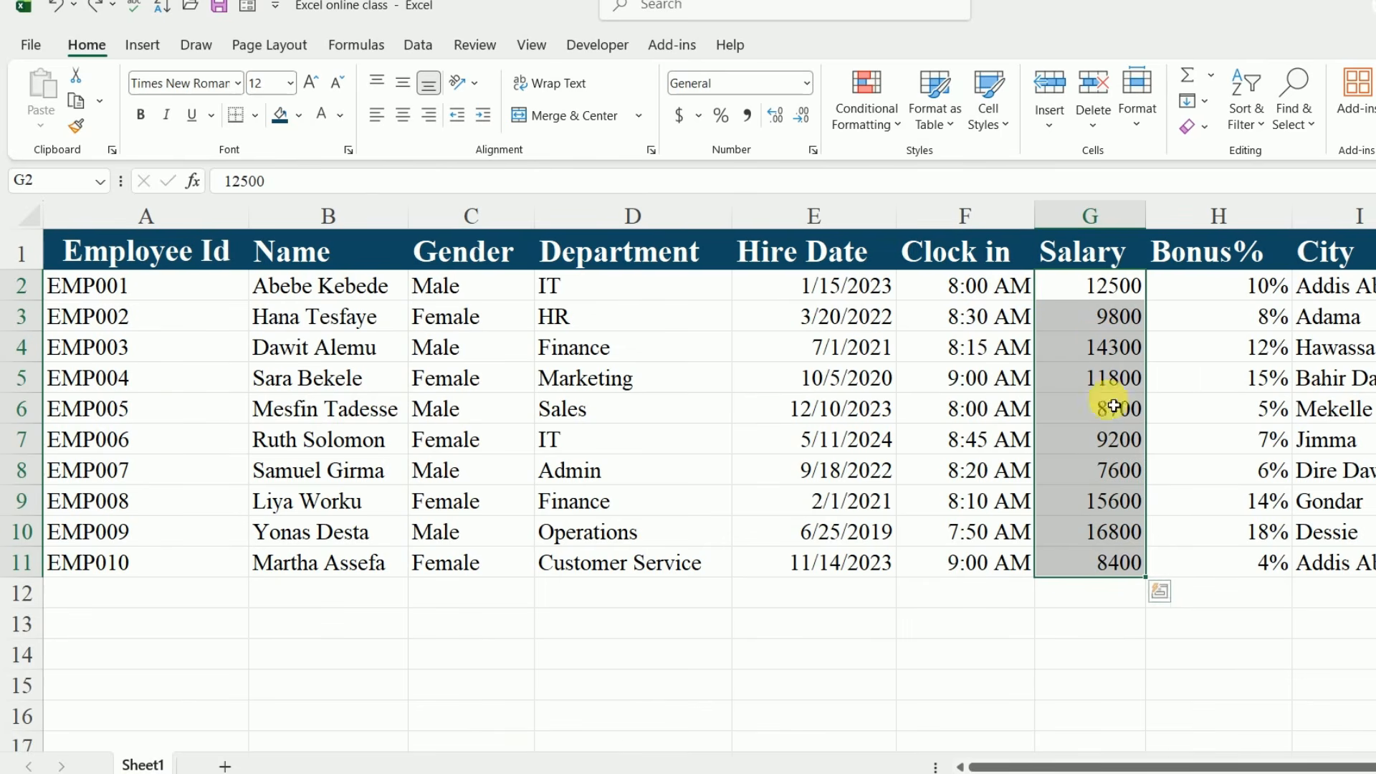
pyautogui.click(1090, 213)
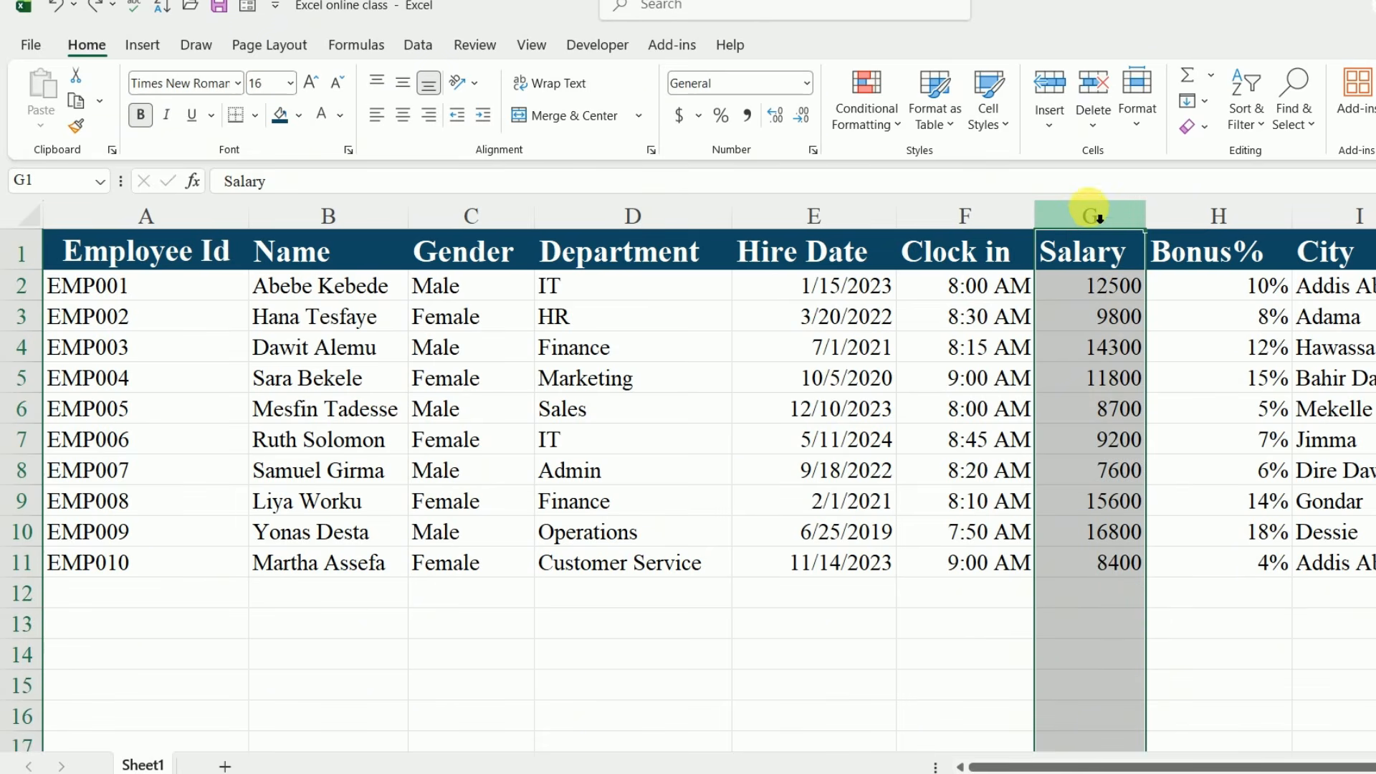
pyautogui.moveTo(1093, 285); pyautogui.dragTo(1068, 746)
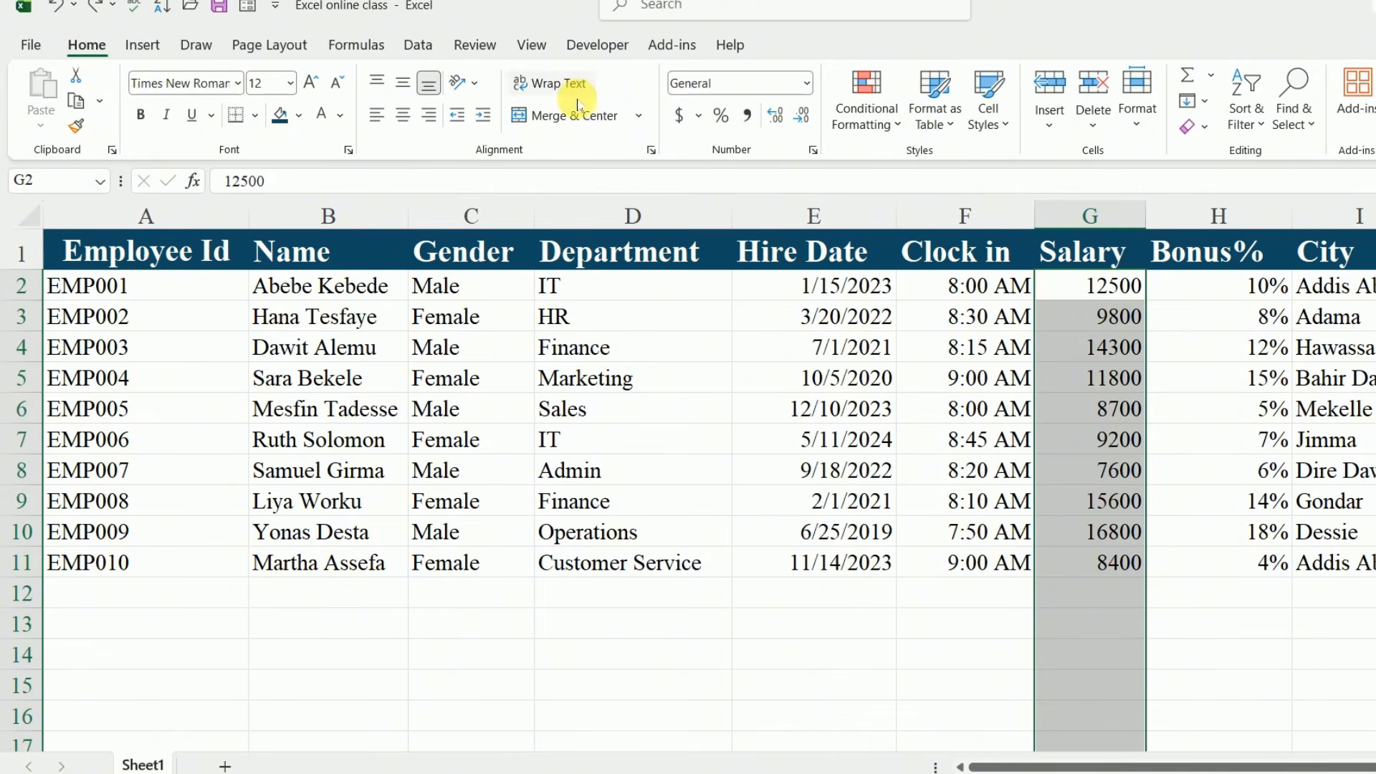
pyautogui.click(804, 83)
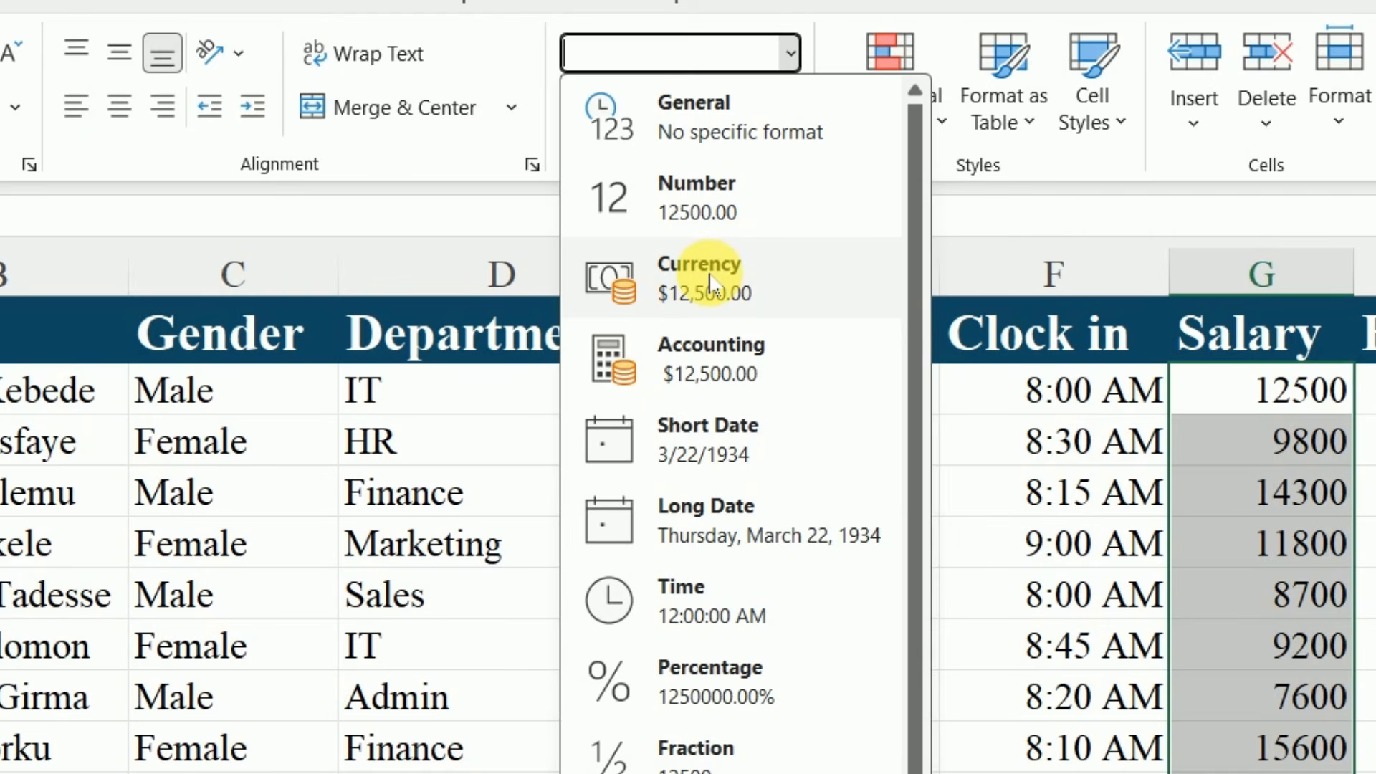
pyautogui.click(467, 255)
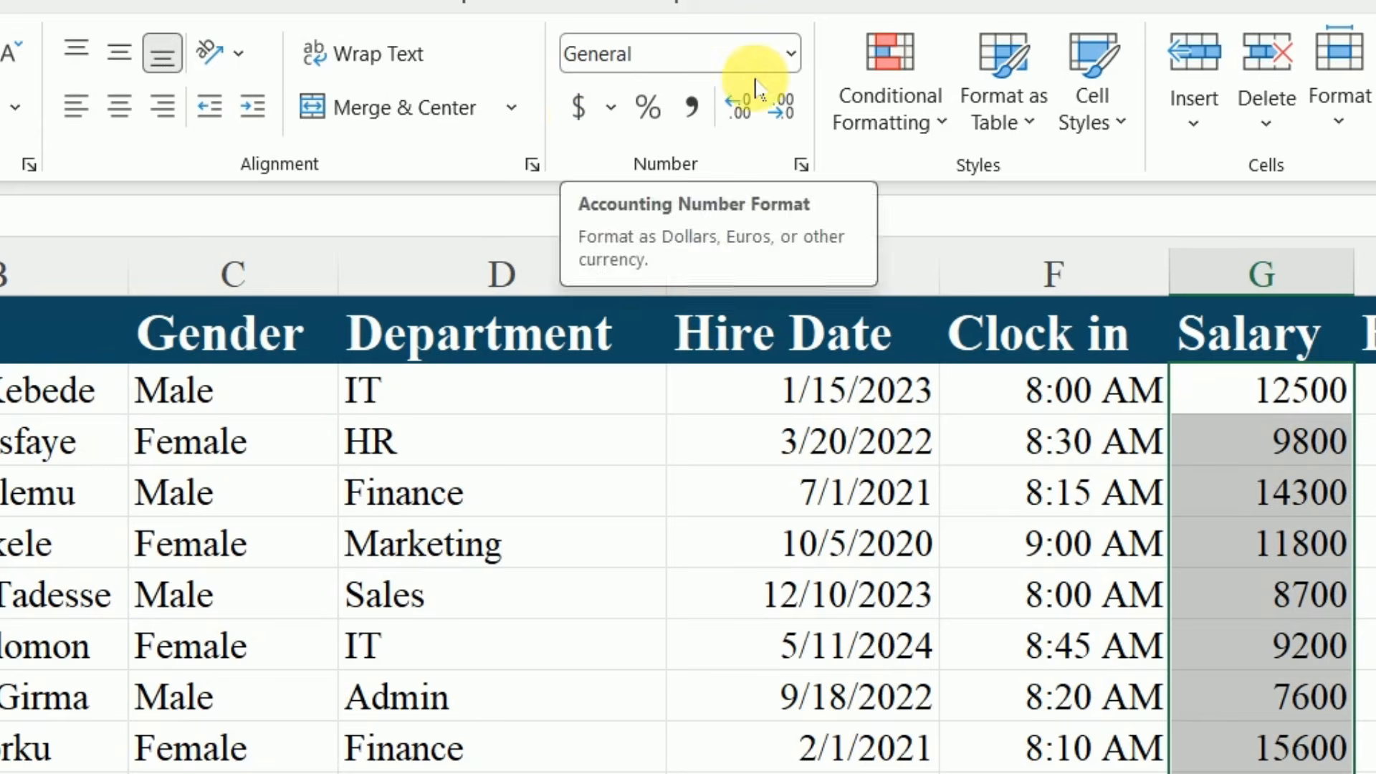
pyautogui.click(790, 54)
pyautogui.click(592, 201)
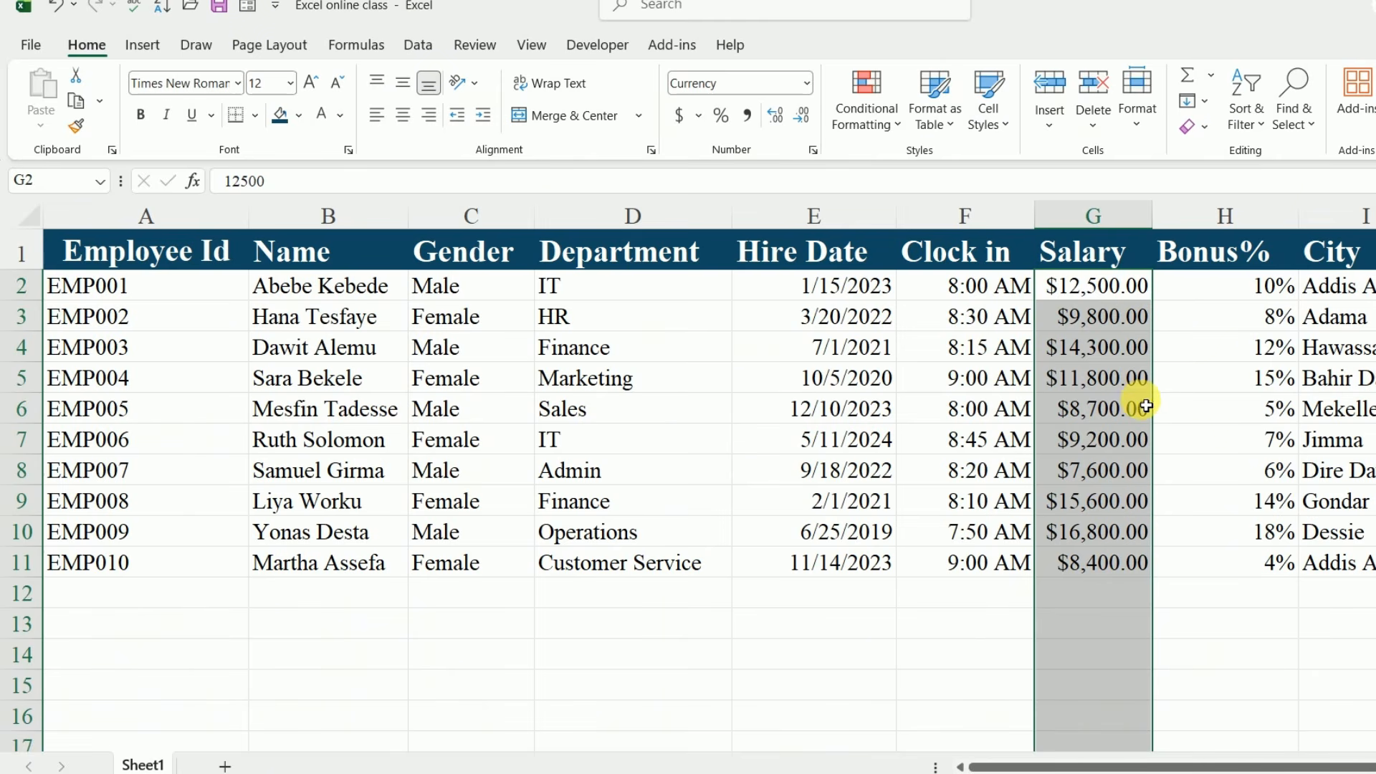
# Step: Open the detailed number format settings for the Salary column, try the red negative style, and reselect the -$1,234.10 style
pyautogui.click(806, 83)
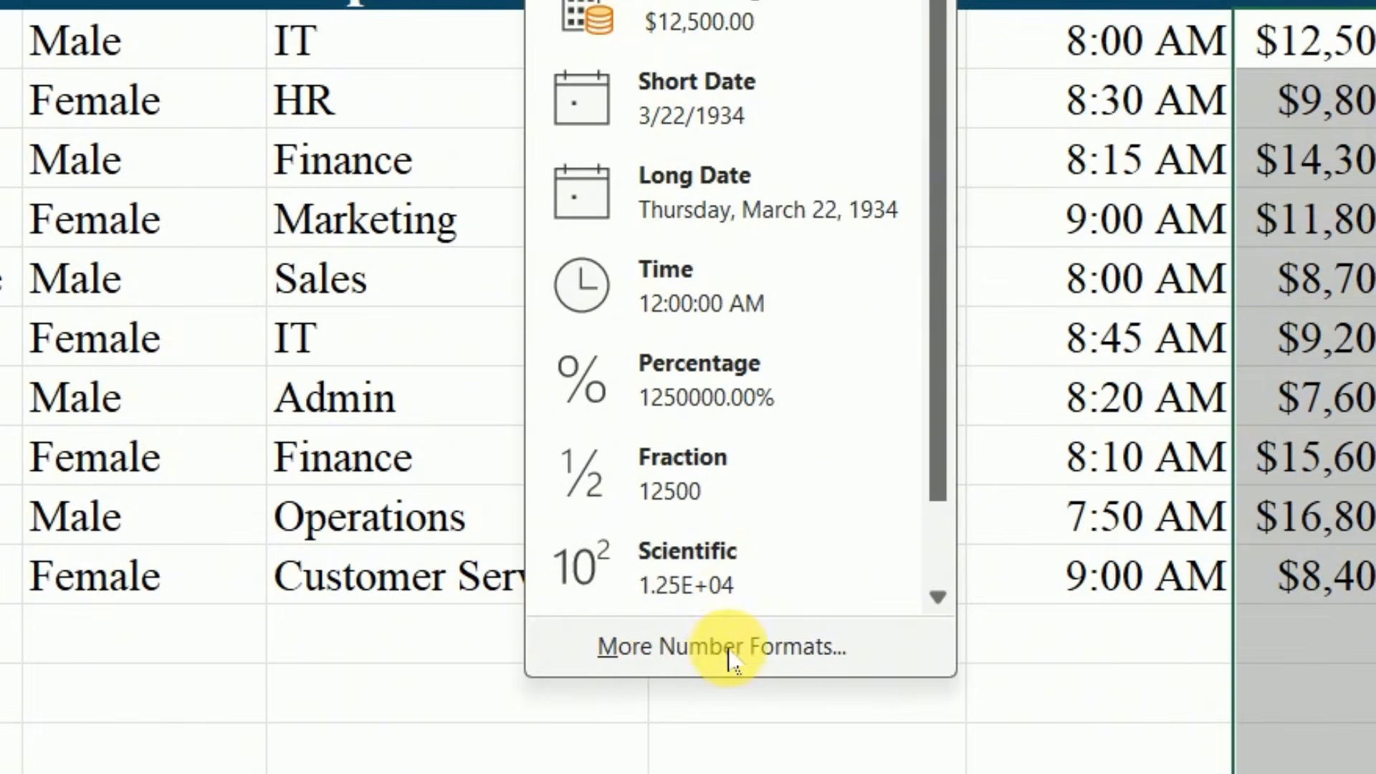
pyautogui.click(729, 649)
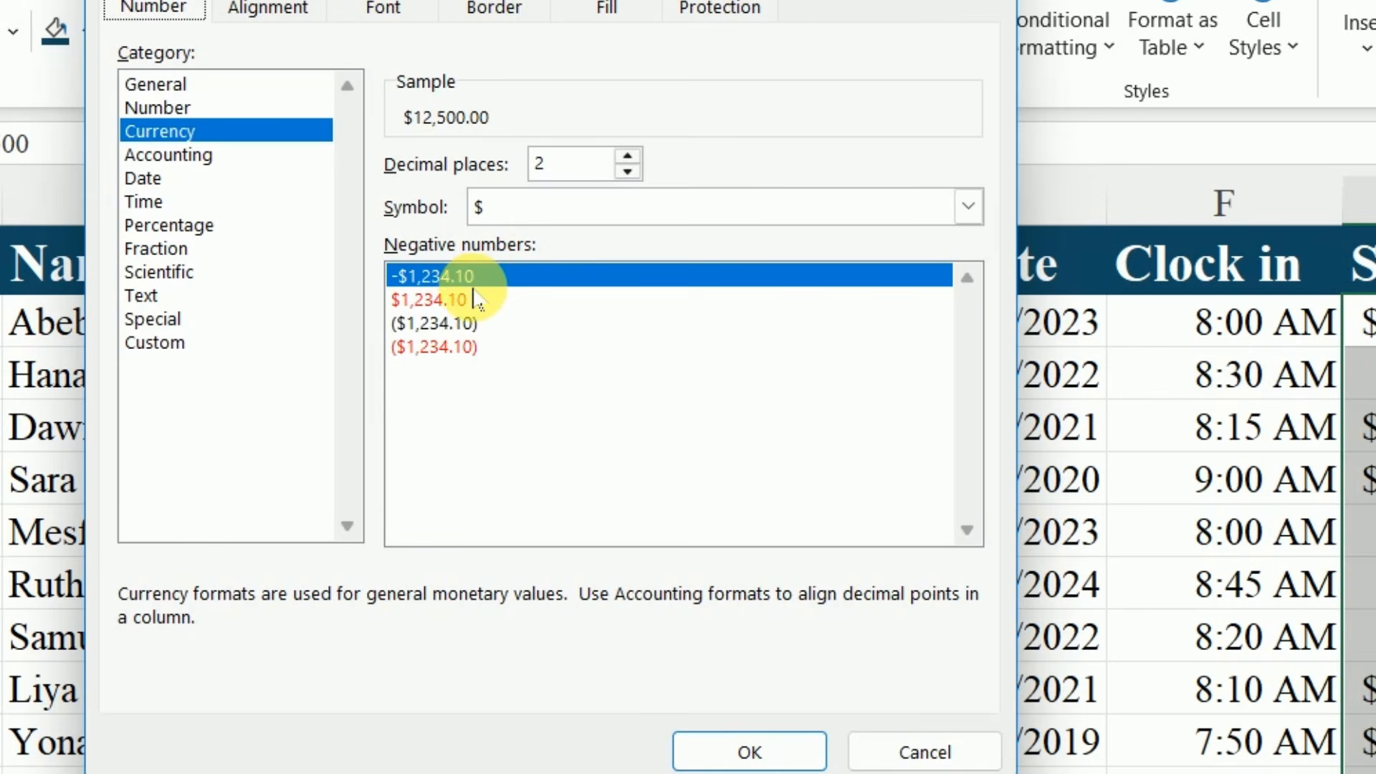
pyautogui.click(422, 303)
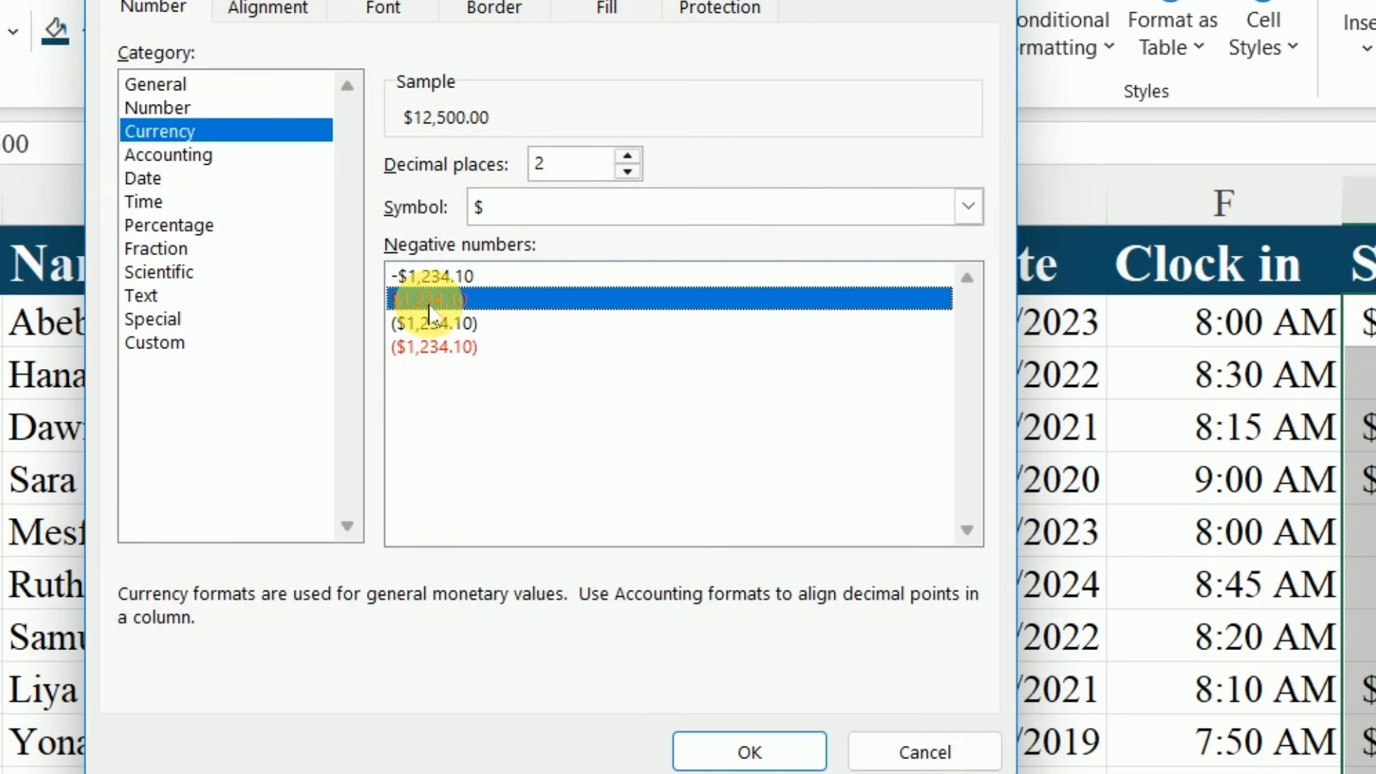
pyautogui.click(399, 276)
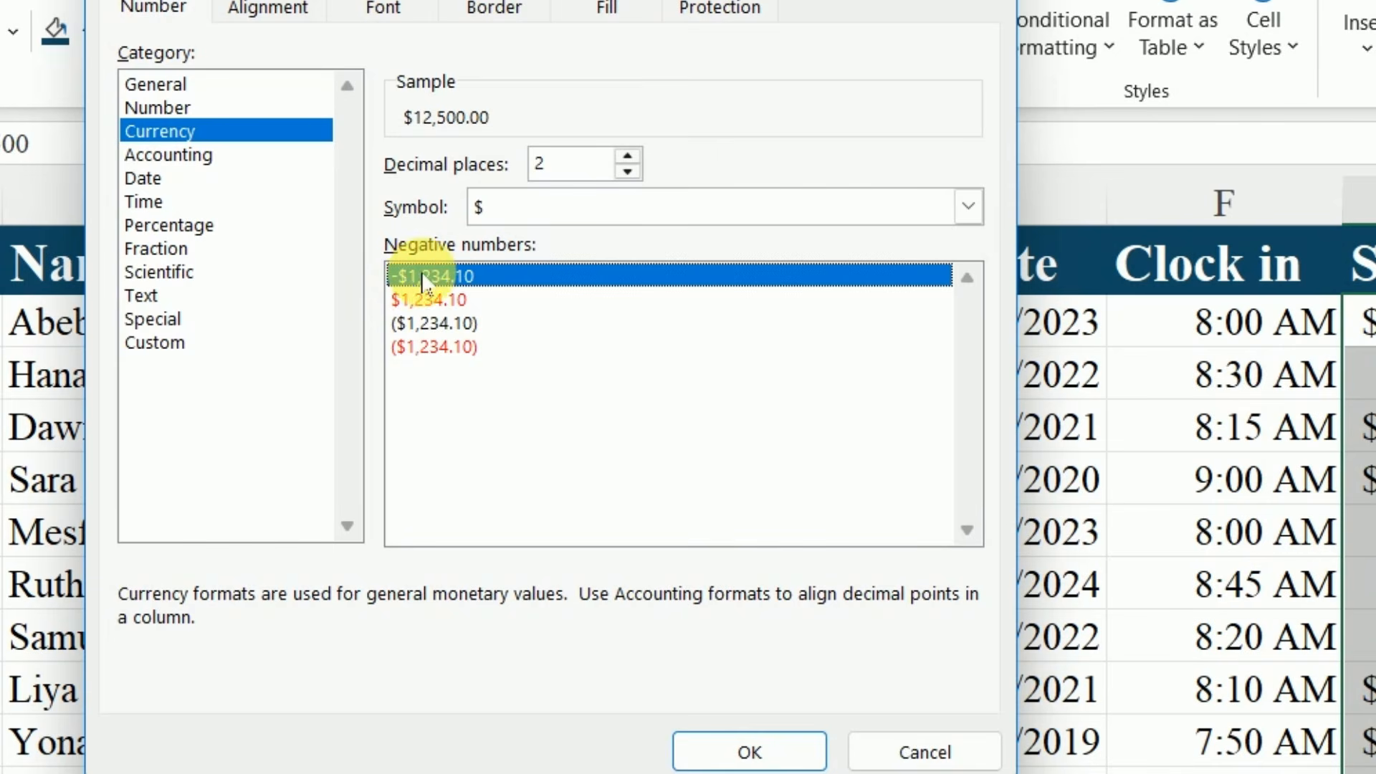
# Step: Try the € Euro (€ 123) currency symbol for the salaries and switch the symbol back to $
pyautogui.click(970, 208)
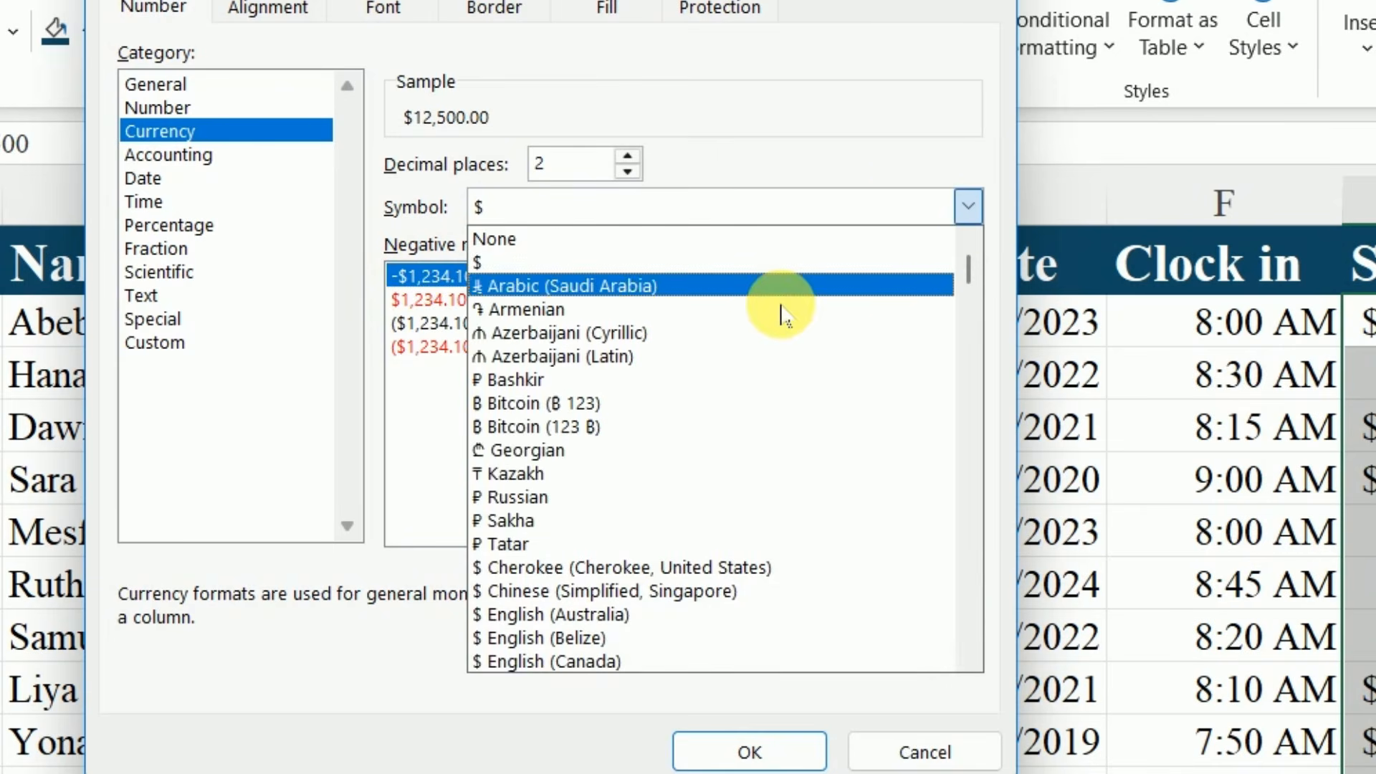
pyautogui.scroll(-3, 610, 427)
pyautogui.scroll(-12, 606, 347)
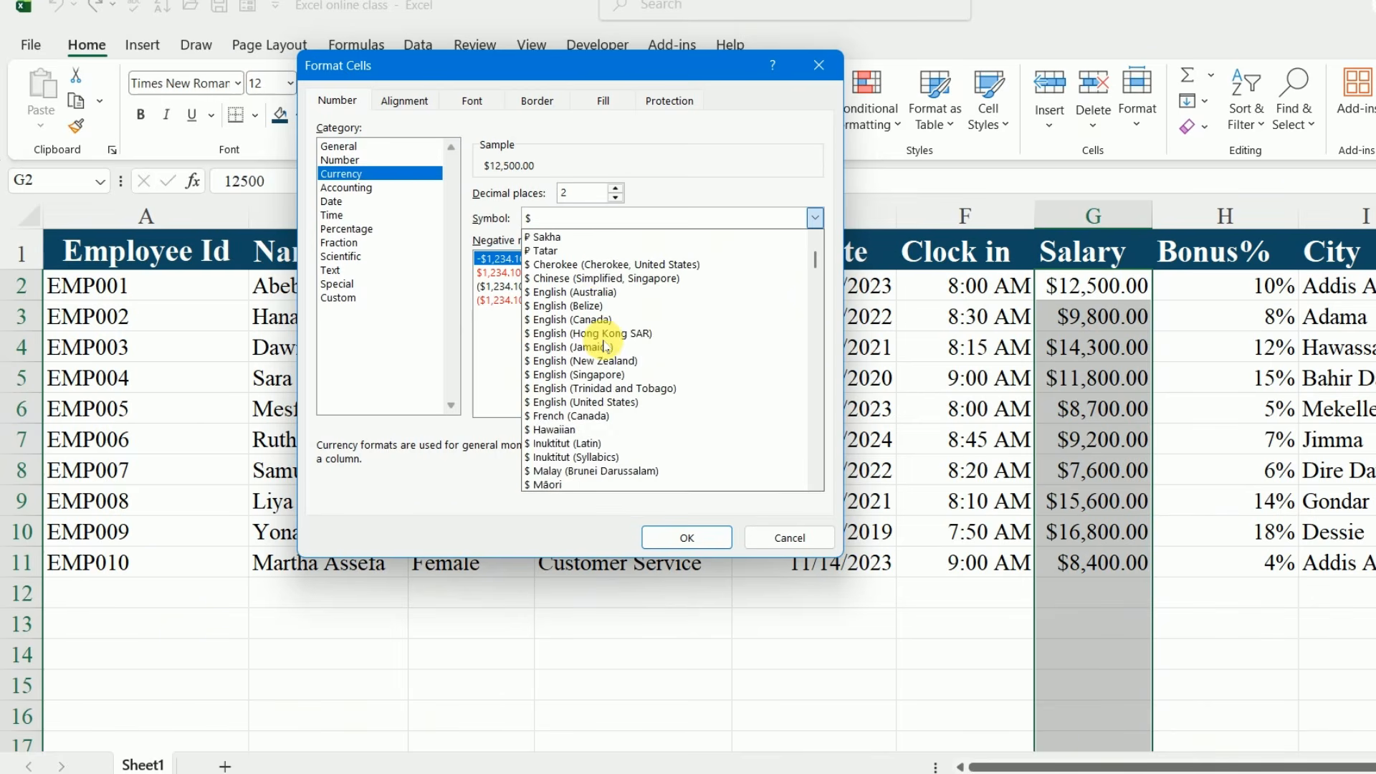
pyautogui.scroll(-1, 606, 347)
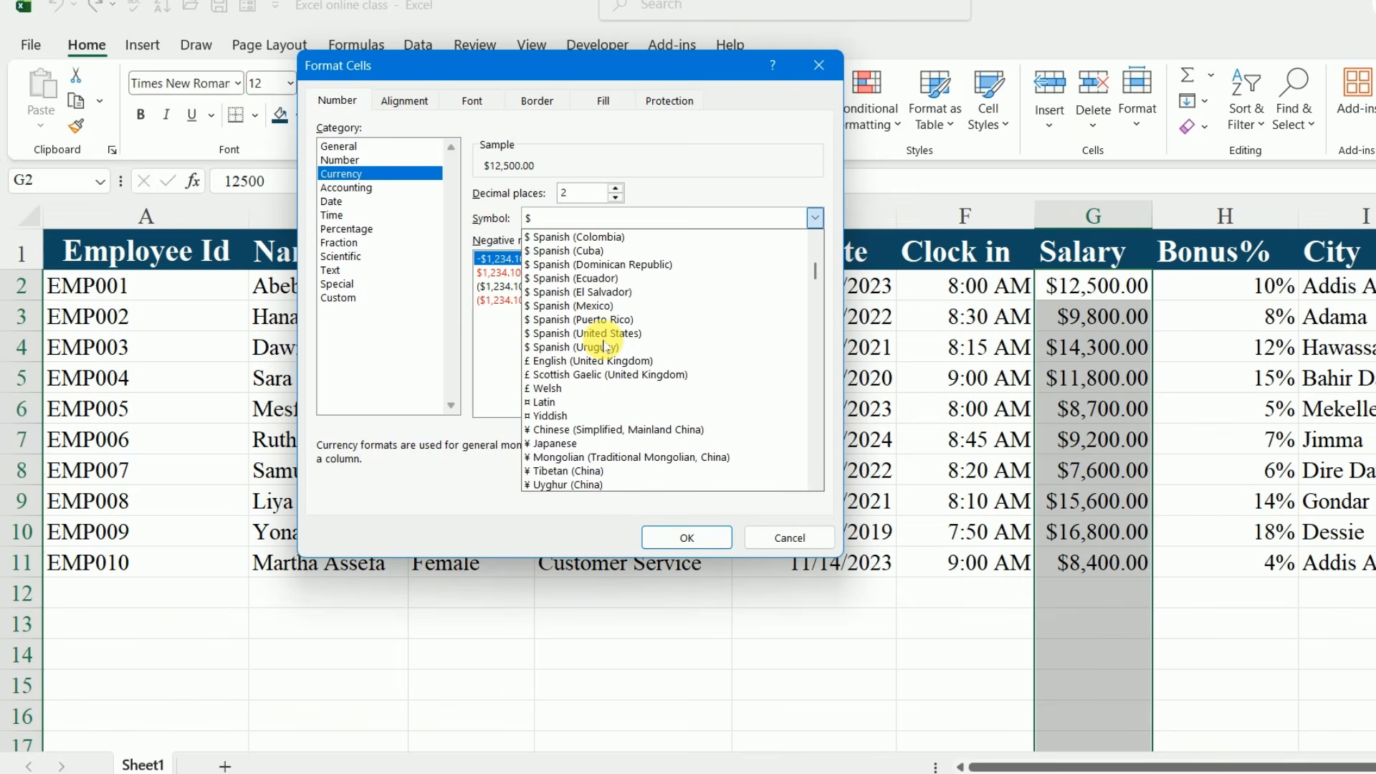
pyautogui.scroll(-7, 606, 347)
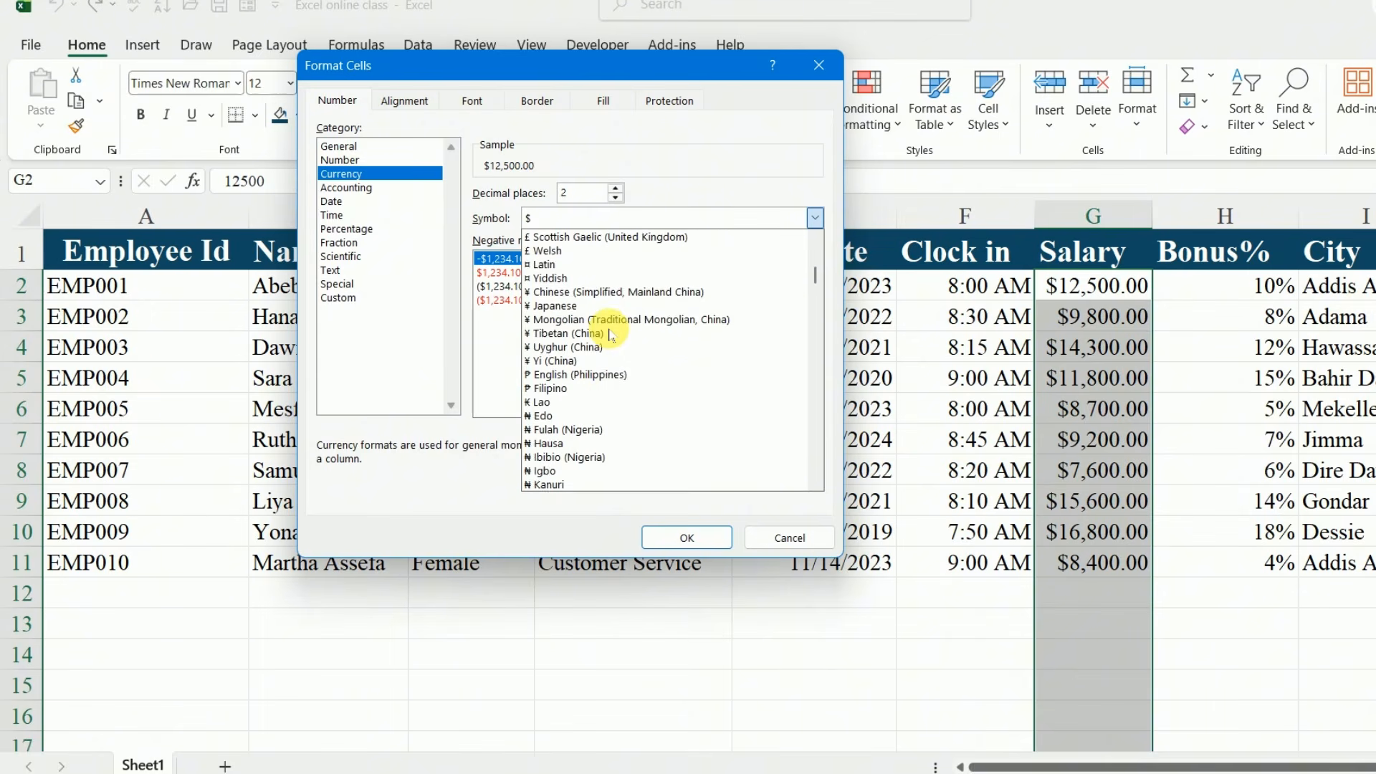
pyautogui.scroll(-2, 609, 334)
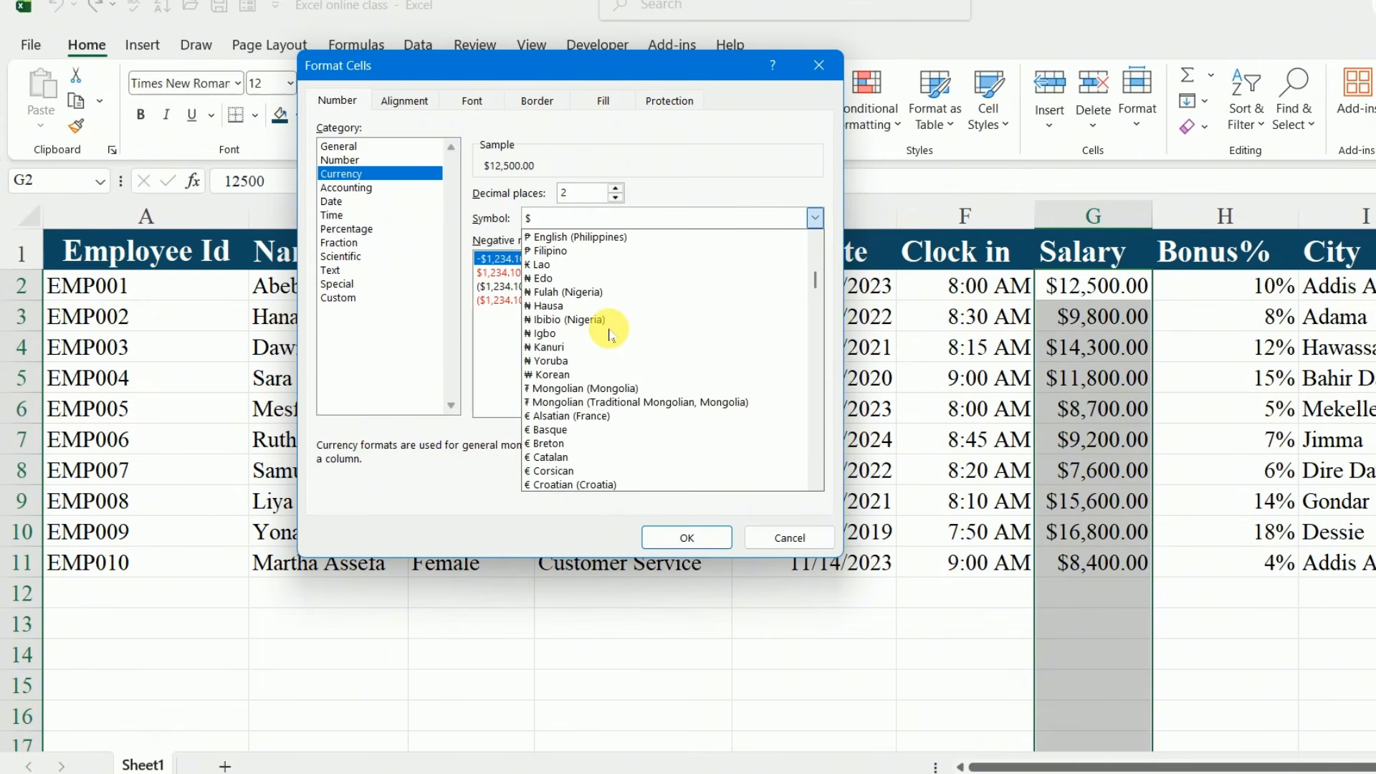
pyautogui.scroll(-3, 610, 334)
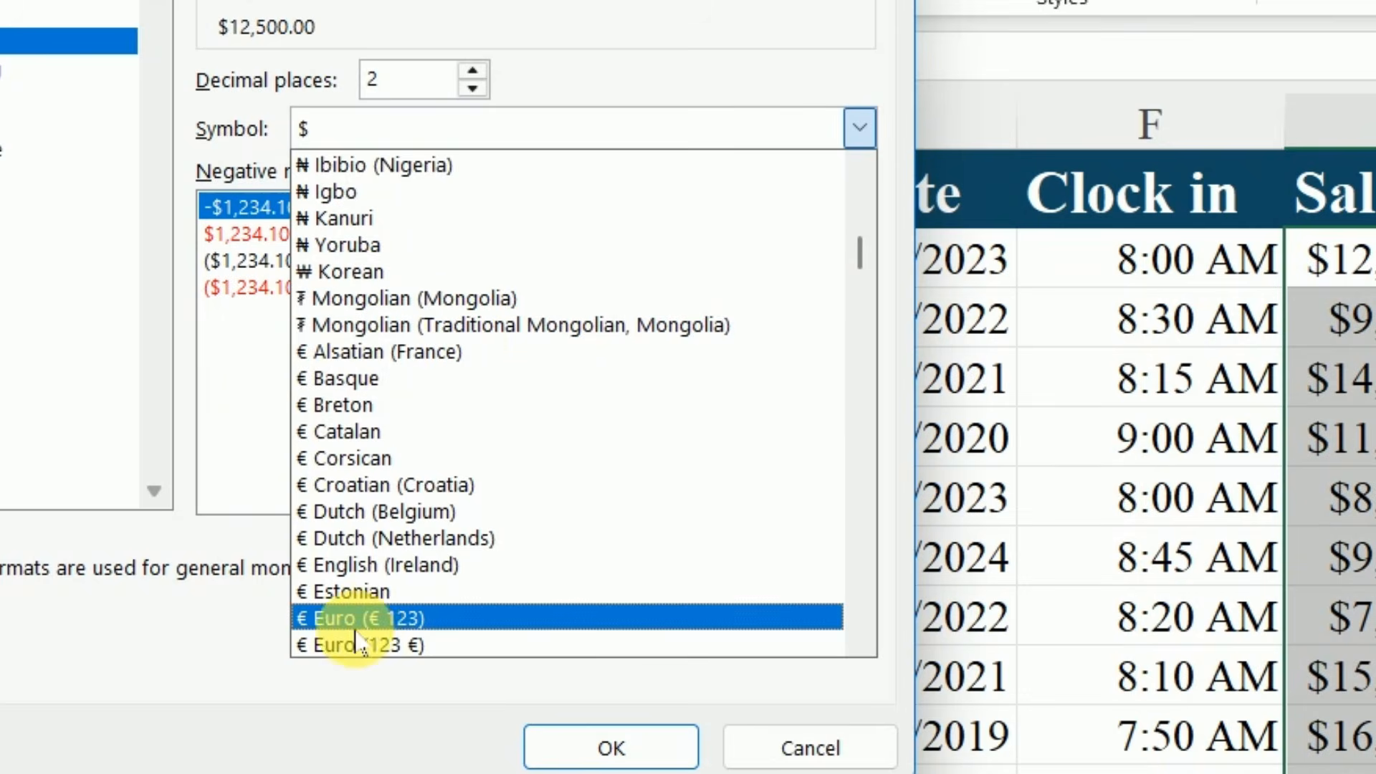
pyautogui.click(369, 621)
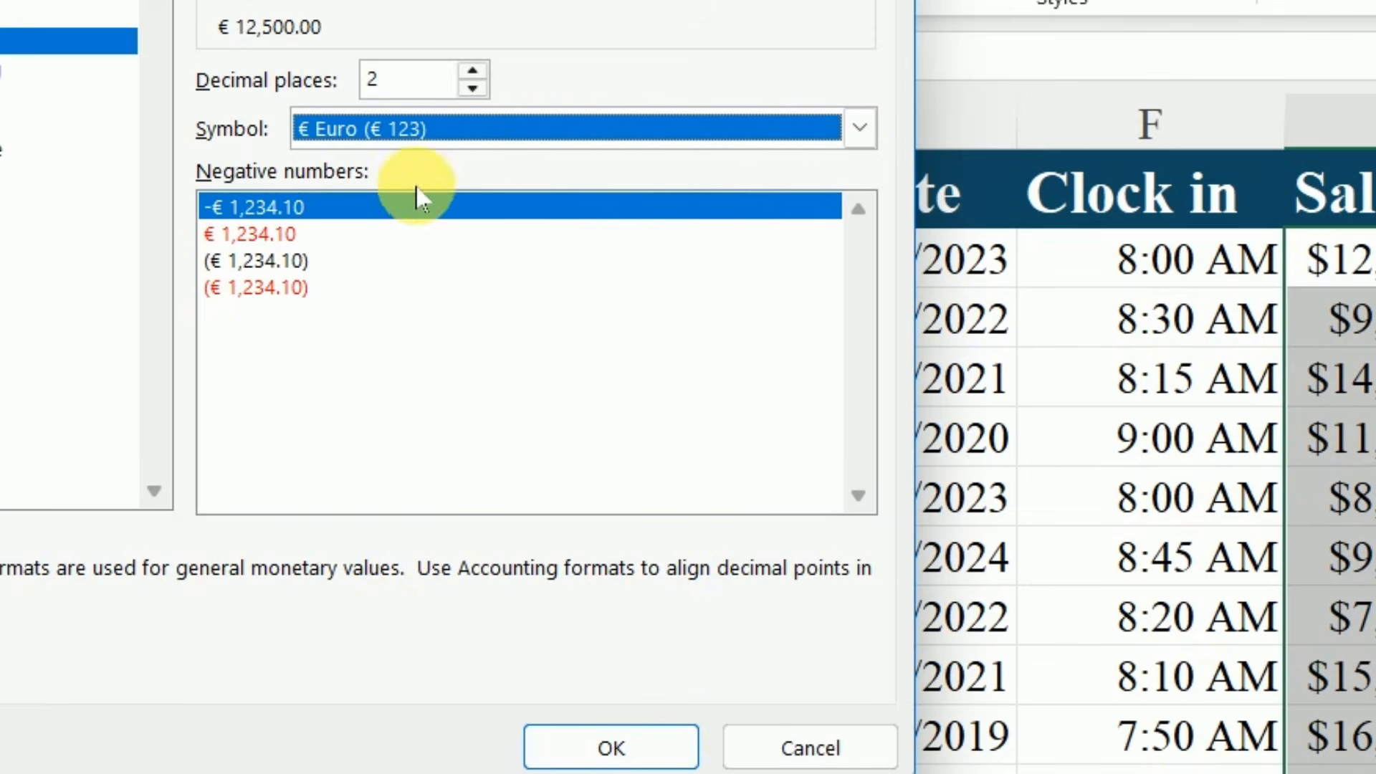
pyautogui.click(482, 144)
pyautogui.scroll(4, 454, 222)
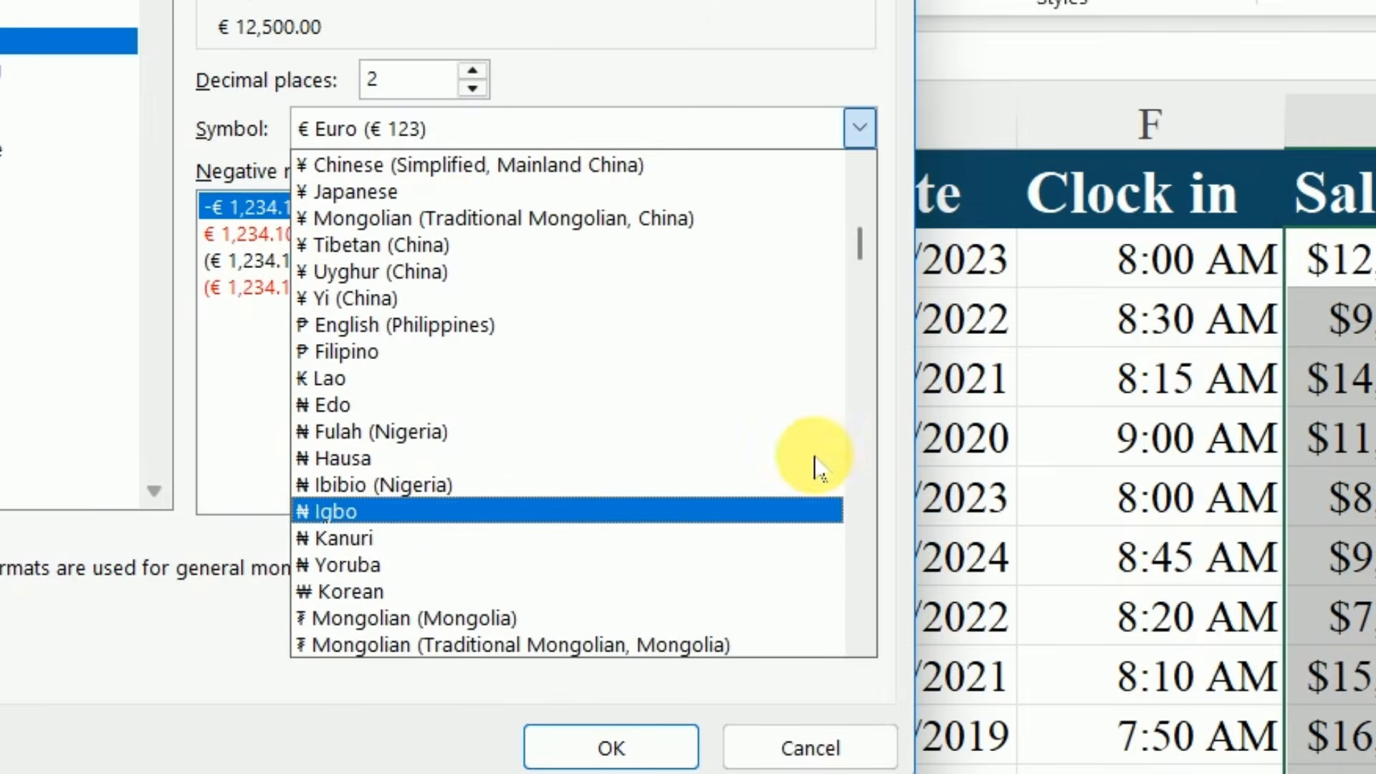
pyautogui.moveTo(863, 251); pyautogui.dragTo(860, 139)
pyautogui.click(319, 190)
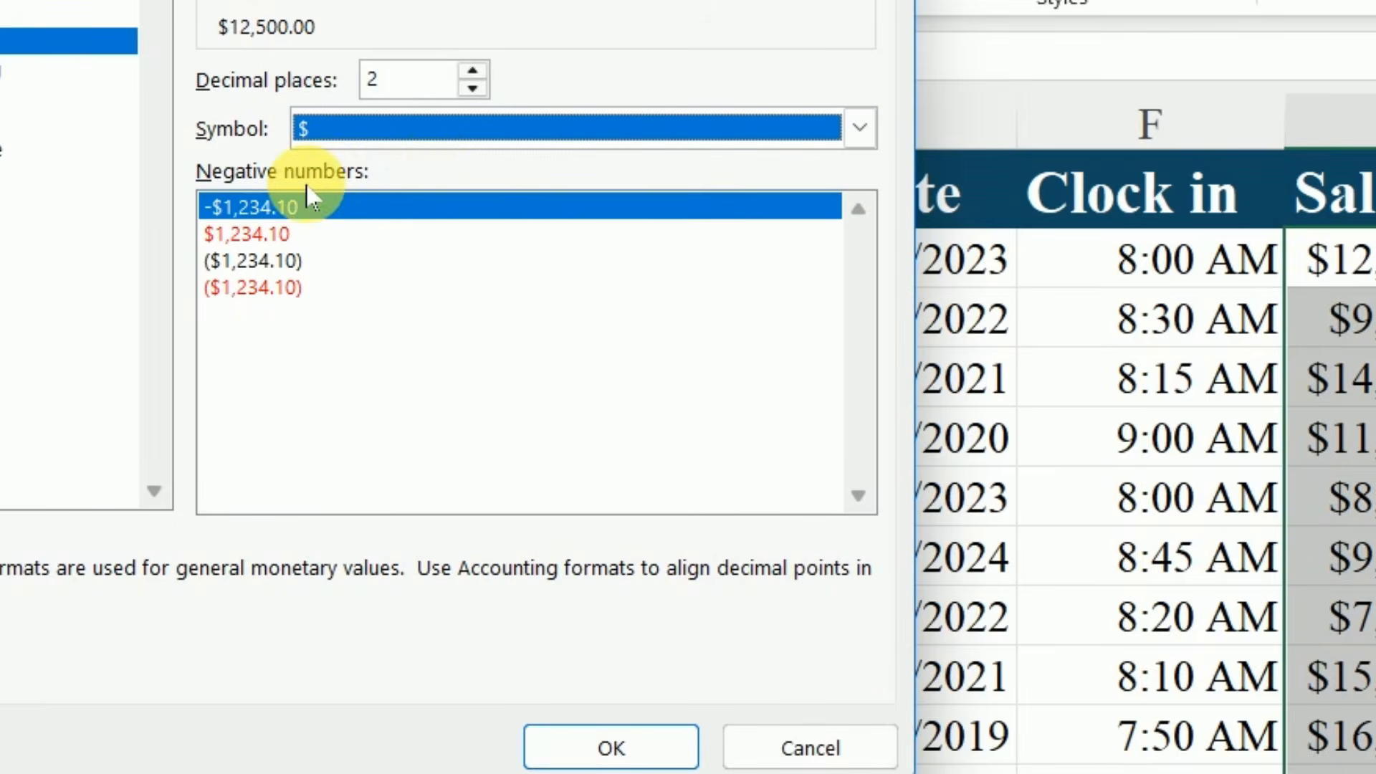
# Step: Set the salary currency format to 0 decimal places and apply it
pyautogui.click(704, 136)
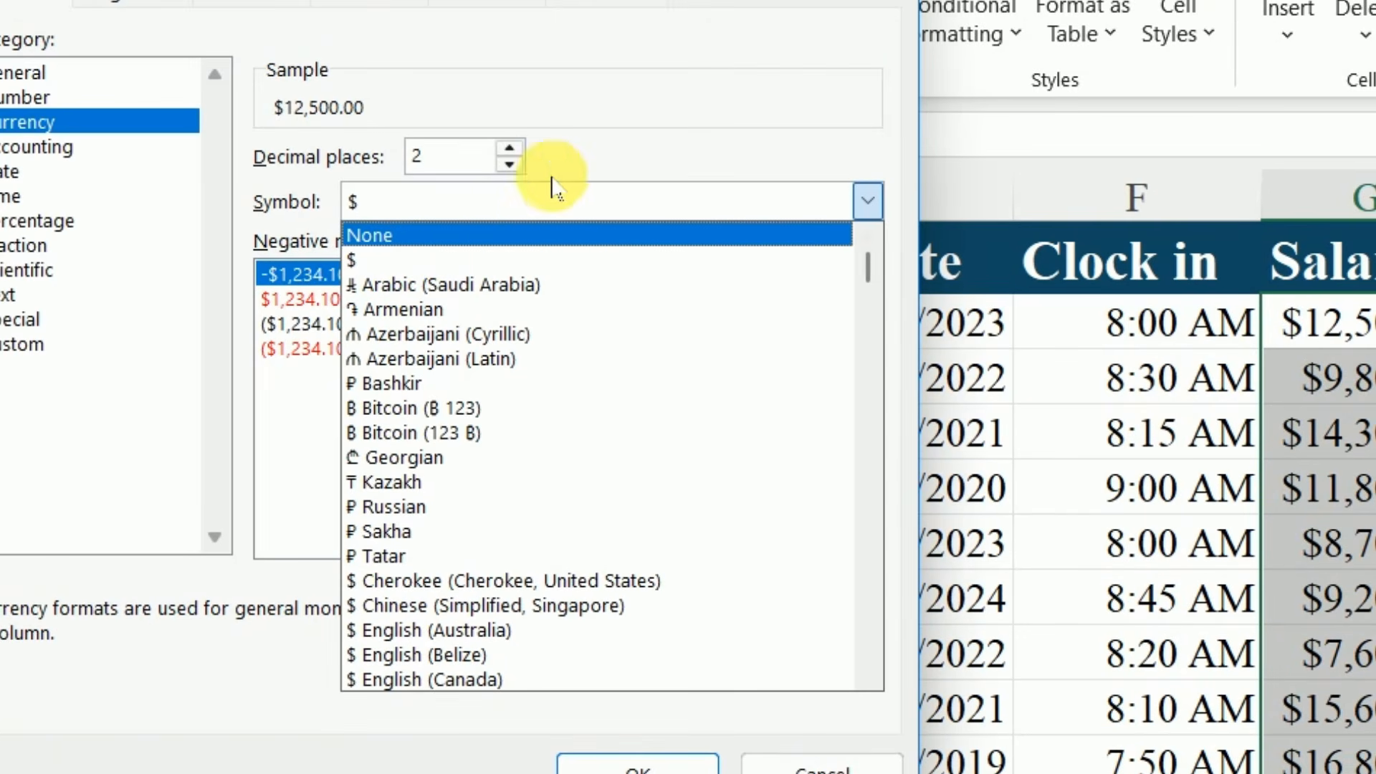
pyautogui.click(509, 164)
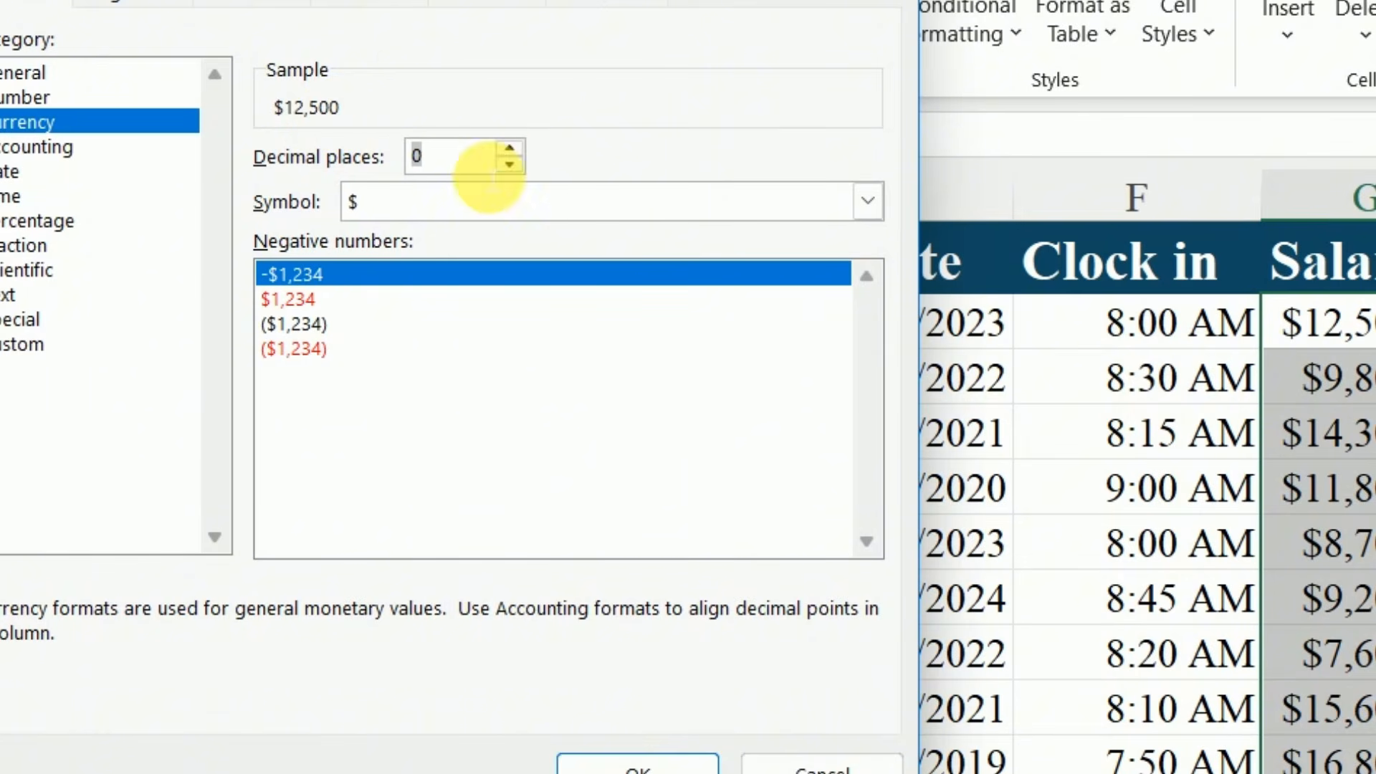
pyautogui.click(609, 765)
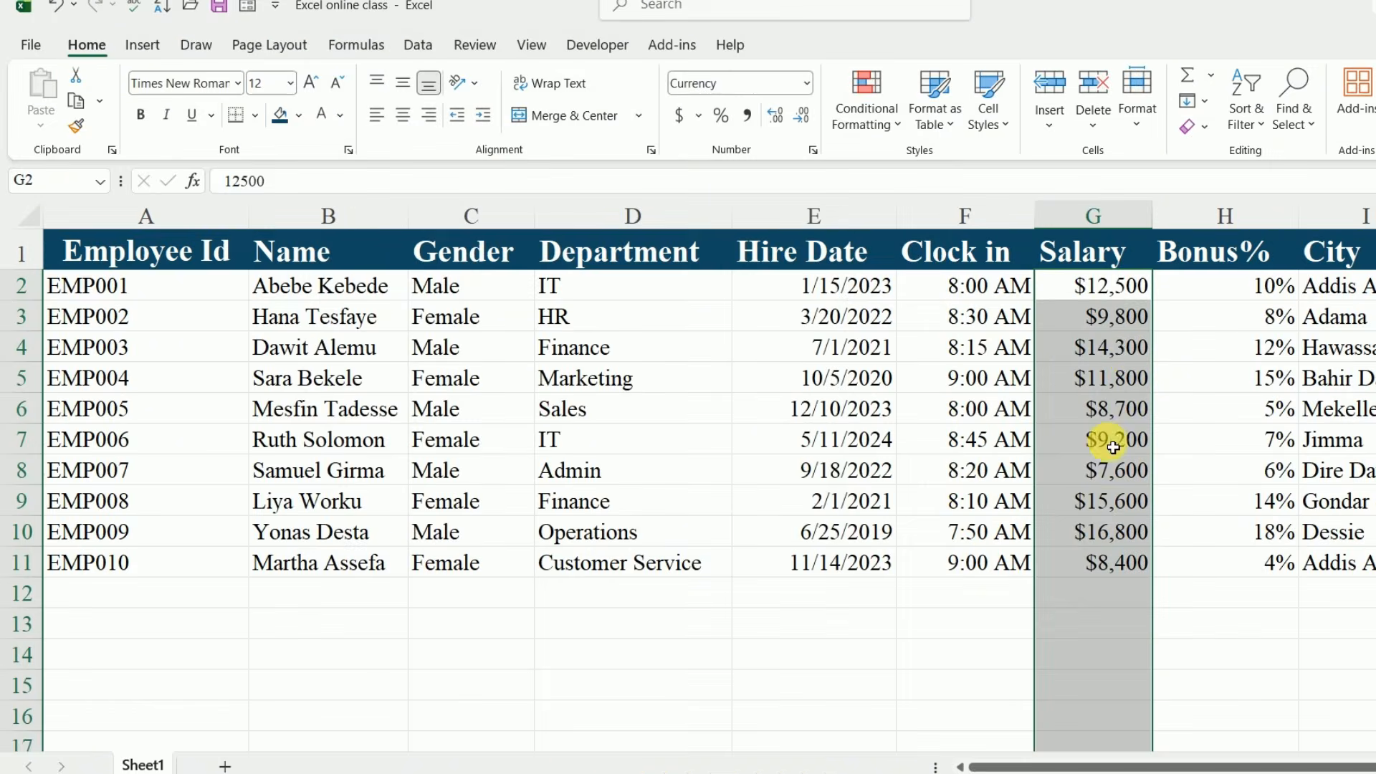
pyautogui.click(1133, 315)
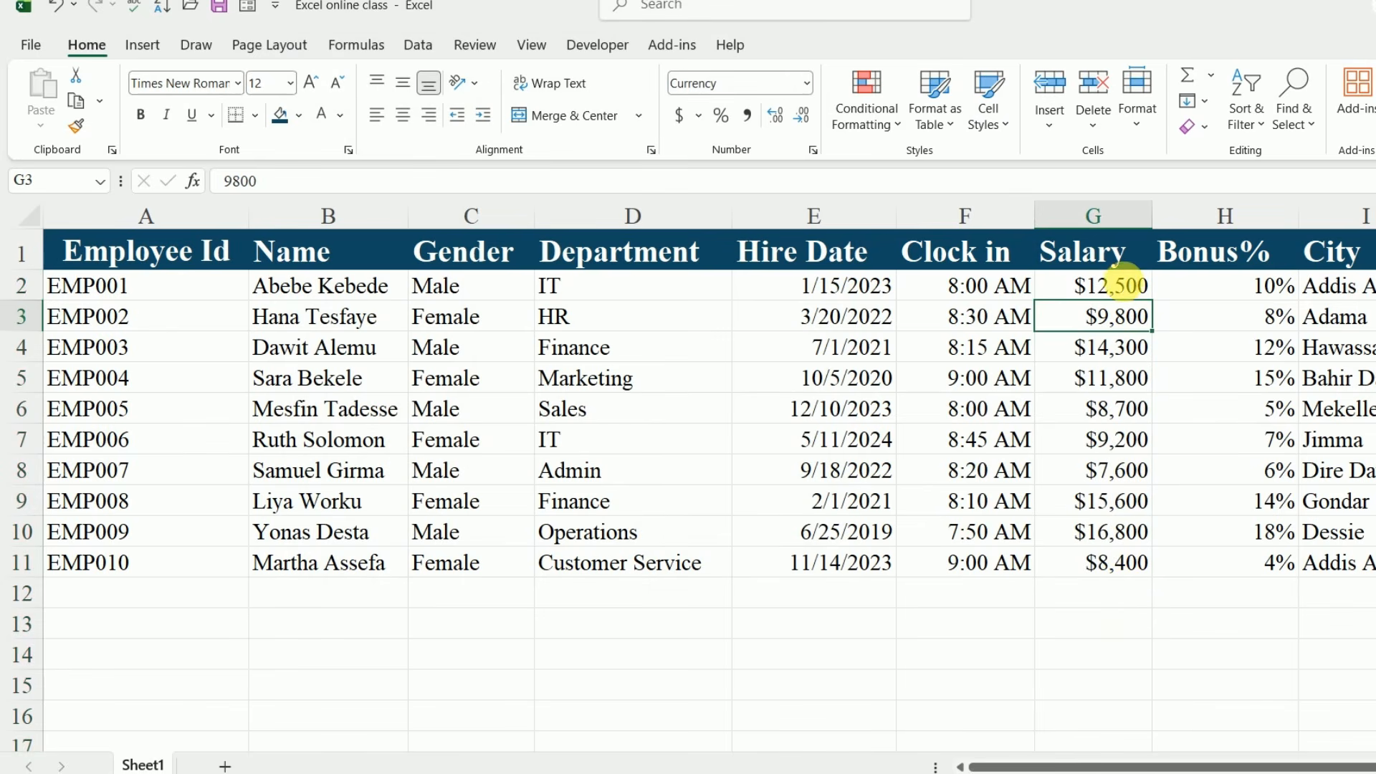
# Step: Change the salaries in G2:G11 to the Number format and reduce them to no decimal places
pyautogui.moveTo(1130, 294); pyautogui.dragTo(1130, 561)
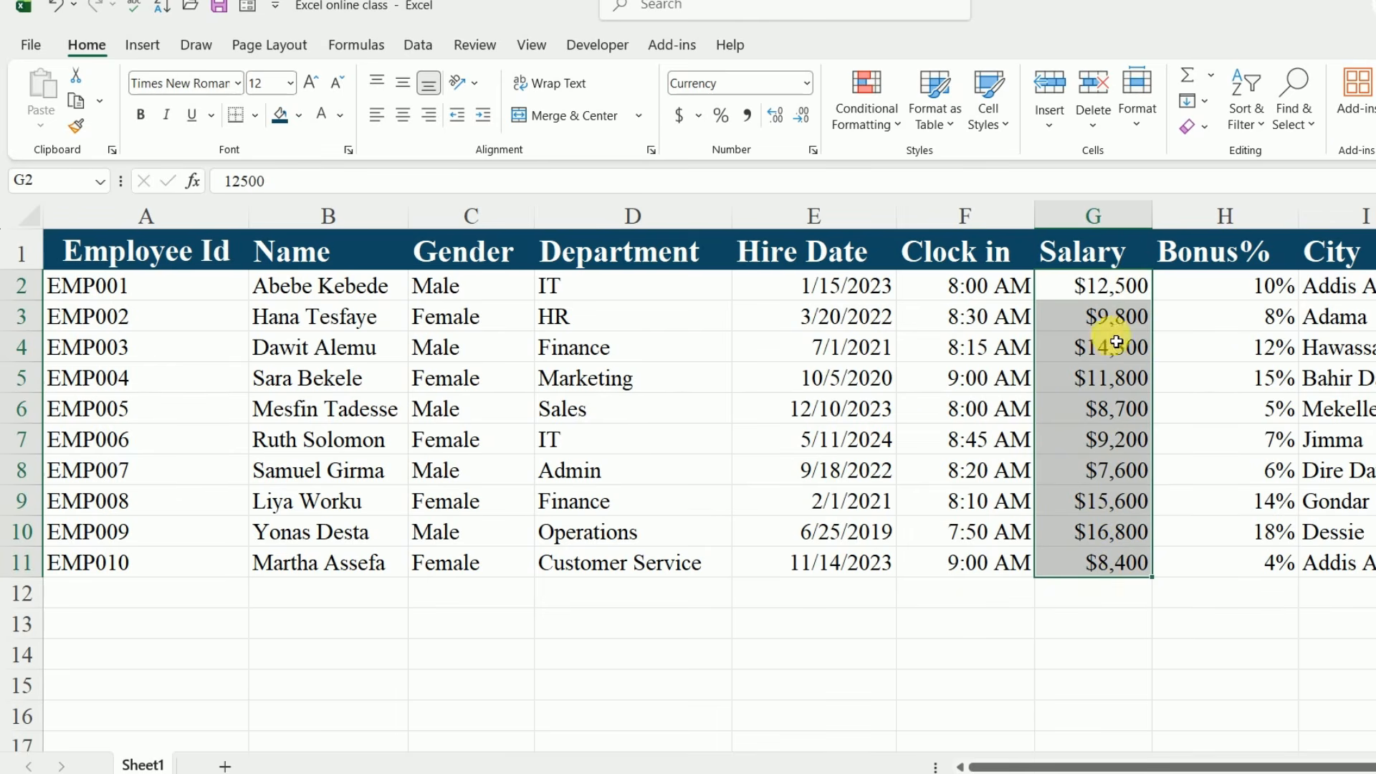
pyautogui.click(807, 84)
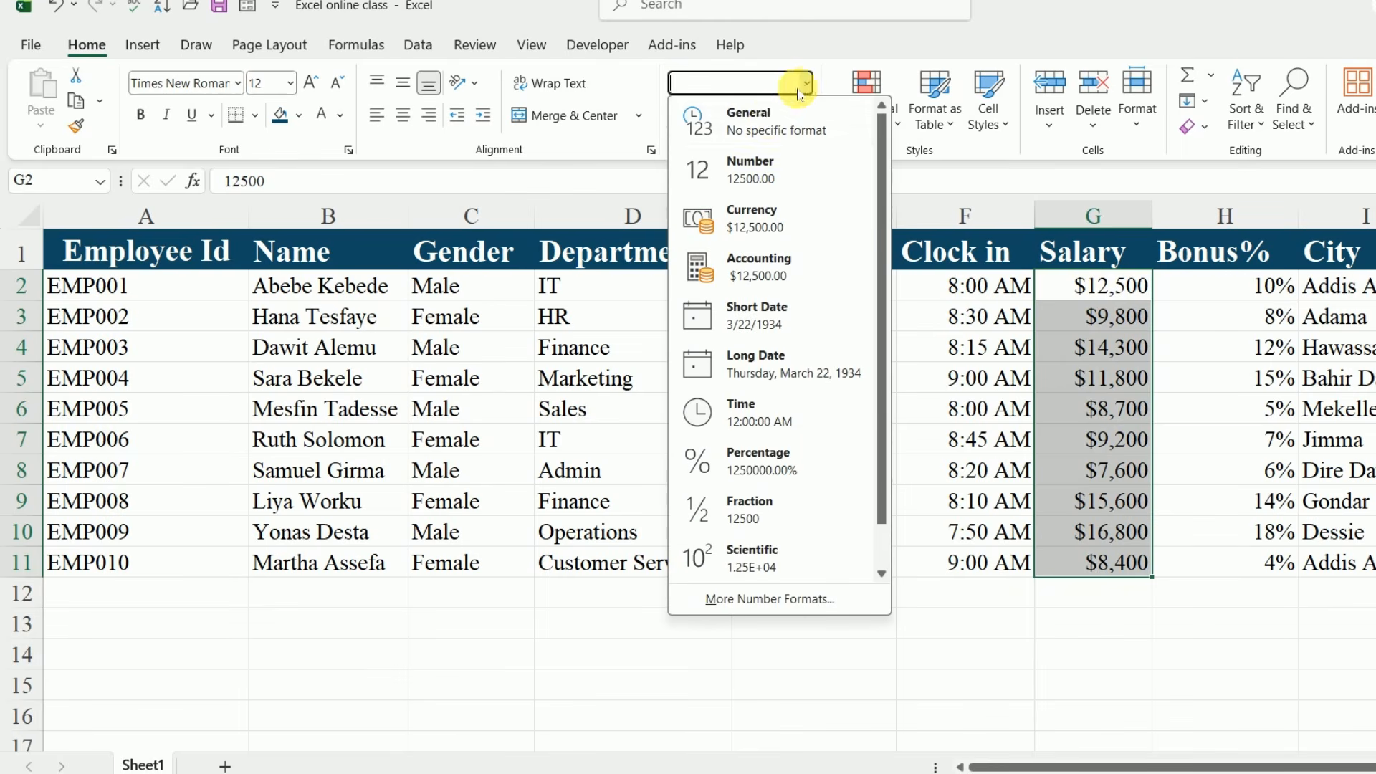
pyautogui.click(749, 169)
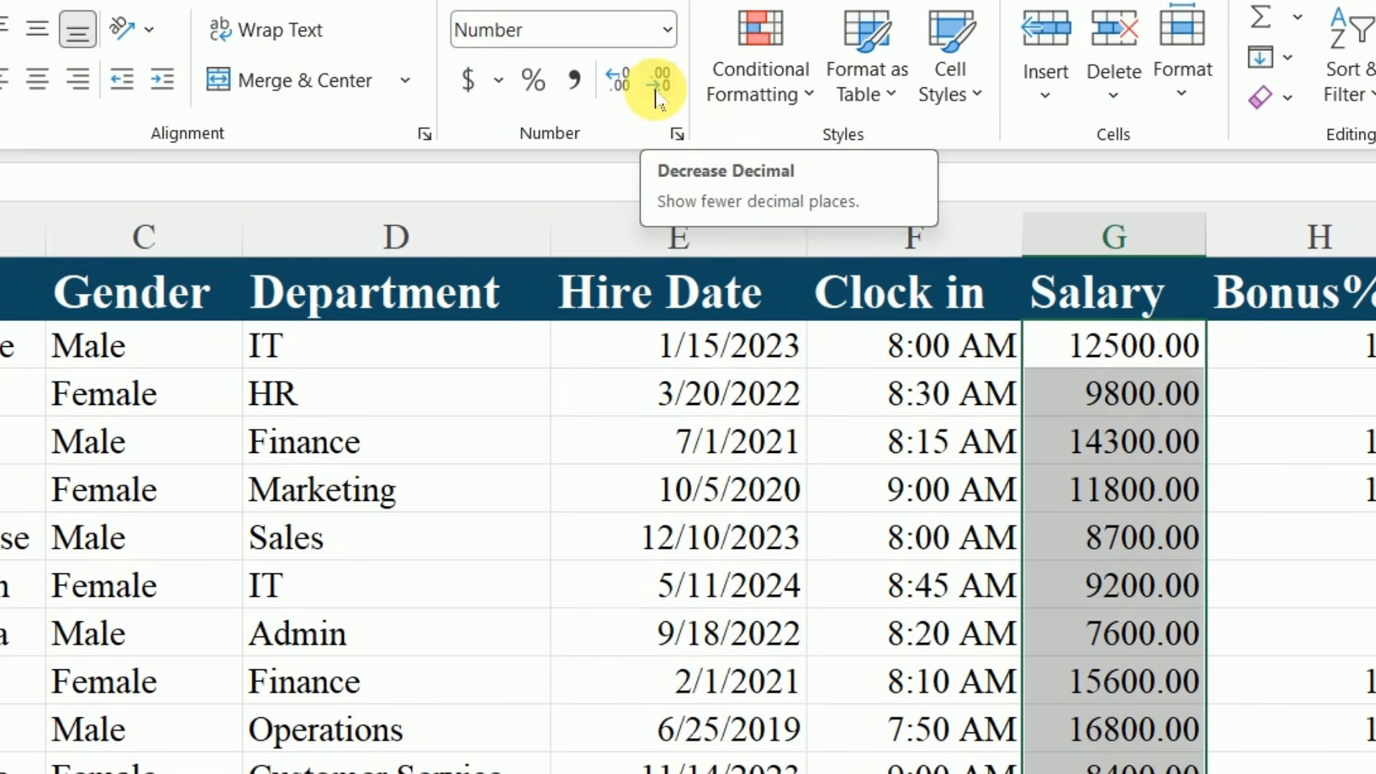
pyautogui.click(658, 99)
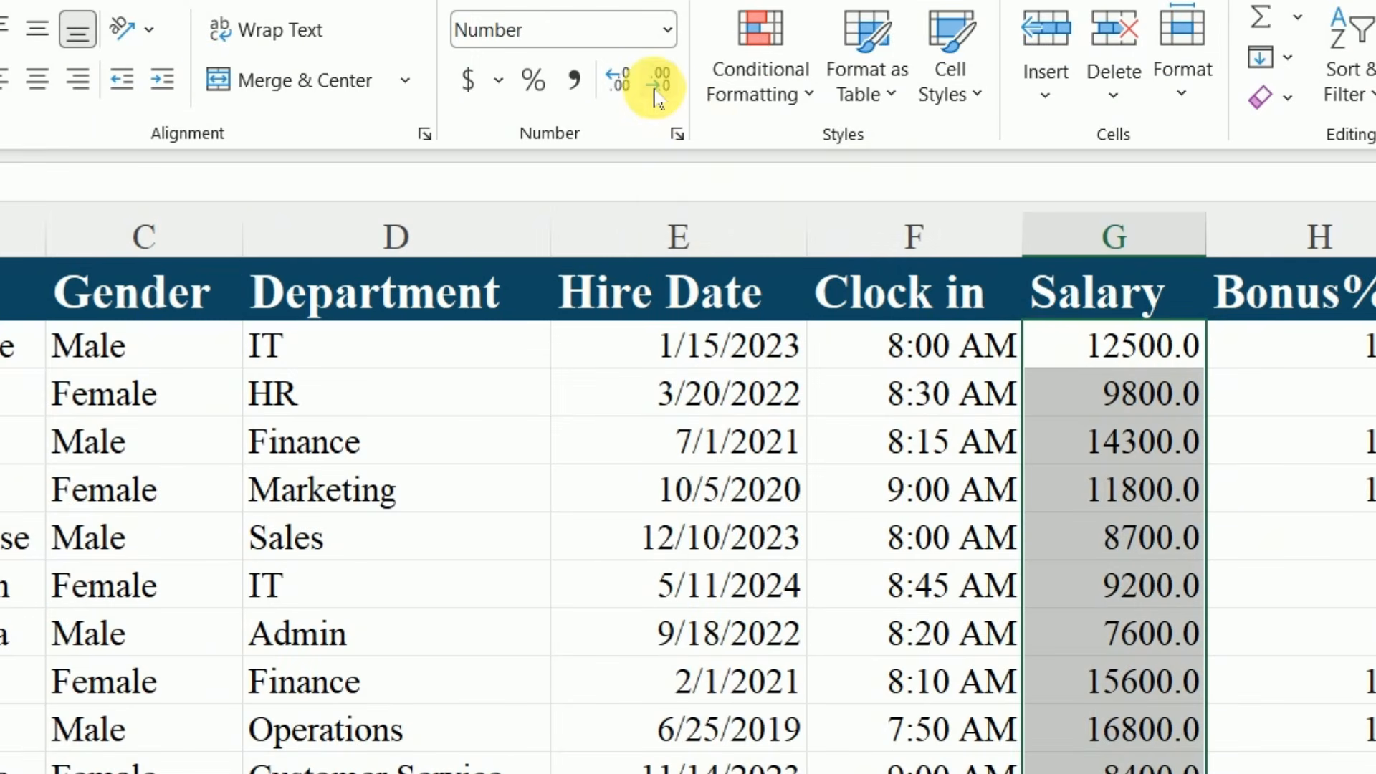
pyautogui.click(656, 99)
pyautogui.click(626, 99)
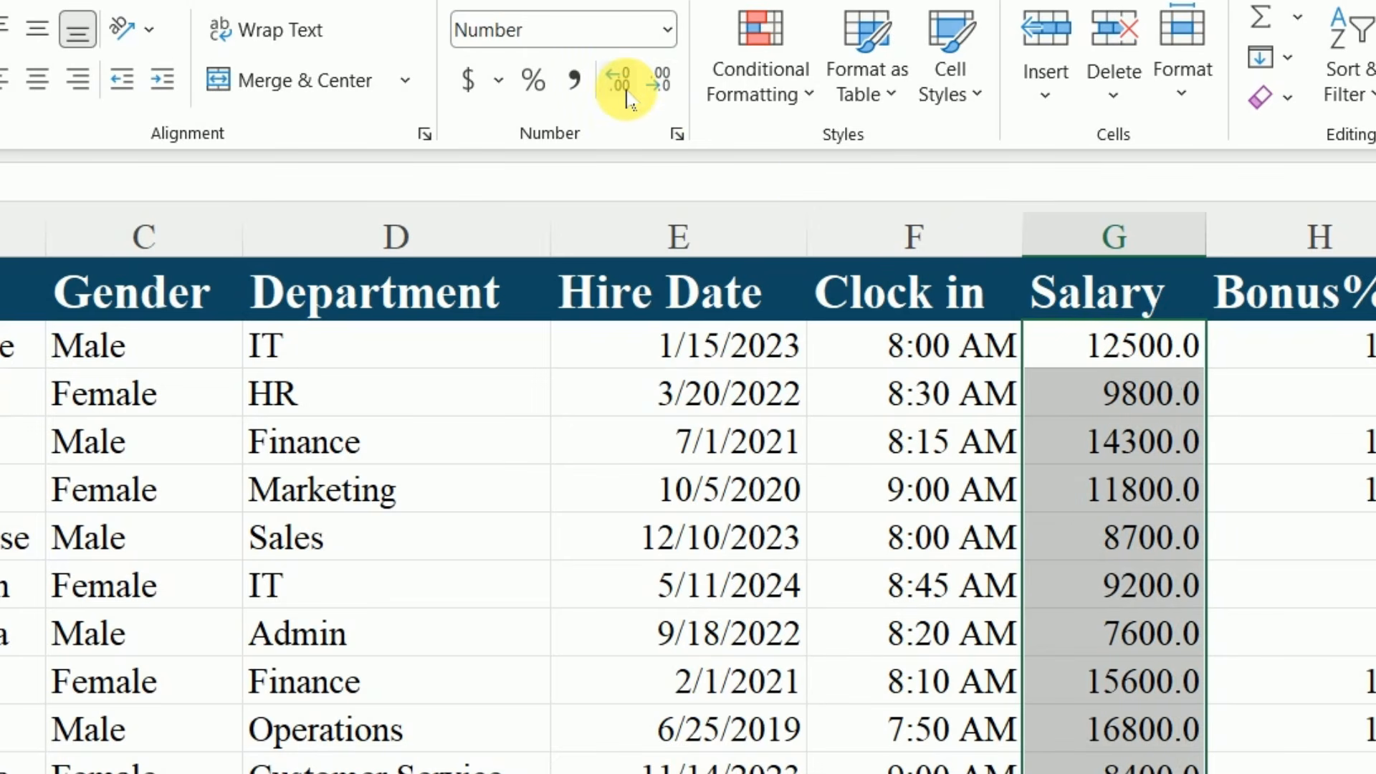
pyautogui.click(659, 84)
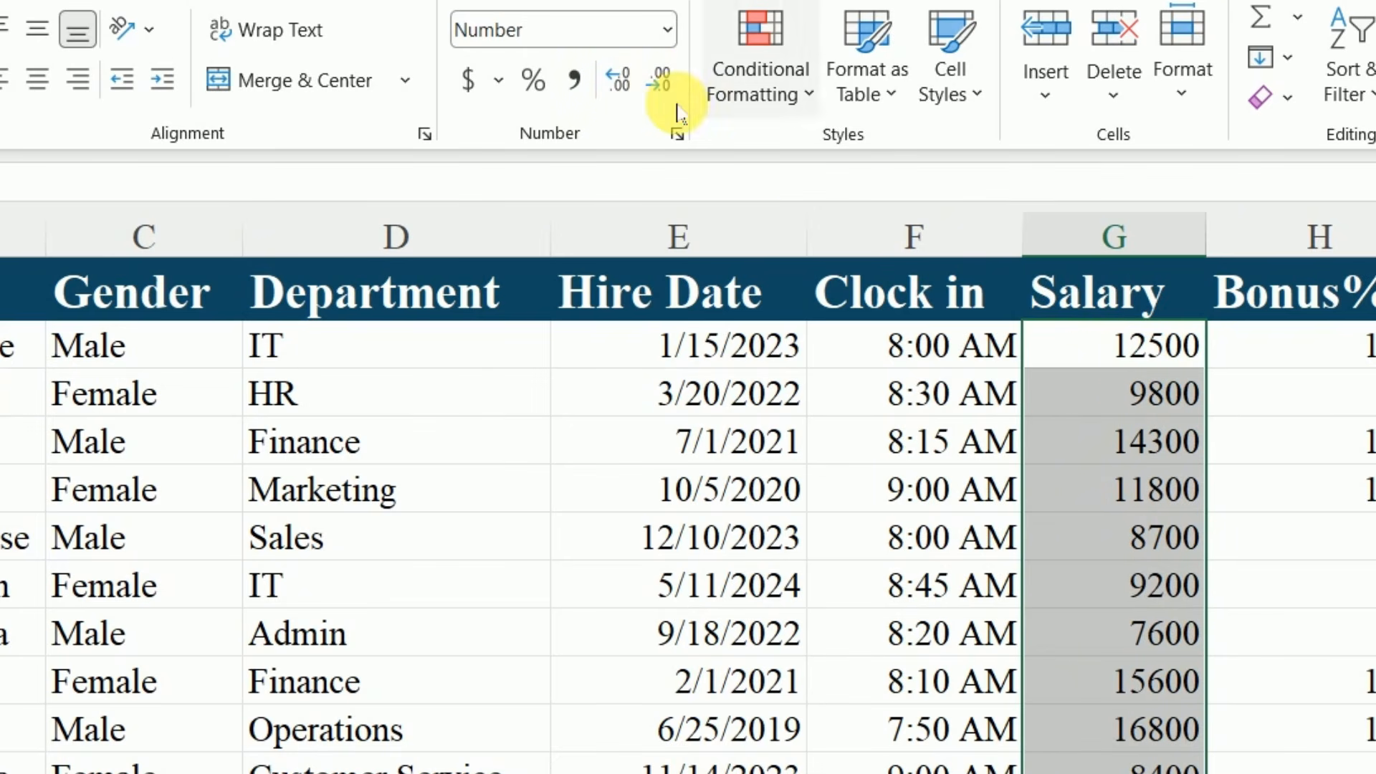
pyautogui.click(1319, 768)
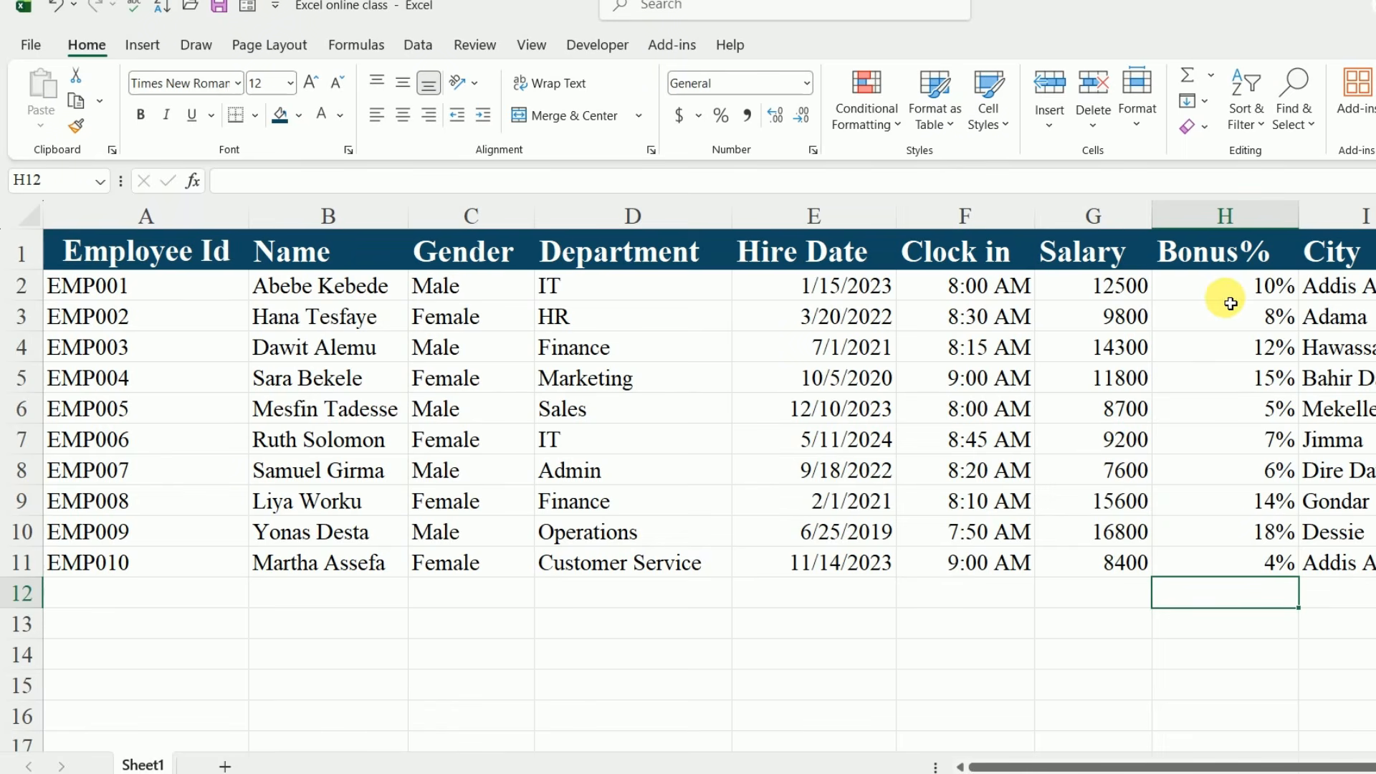
# Step: Apply the Number format to the Bonus% values in H2:H11
pyautogui.click(1239, 296)
pyautogui.click(1245, 344)
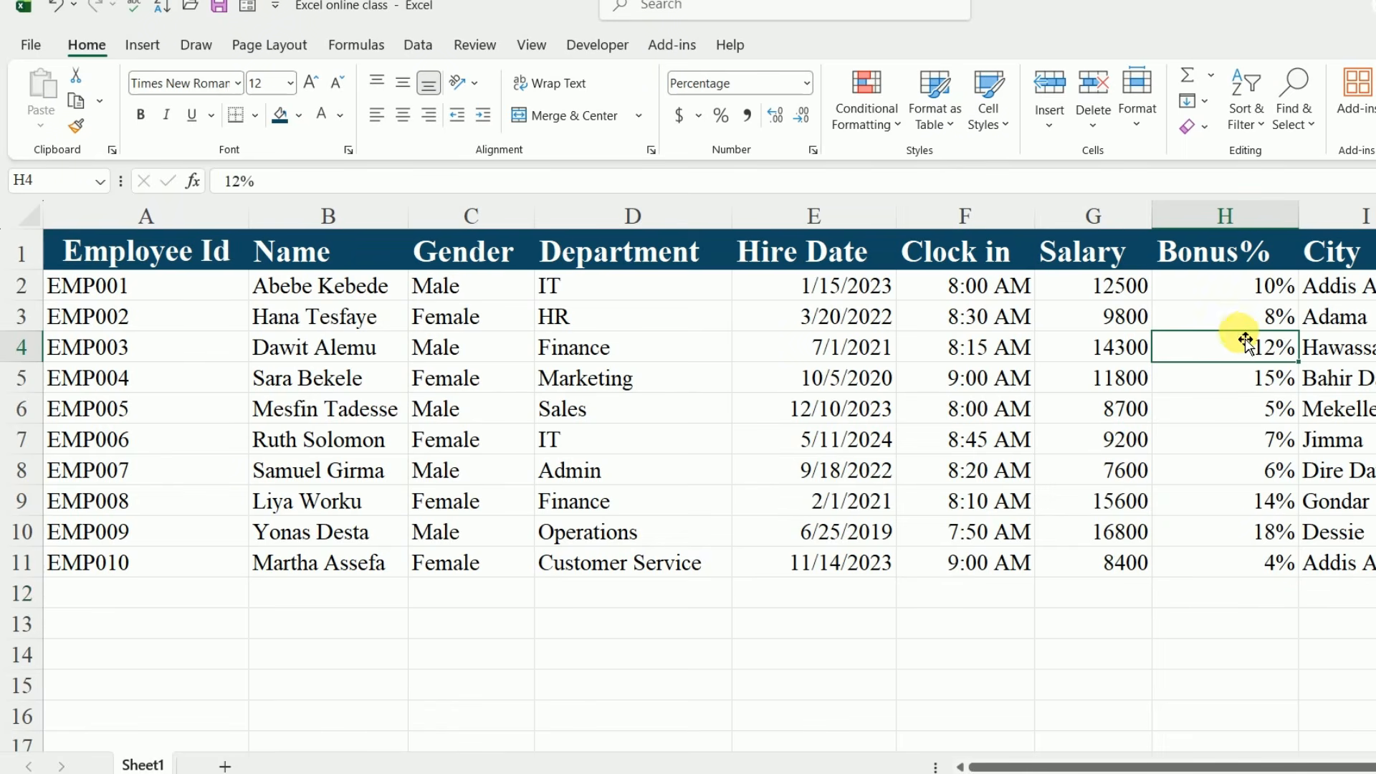
pyautogui.click(1233, 294)
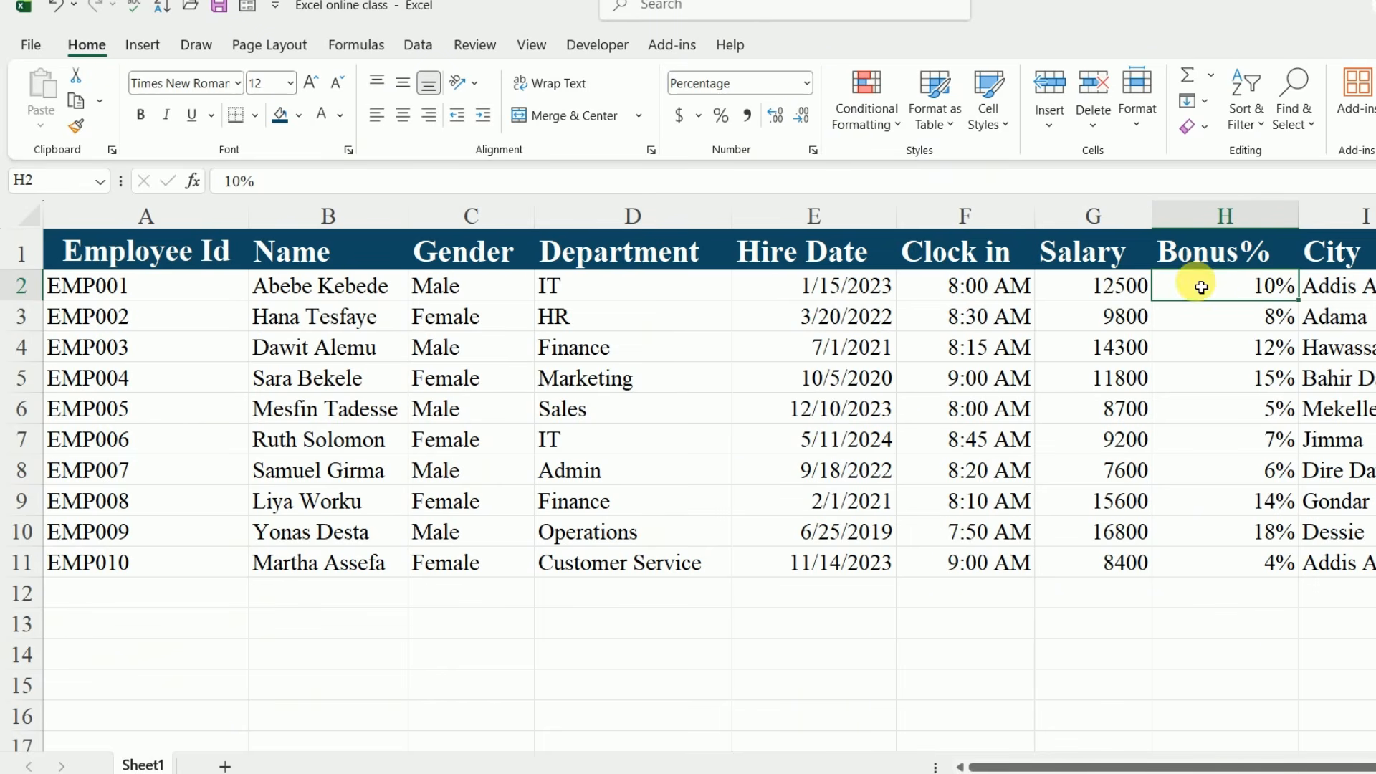
pyautogui.moveTo(1201, 287); pyautogui.dragTo(1227, 566)
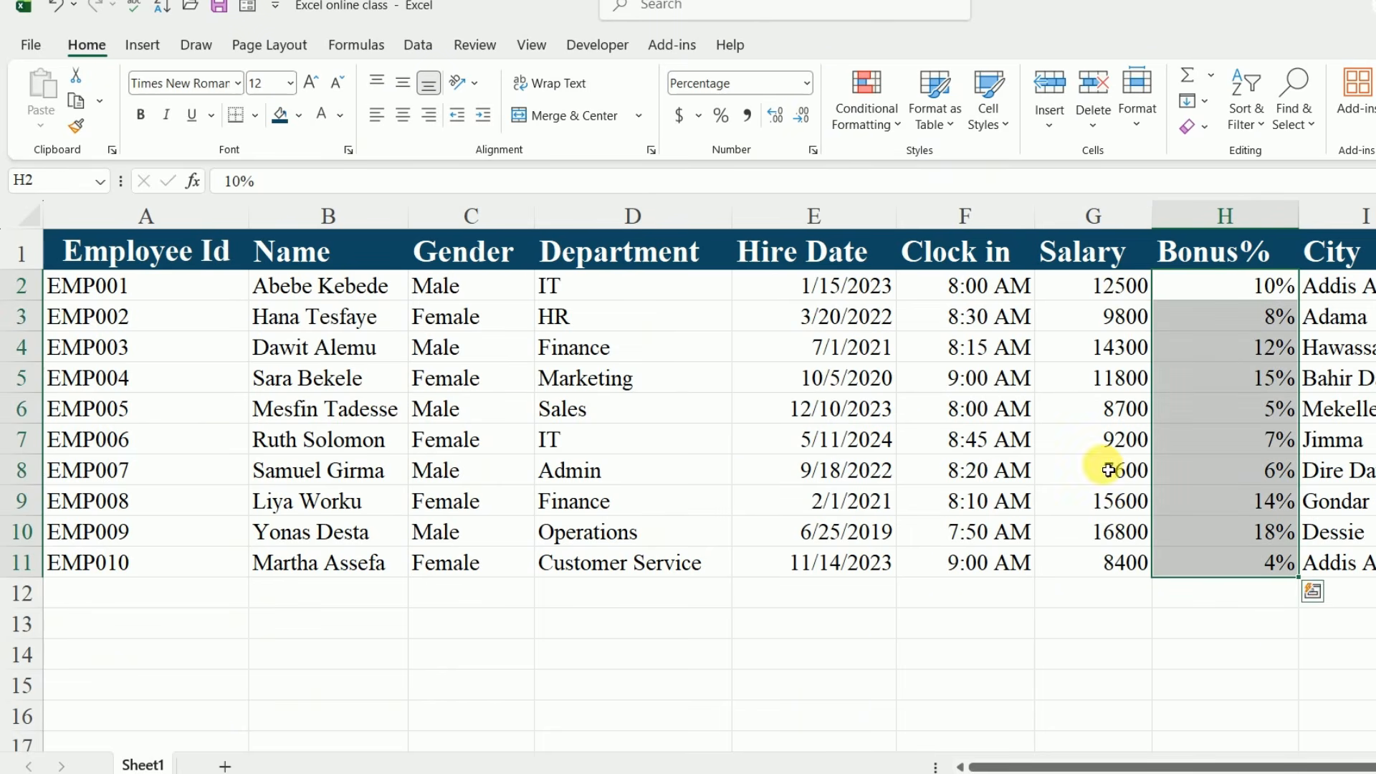
pyautogui.click(806, 88)
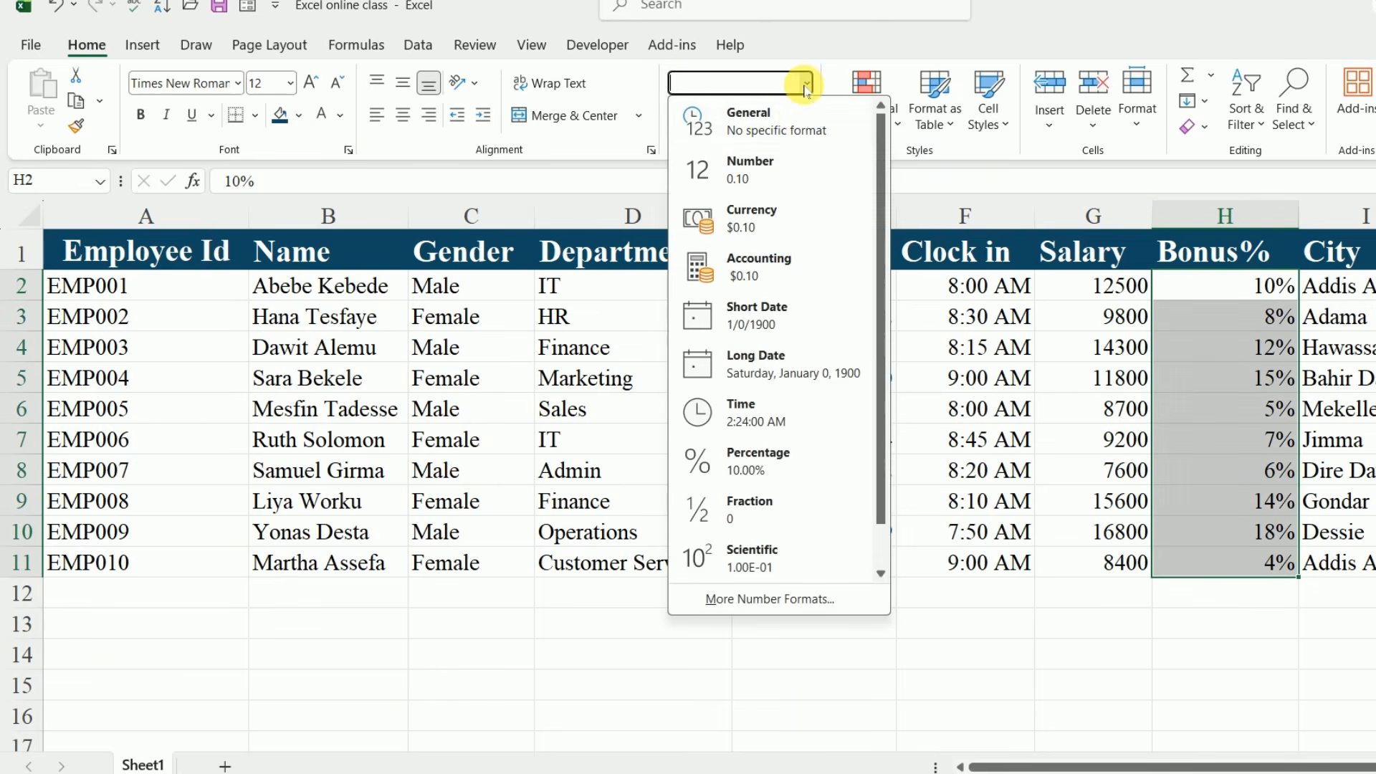
pyautogui.click(753, 172)
pyautogui.click(1251, 317)
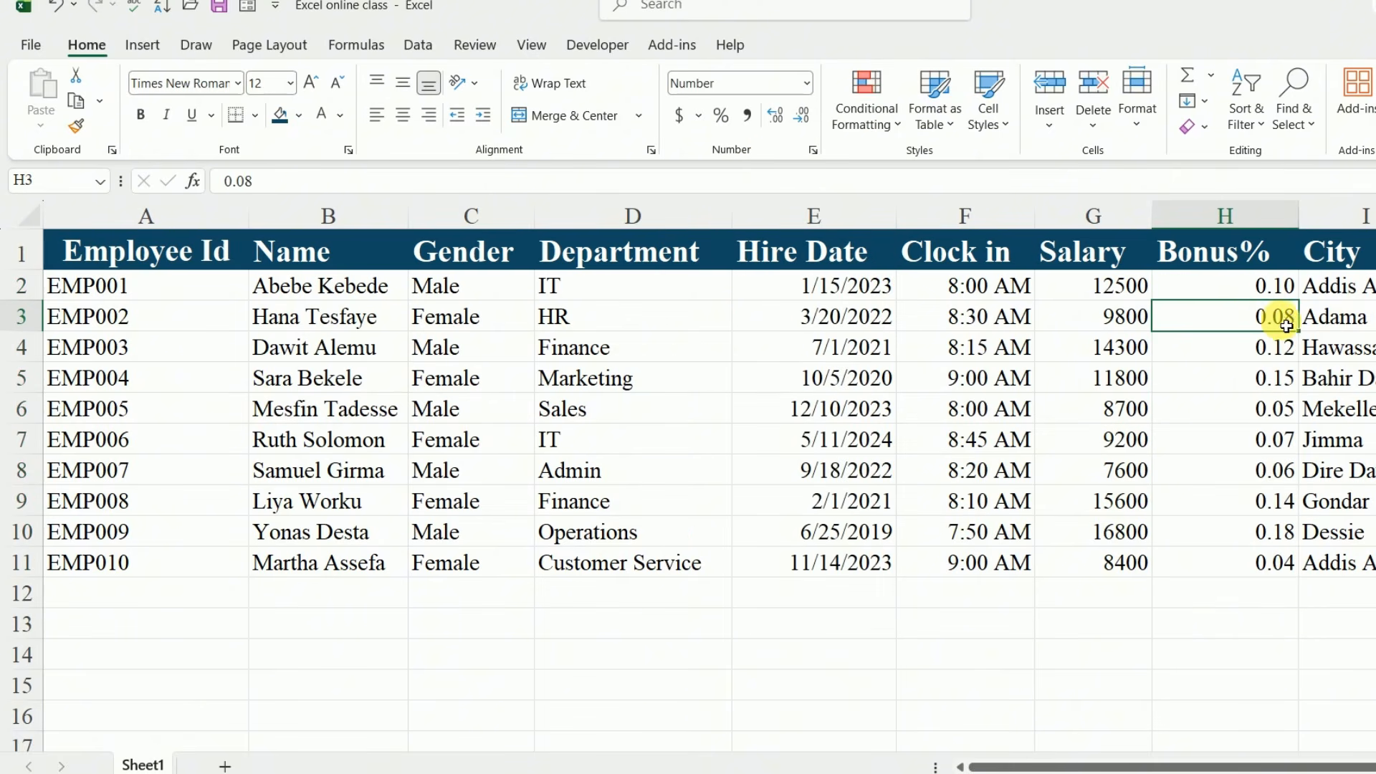
pyautogui.click(1247, 473)
# Step: Apply the Percentage format with two decimal places to the Bonus% values in H2:H11
pyautogui.moveTo(1245, 290); pyautogui.dragTo(1247, 348)
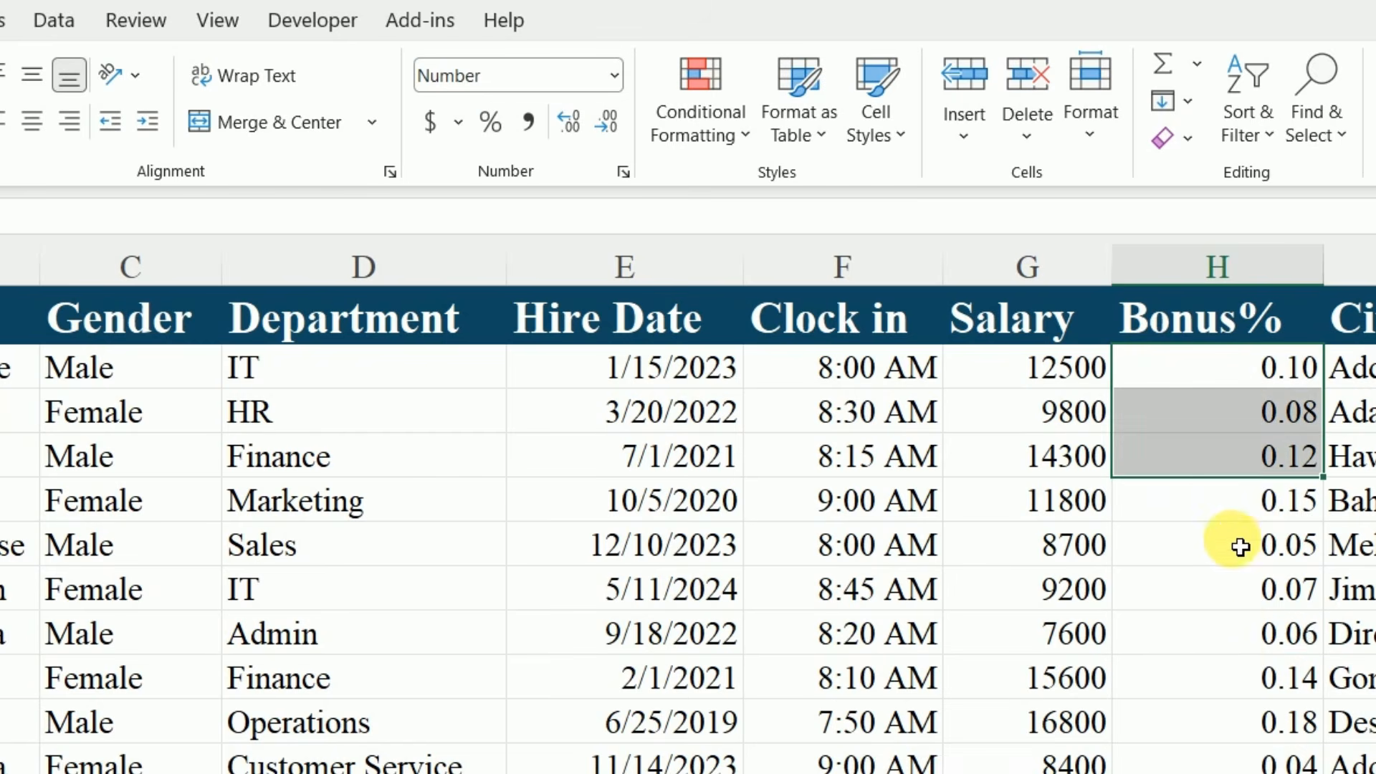
pyautogui.moveTo(1241, 547); pyautogui.dragTo(1223, 762)
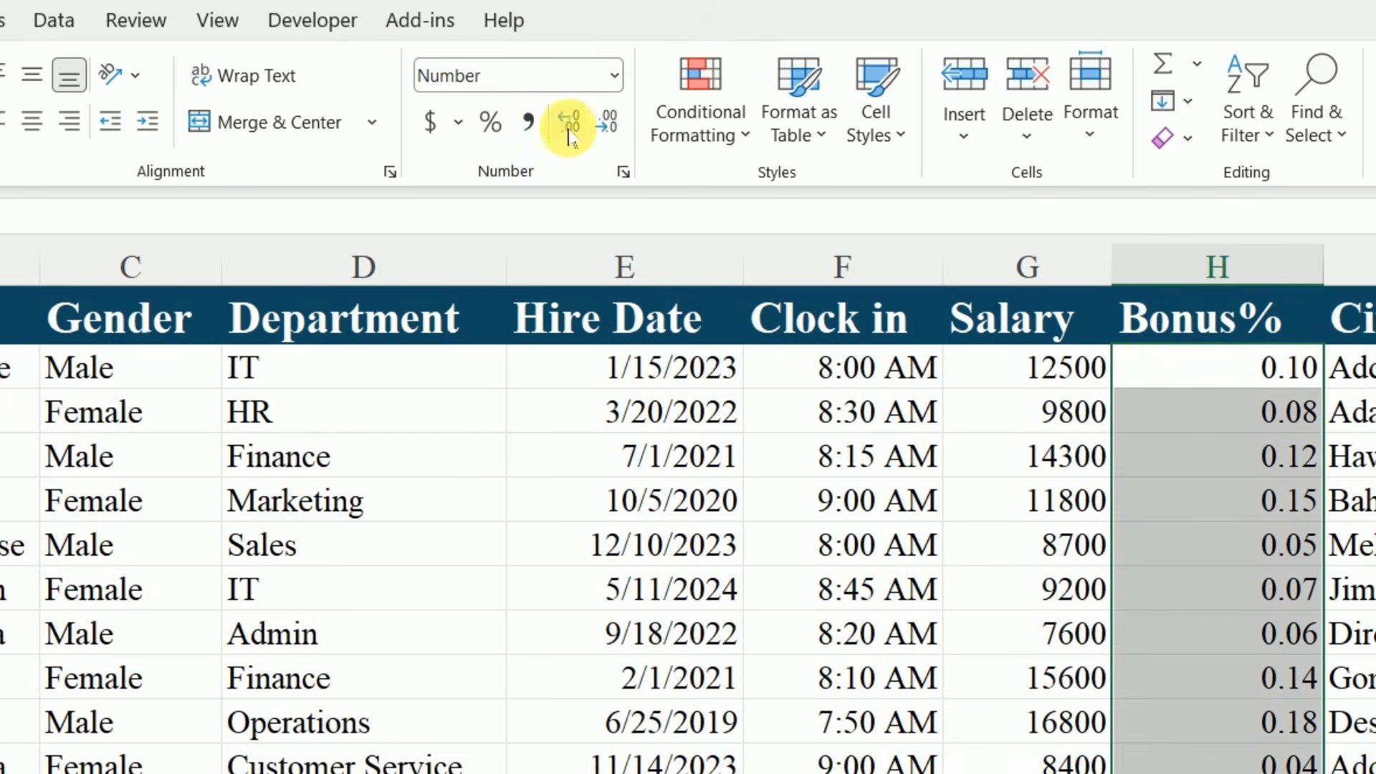
pyautogui.click(613, 76)
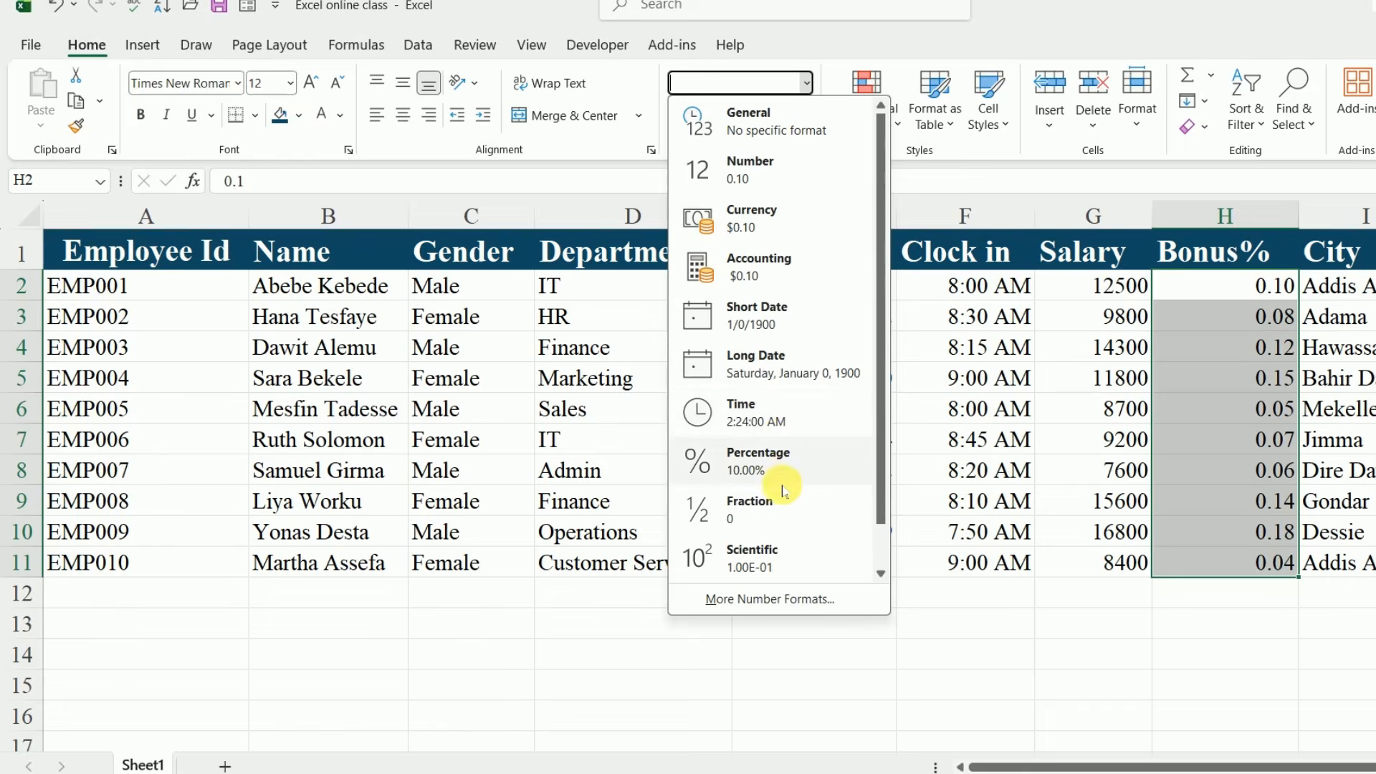
pyautogui.click(792, 473)
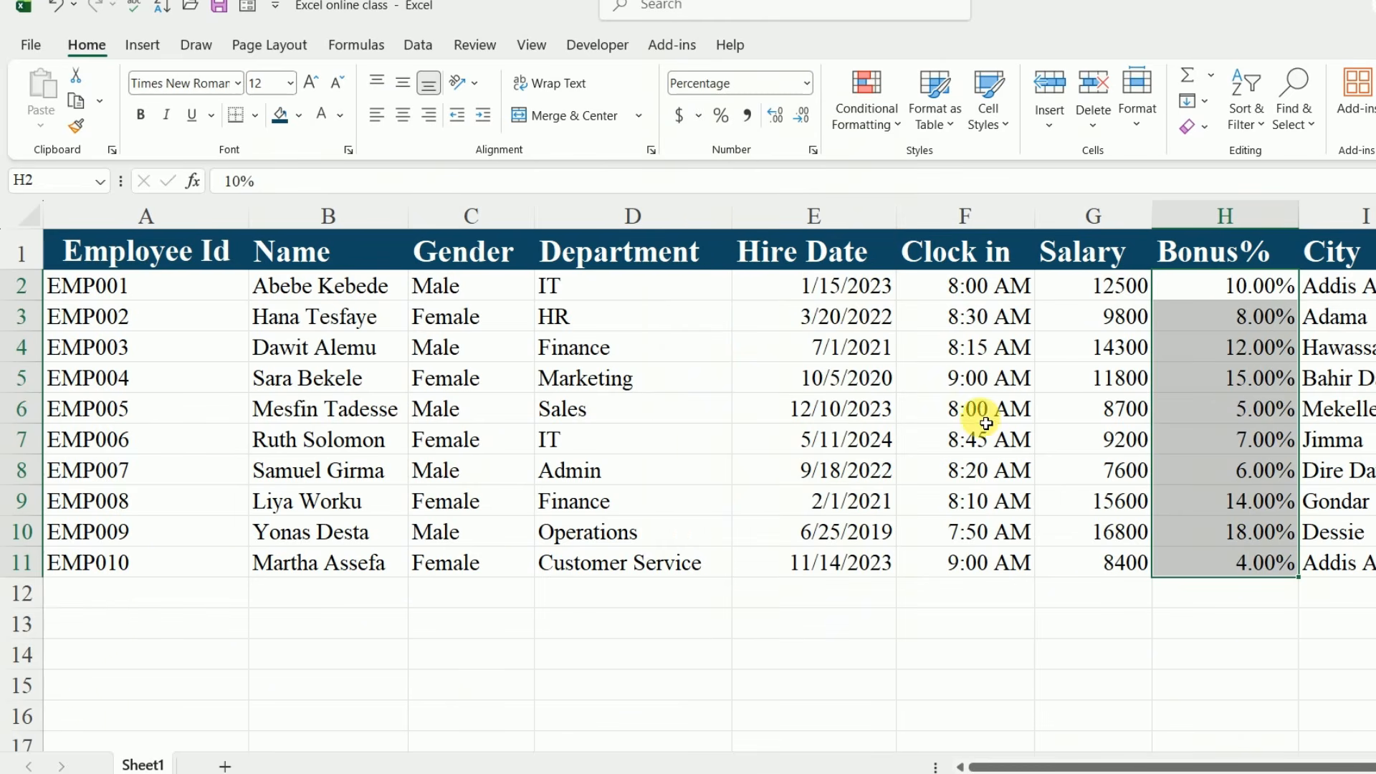
pyautogui.click(1254, 350)
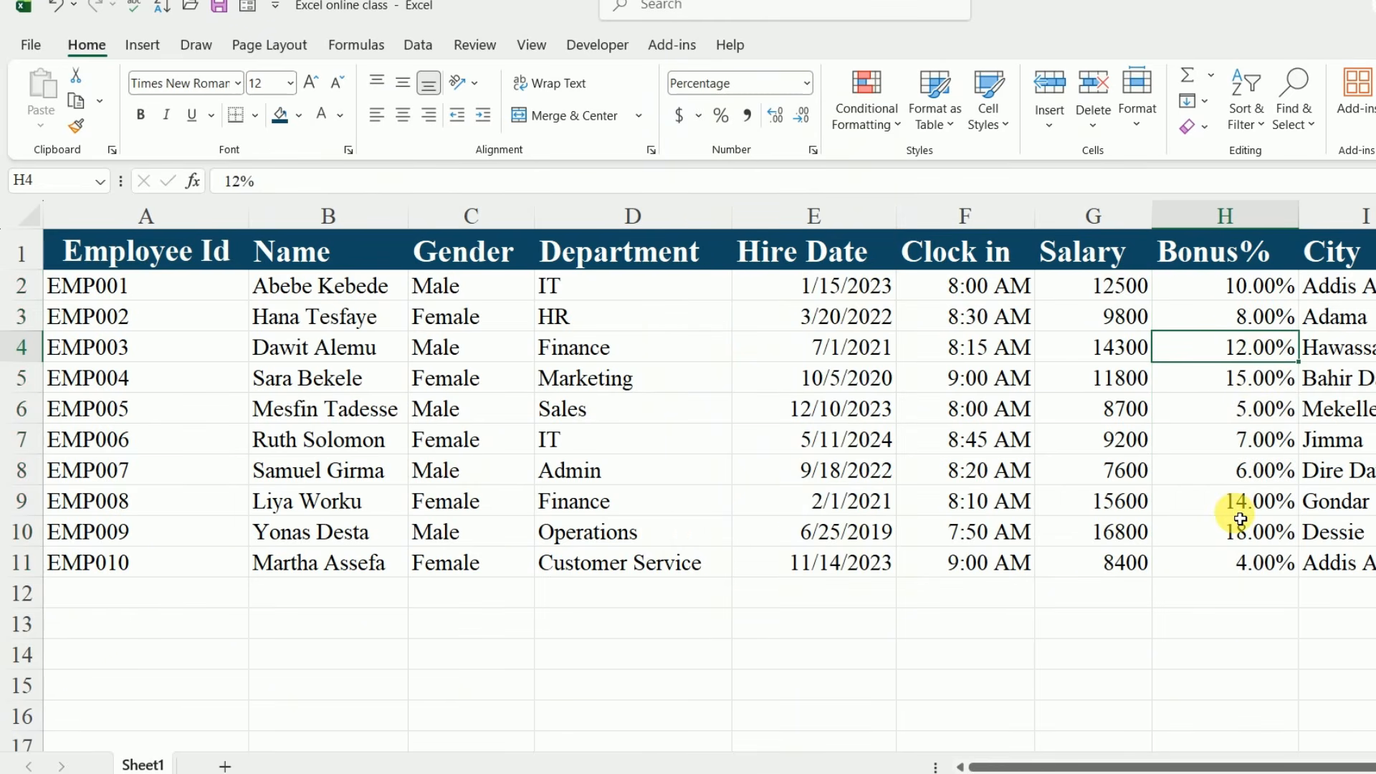
pyautogui.click(1099, 298)
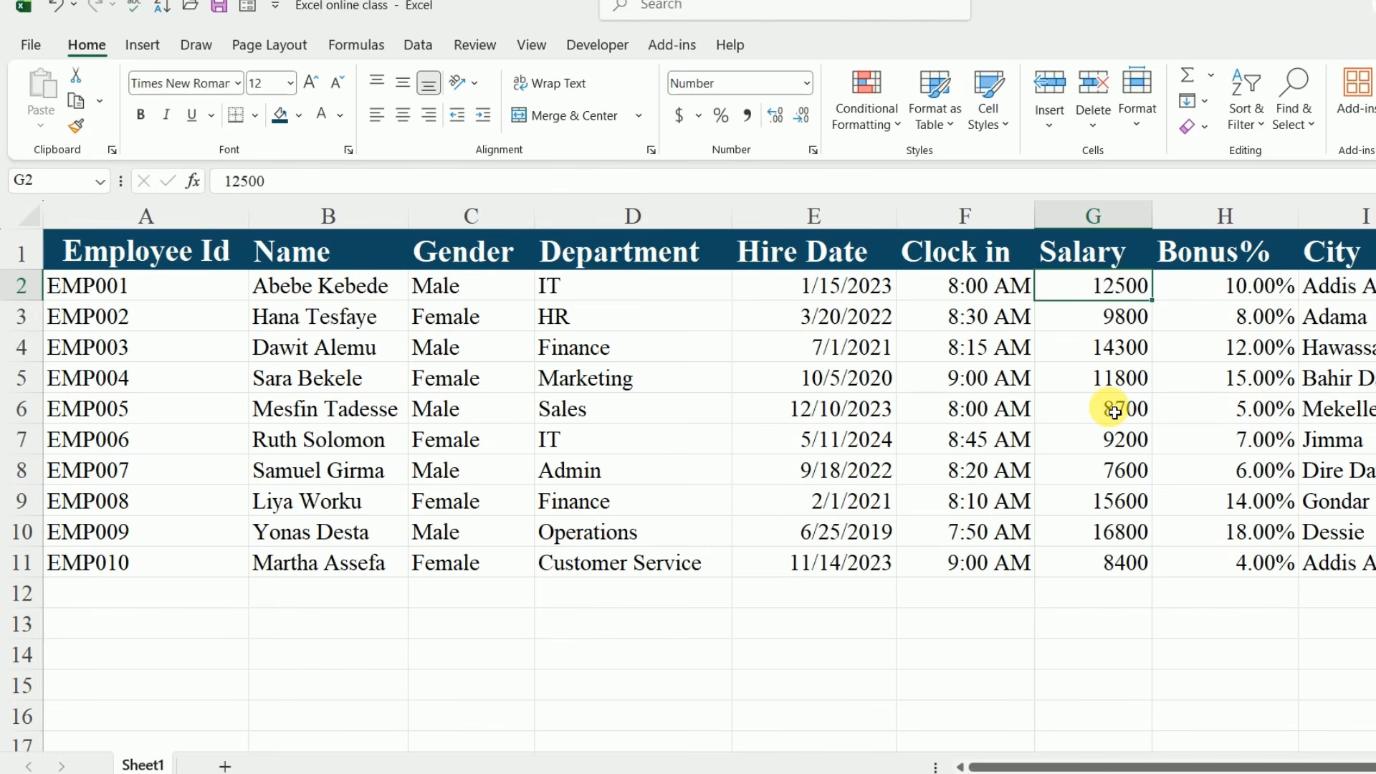
# Step: Apply the comma style to the salaries in G2:G11 and reduce them to no decimal places
pyautogui.moveTo(1134, 281); pyautogui.dragTo(1121, 559)
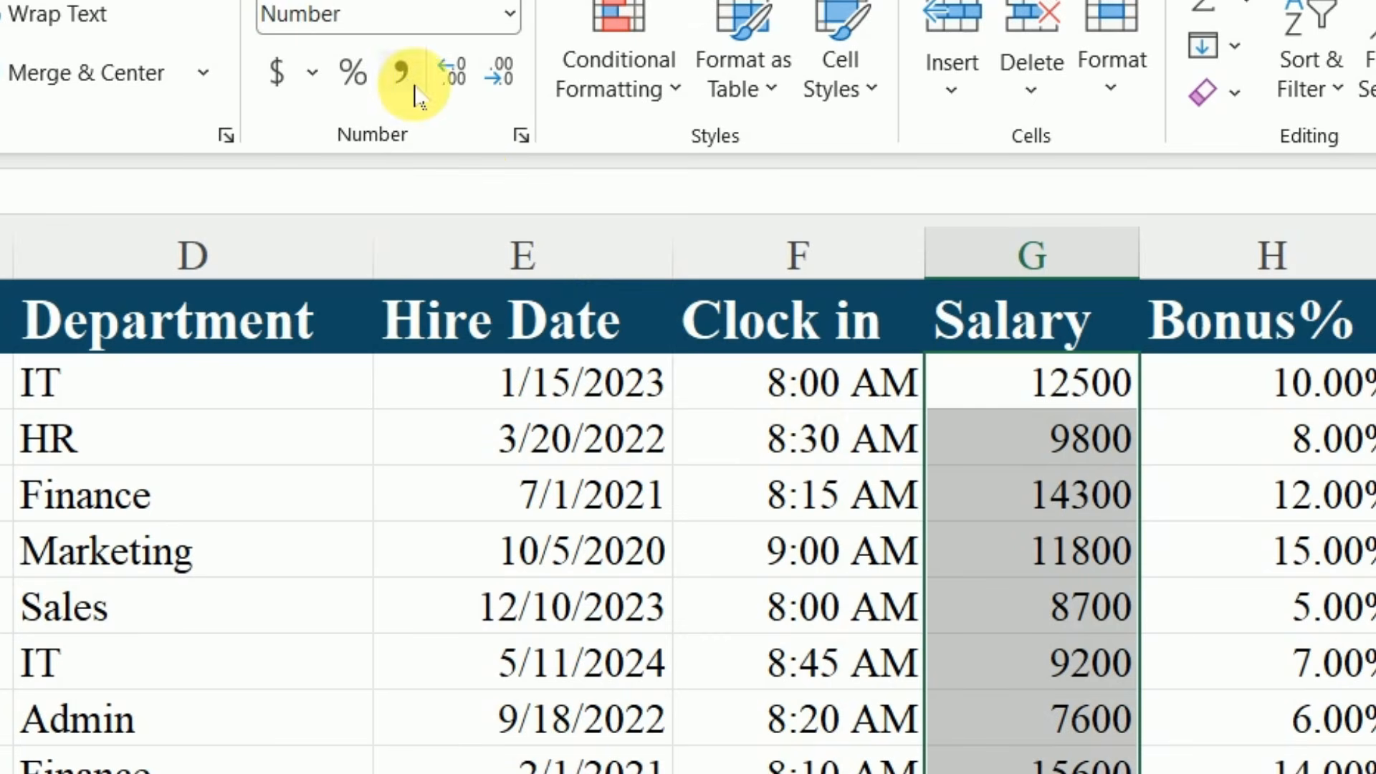
pyautogui.click(400, 74)
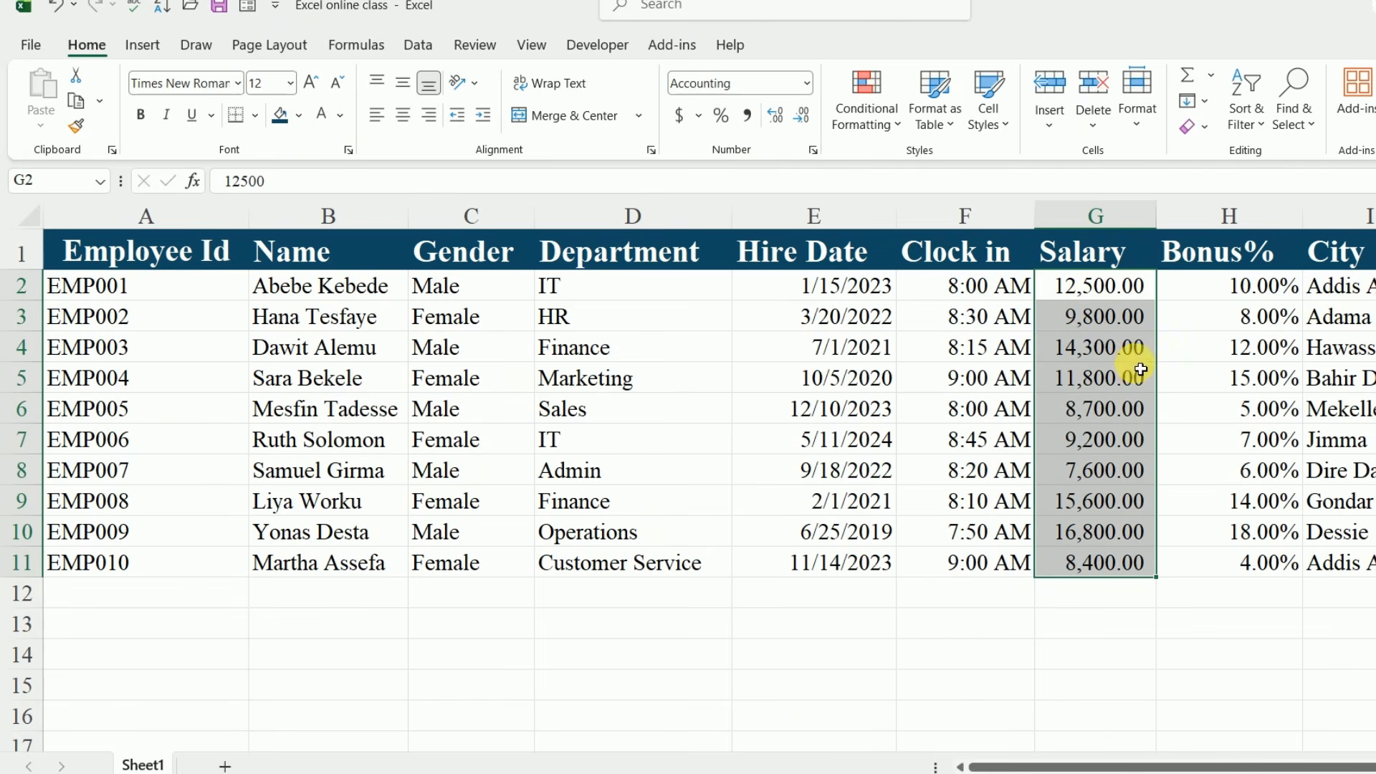
pyautogui.click(803, 117)
pyautogui.click(803, 117)
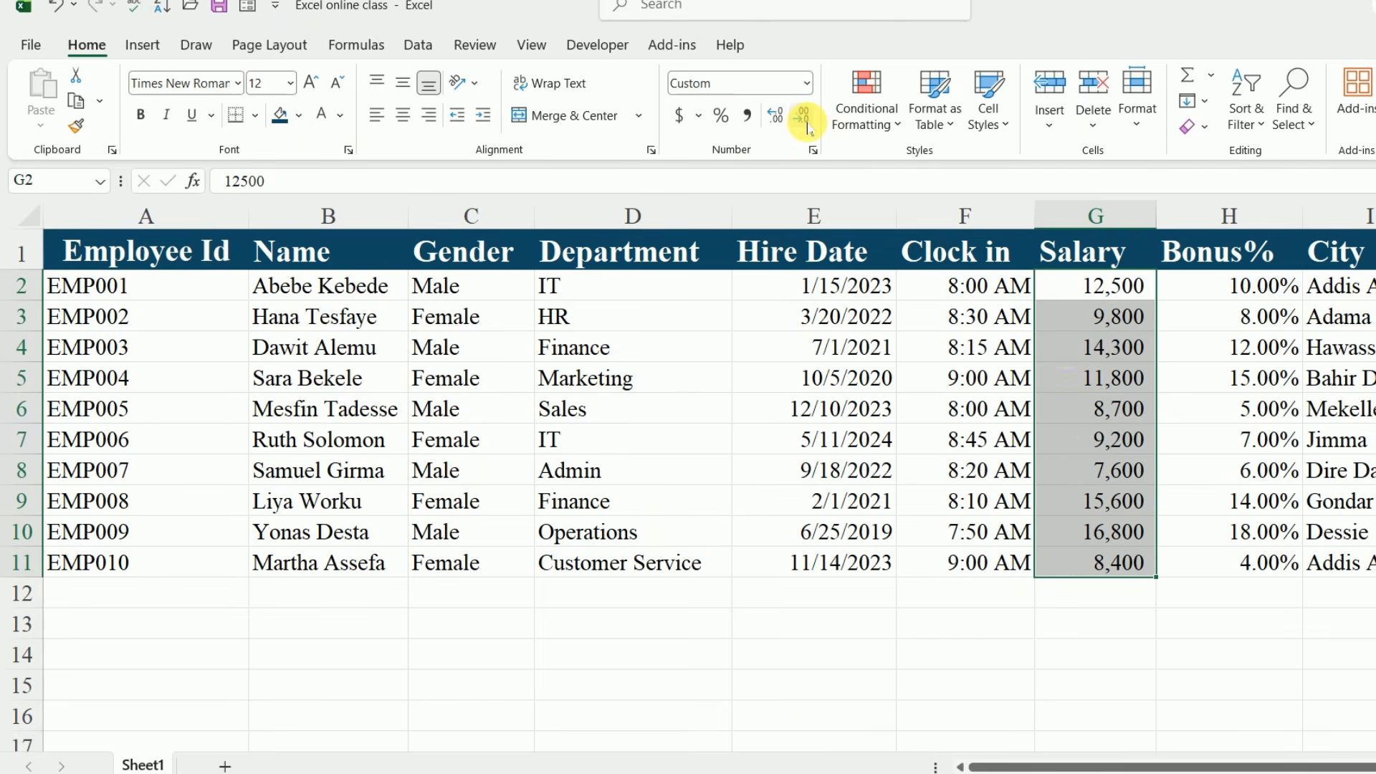
pyautogui.click(1230, 654)
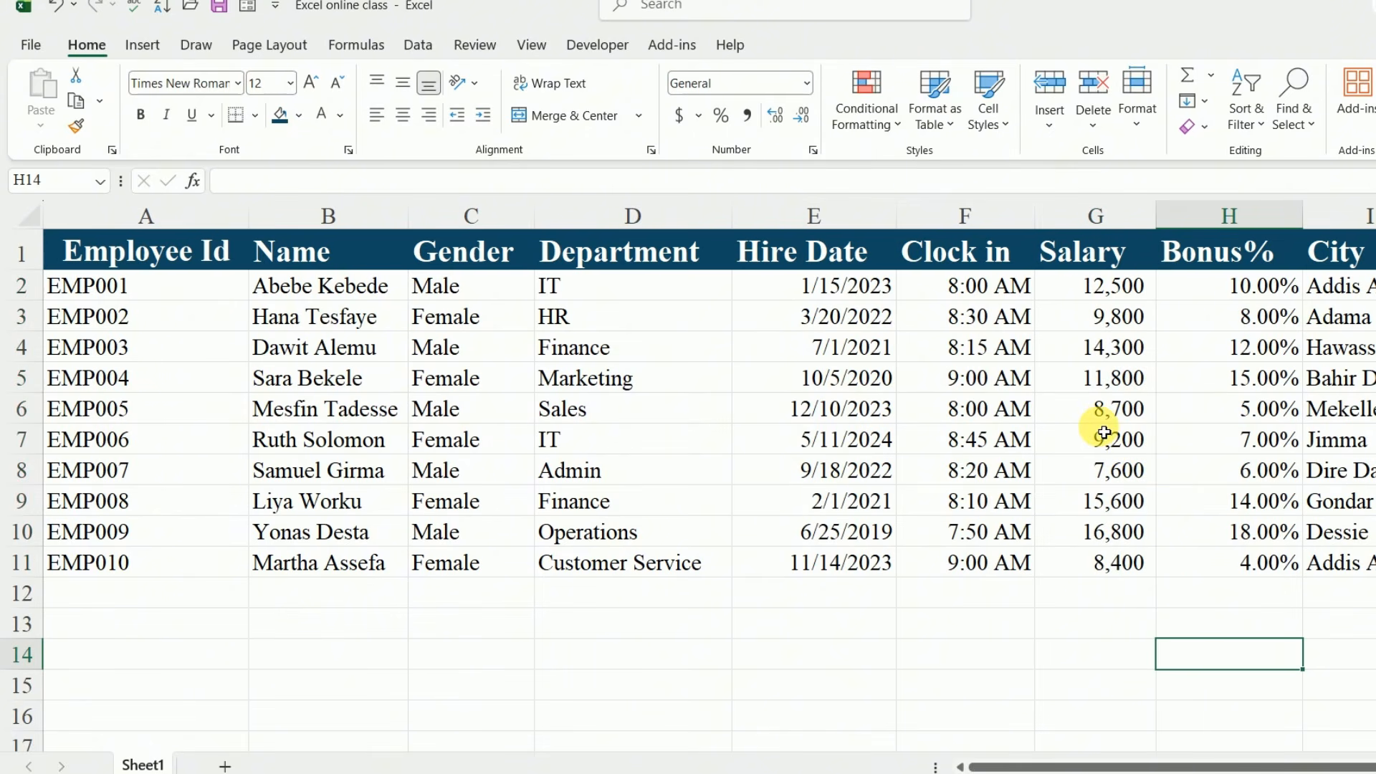
# Step: Apply the Long Date format to the hire dates in E2:E11
pyautogui.click(851, 308)
pyautogui.click(855, 293)
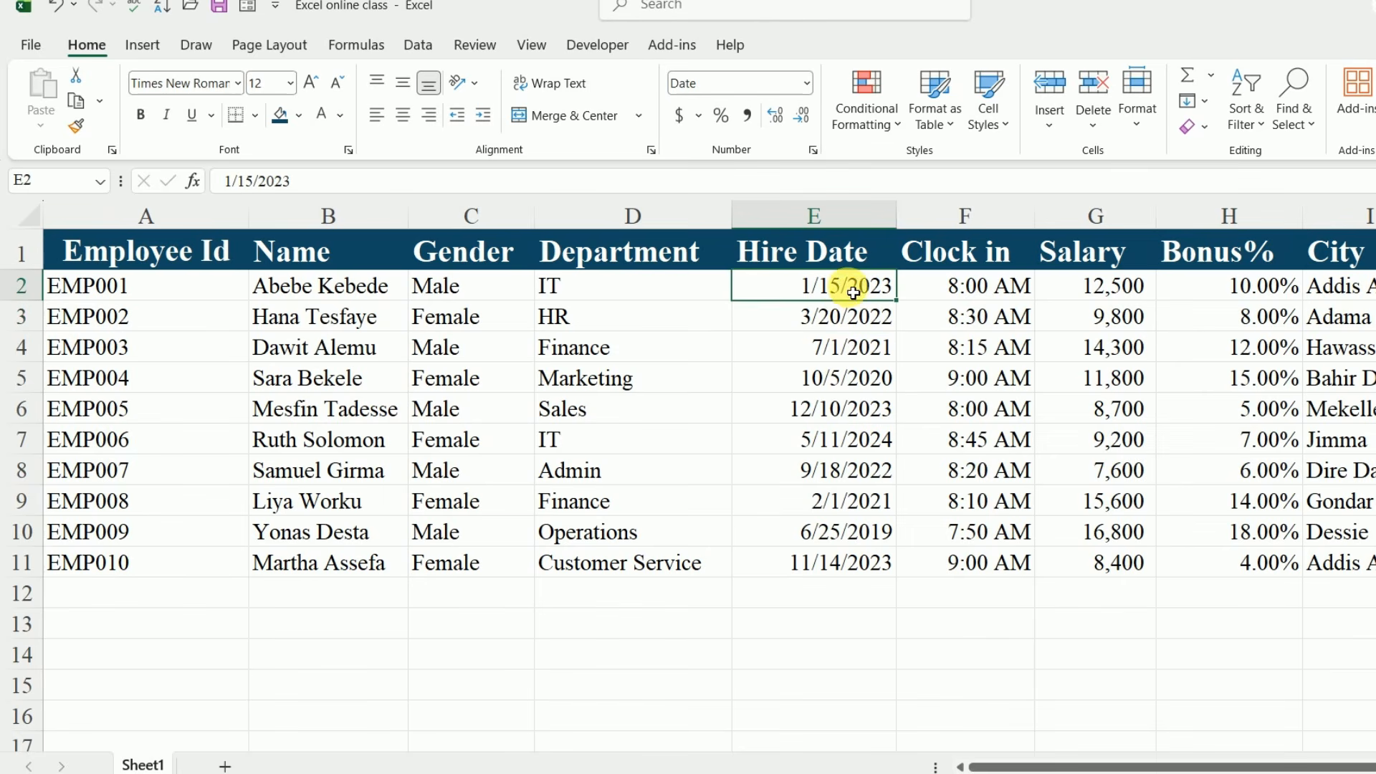
pyautogui.moveTo(849, 296); pyautogui.dragTo(860, 568)
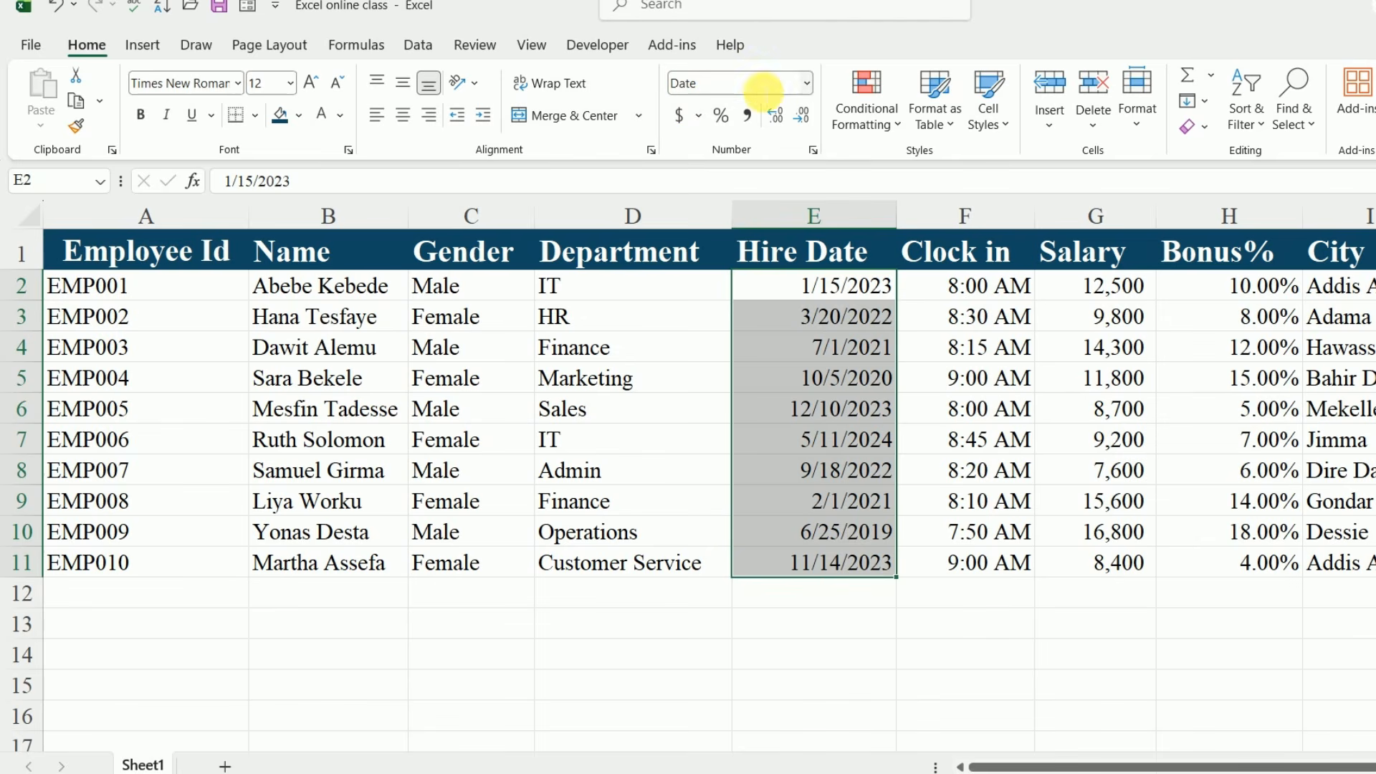
pyautogui.click(808, 85)
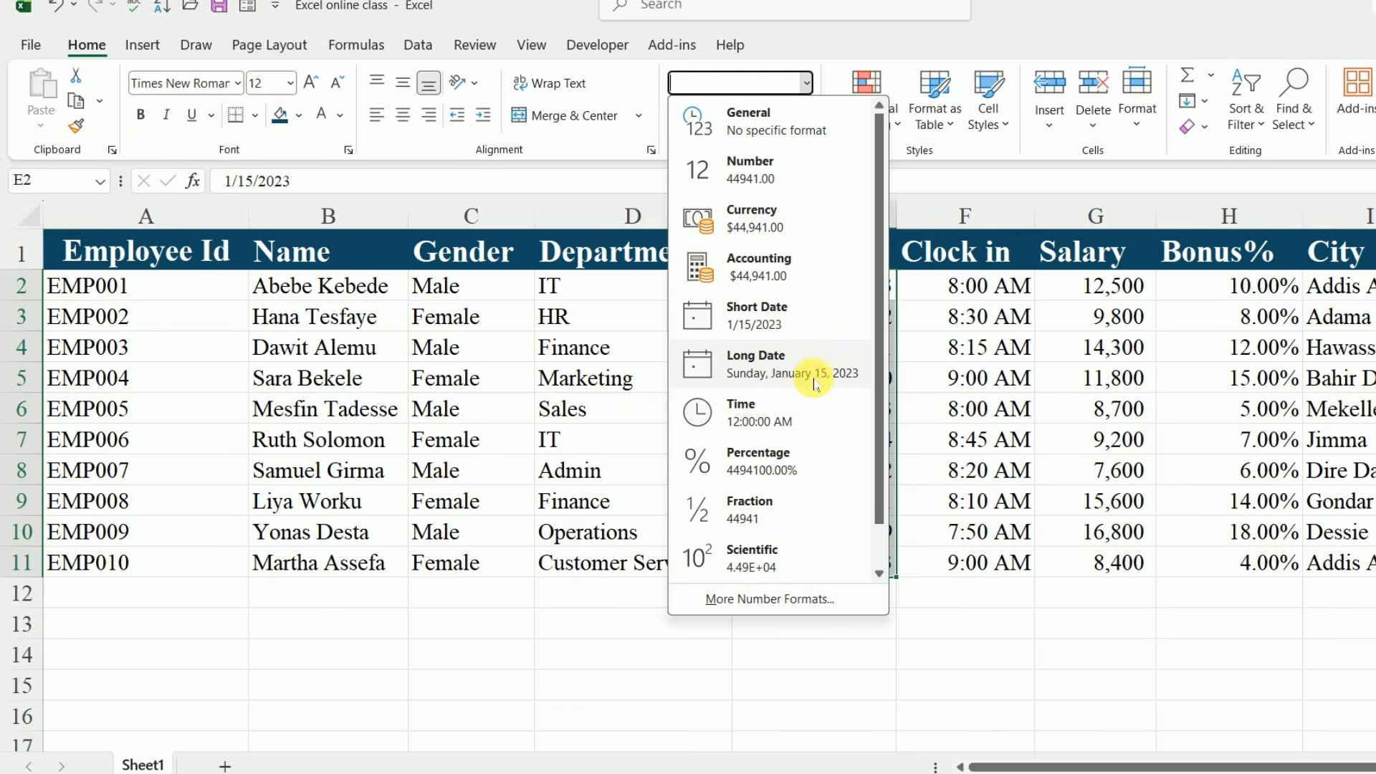
pyautogui.click(815, 383)
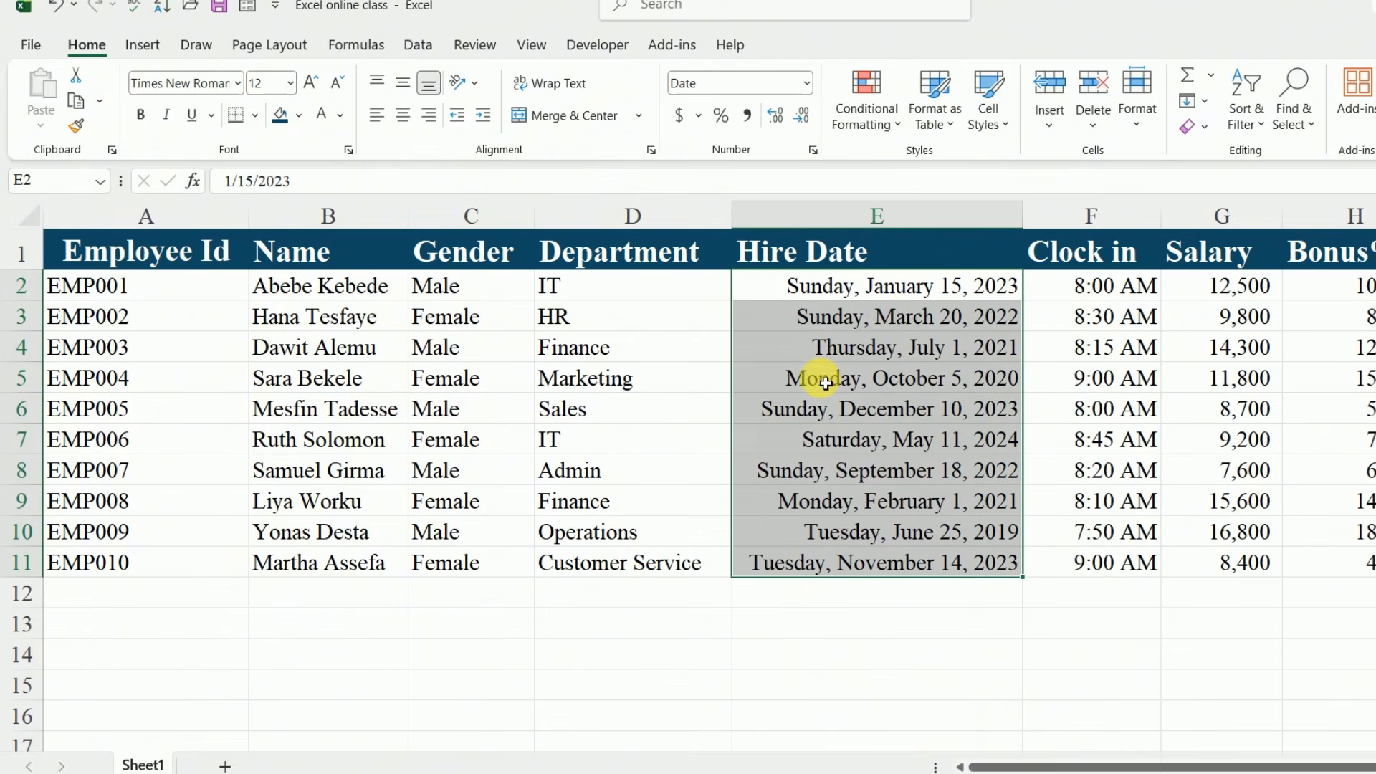
pyautogui.click(892, 316)
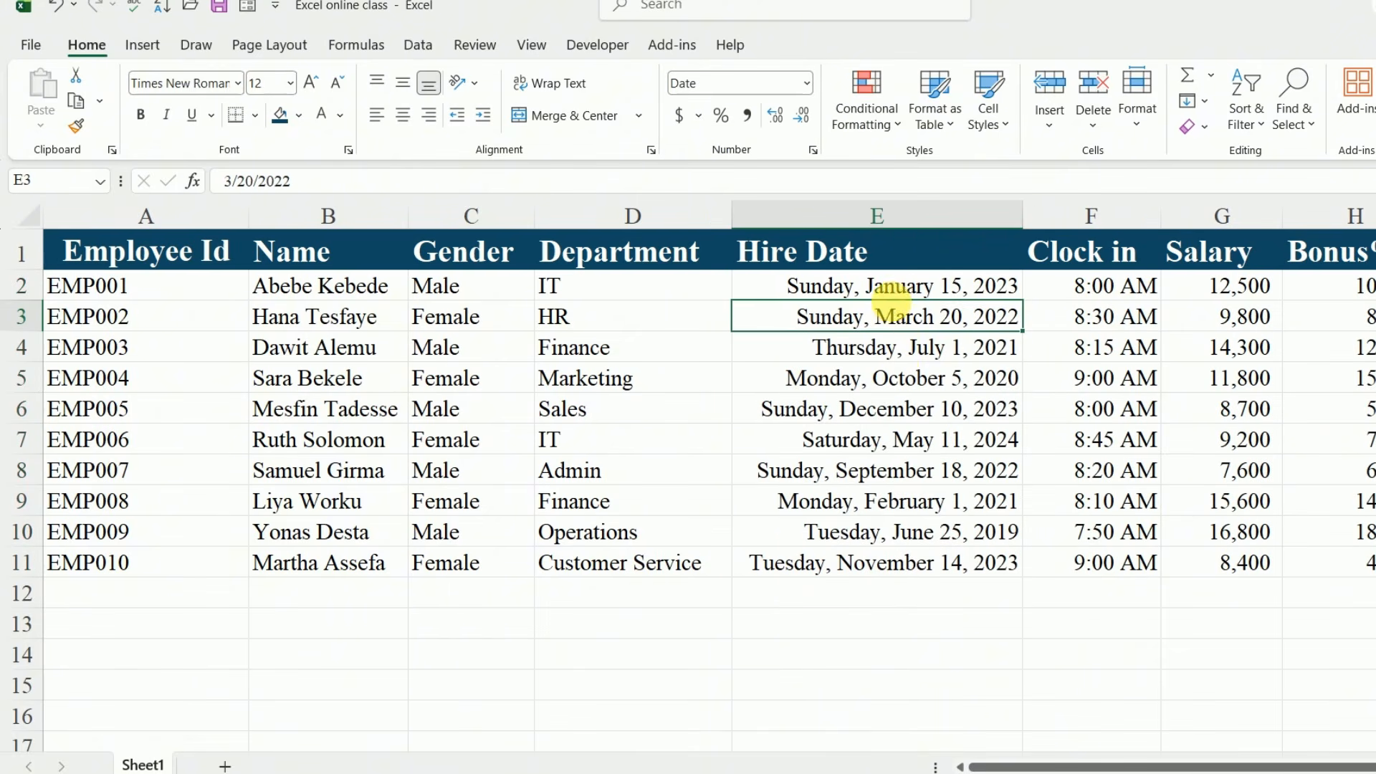
pyautogui.click(892, 286)
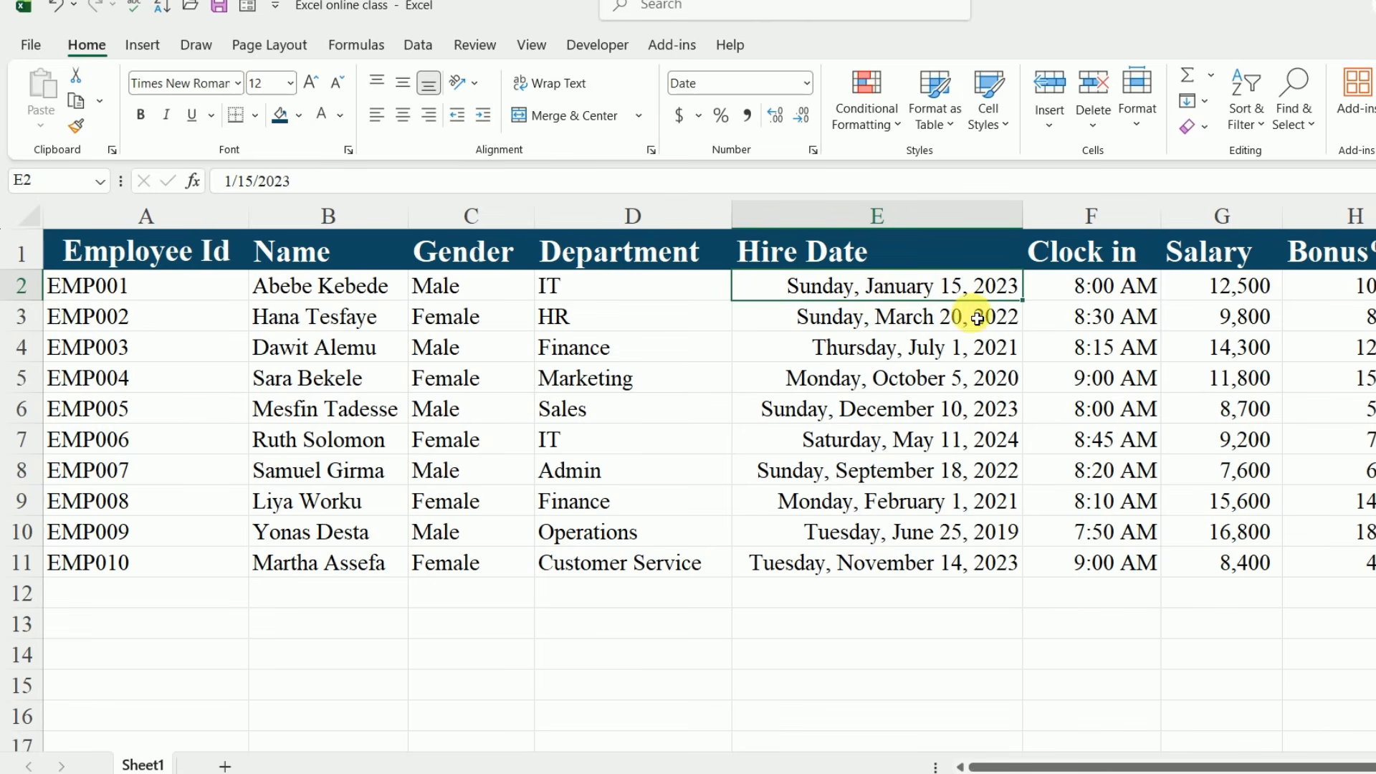
pyautogui.click(932, 317)
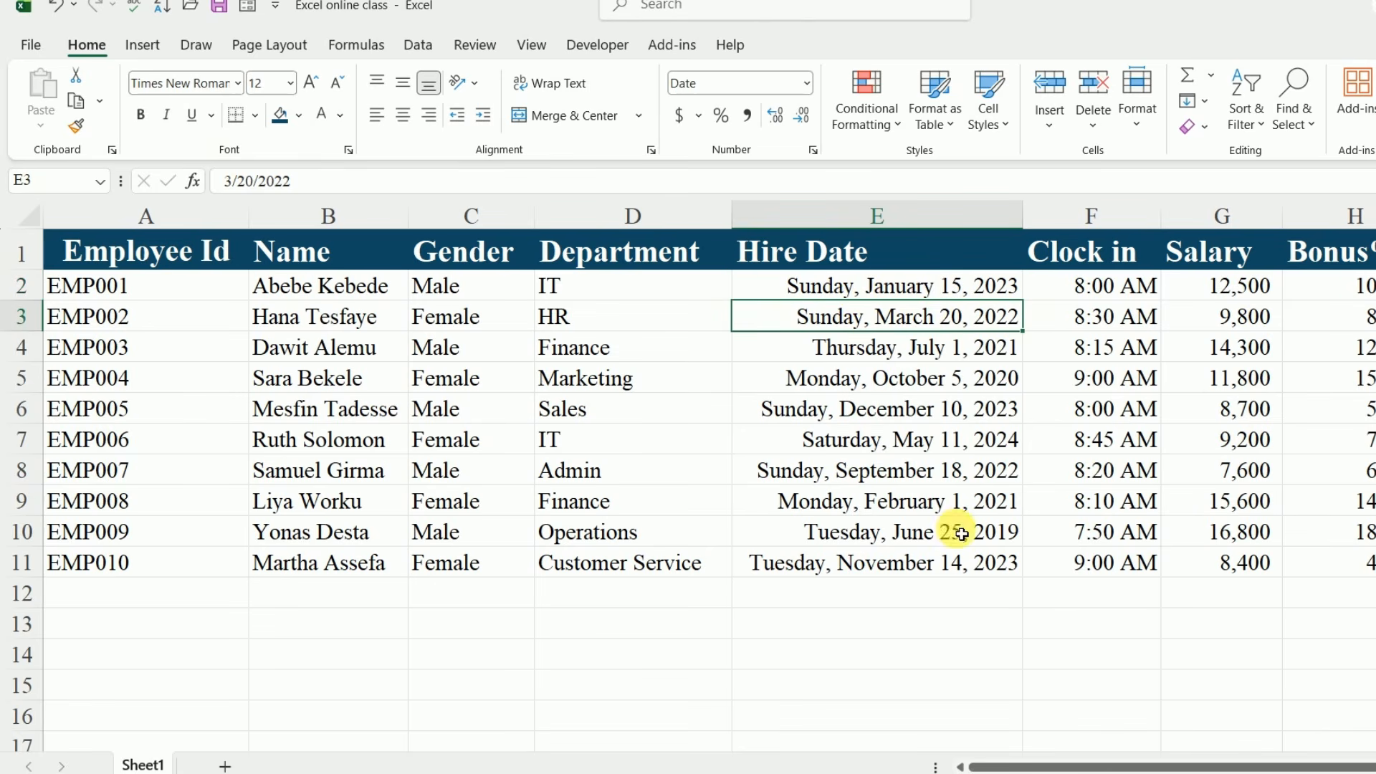
pyautogui.click(966, 600)
# Step: Apply the Short Date format to the hire dates in E2:E11 and autofit the width of column E
pyautogui.moveTo(922, 286); pyautogui.dragTo(900, 564)
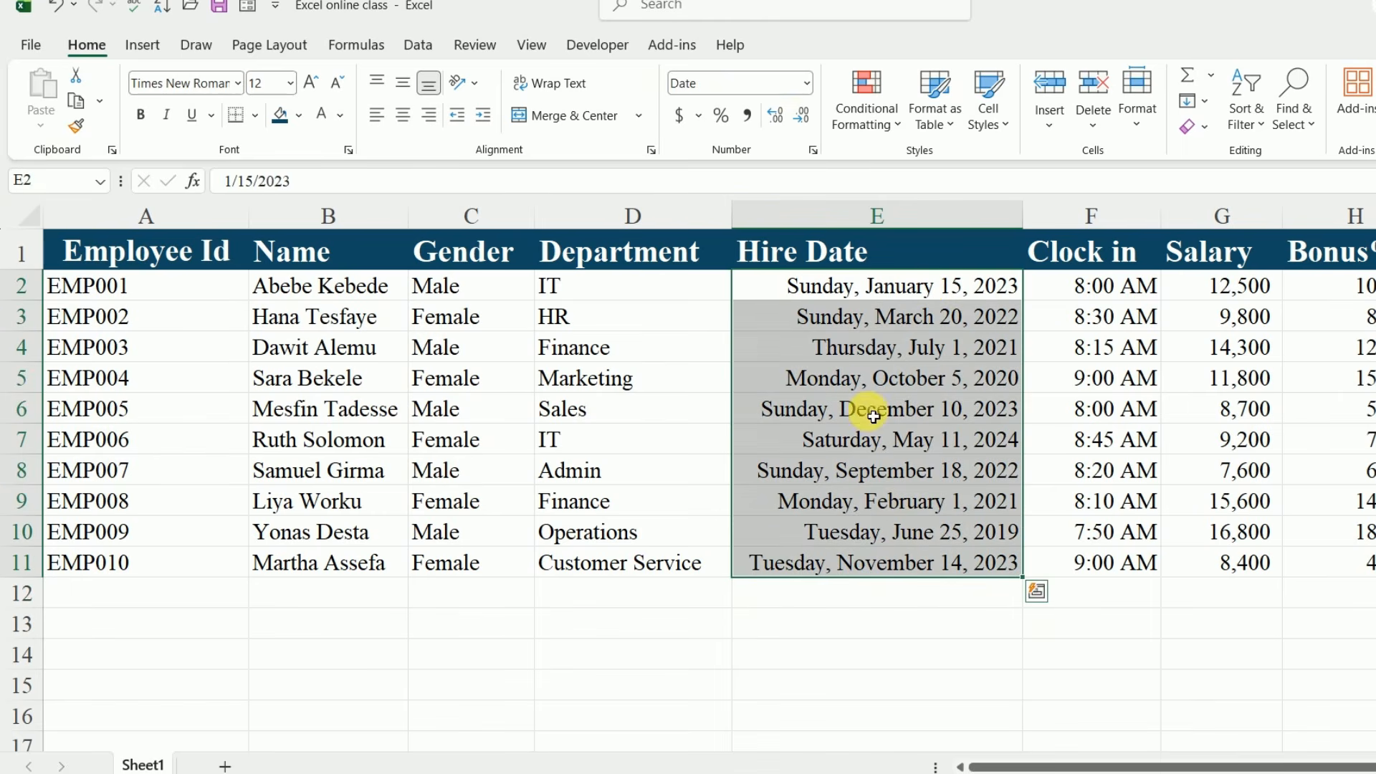
pyautogui.click(808, 83)
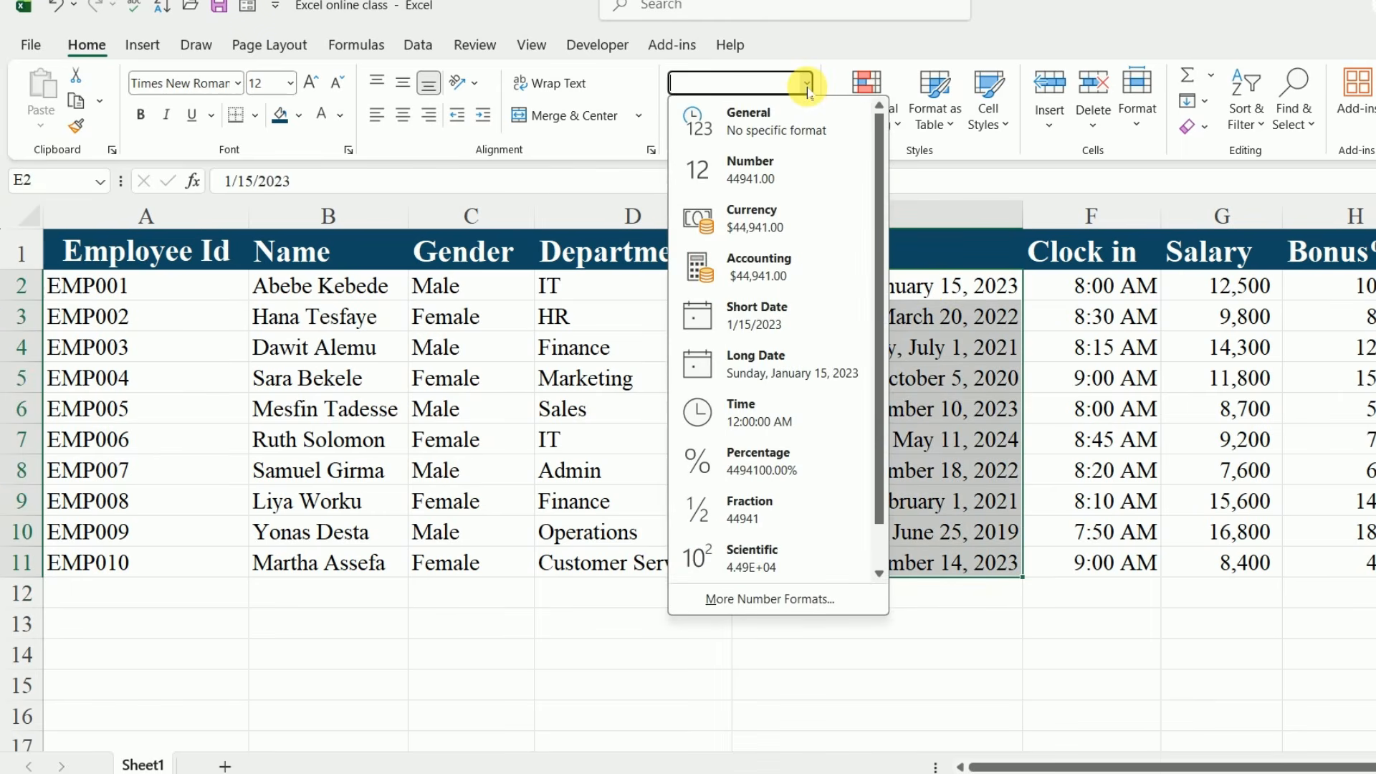
pyautogui.click(749, 315)
pyautogui.click(939, 651)
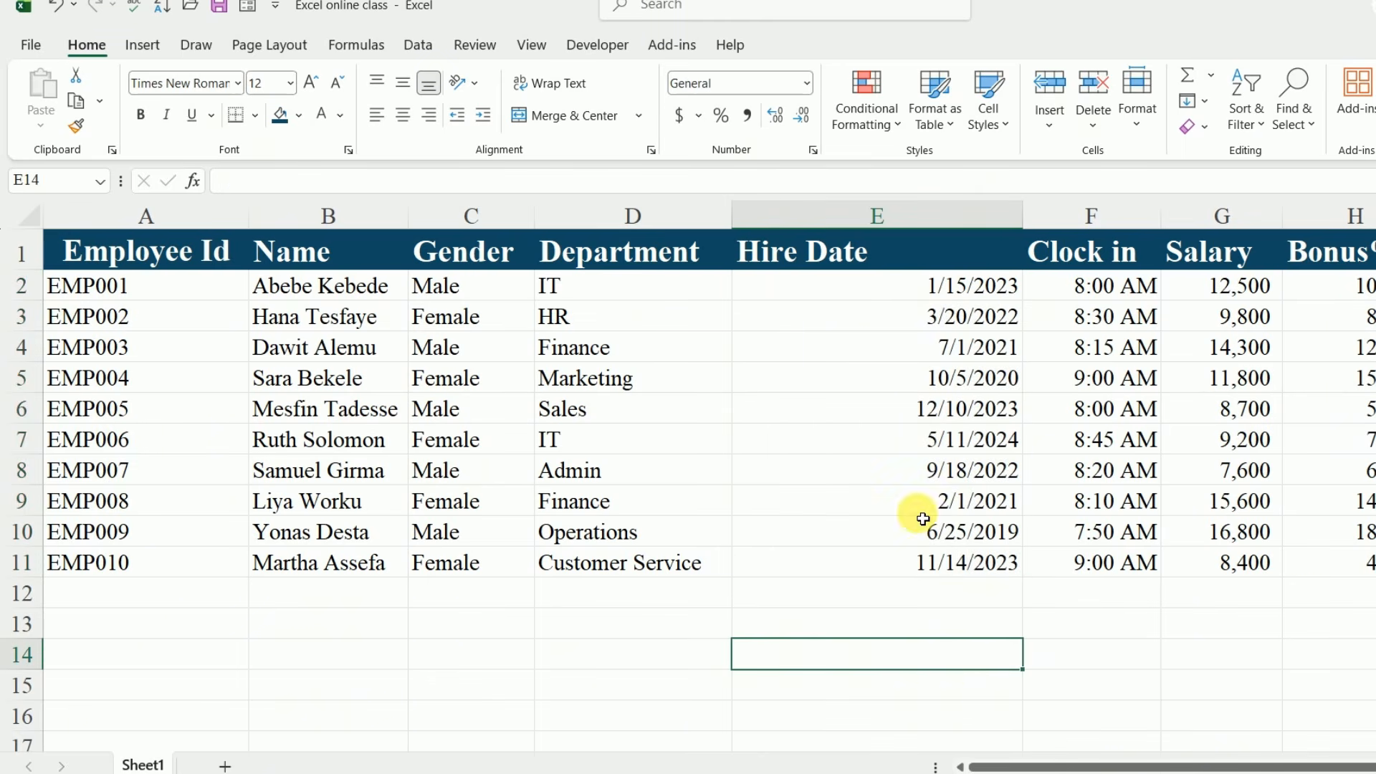
pyautogui.doubleClick(1025, 225)
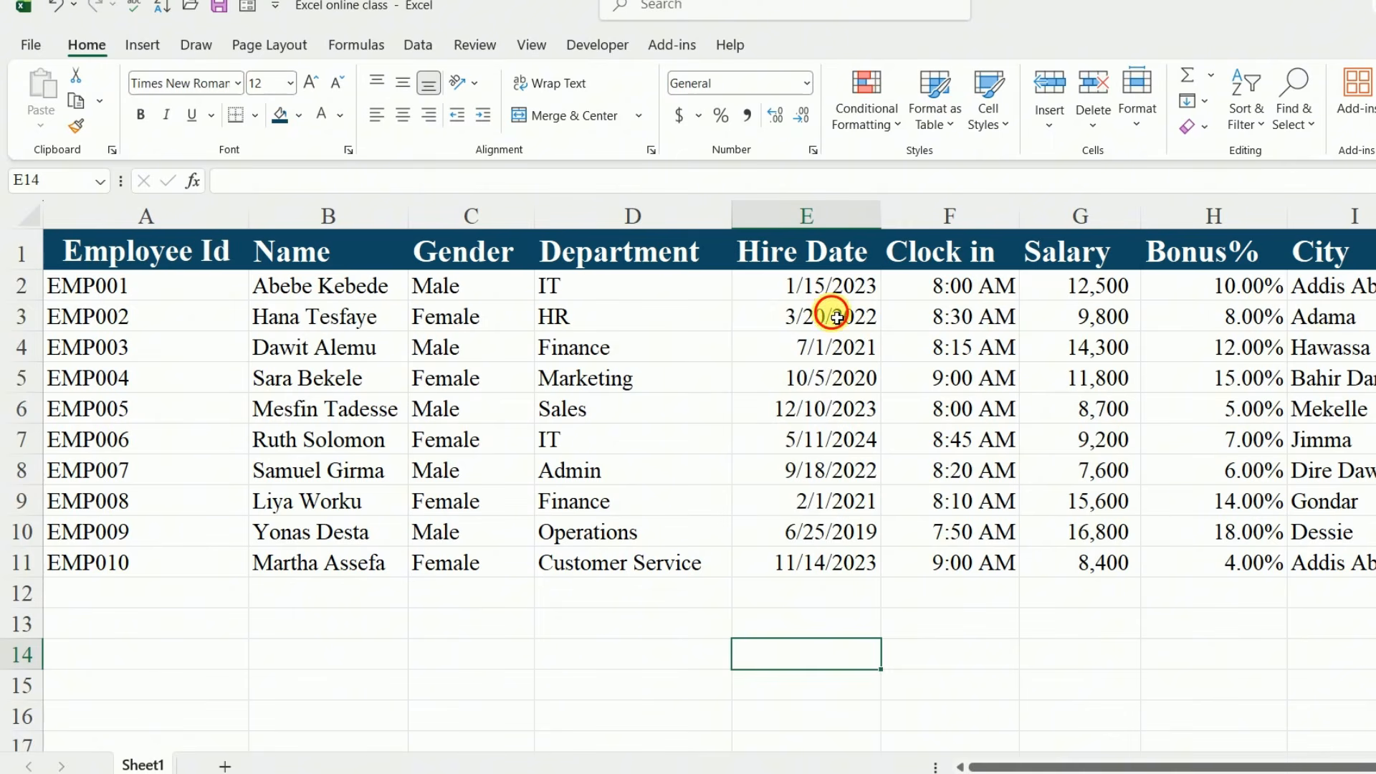
# Step: Format the hire dates in E2:E11 with the 14-Mar-2012 date type
pyautogui.moveTo(835, 286); pyautogui.dragTo(815, 564)
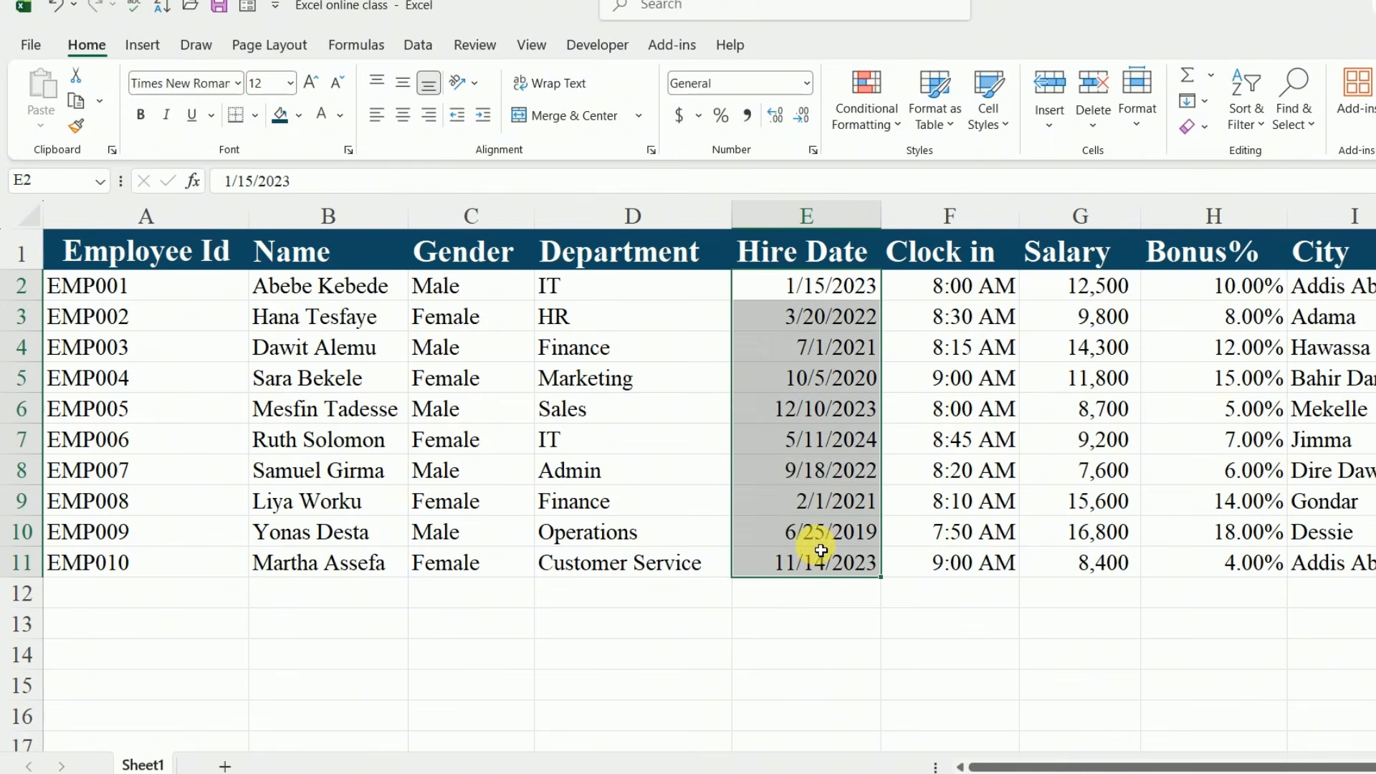
pyautogui.click(808, 86)
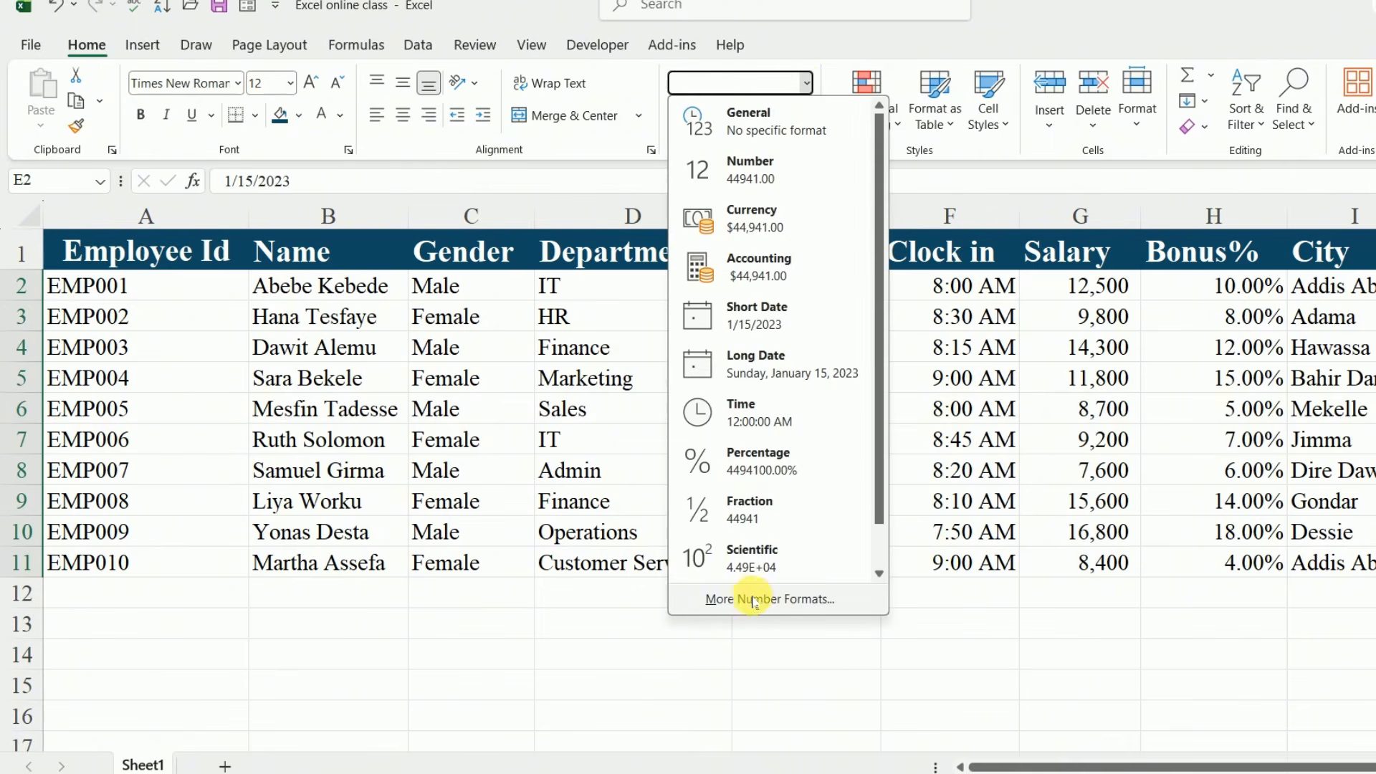
pyautogui.click(761, 599)
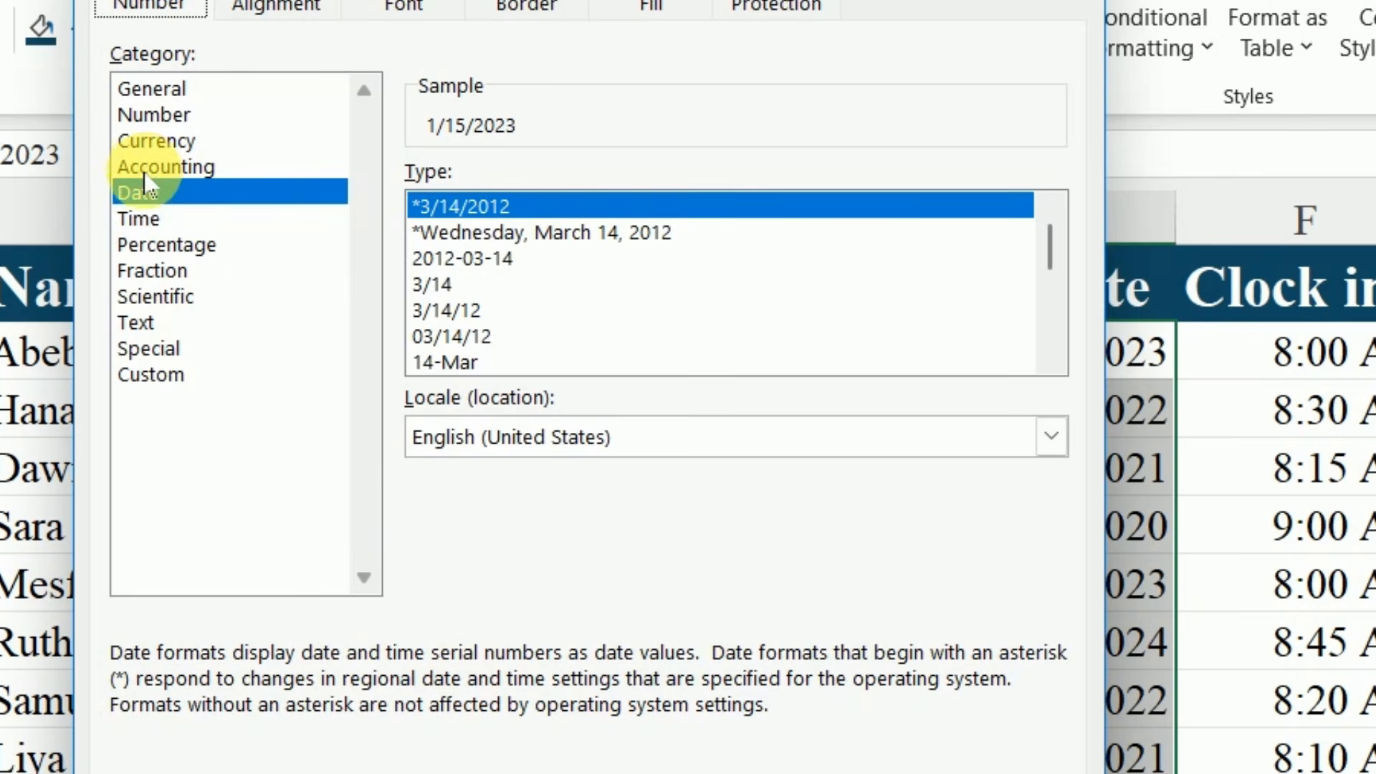
pyautogui.scroll(-4, 437, 276)
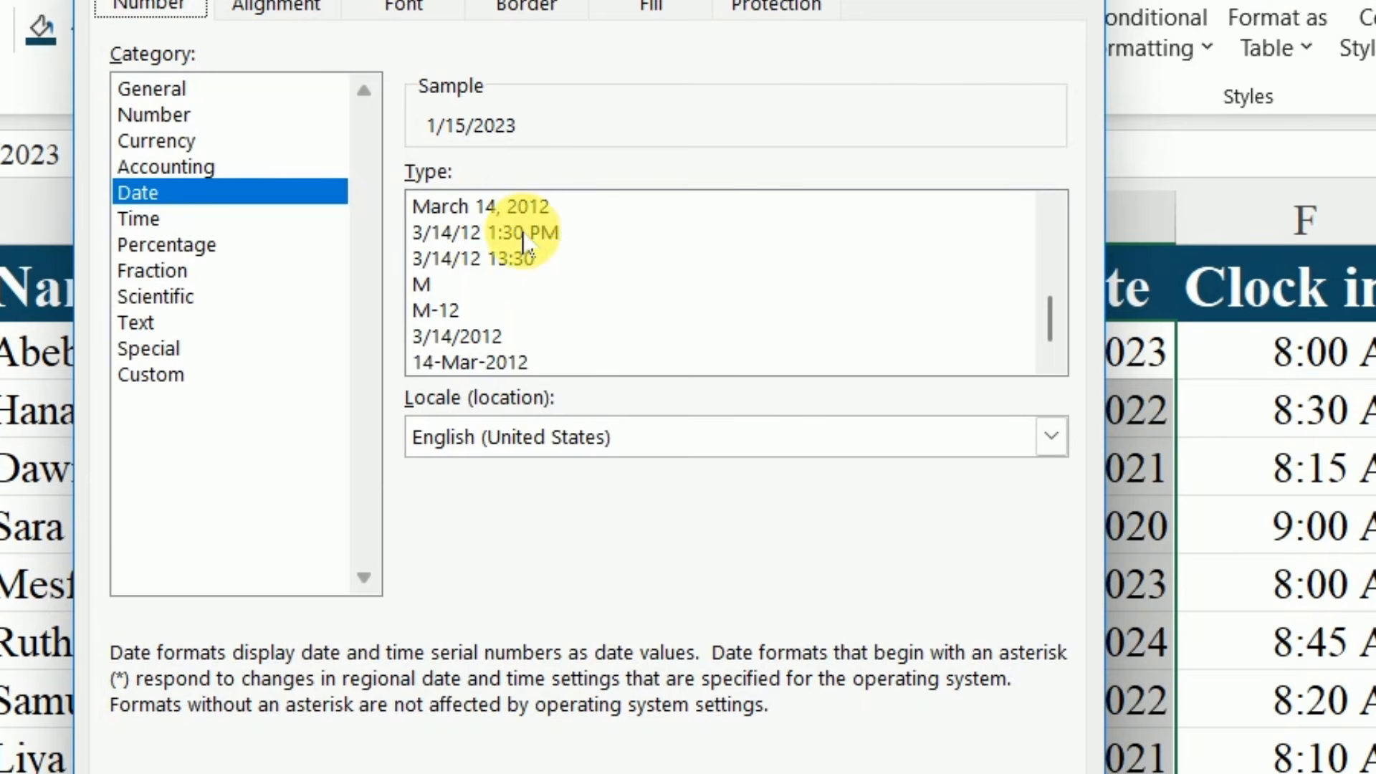
pyautogui.scroll(1, 476, 310)
pyautogui.click(474, 287)
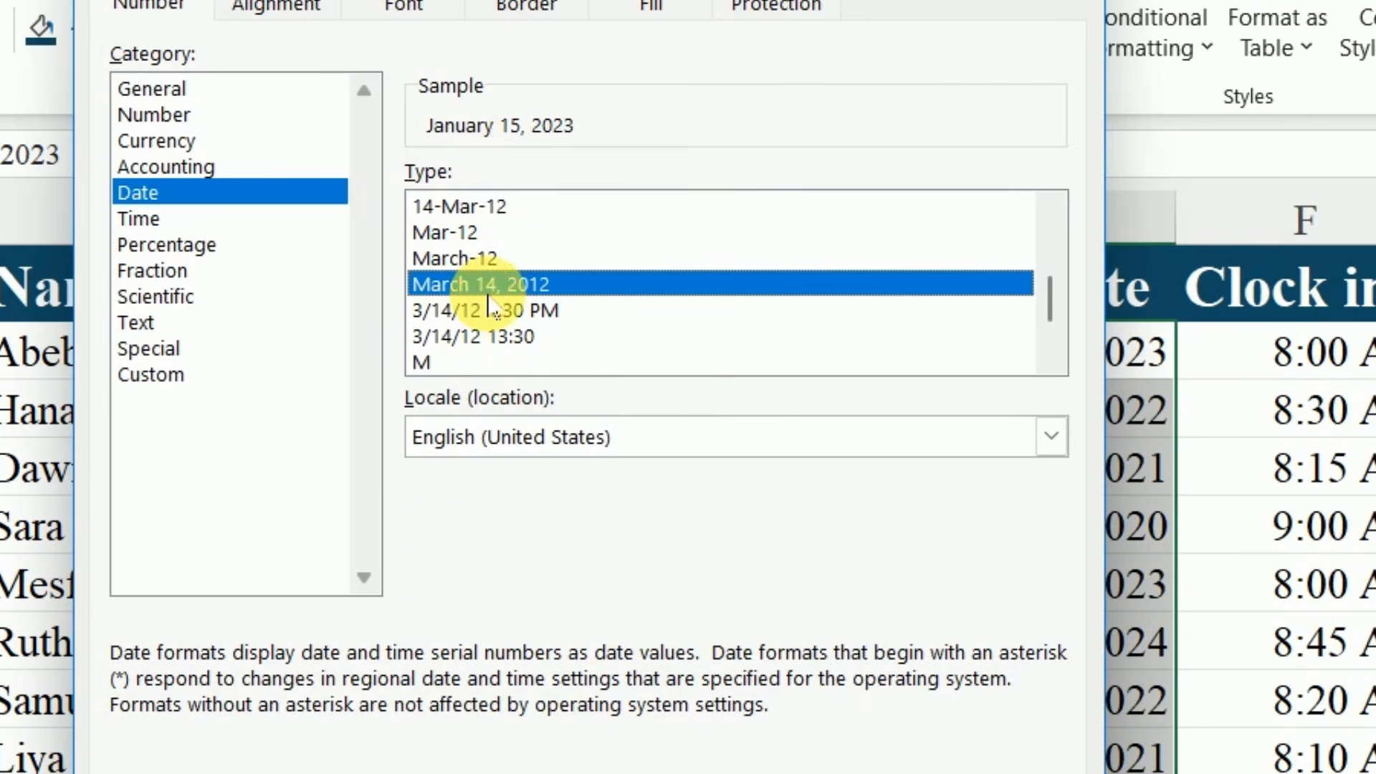
pyautogui.click(507, 256)
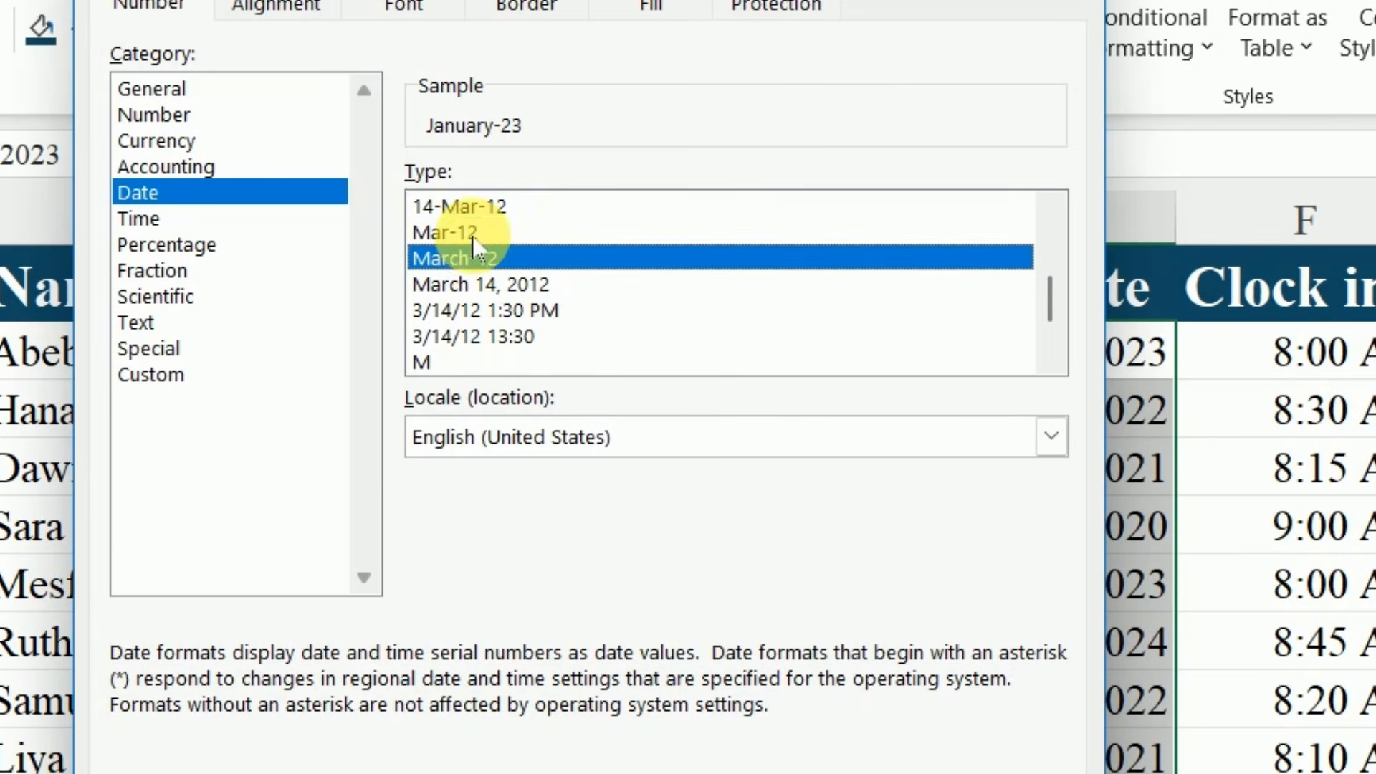
pyautogui.click(492, 206)
pyautogui.scroll(2, 510, 298)
pyautogui.scroll(-4, 529, 257)
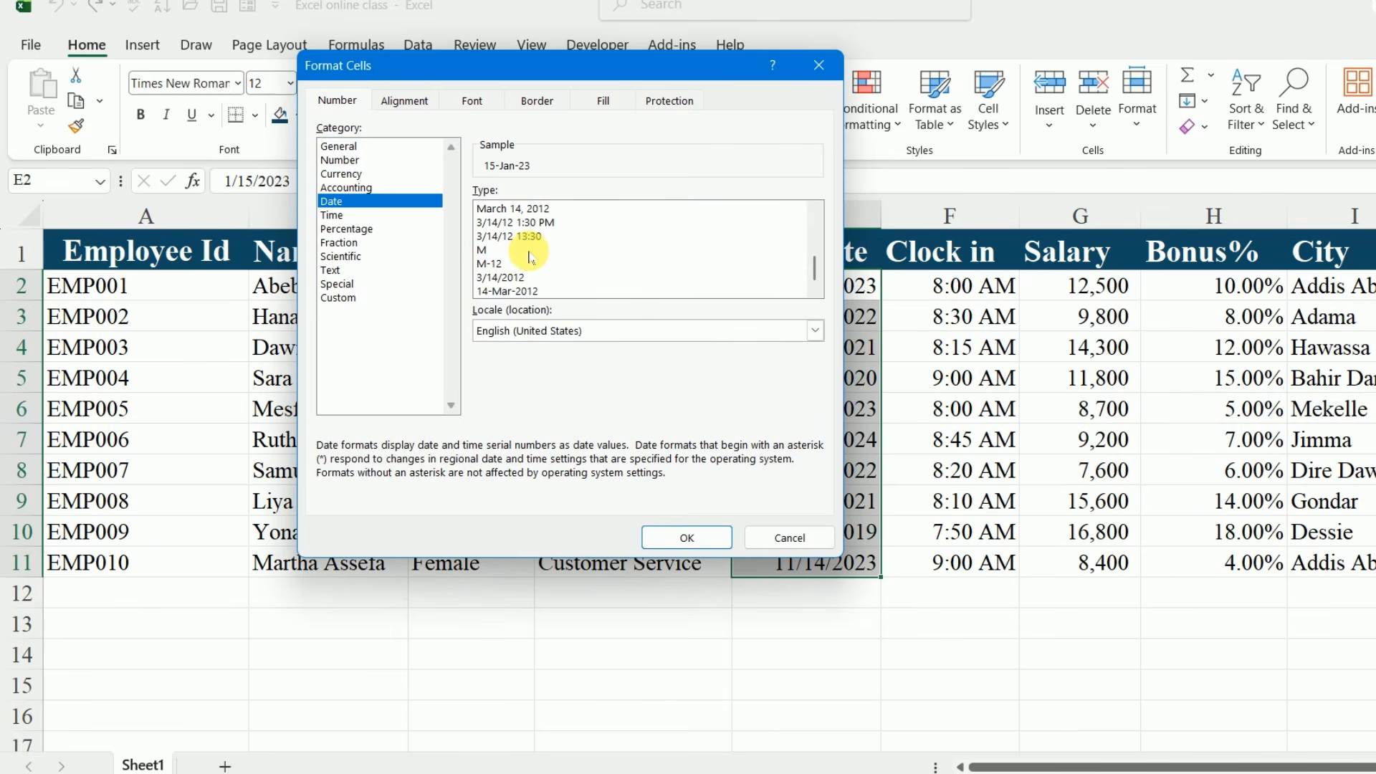
pyautogui.click(515, 292)
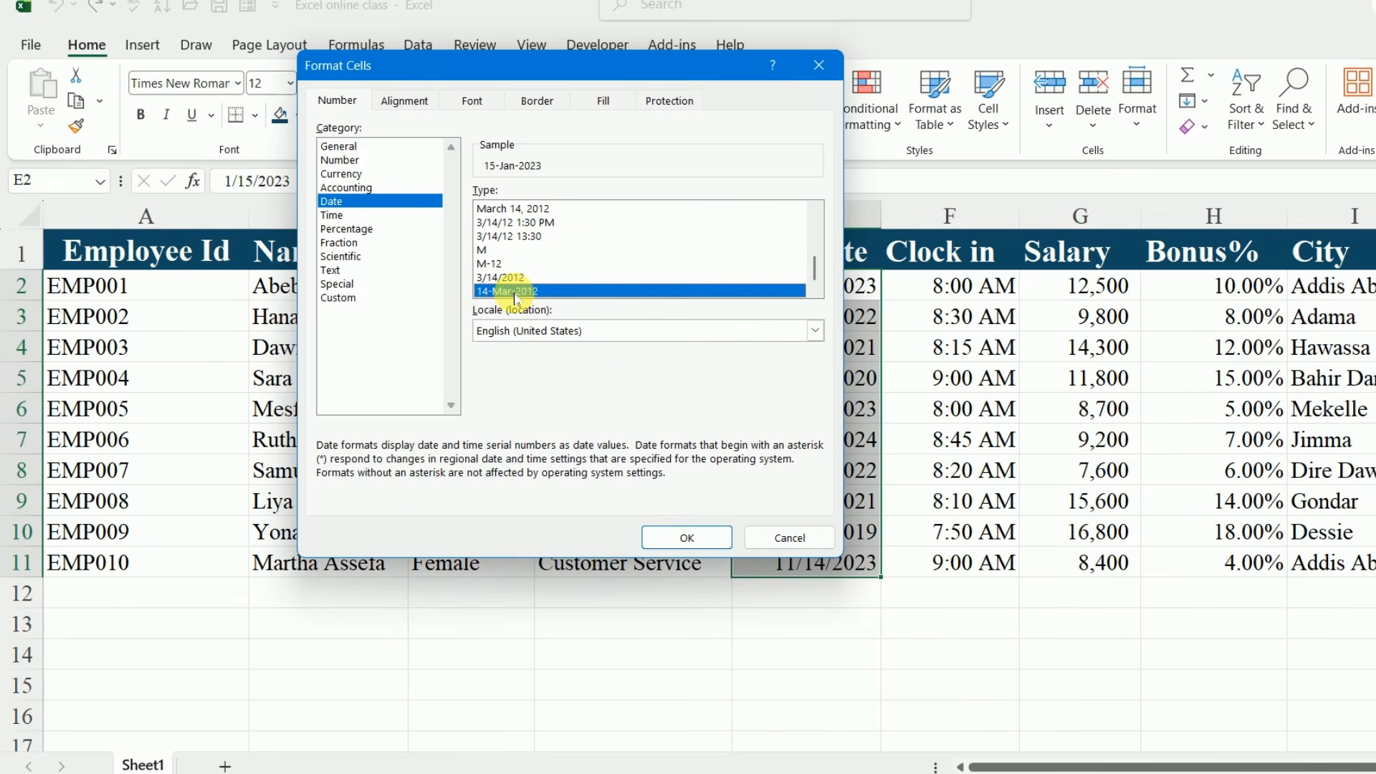
pyautogui.click(687, 536)
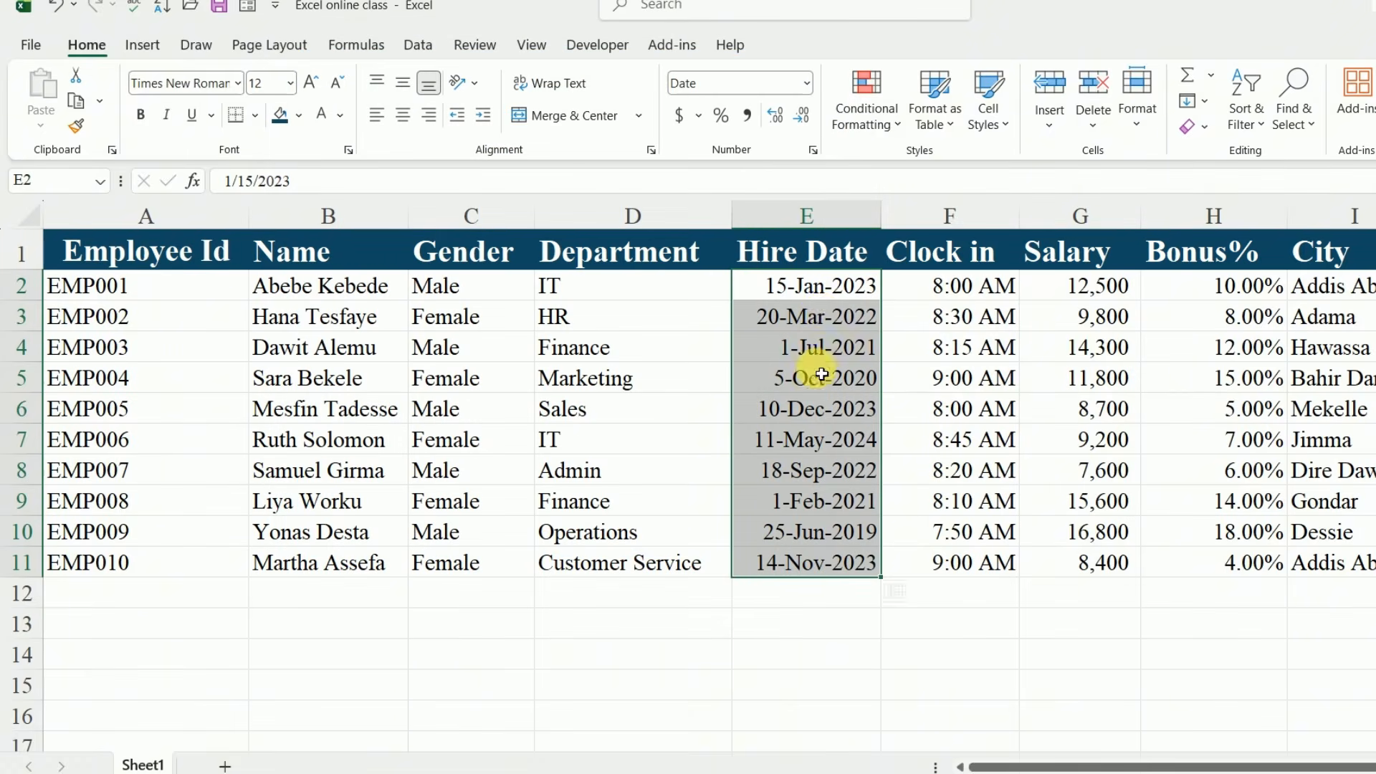
# Step: Change the hire dates in E2:E11 to the 3/14/12 13:30 date and time type
pyautogui.click(808, 86)
pyautogui.click(751, 602)
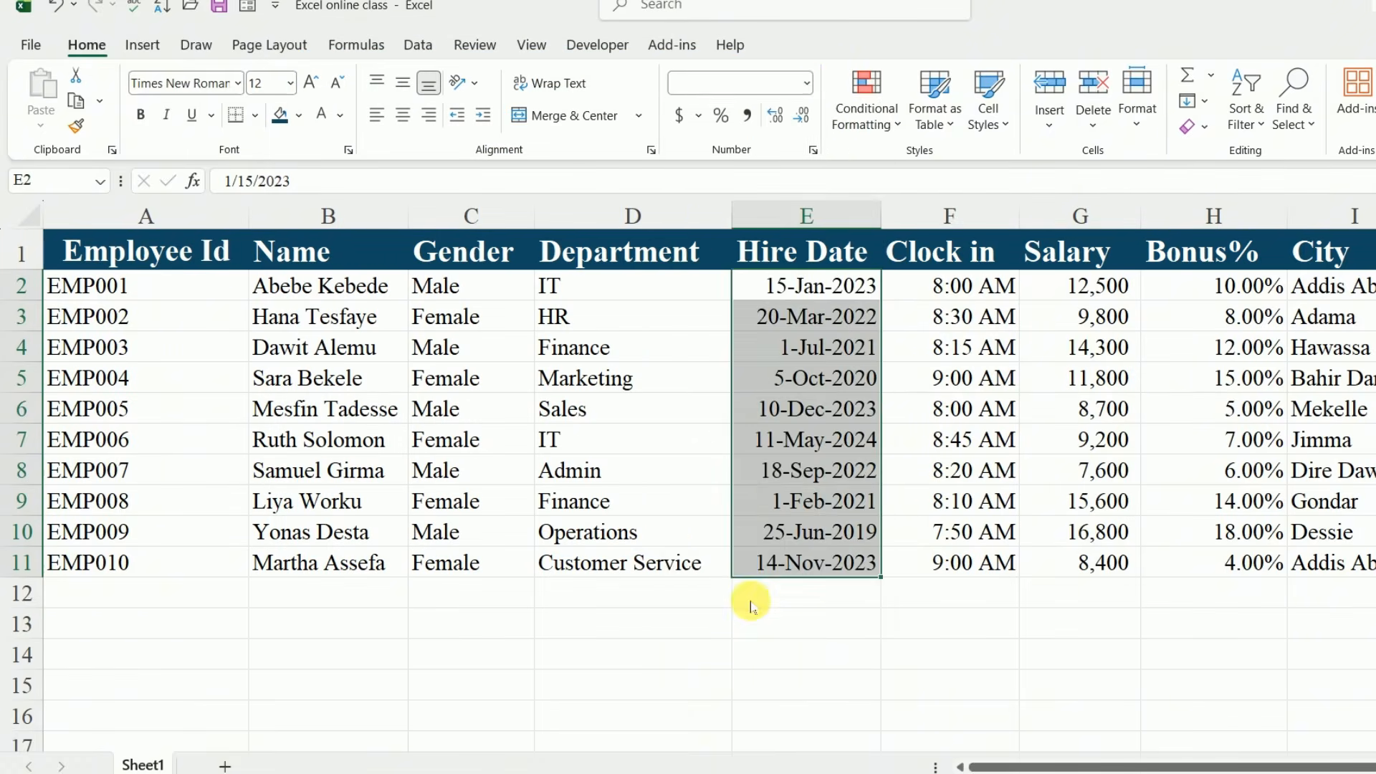
pyautogui.click(509, 237)
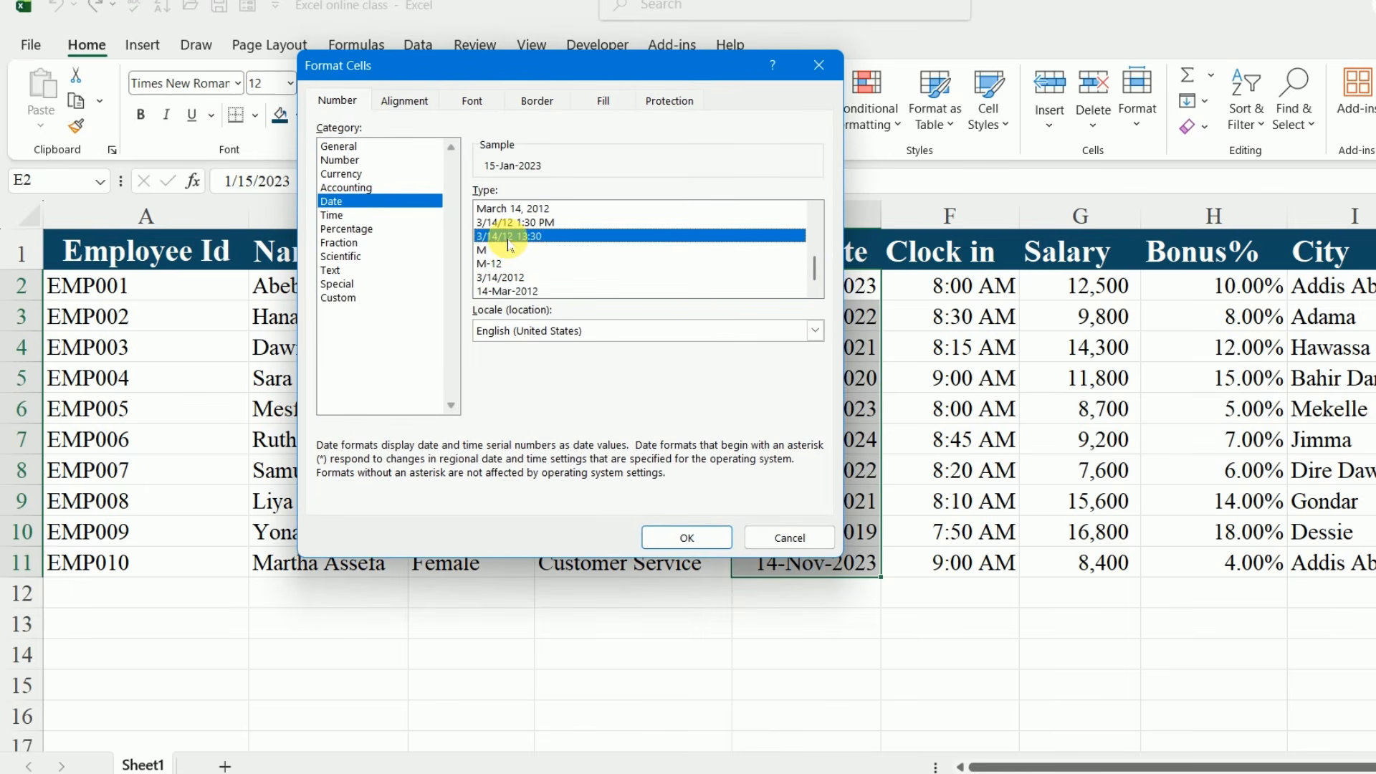
pyautogui.click(685, 537)
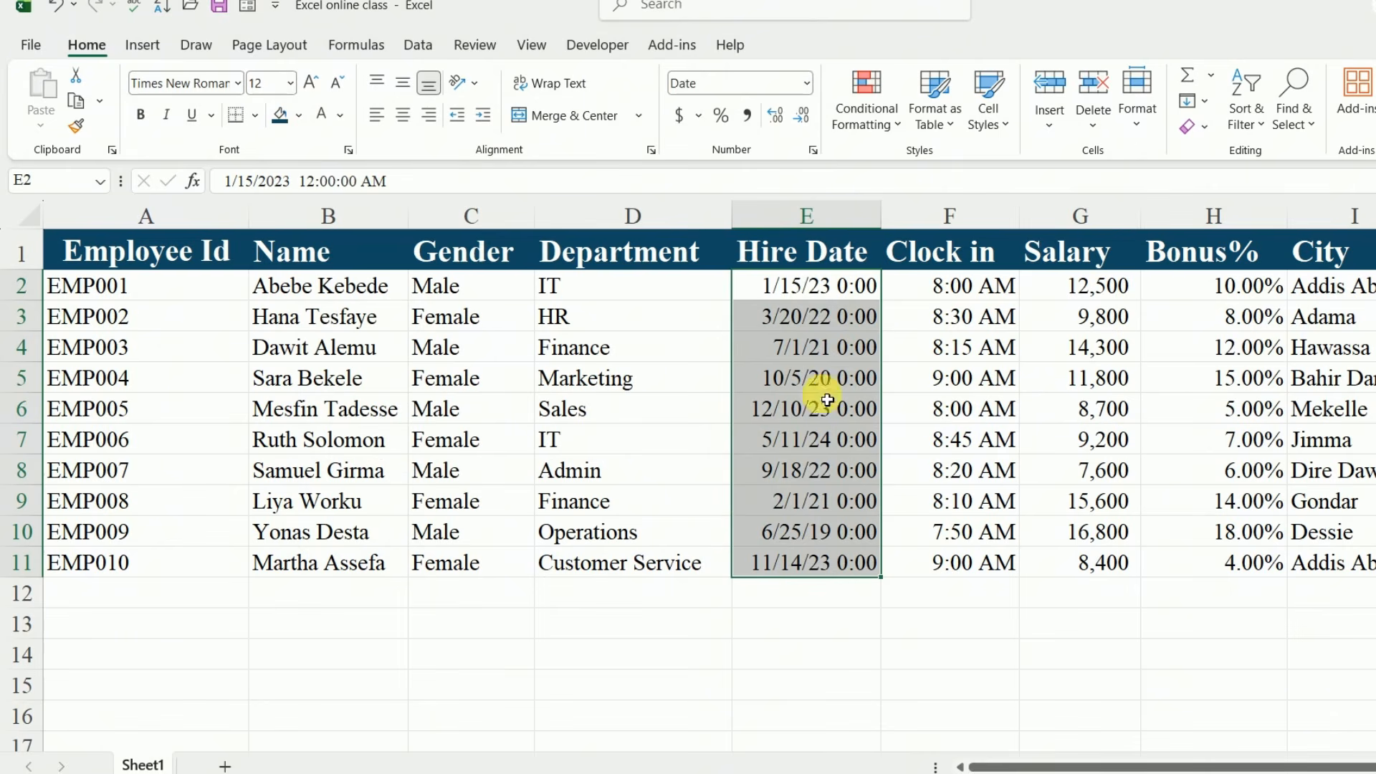
# Step: Set the hire dates in E2:E11 to the *3/14/2012 date type
pyautogui.click(808, 83)
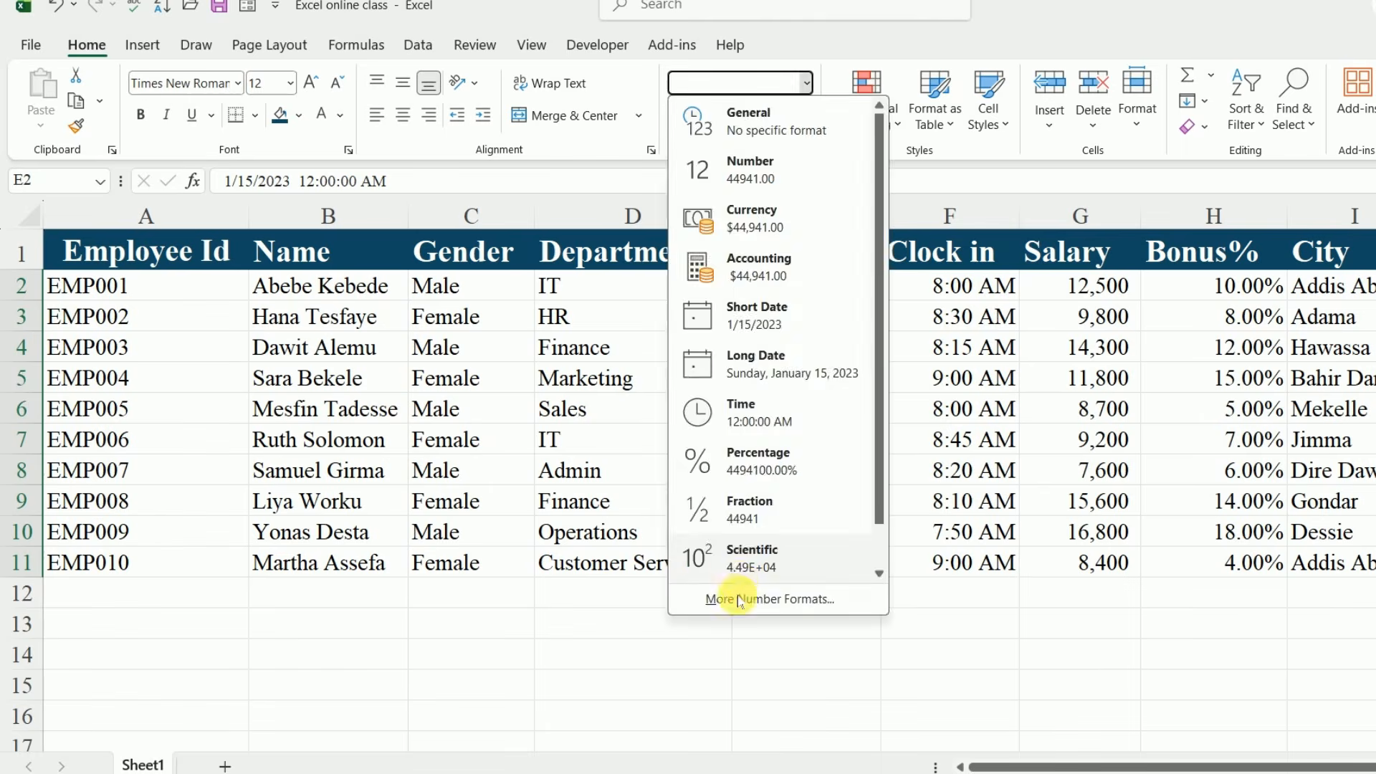
pyautogui.click(731, 681)
pyautogui.click(516, 207)
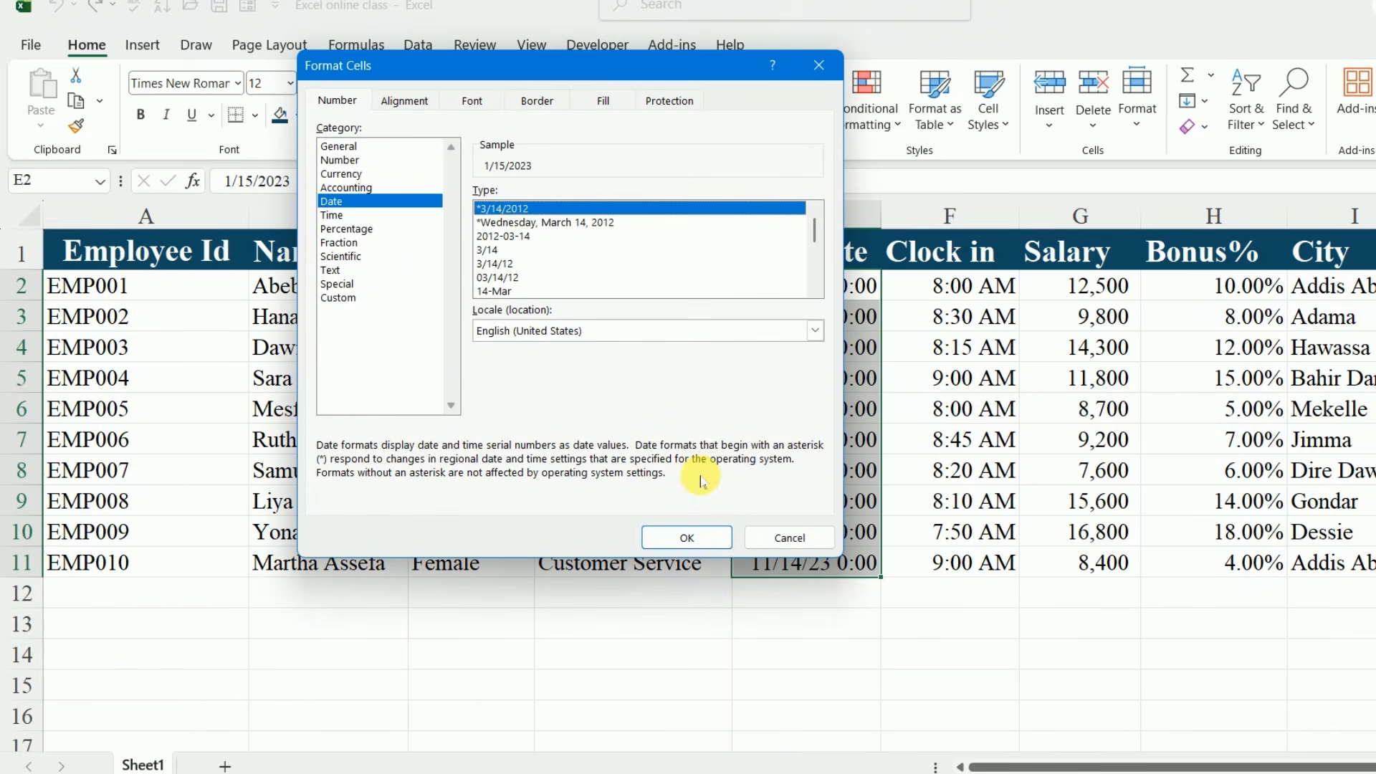
pyautogui.click(684, 537)
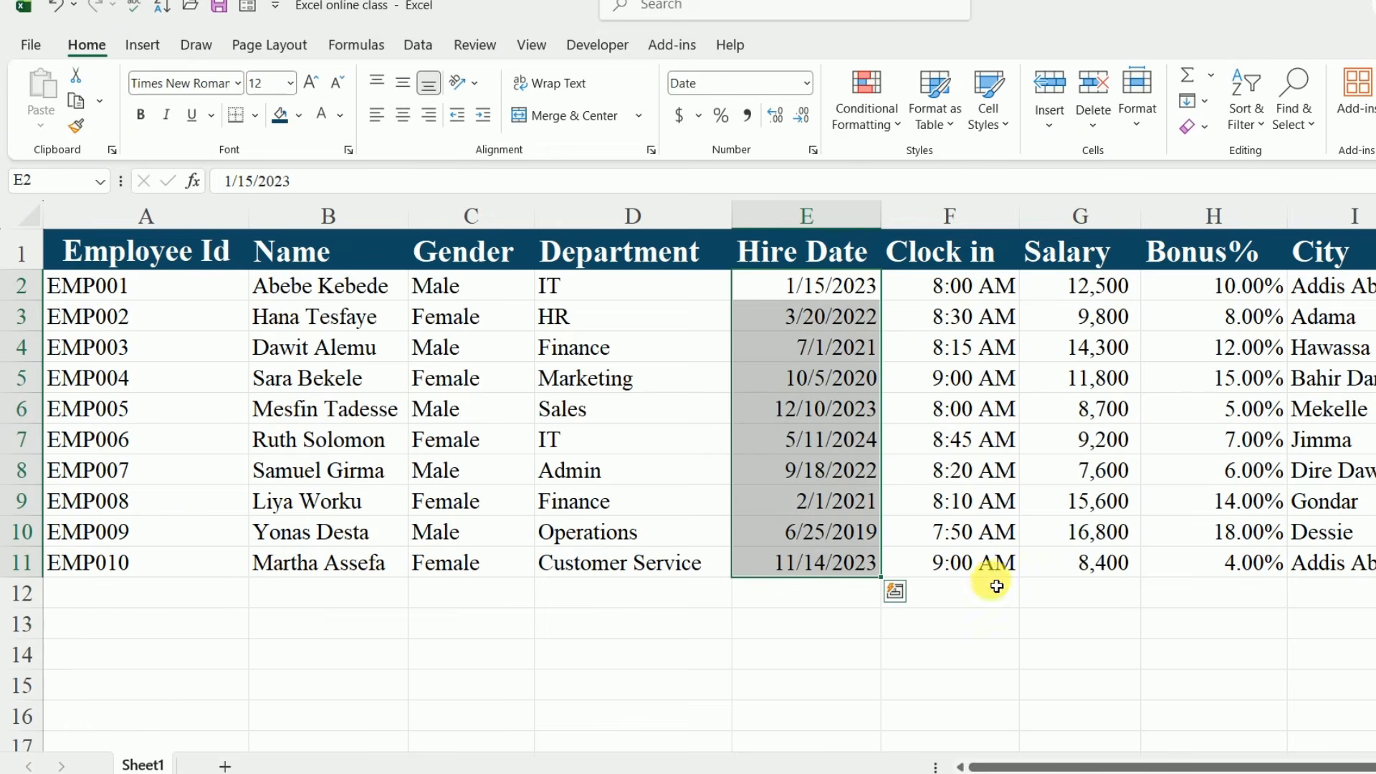
pyautogui.click(995, 636)
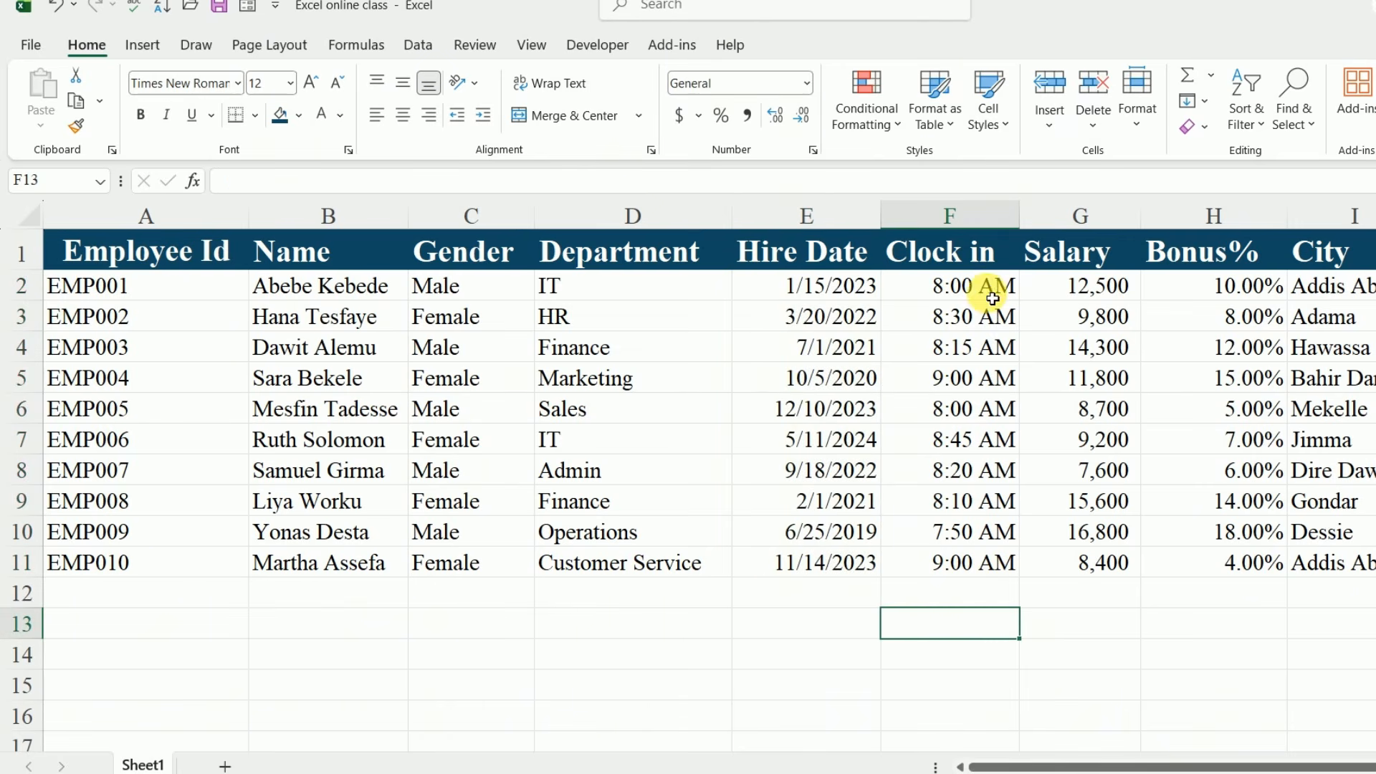
# Step: Apply the Time format to the Clock in column cells F2:F15
pyautogui.moveTo(993, 299); pyautogui.dragTo(972, 577)
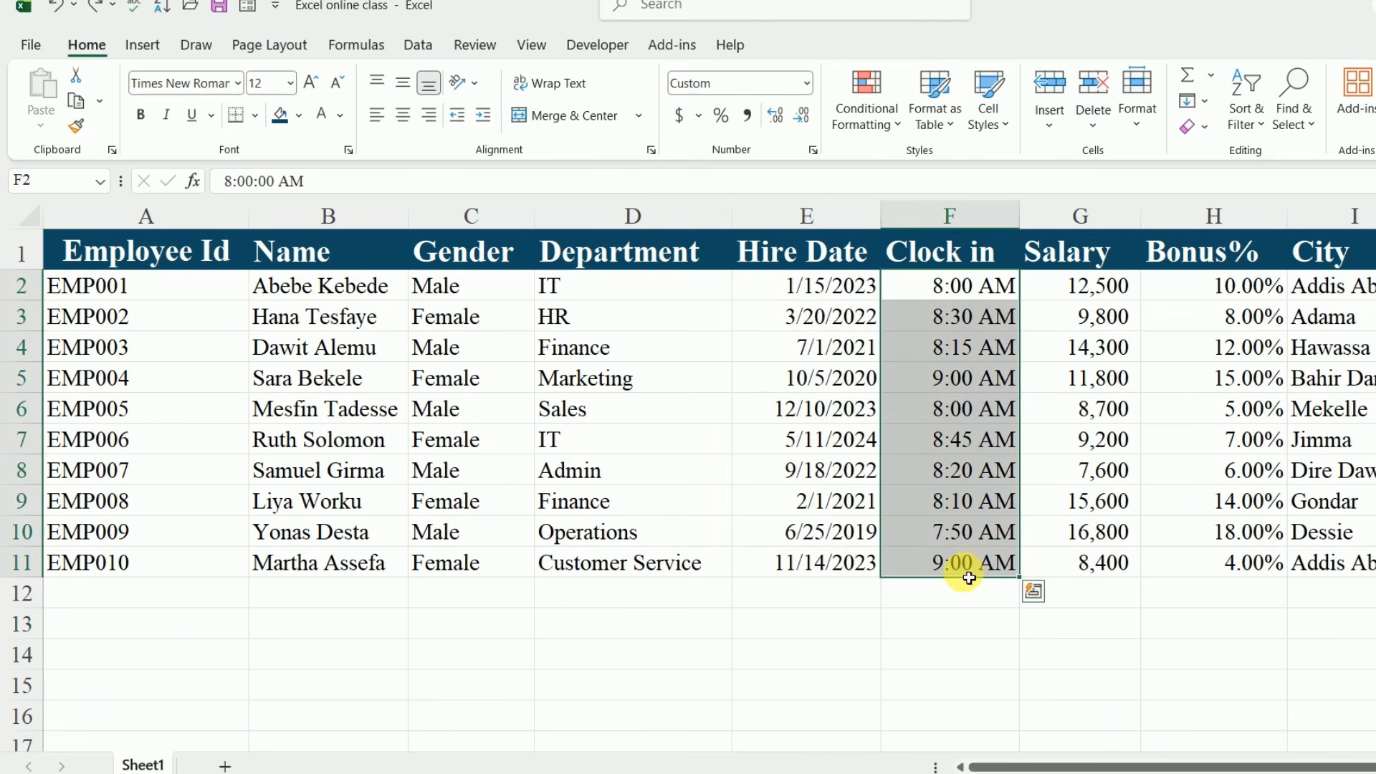
pyautogui.moveTo(983, 281); pyautogui.dragTo(990, 697)
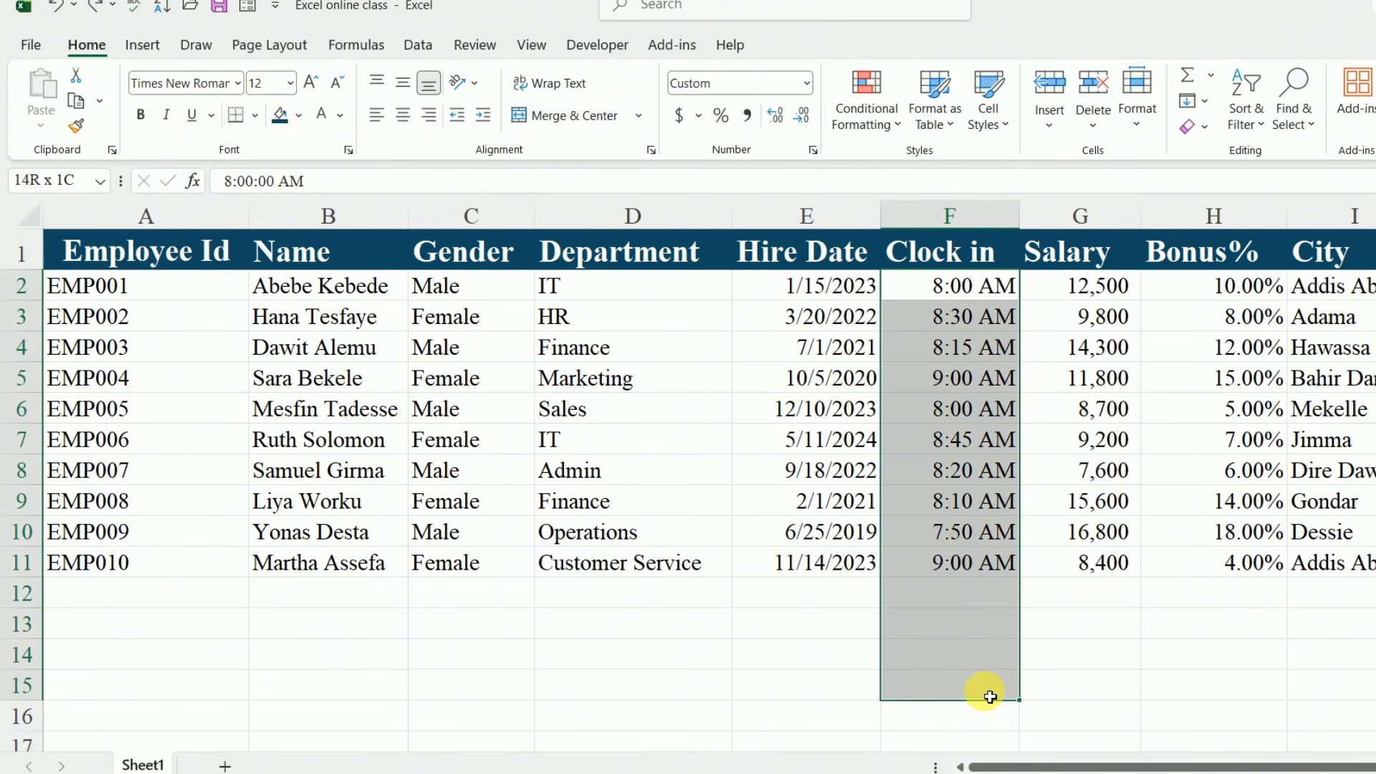
pyautogui.click(807, 83)
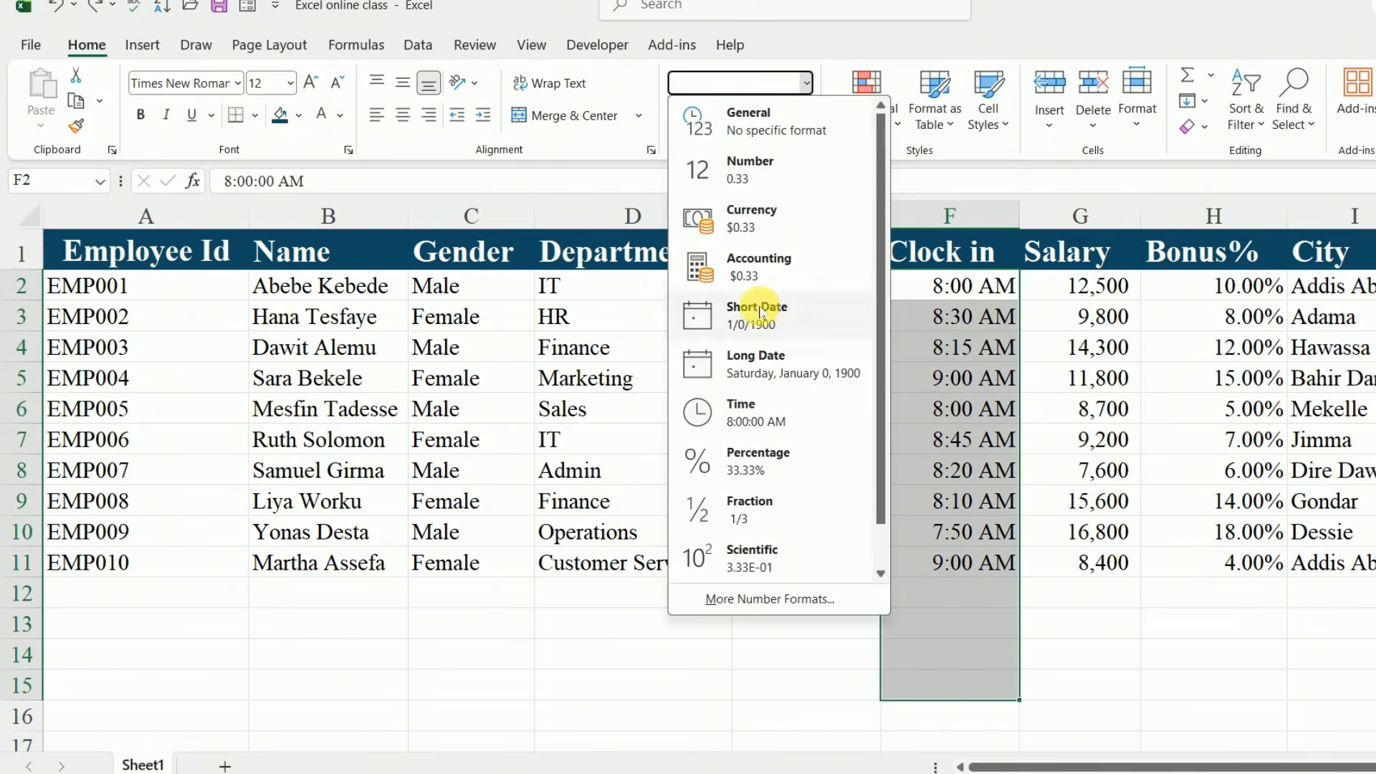
pyautogui.click(745, 411)
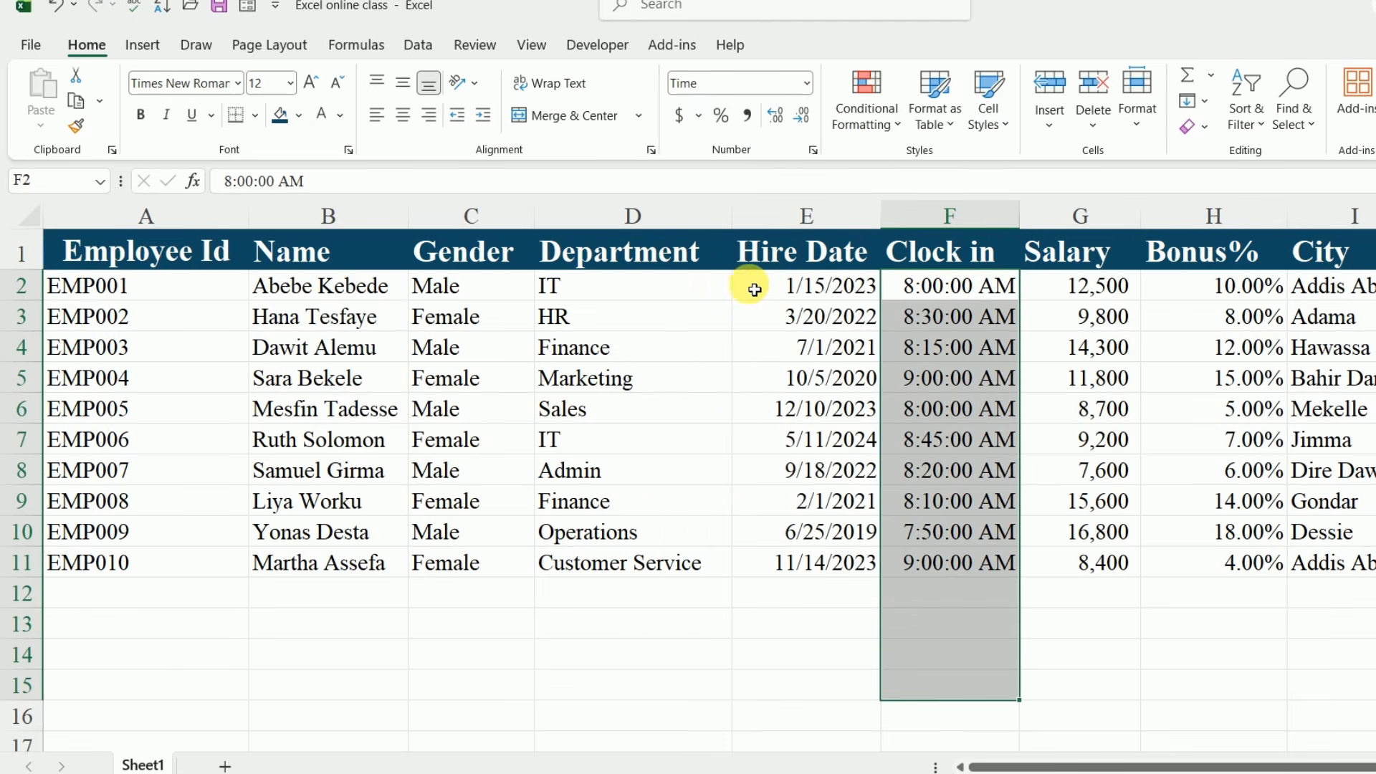
# Step: Change the clock-in times in F2:F15 to the 37:30:55 time type
pyautogui.click(807, 84)
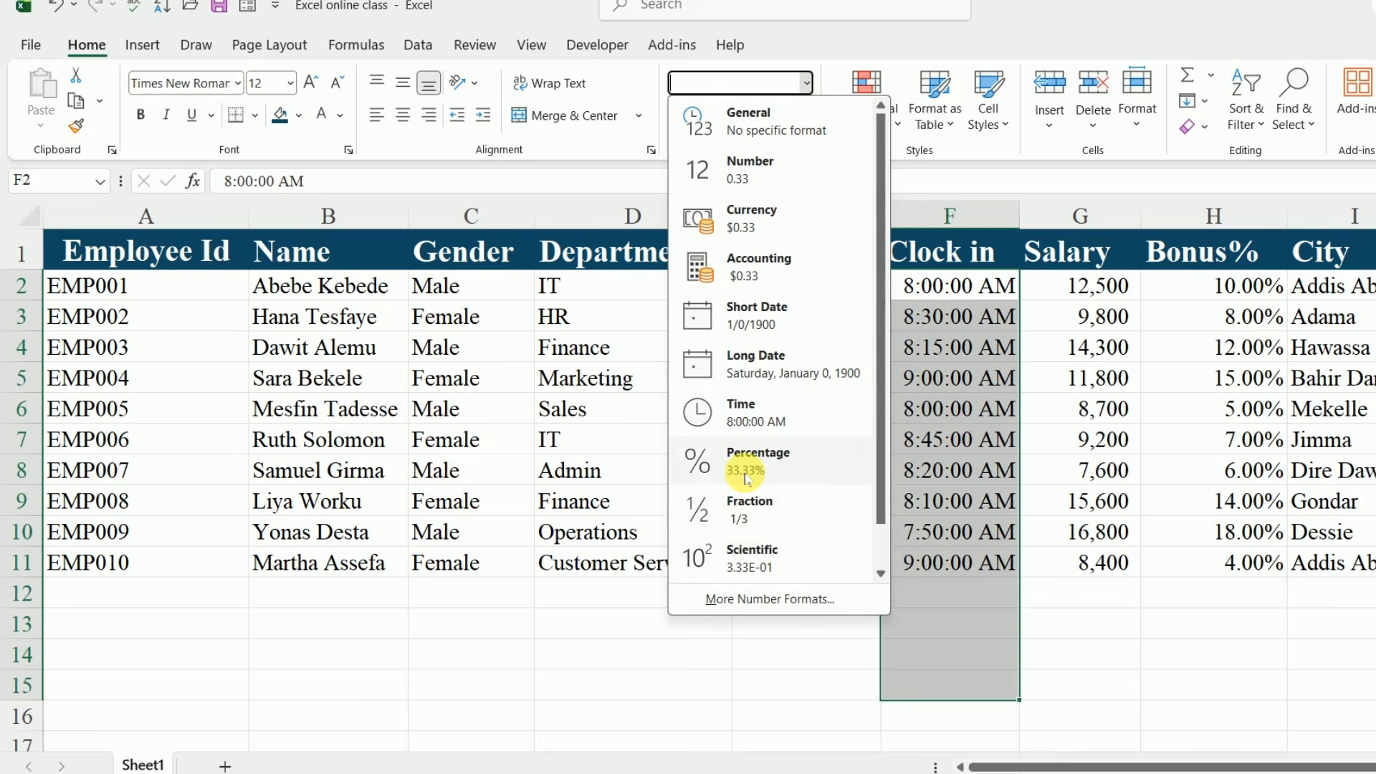
pyautogui.click(724, 599)
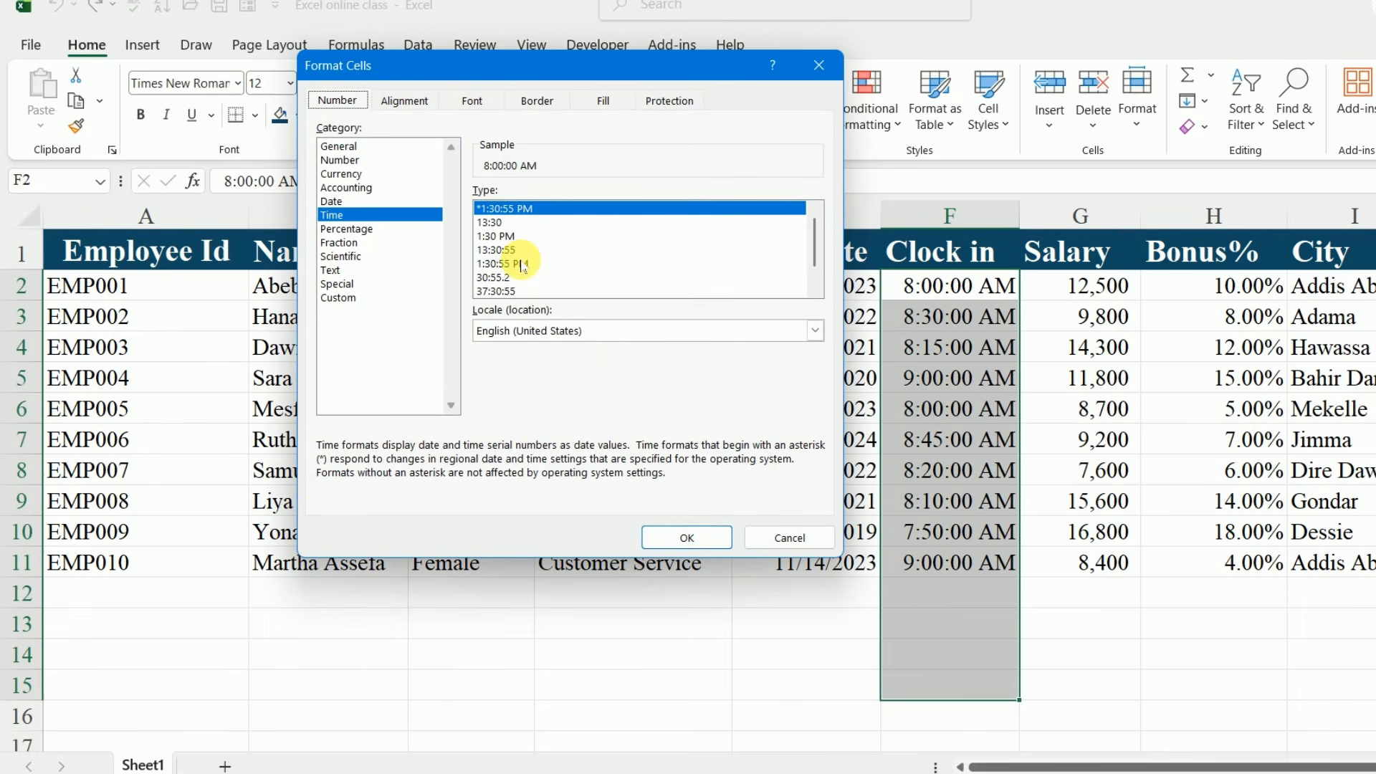
pyautogui.click(514, 237)
pyautogui.click(508, 251)
pyautogui.click(513, 264)
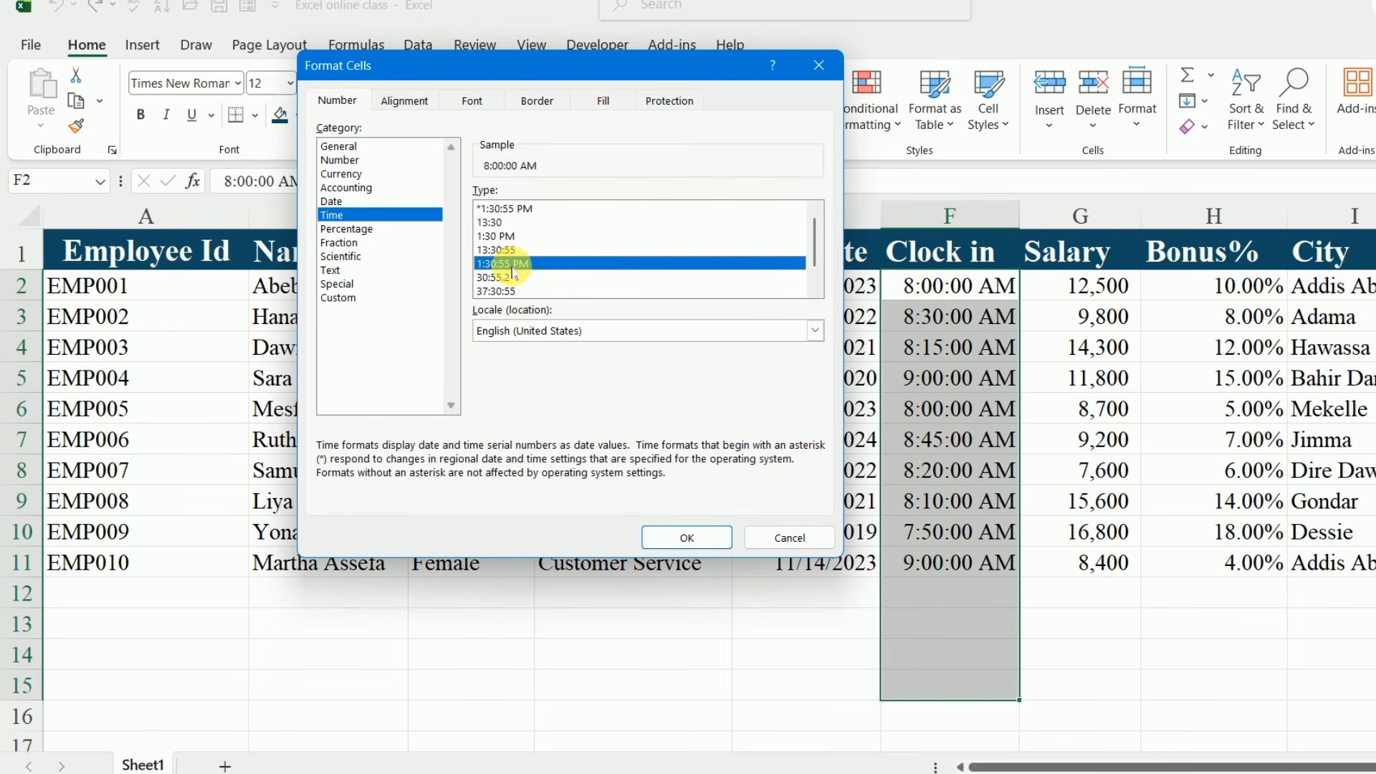
pyautogui.scroll(-1, 529, 274)
pyautogui.click(515, 279)
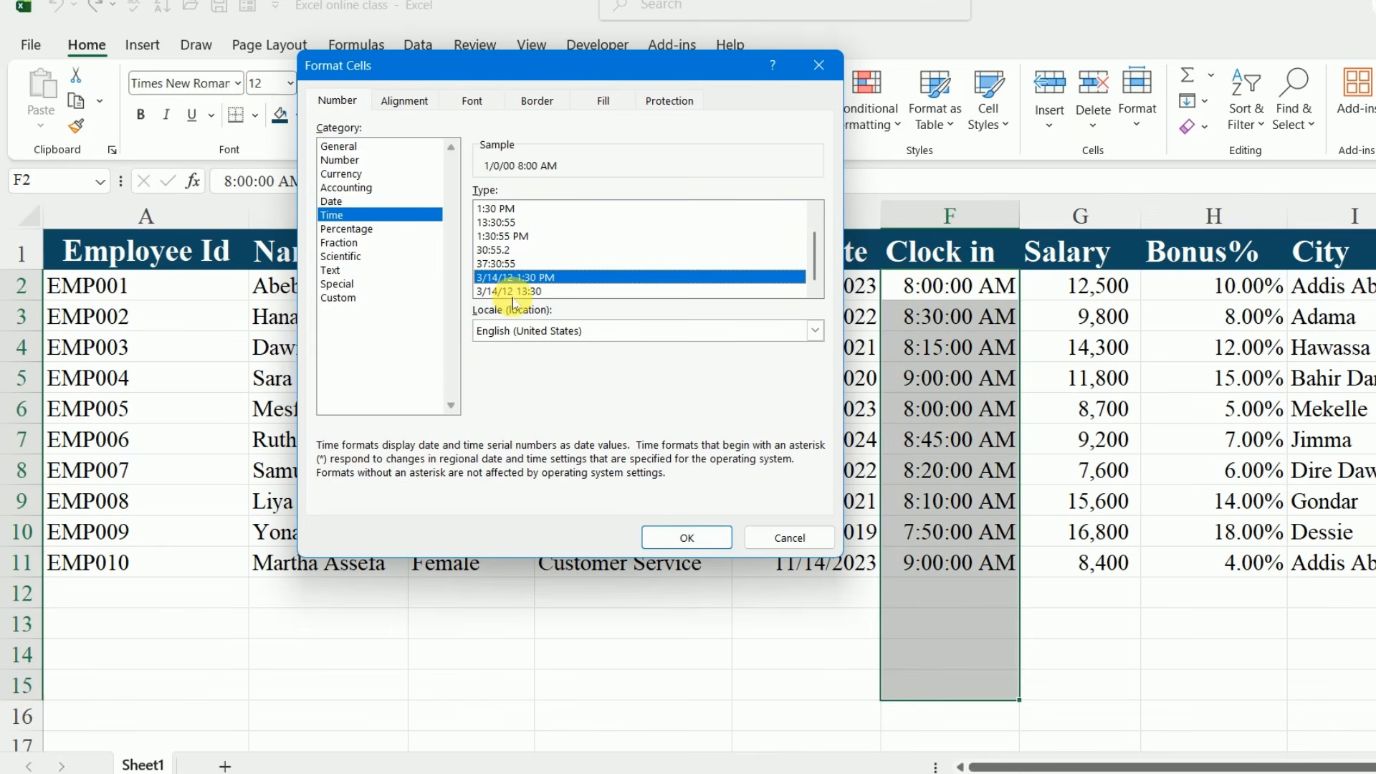
pyautogui.click(516, 291)
pyautogui.scroll(1, 526, 259)
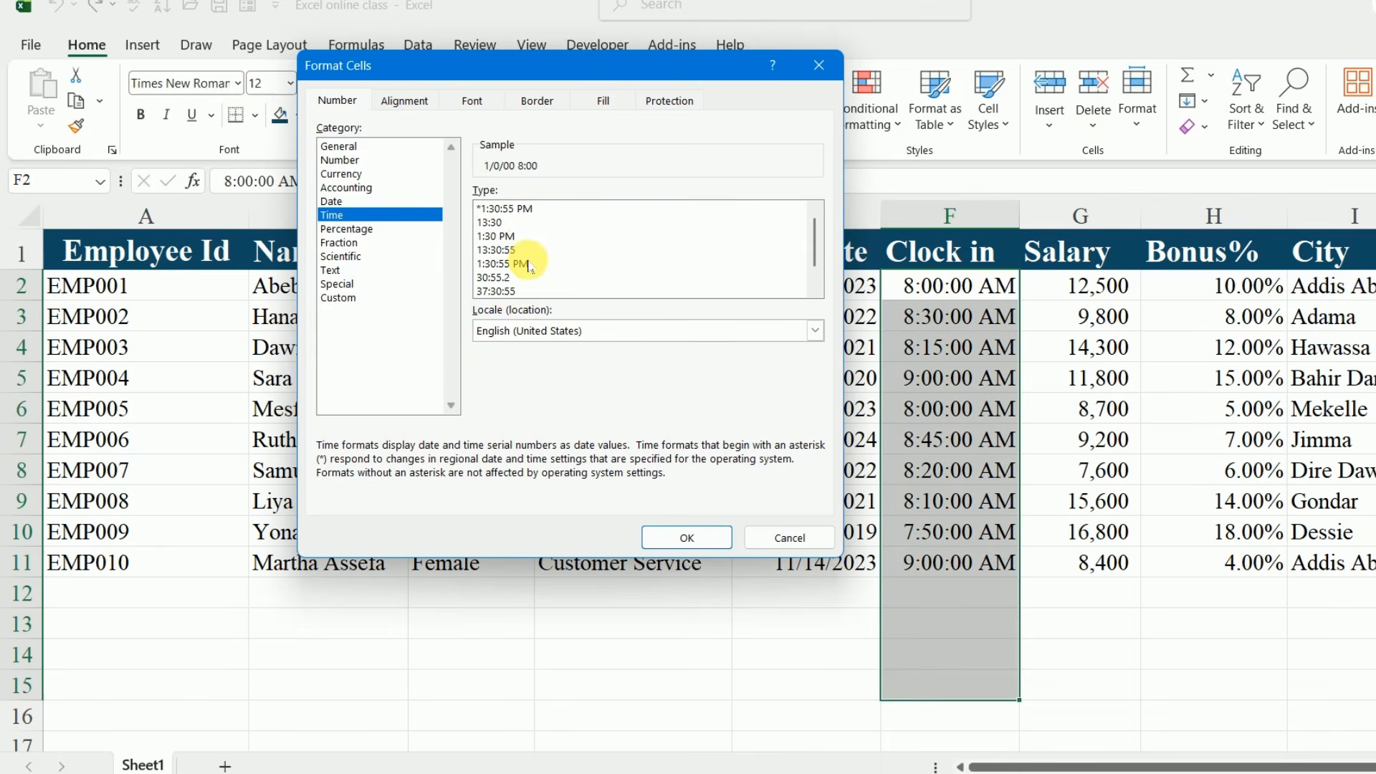
pyautogui.click(525, 209)
pyautogui.click(539, 263)
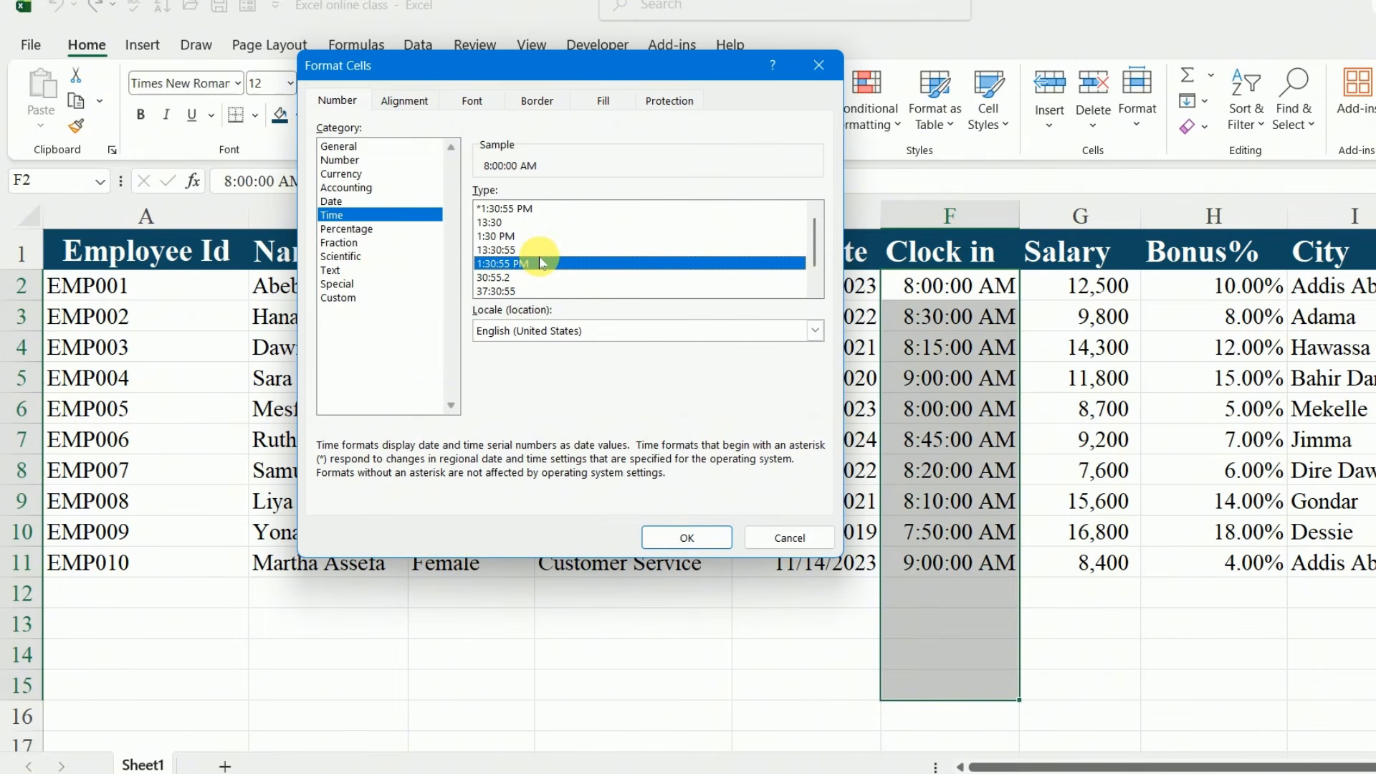
pyautogui.click(525, 291)
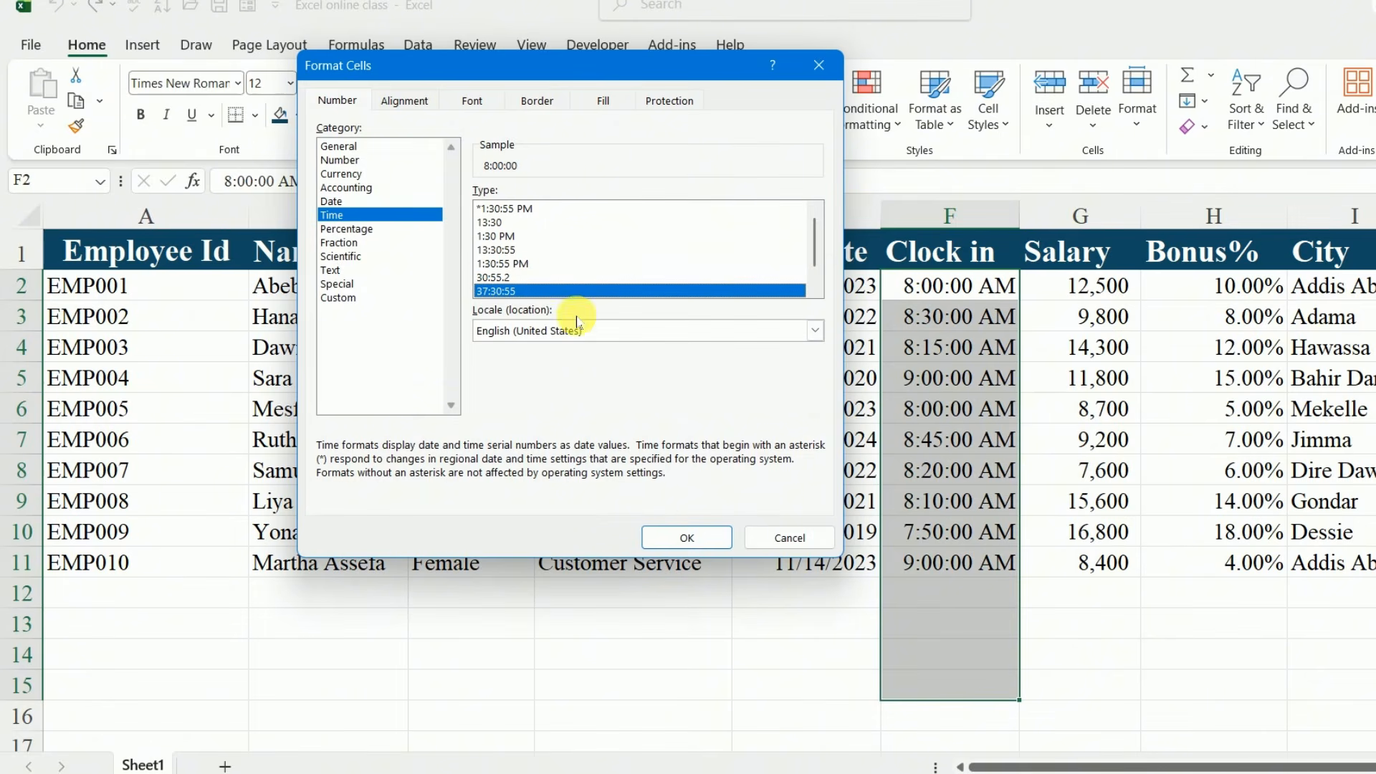
pyautogui.click(689, 536)
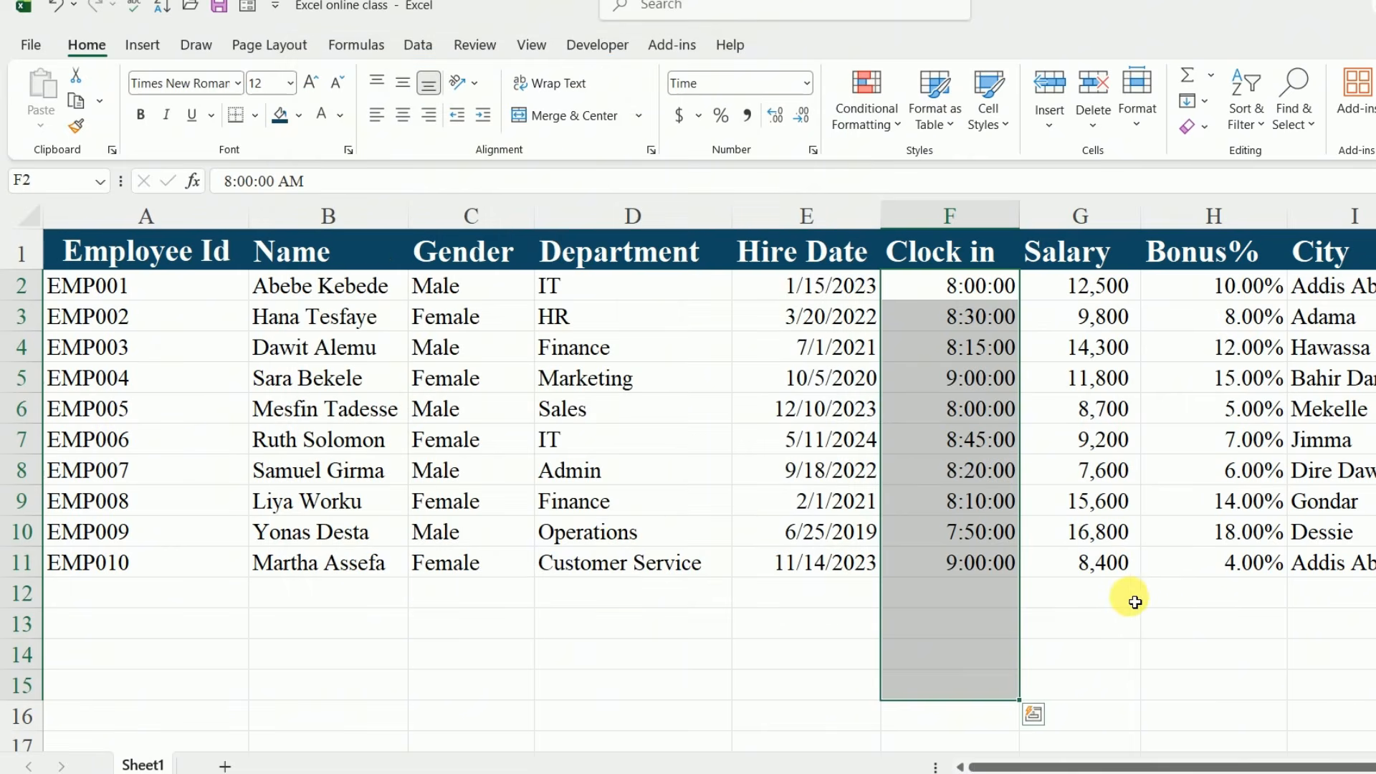
# Step: Widen the Hire Date column slightly and AutoFit the row height for cell E7
pyautogui.click(1144, 638)
pyautogui.press('Left')
pyautogui.moveTo(880, 218)
pyautogui.mouseDown()
pyautogui.moveTo(862, 229)
pyautogui.moveTo(907, 221)
pyautogui.mouseUp()
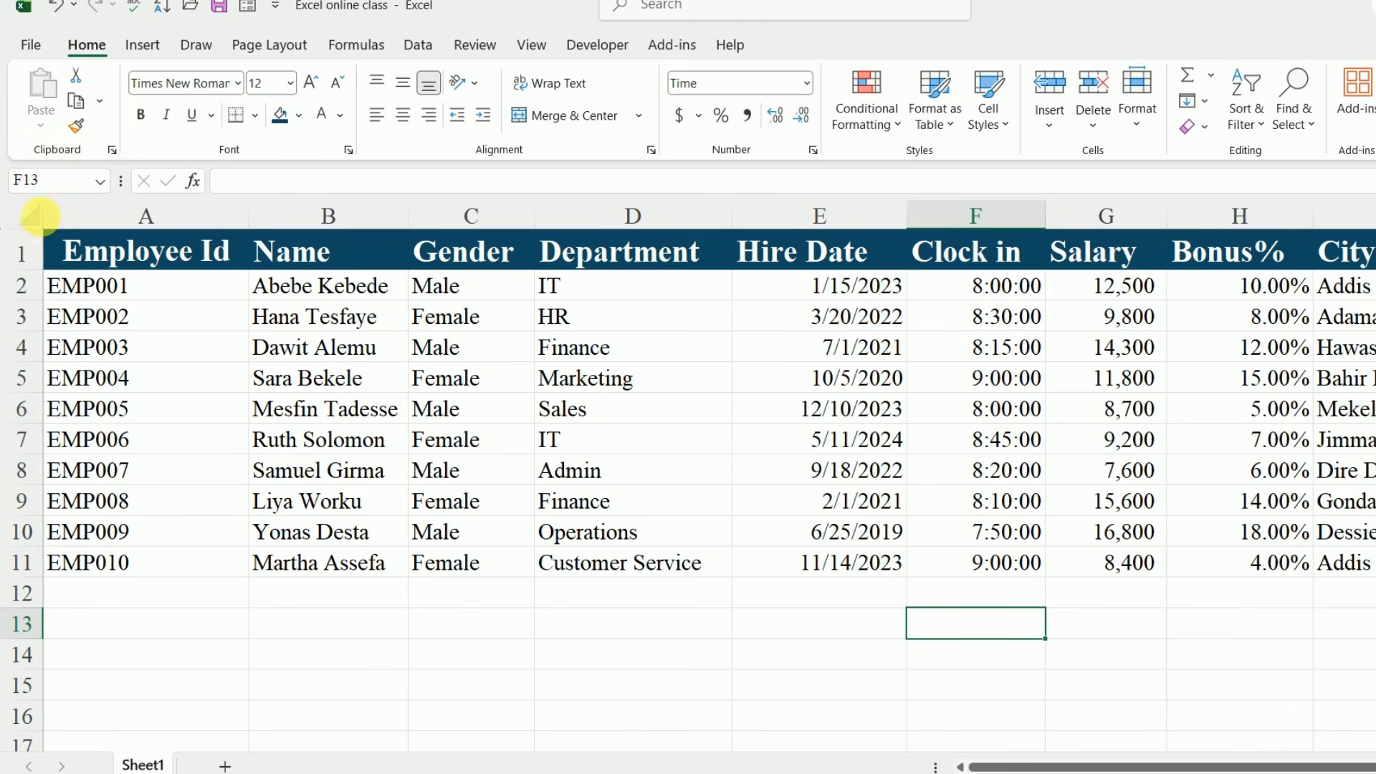
pyautogui.click(36, 215)
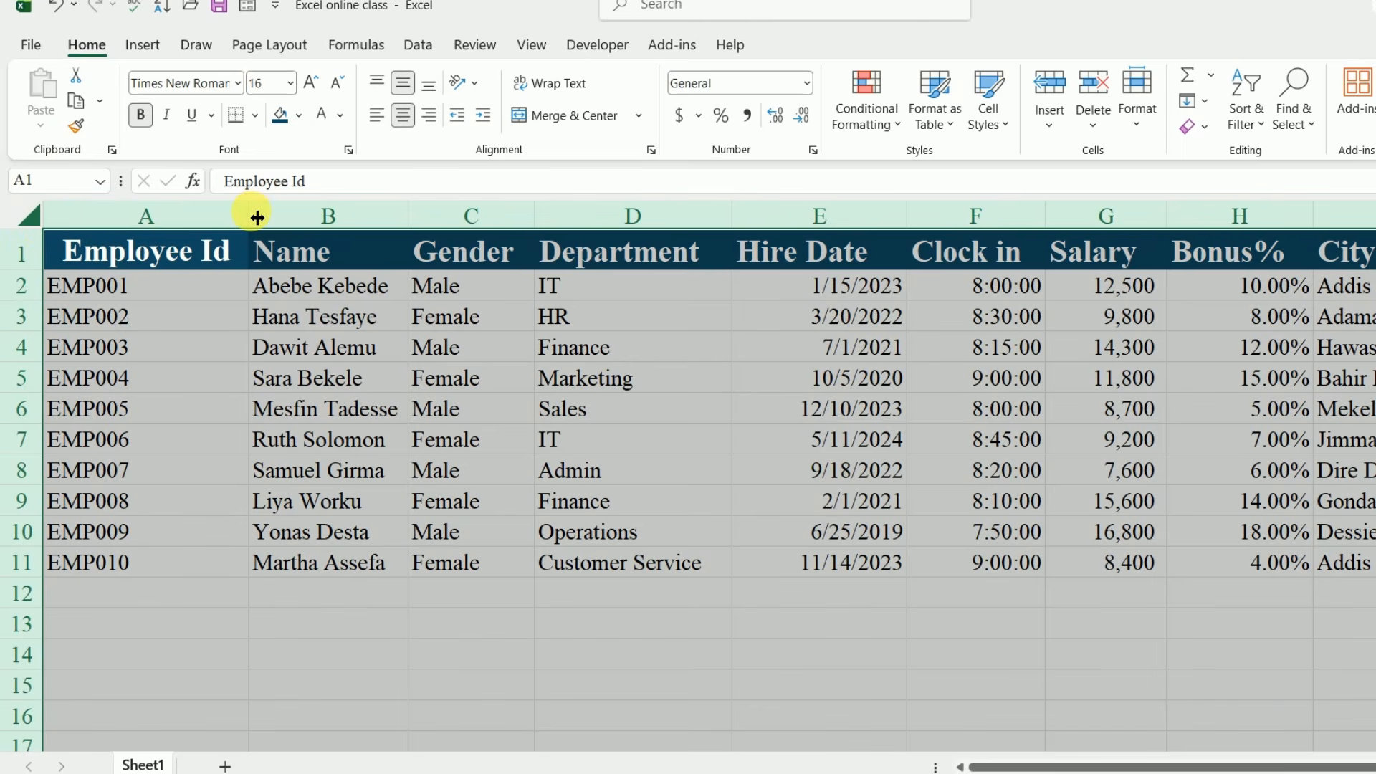
pyautogui.click(742, 428)
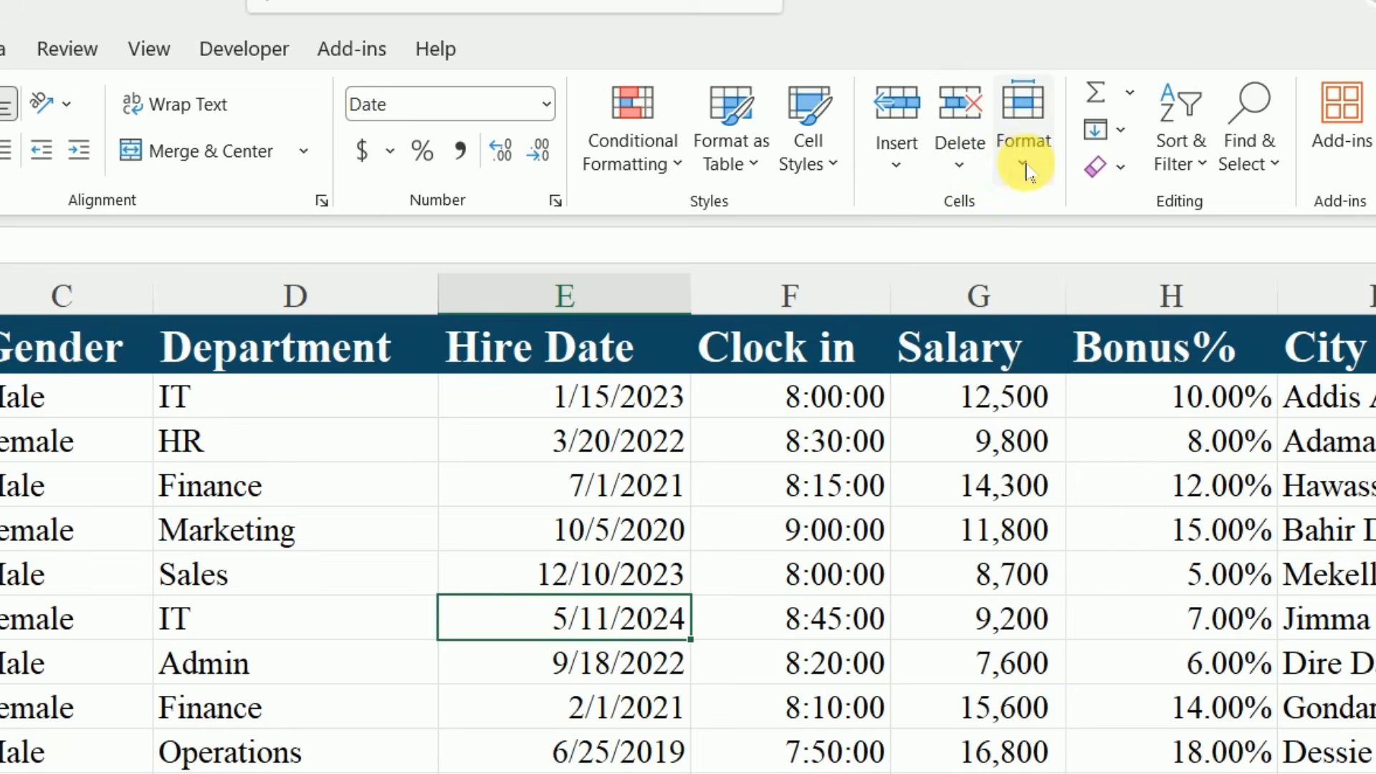
pyautogui.click(1139, 129)
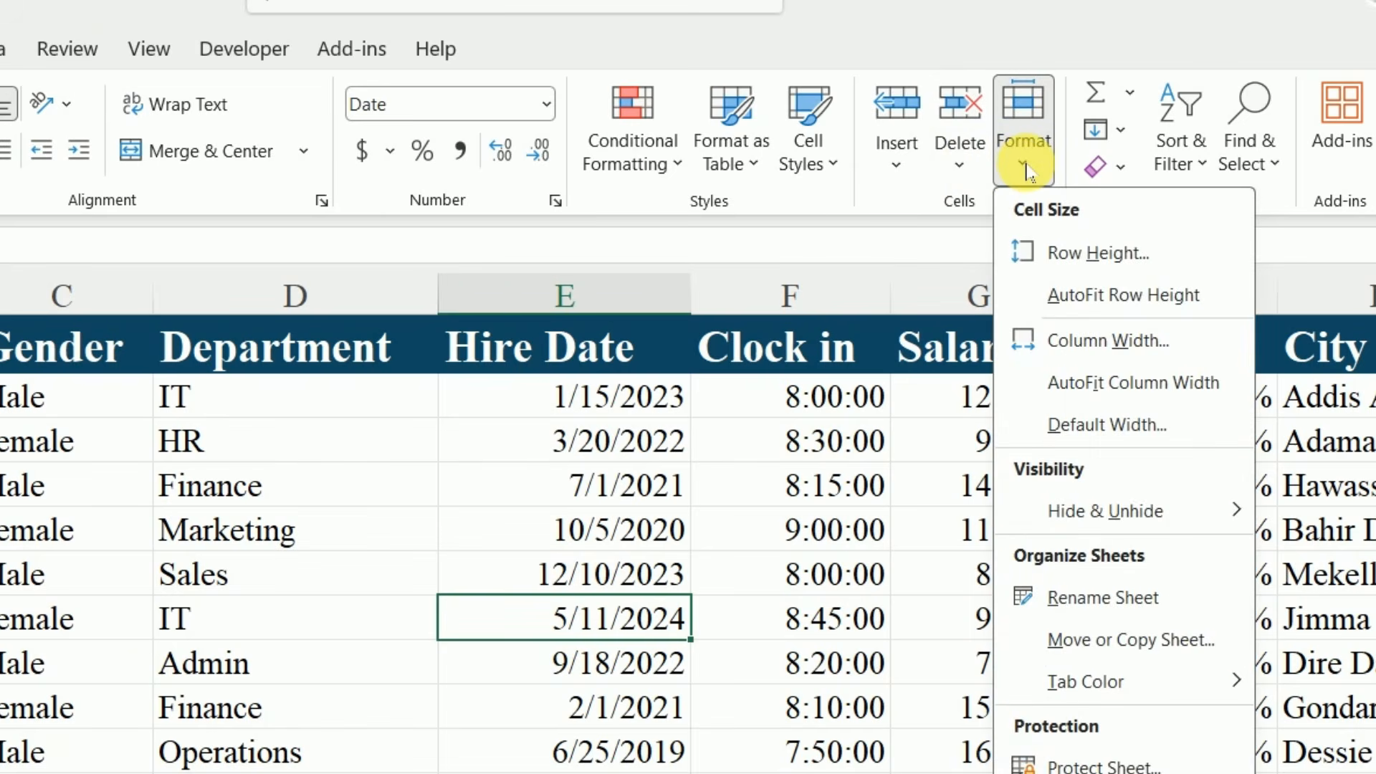
pyautogui.click(1102, 297)
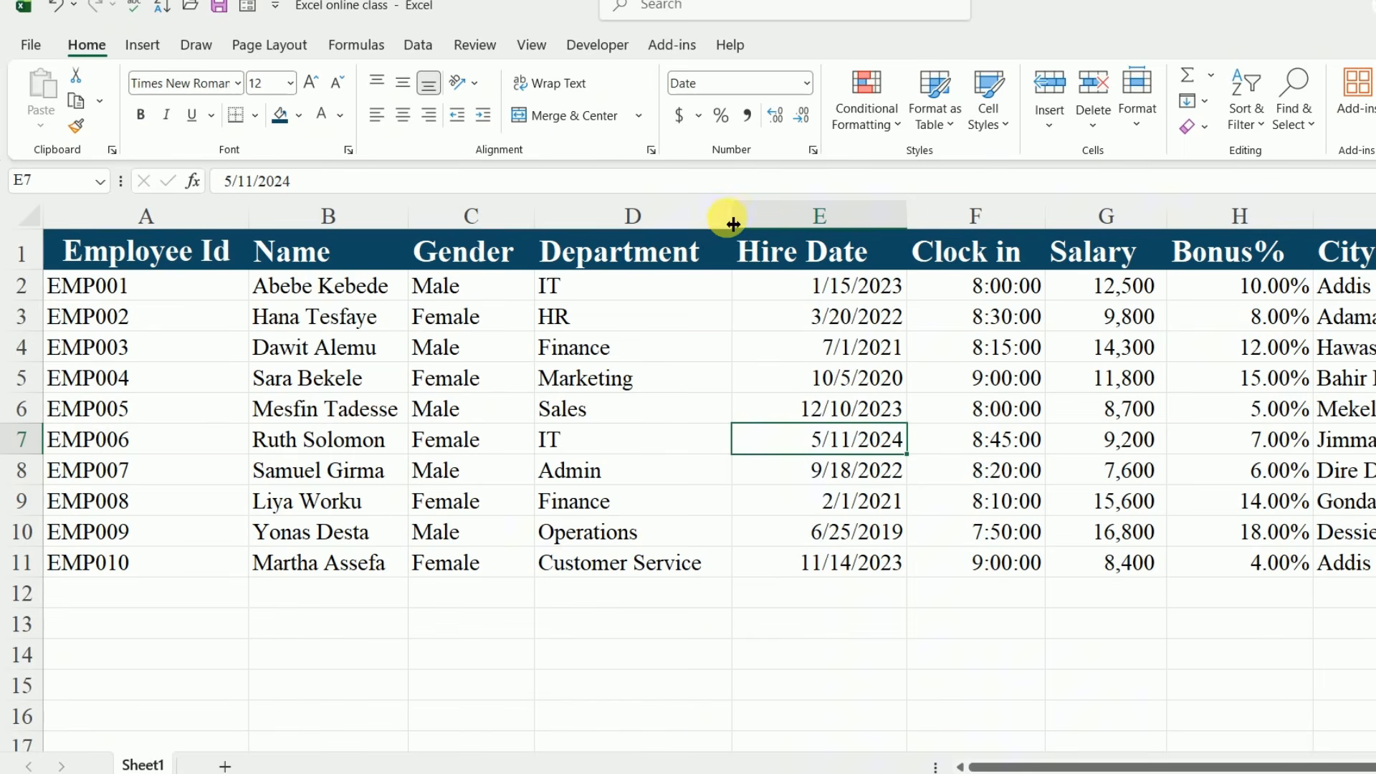
# Step: Narrow the Department, Hire Date, Salary and City columns until they are too small for their contents
pyautogui.moveTo(733, 223); pyautogui.dragTo(614, 224)
pyautogui.moveTo(802, 226); pyautogui.dragTo(706, 226)
pyautogui.moveTo(975, 227); pyautogui.dragTo(918, 228)
pyautogui.moveTo(1190, 215); pyautogui.dragTo(1130, 219)
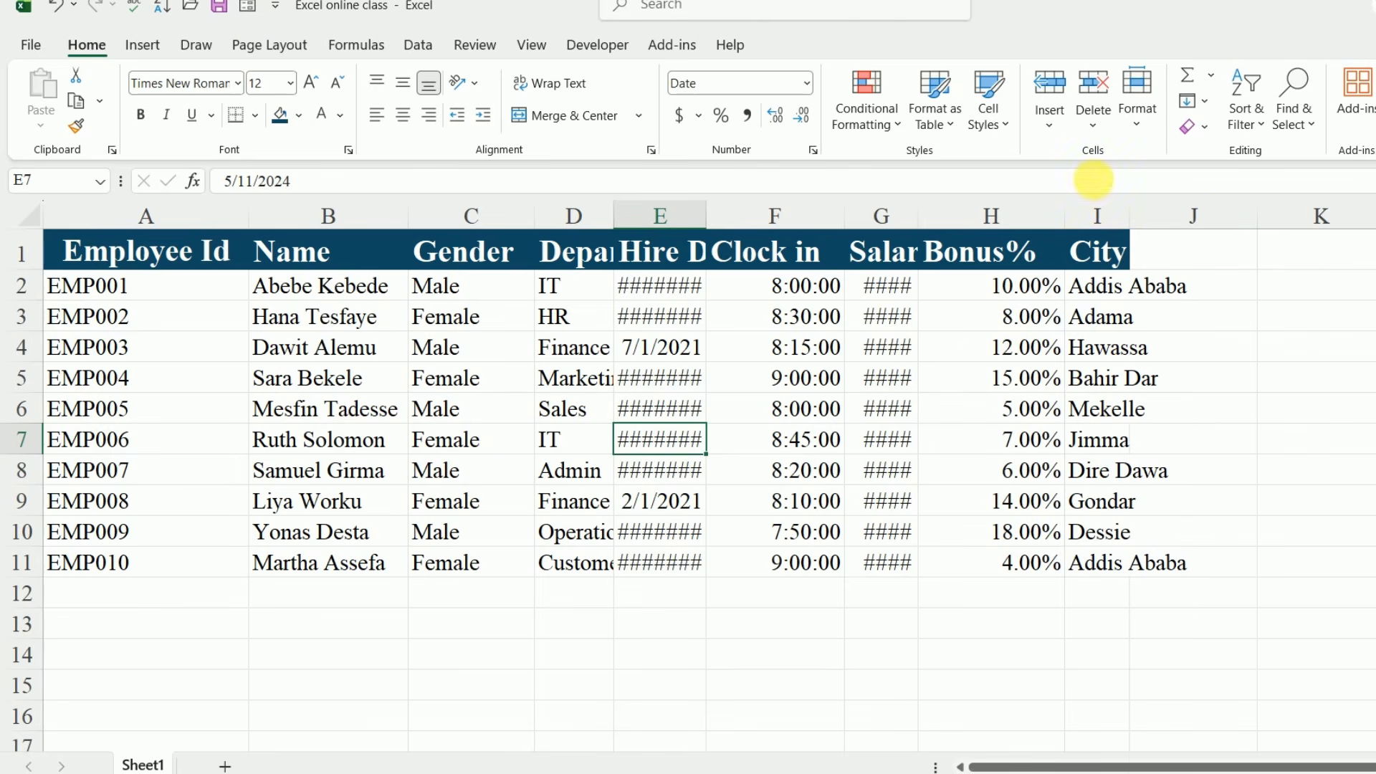
# Step: AutoFit the row height and the column width for cell E7 in the Hire Date column
pyautogui.click(1136, 132)
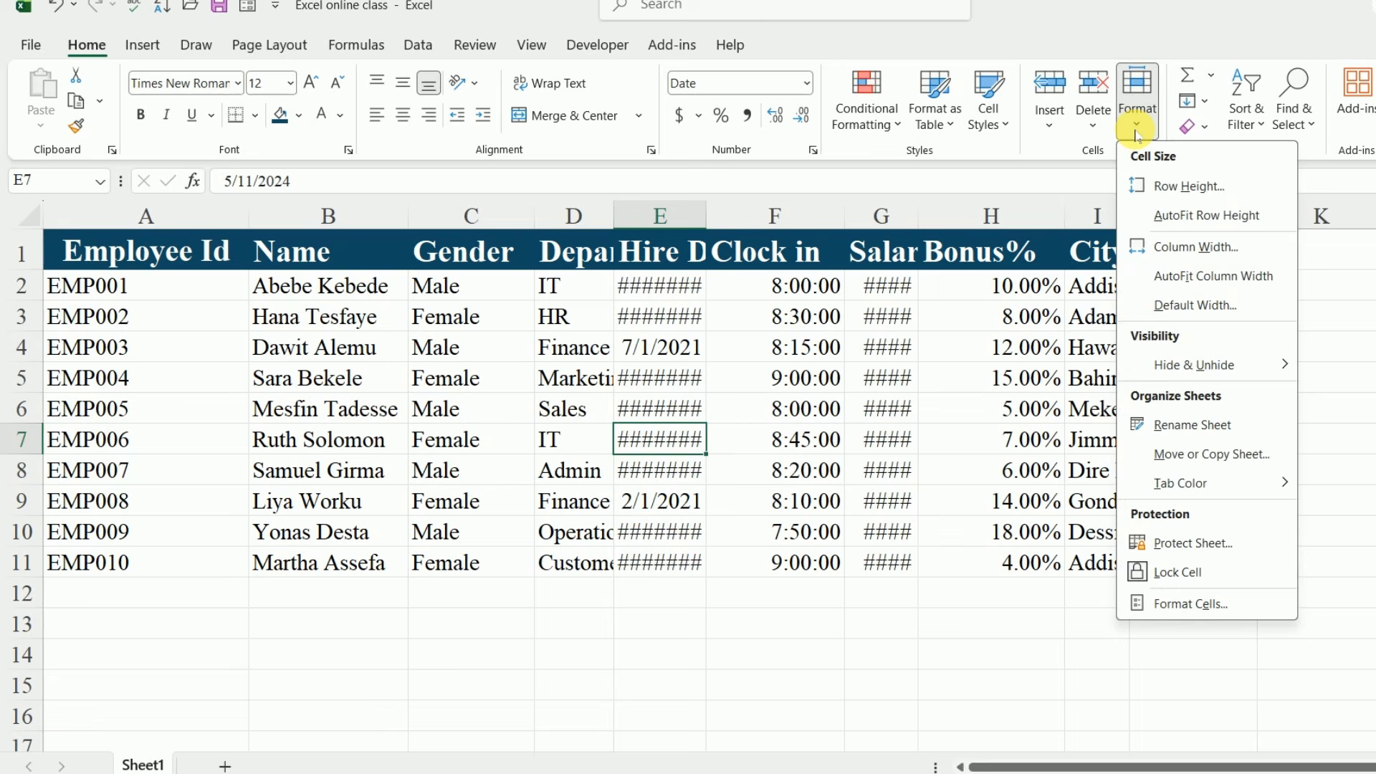
pyautogui.click(1175, 218)
pyautogui.click(1137, 118)
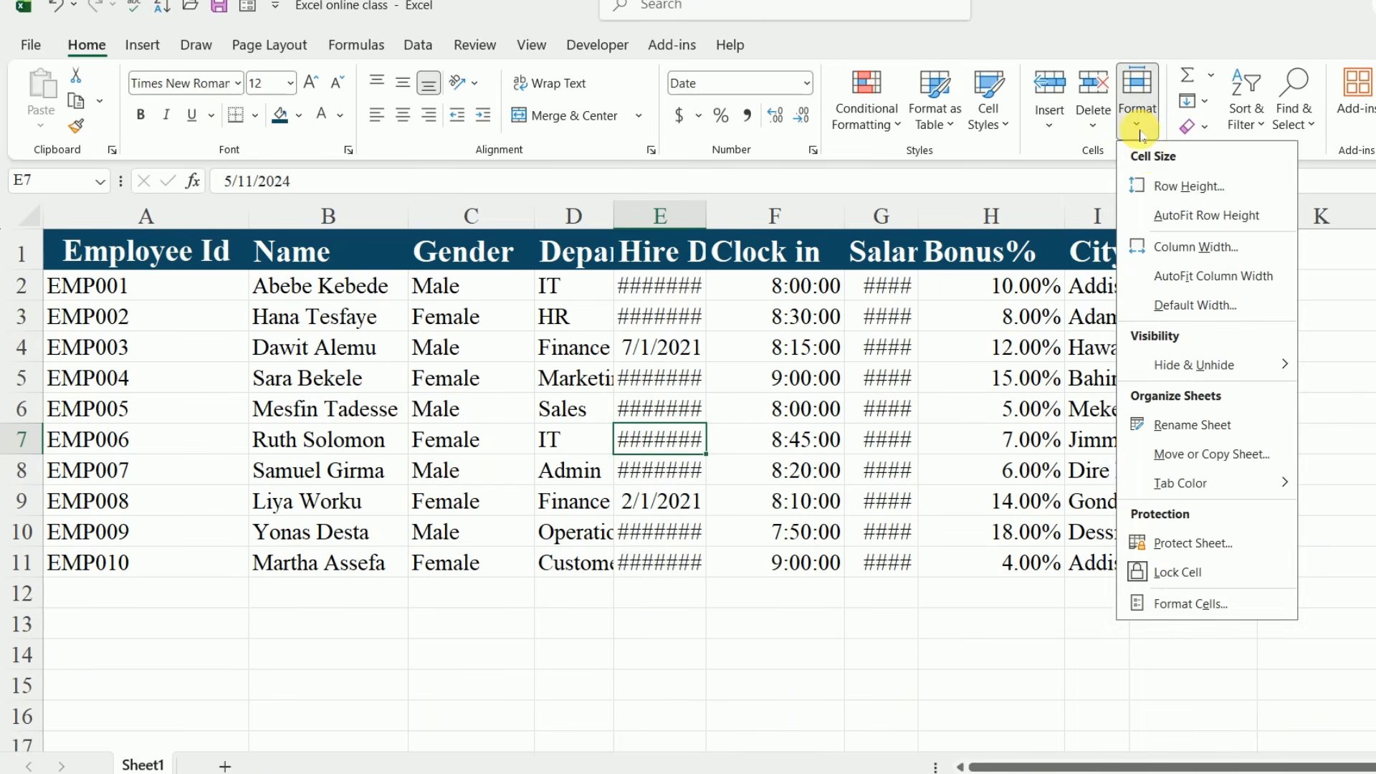
pyautogui.click(1188, 284)
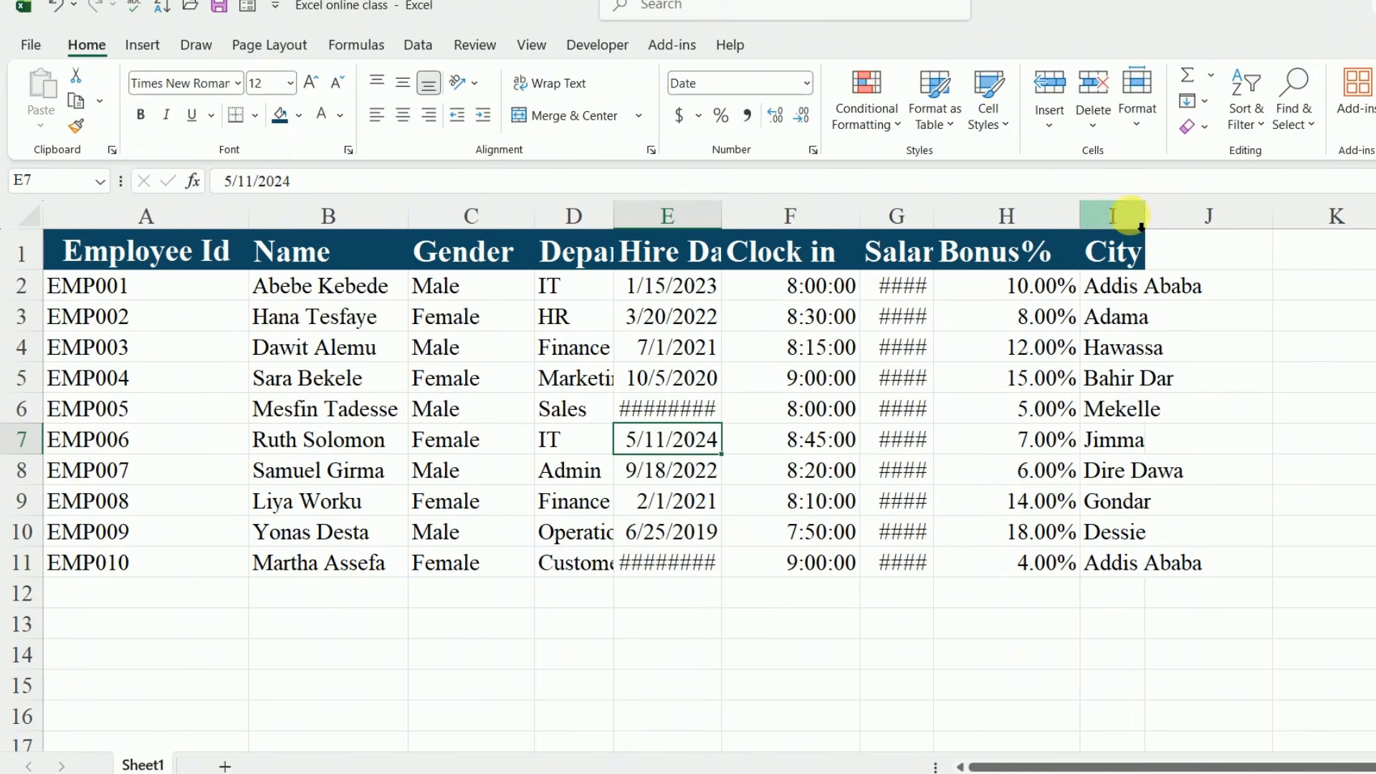
# Step: AutoFit the width of every column in the sheet to its contents
pyautogui.click(36, 221)
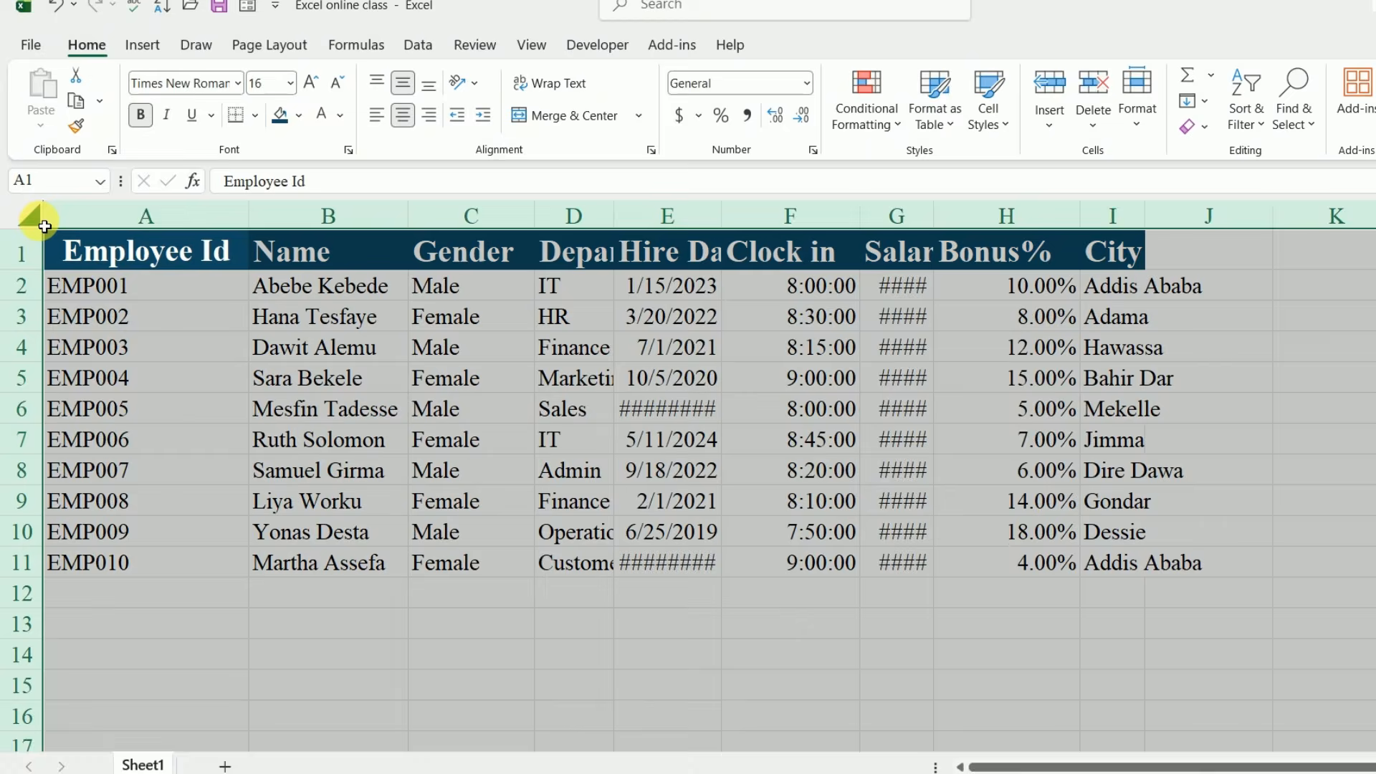
pyautogui.click(1141, 121)
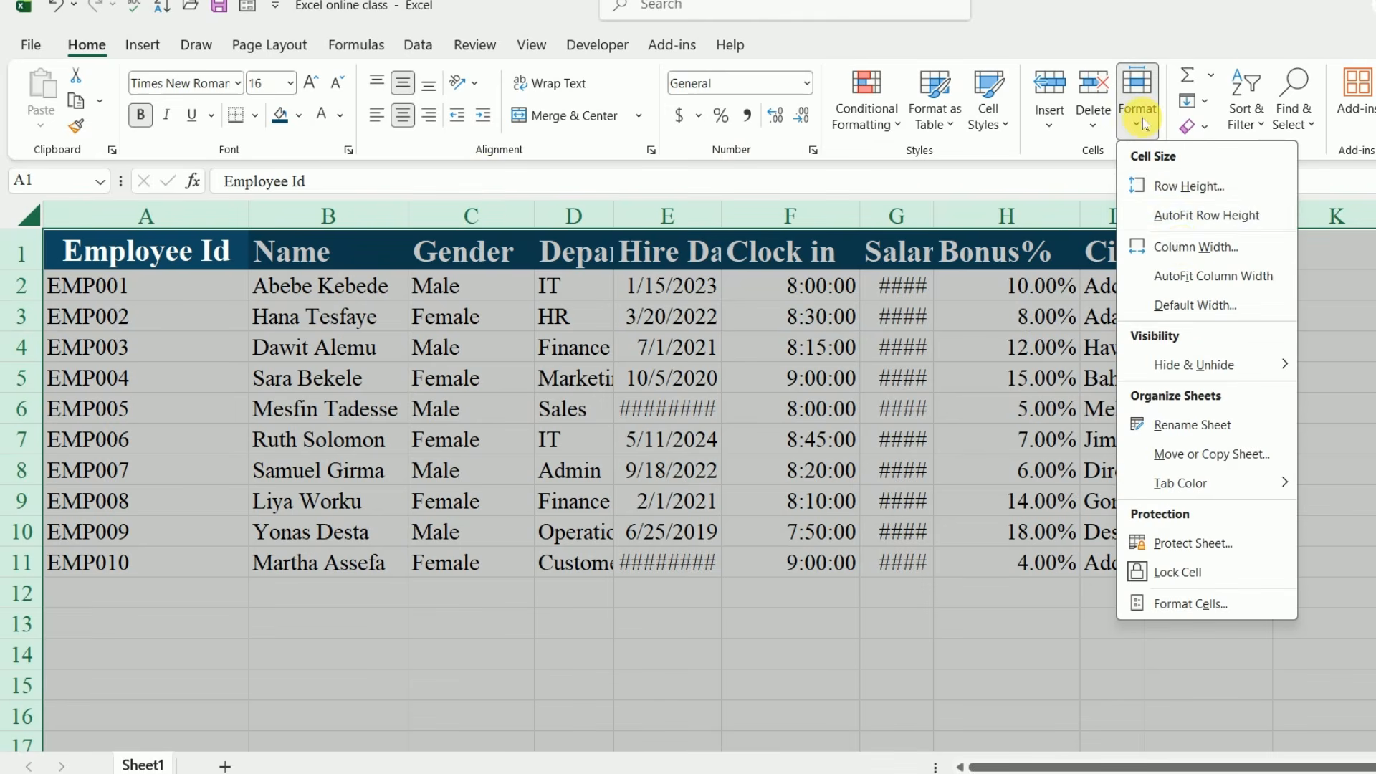
pyautogui.click(1173, 279)
pyautogui.click(1204, 614)
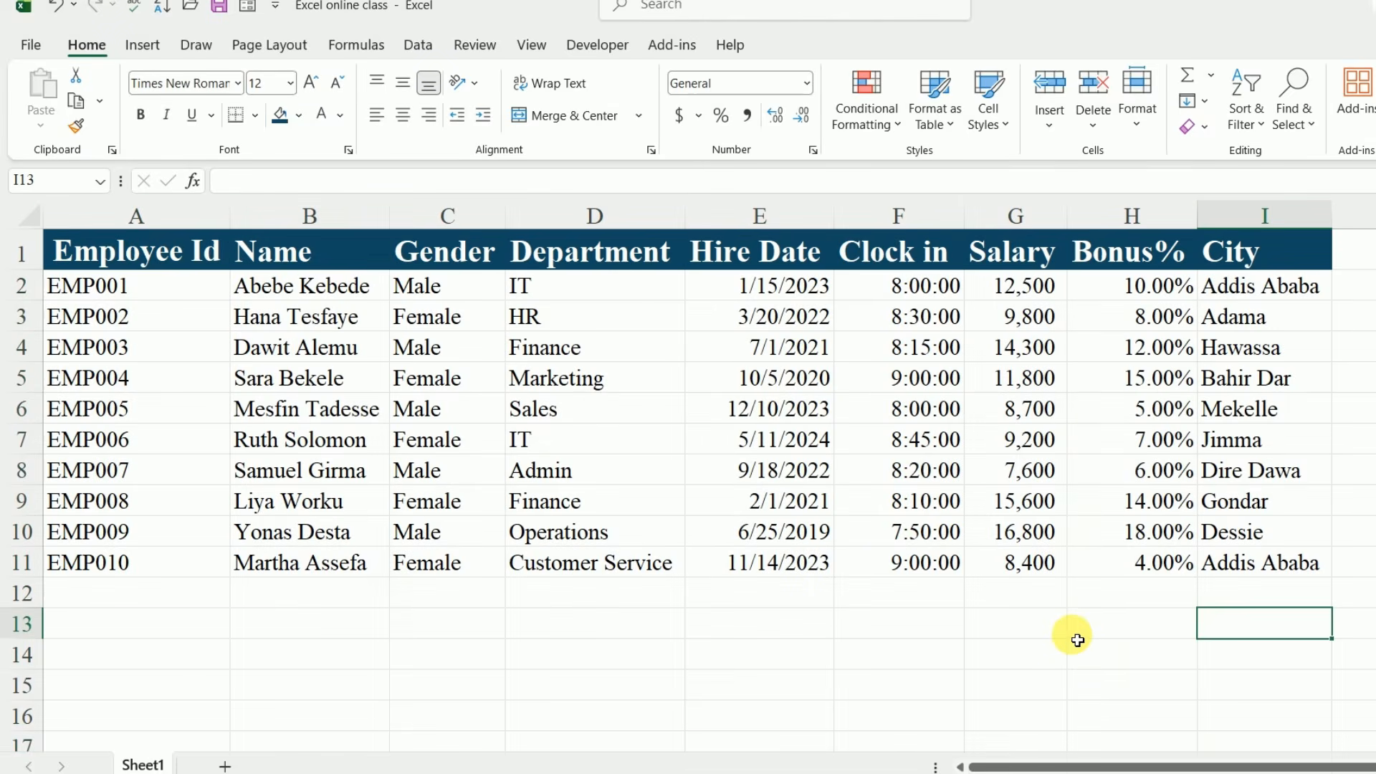
pyautogui.click(746, 530)
pyautogui.click(830, 614)
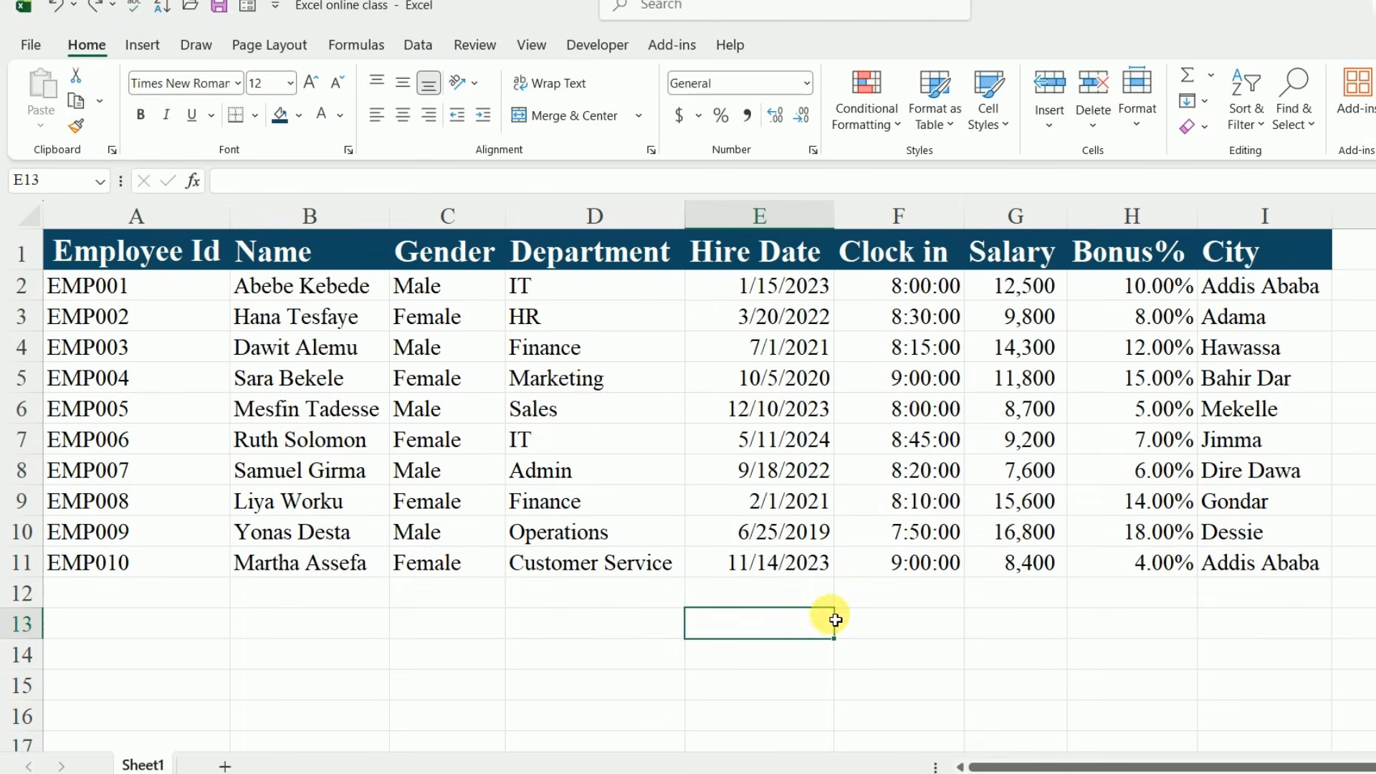
# Step: Apply All Borders to the employee table in A1:I11
pyautogui.moveTo(138, 255); pyautogui.dragTo(1272, 564)
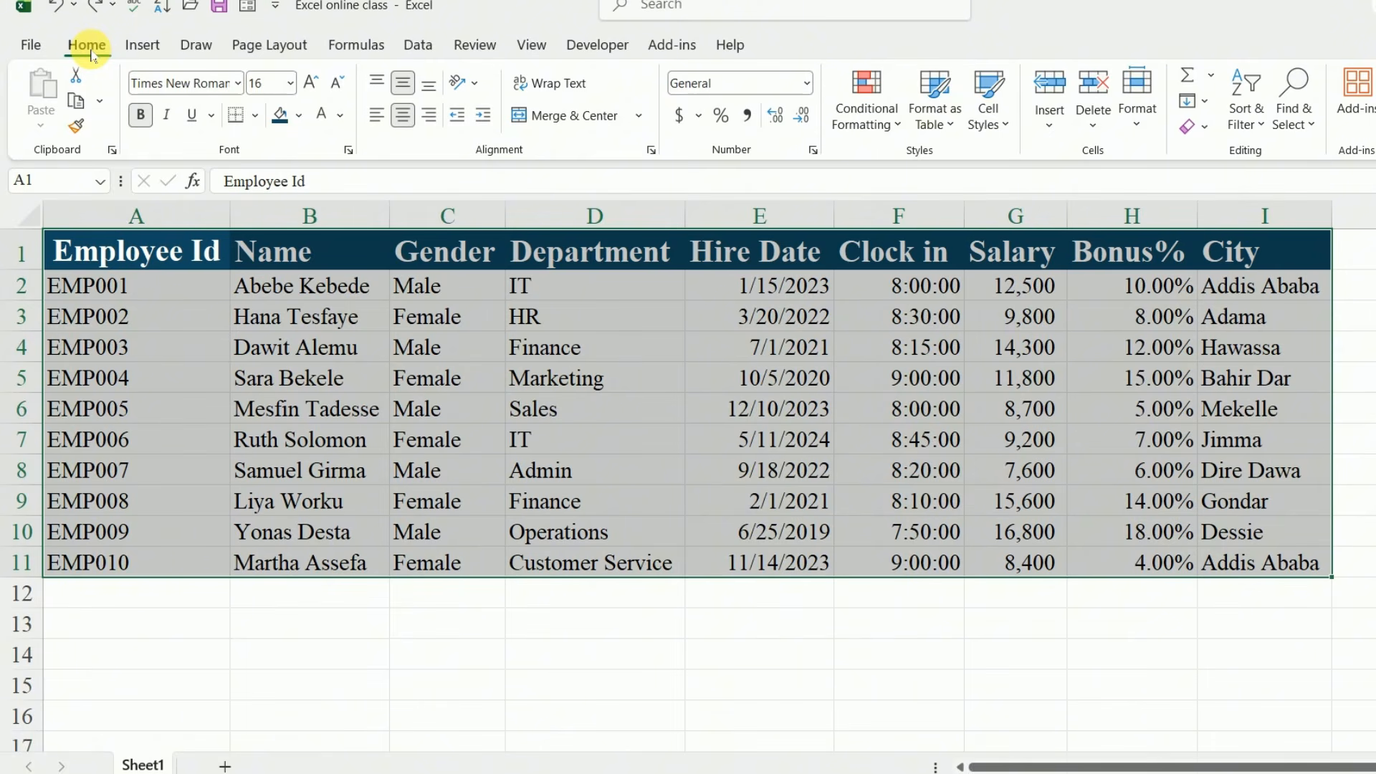
pyautogui.click(255, 117)
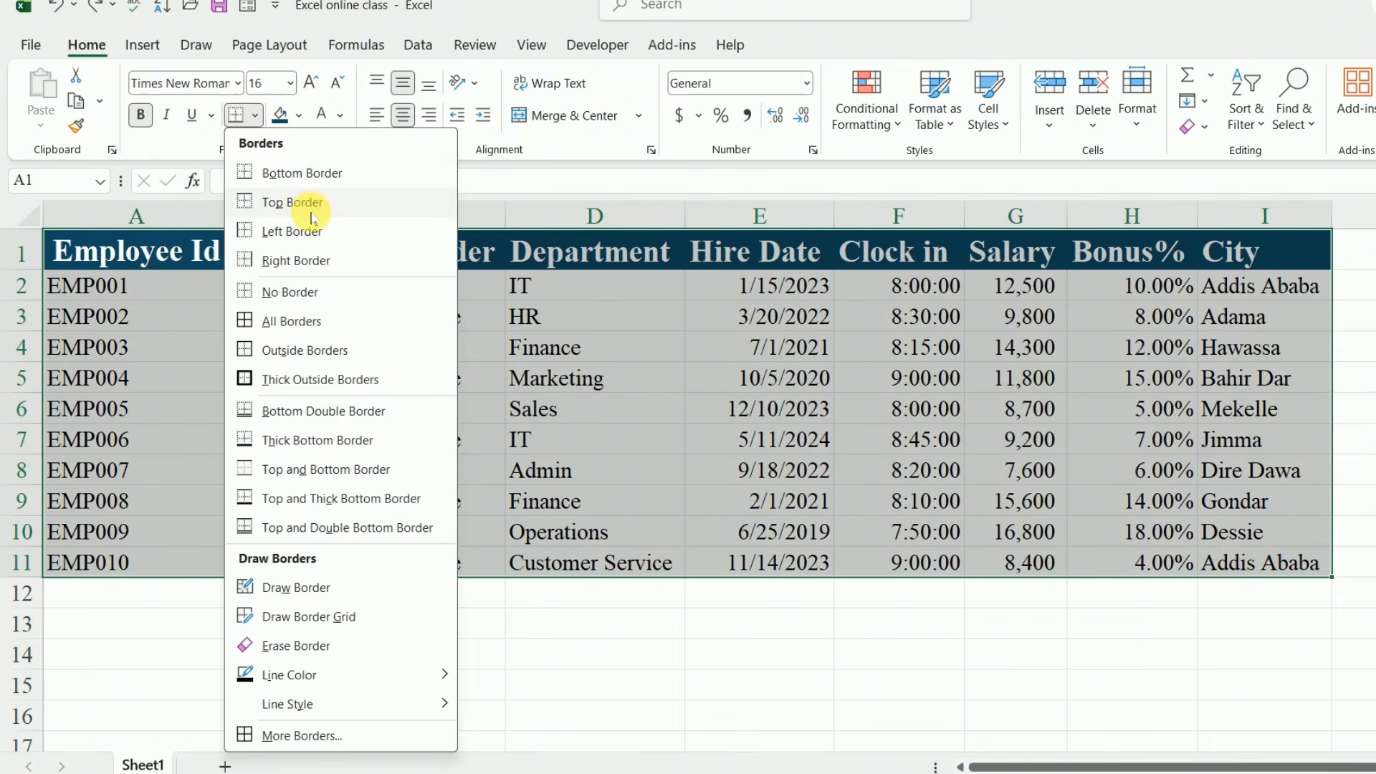
pyautogui.click(301, 326)
pyautogui.click(804, 652)
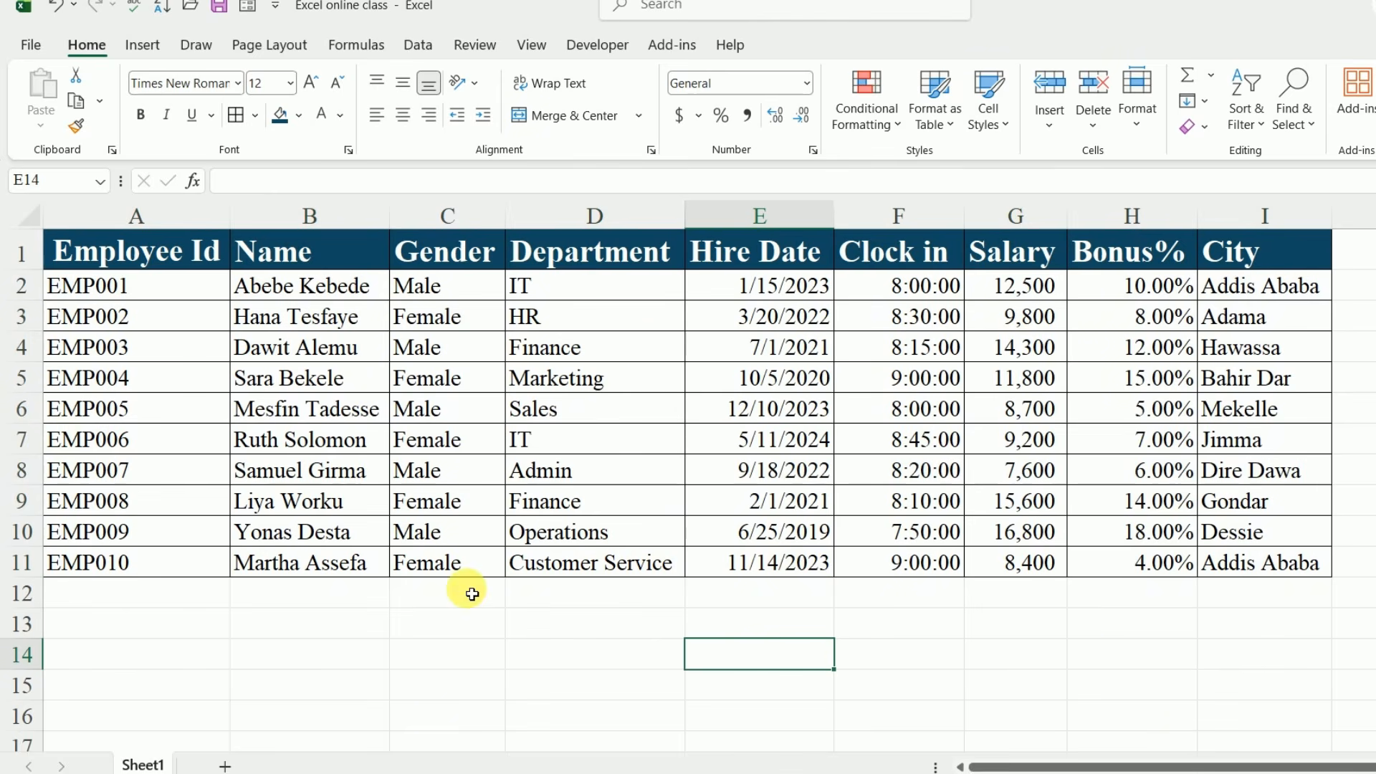
# Step: Center the employee IDs in A2:A11 horizontally
pyautogui.moveTo(169, 299); pyautogui.dragTo(162, 562)
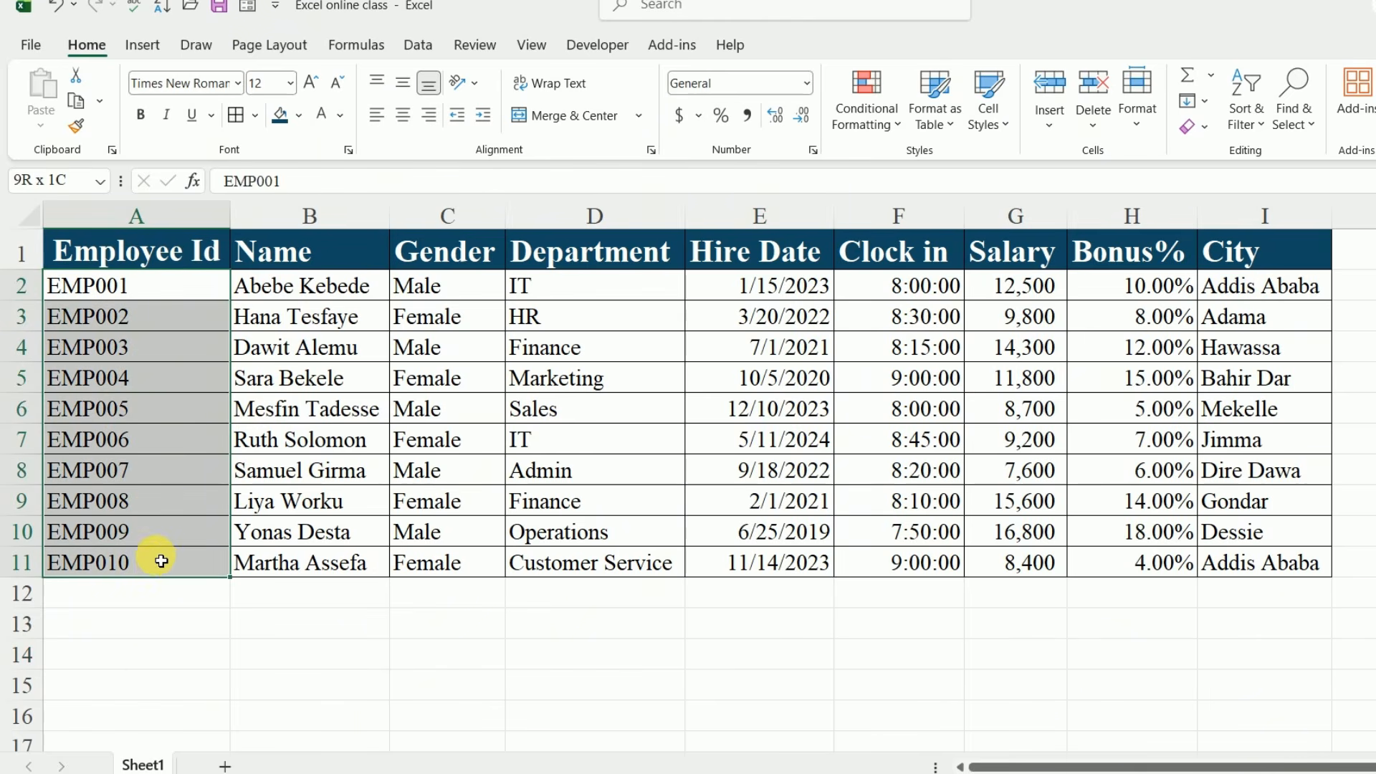
pyautogui.click(402, 115)
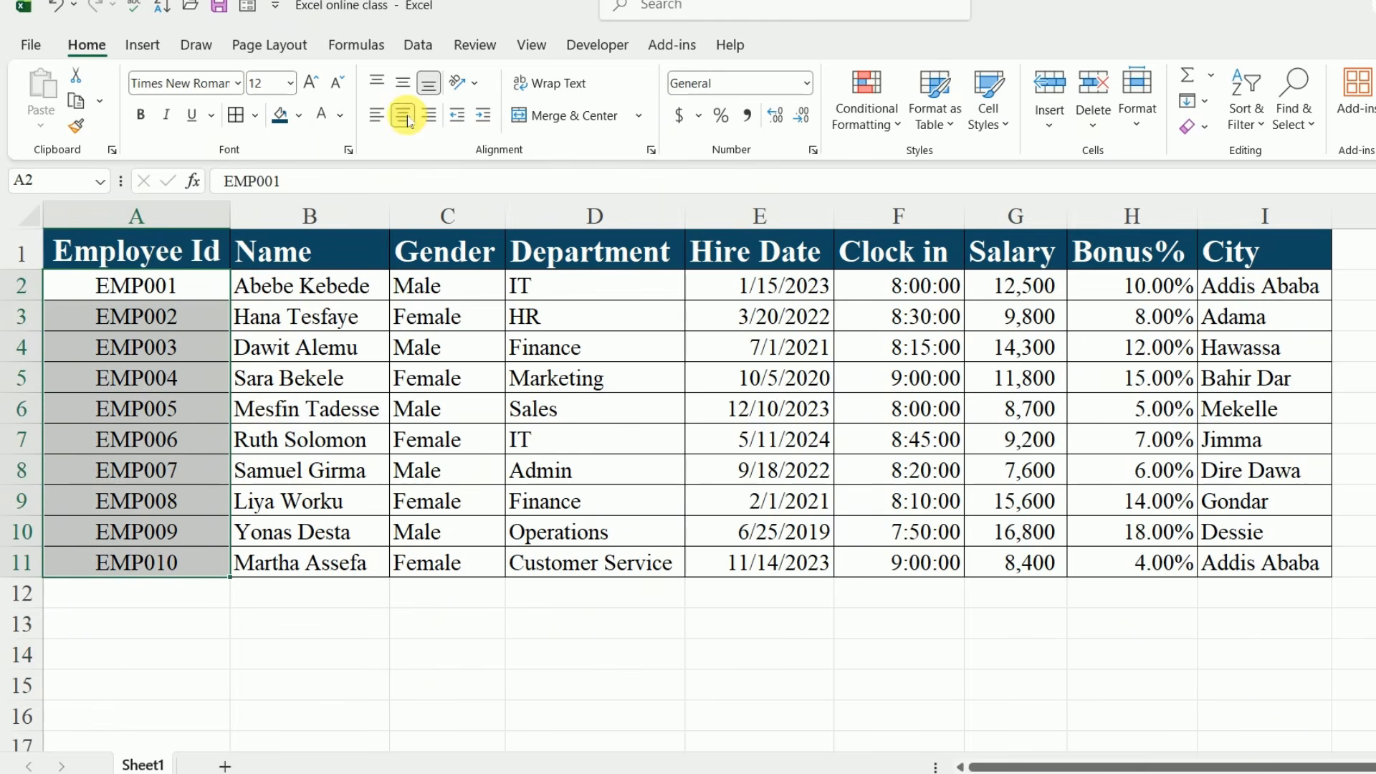
pyautogui.moveTo(467, 308); pyautogui.dragTo(477, 562)
pyautogui.click(630, 655)
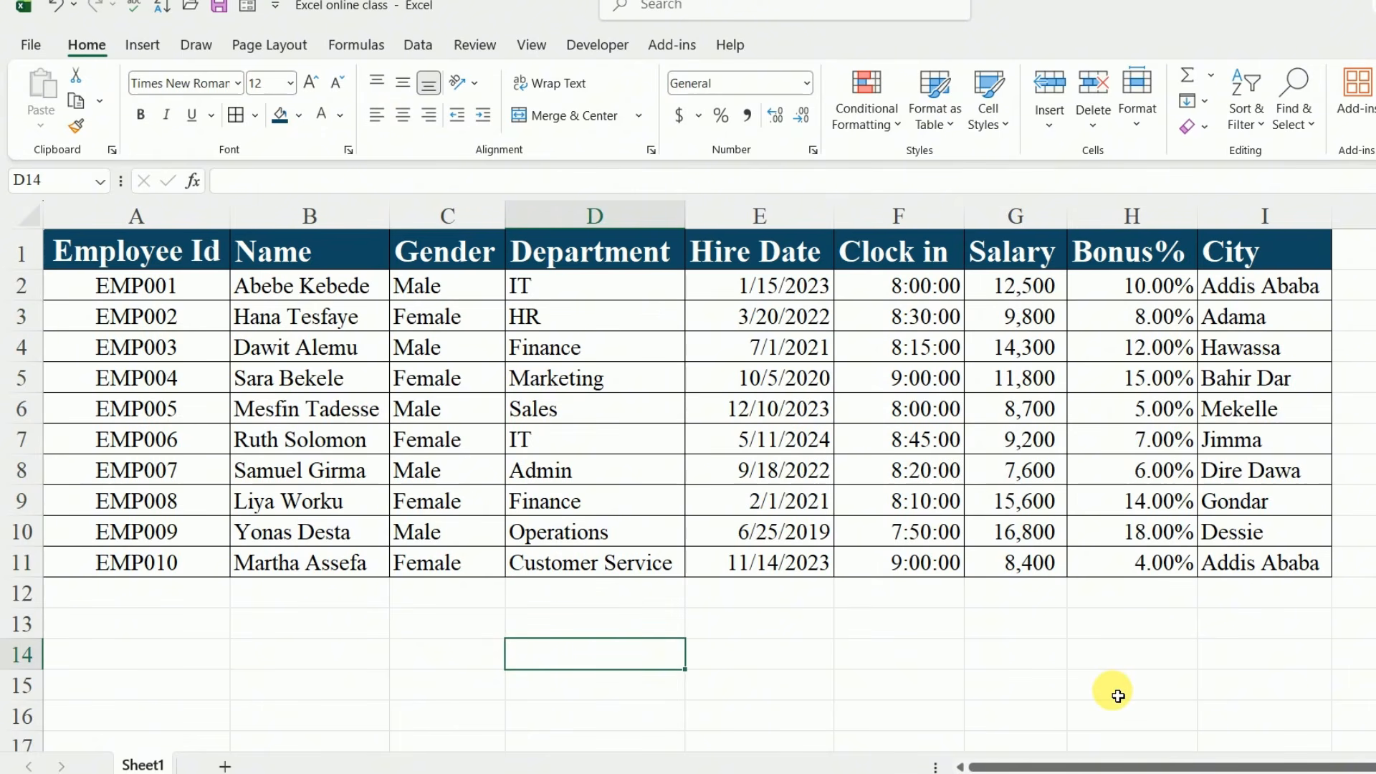
pyautogui.click(950, 692)
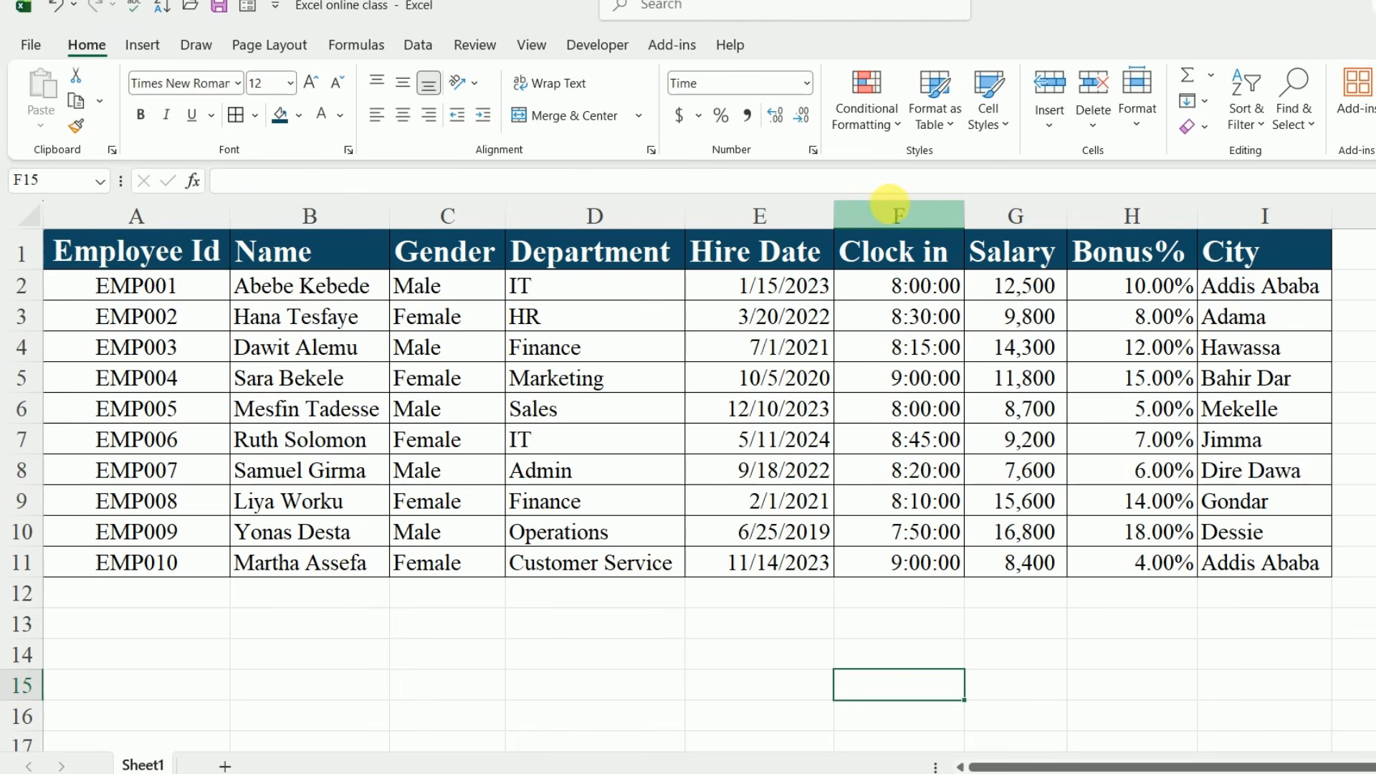
# Step: Hide the Clock in column F and unhide it again
pyautogui.click(900, 217)
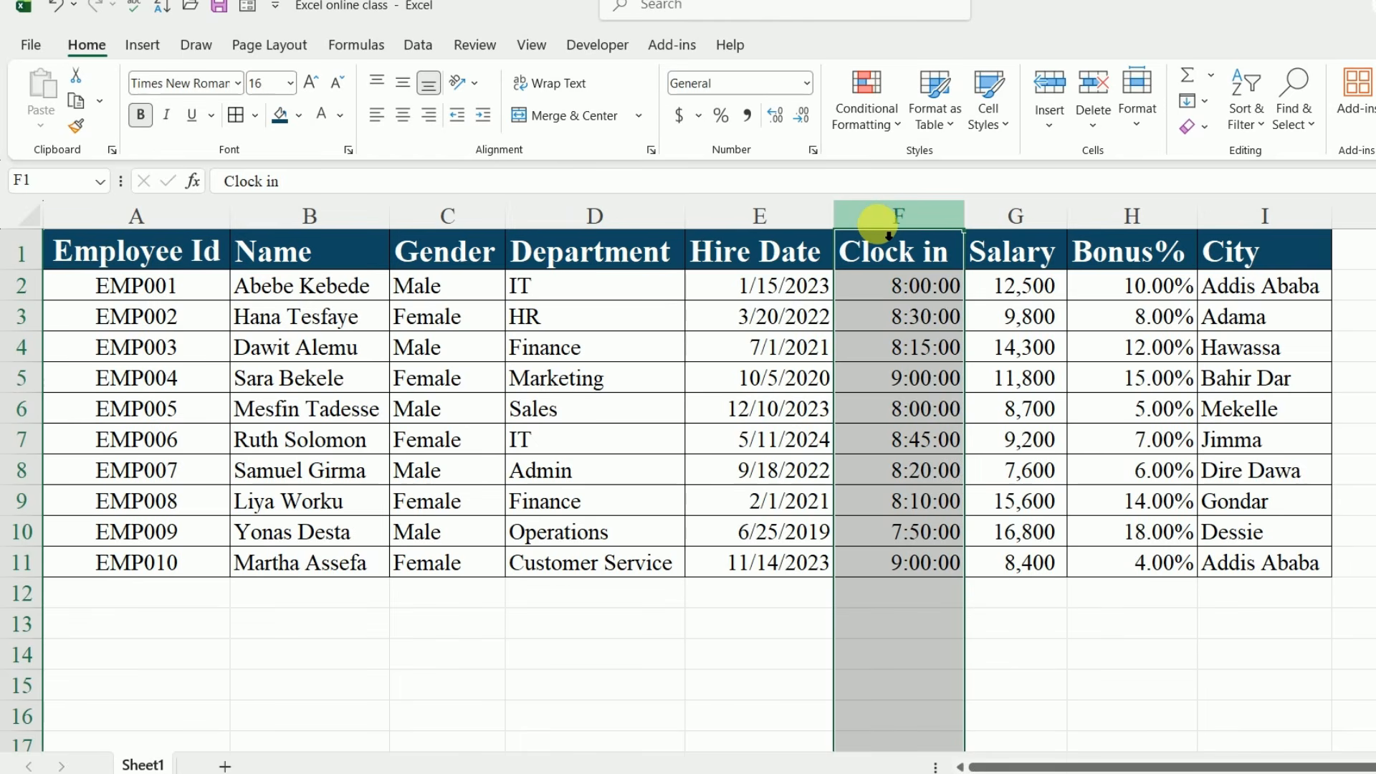
pyautogui.rightClick(881, 229)
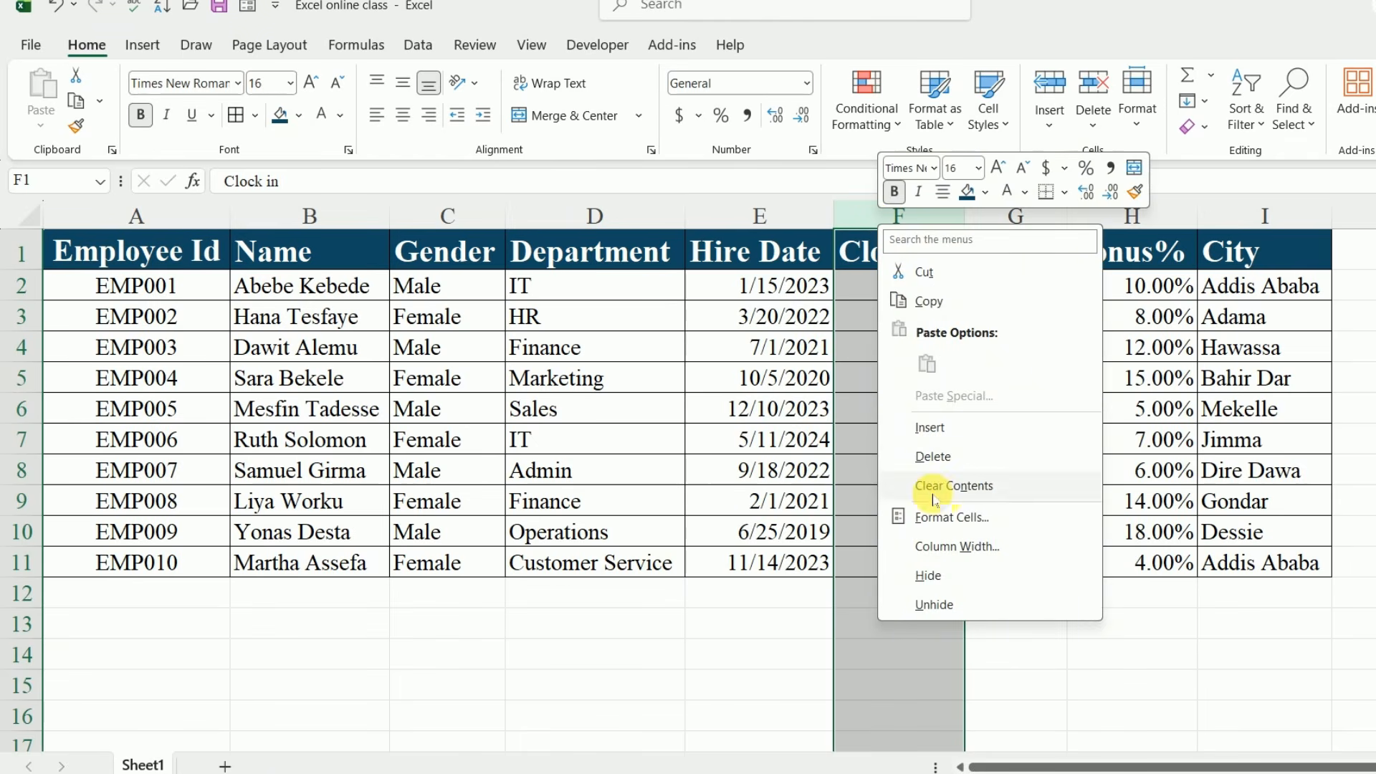
pyautogui.click(930, 578)
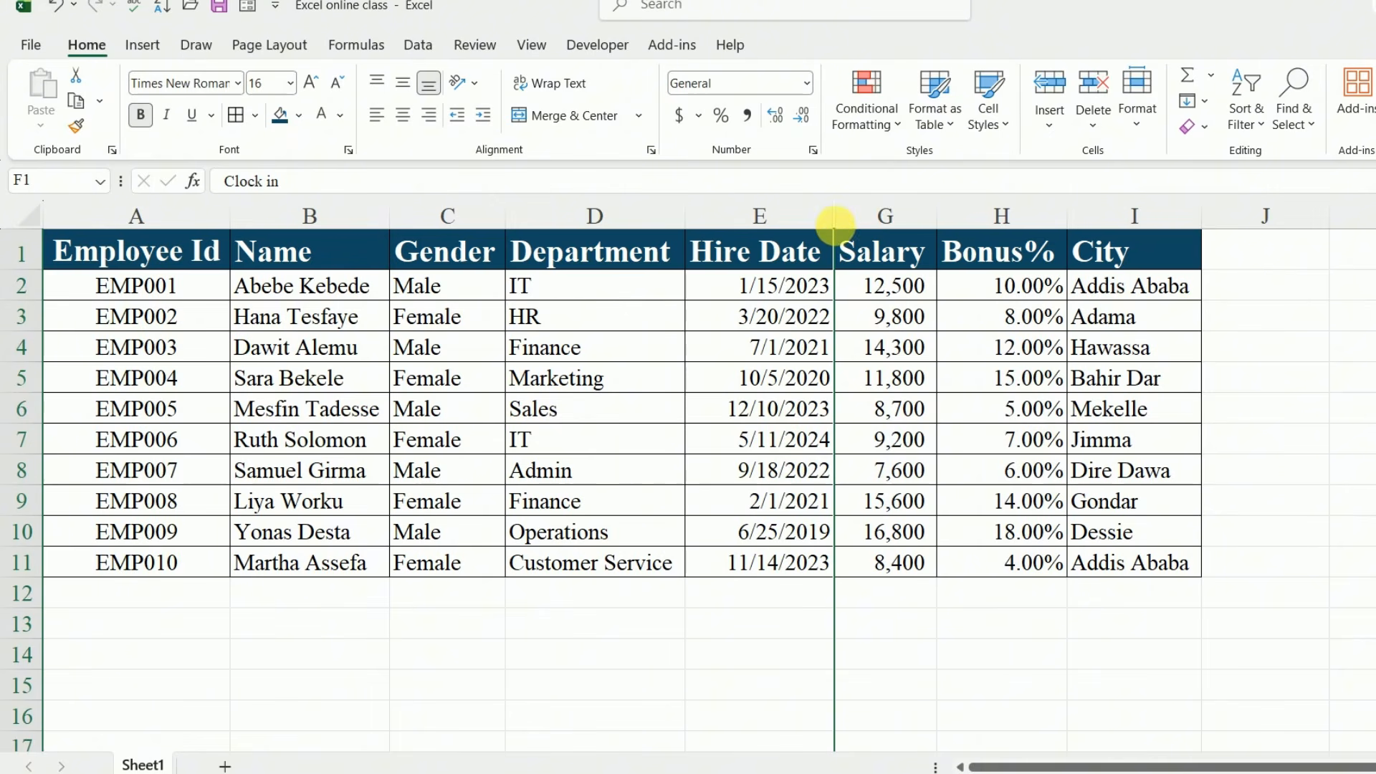
pyautogui.rightClick(841, 225)
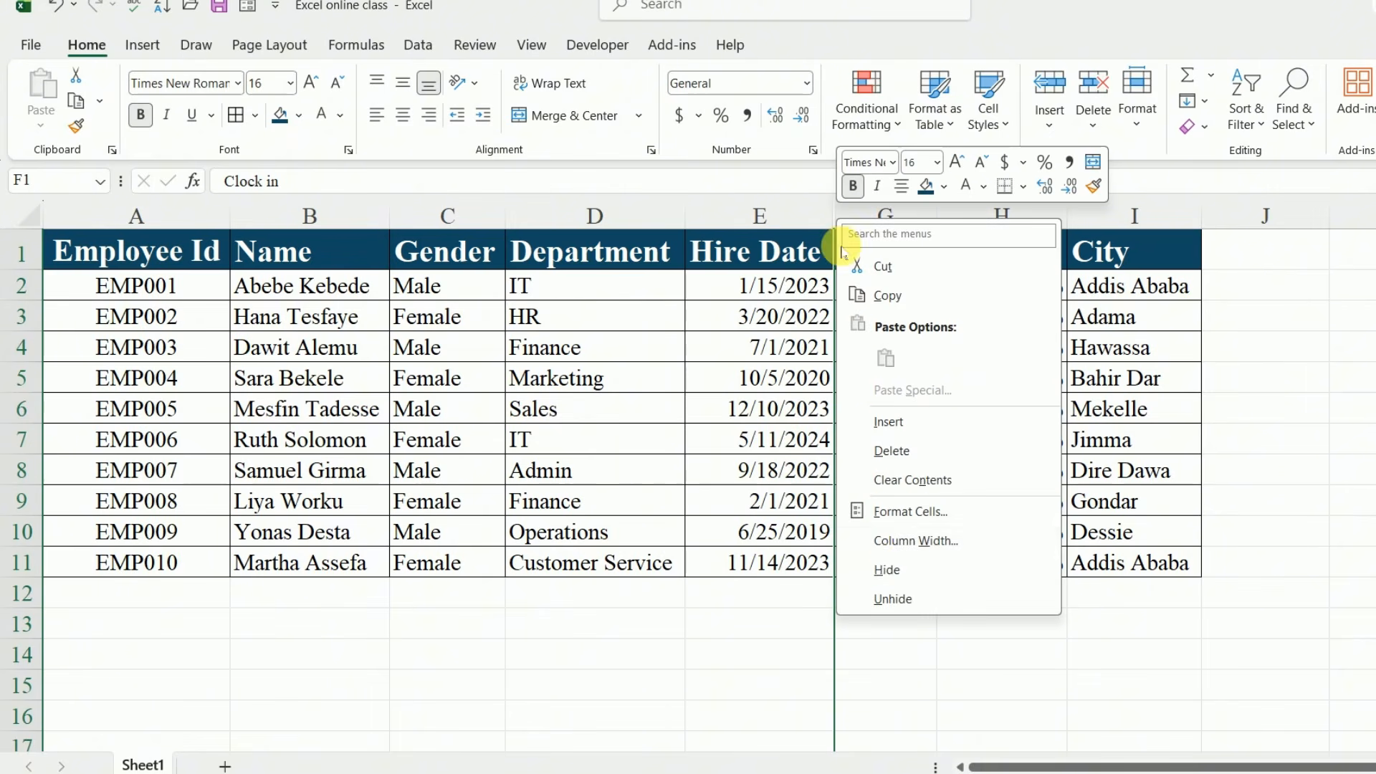
pyautogui.click(889, 600)
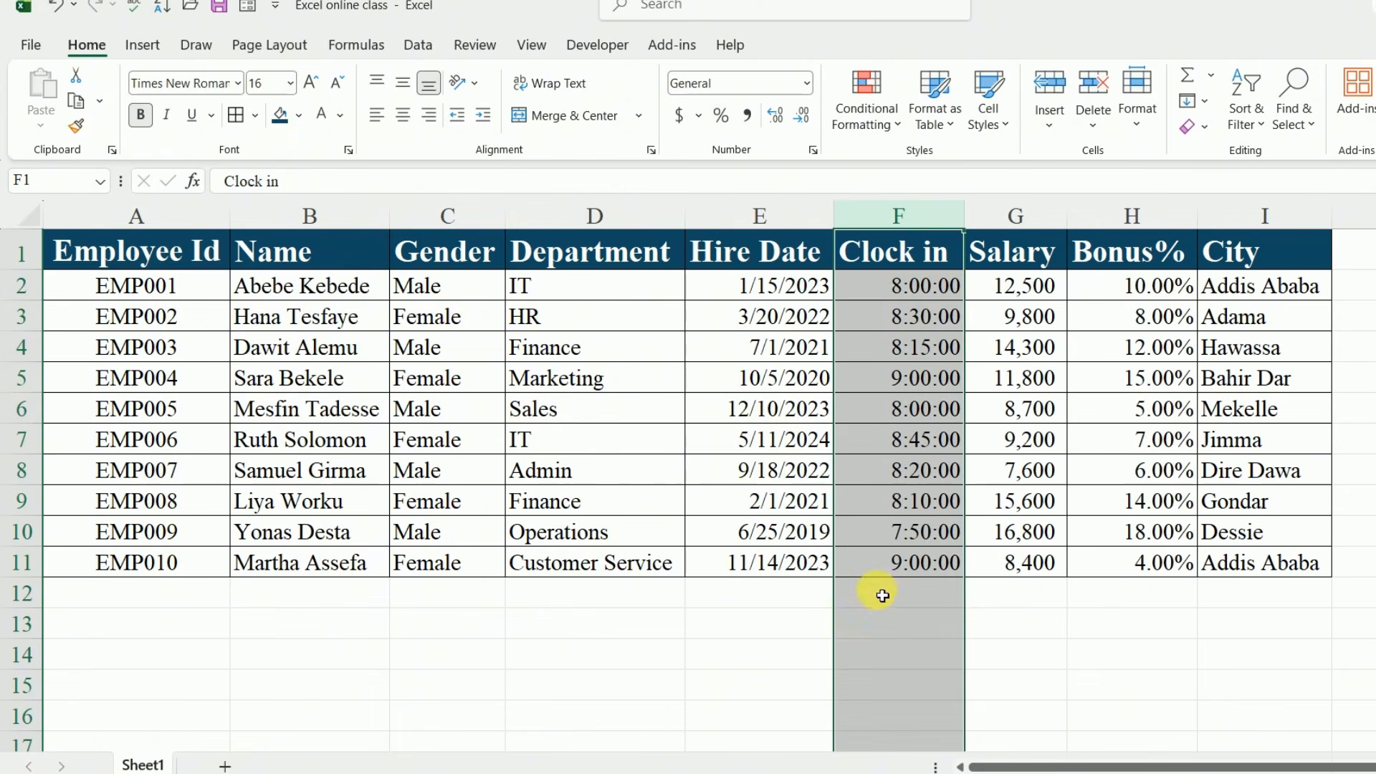
pyautogui.click(1079, 624)
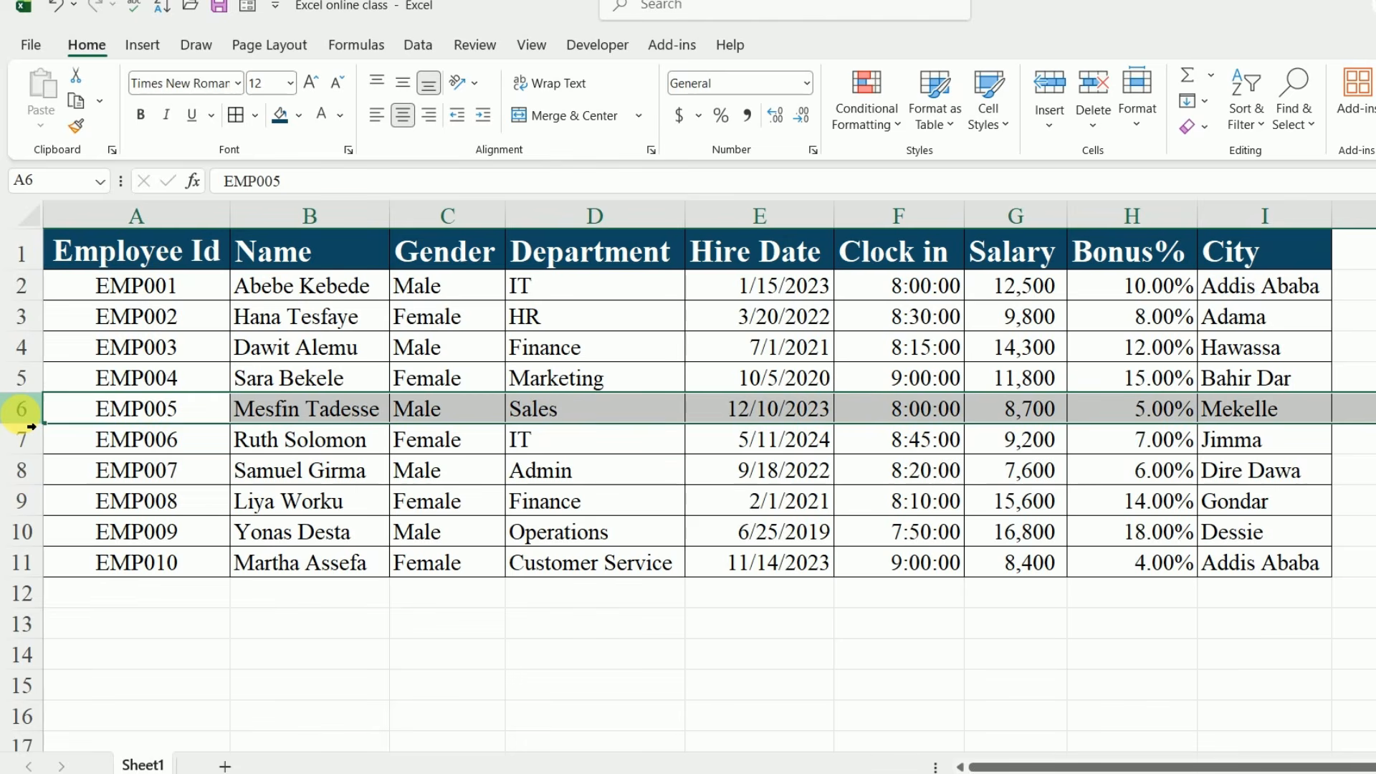
# Step: Insert a blank row above the EMP005 record at row 6
pyautogui.rightClick(21, 410)
pyautogui.click(99, 221)
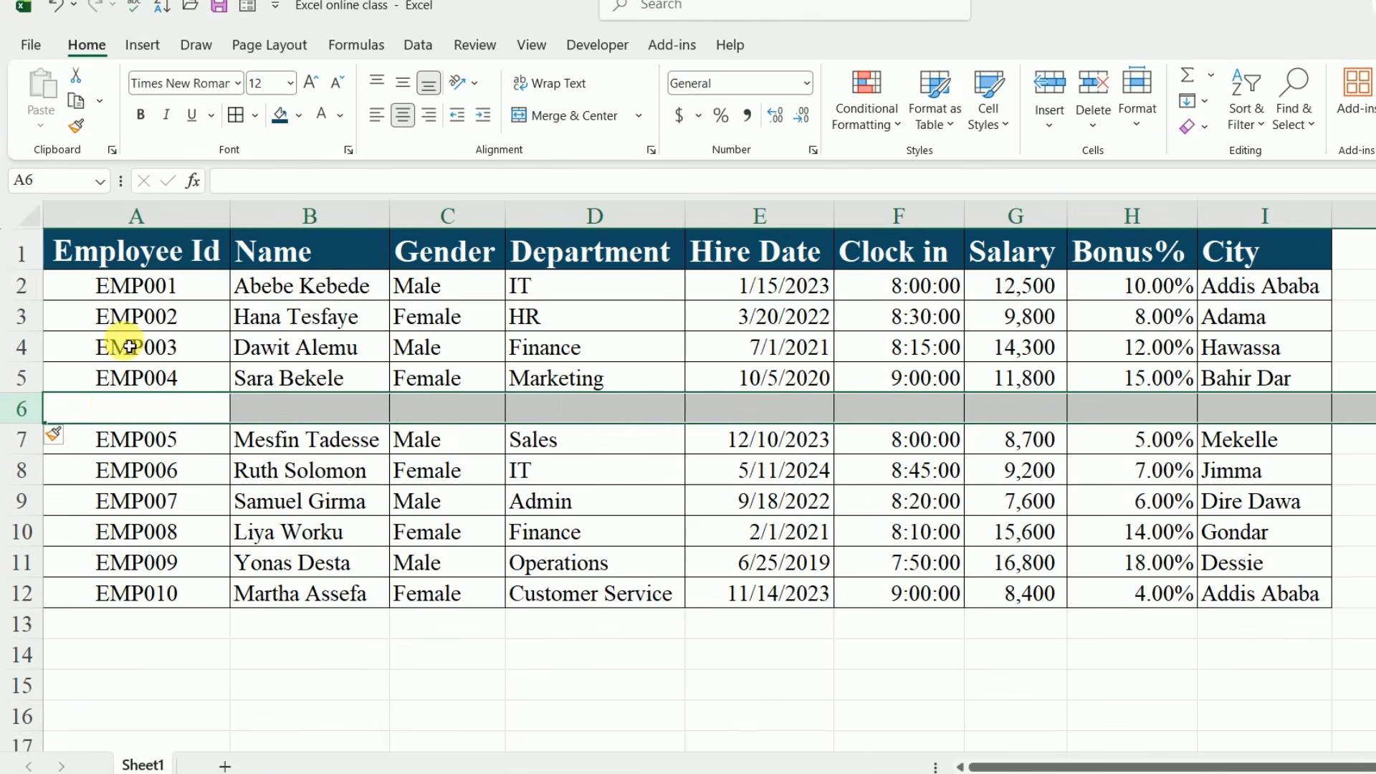
# Step: Delete the blank row 6 above the EMP005 record
pyautogui.click(123, 407)
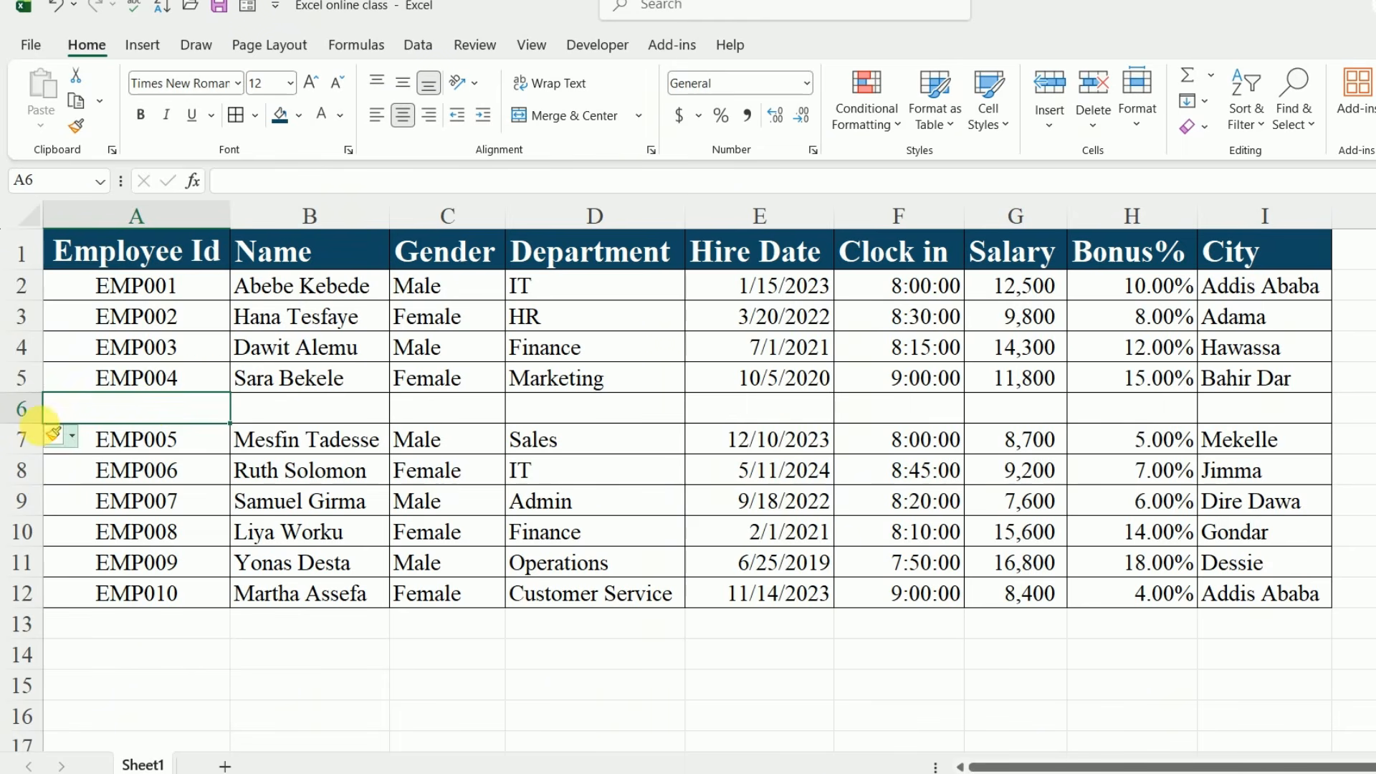
pyautogui.rightClick(22, 408)
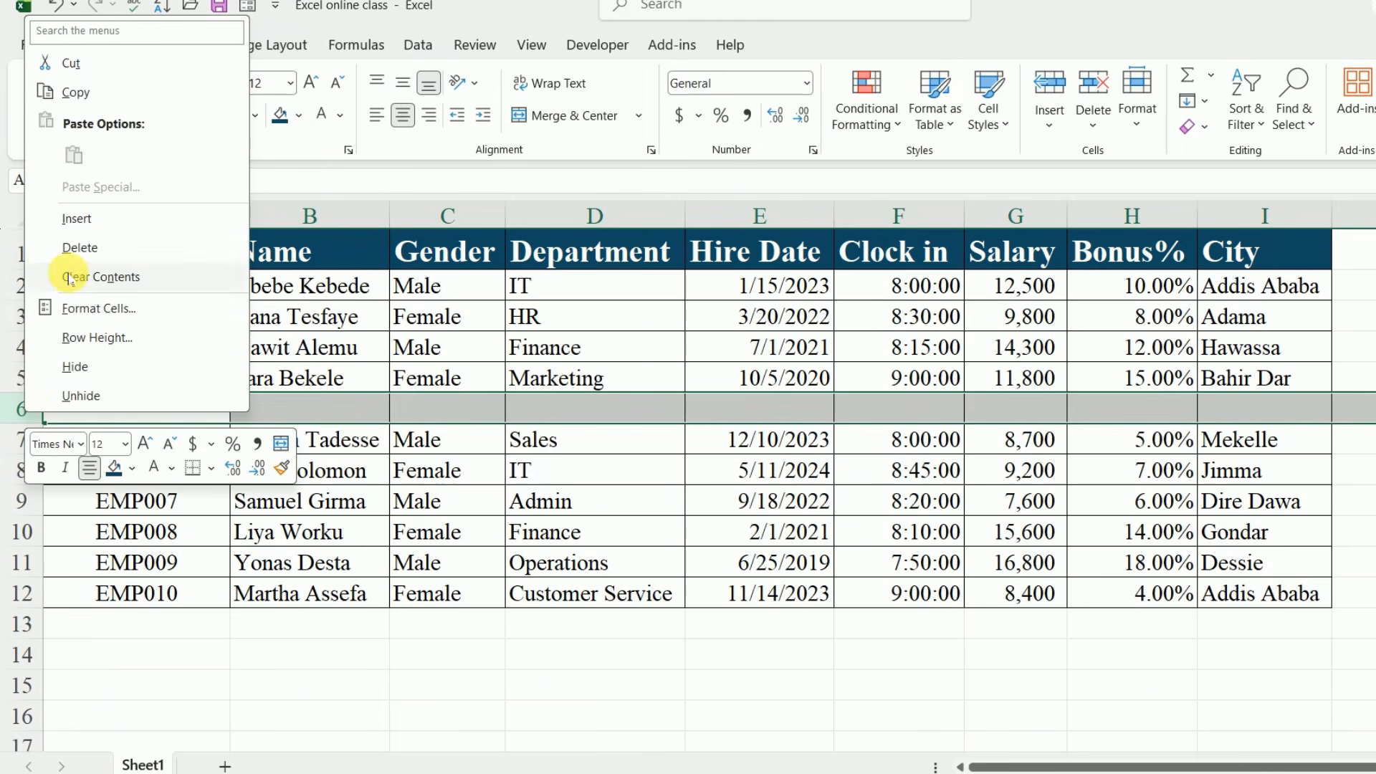
pyautogui.click(81, 248)
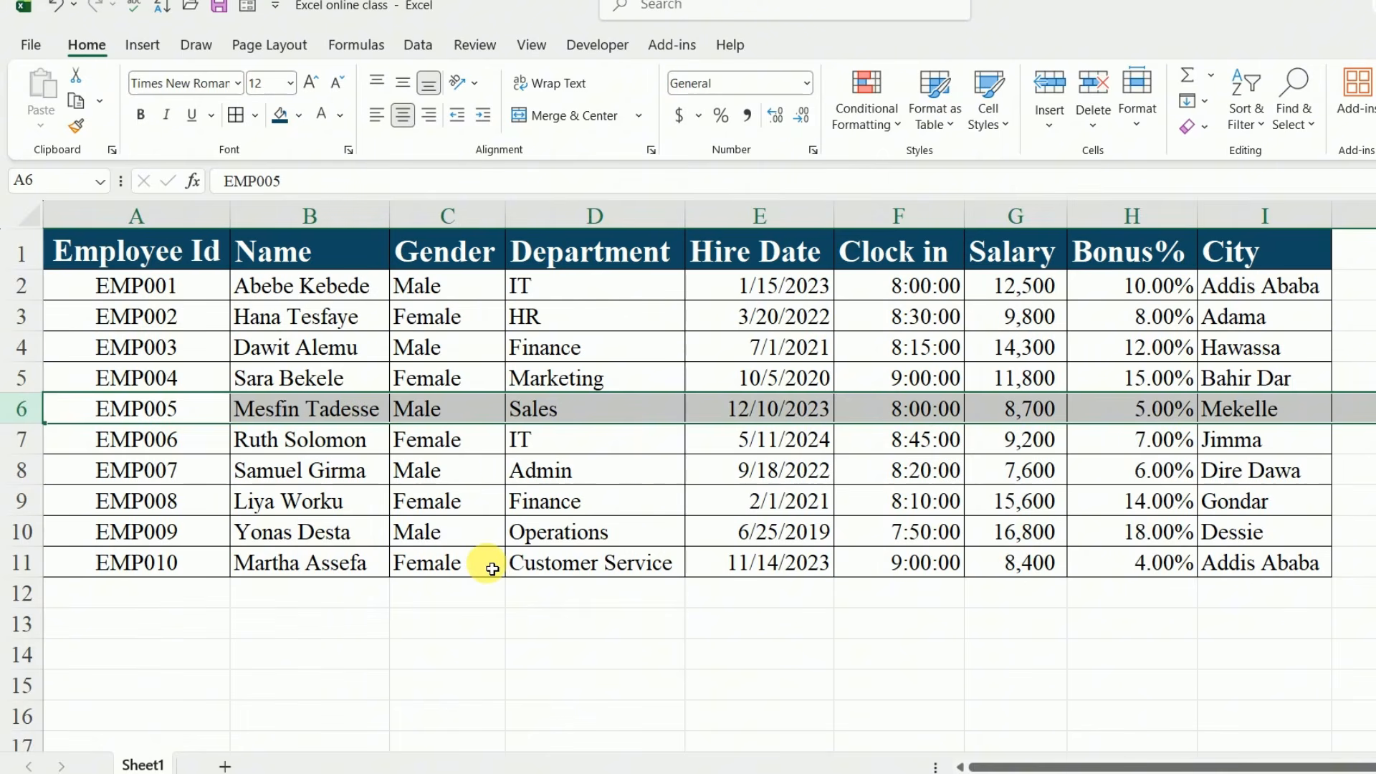
pyautogui.click(580, 653)
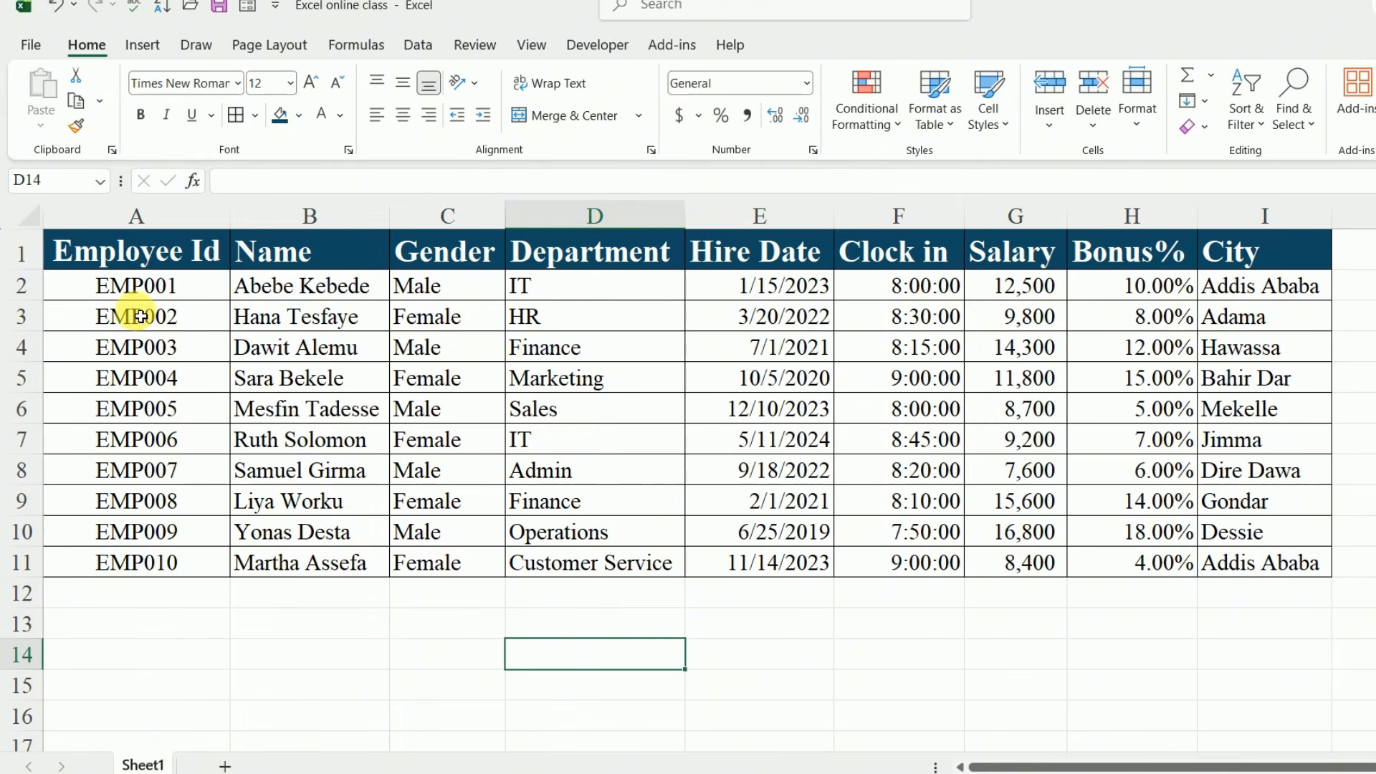
# Step: Copy the EMP001 record in row 2 and paste it into row 12 below the table
pyautogui.click(29, 287)
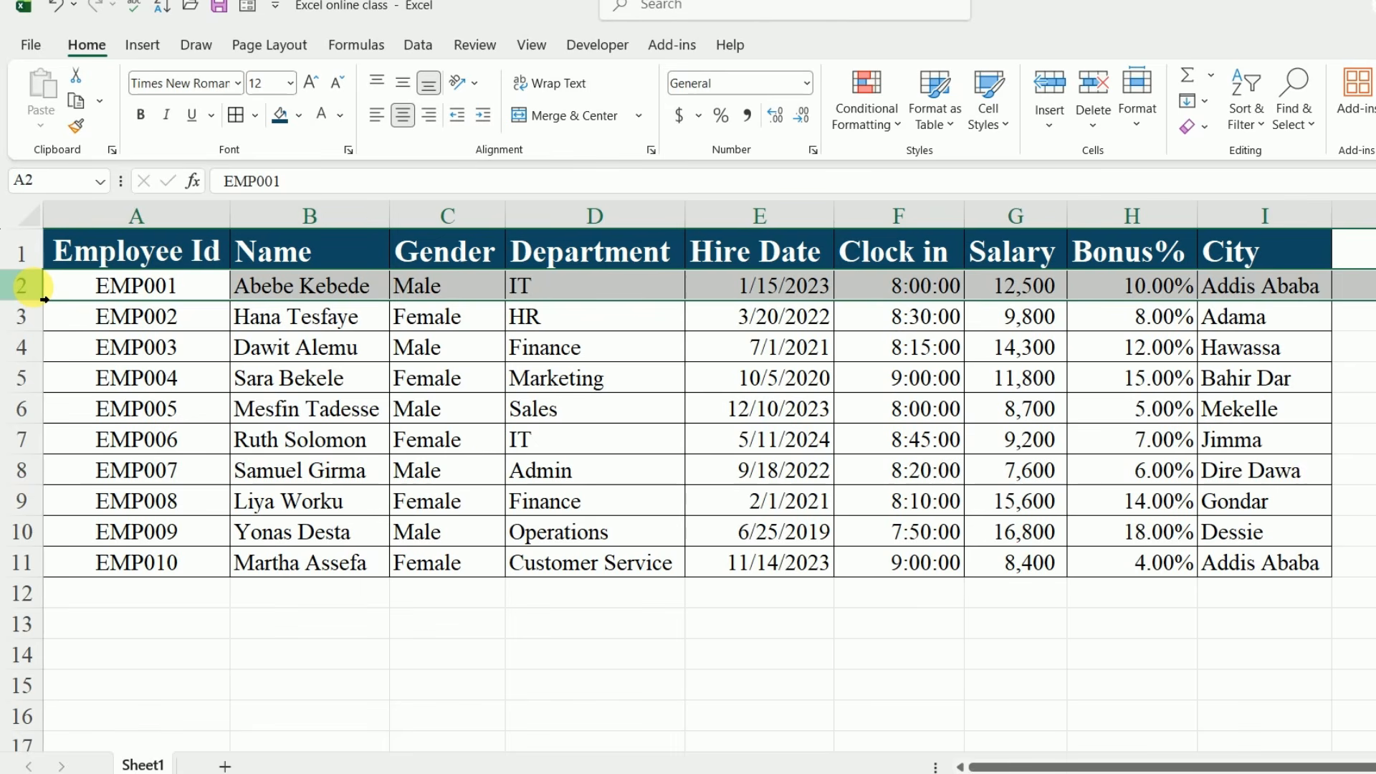
pyautogui.rightClick(32, 287)
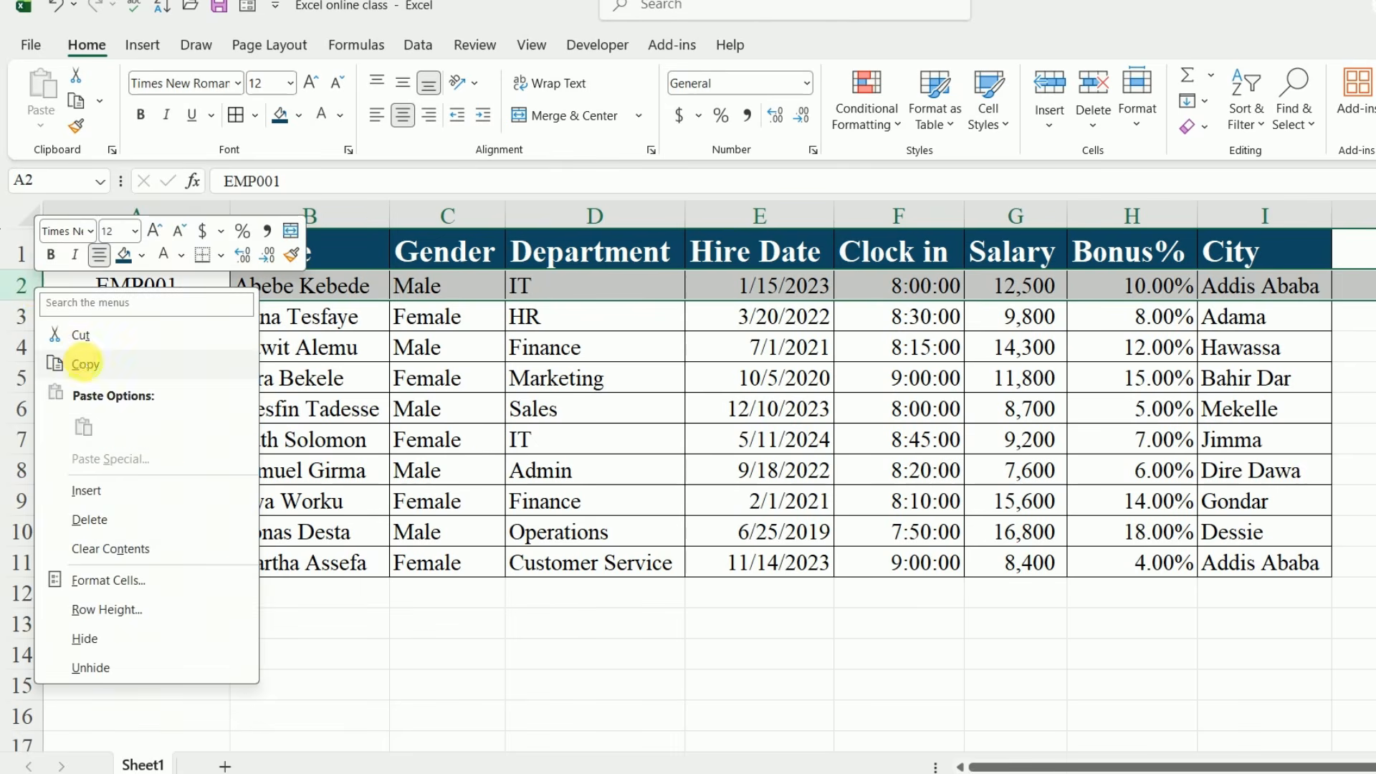
pyautogui.click(85, 363)
pyautogui.click(115, 594)
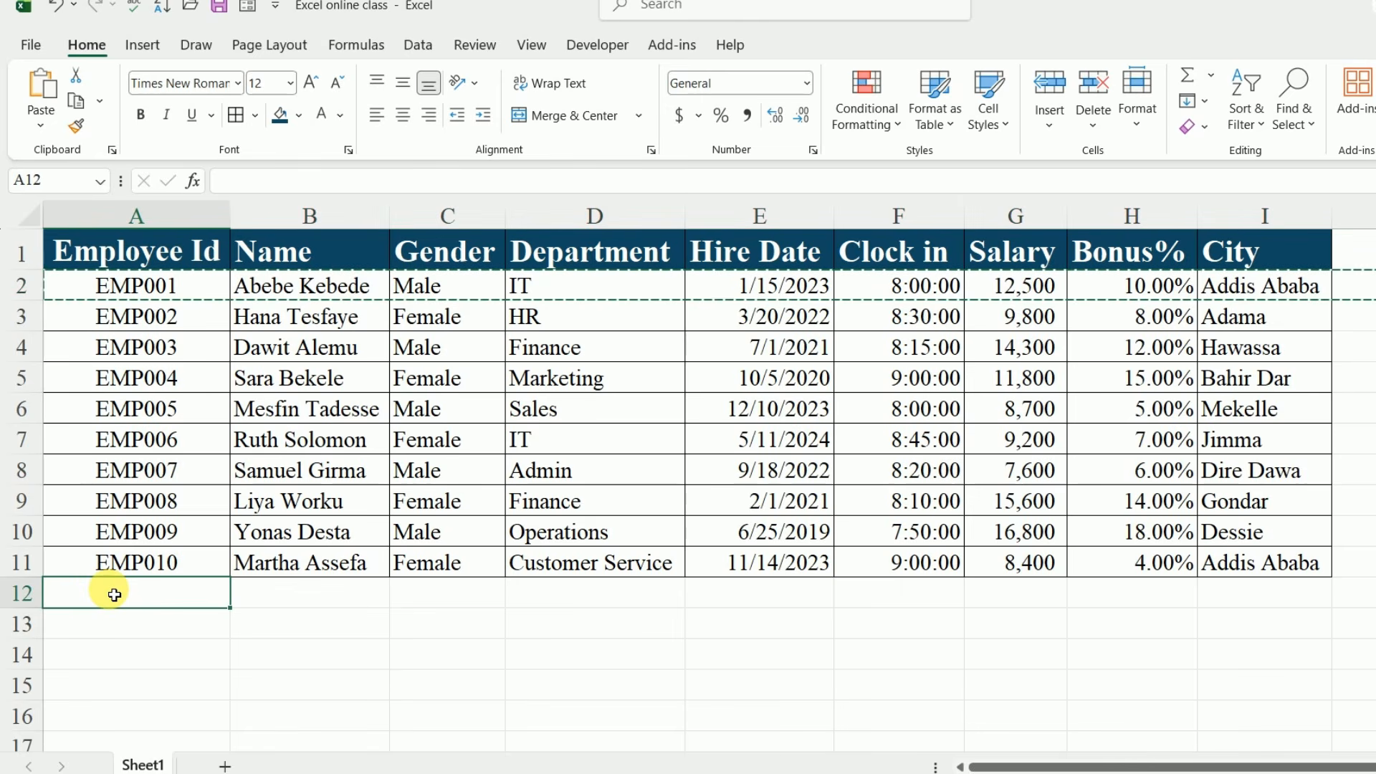
pyautogui.rightClick(115, 595)
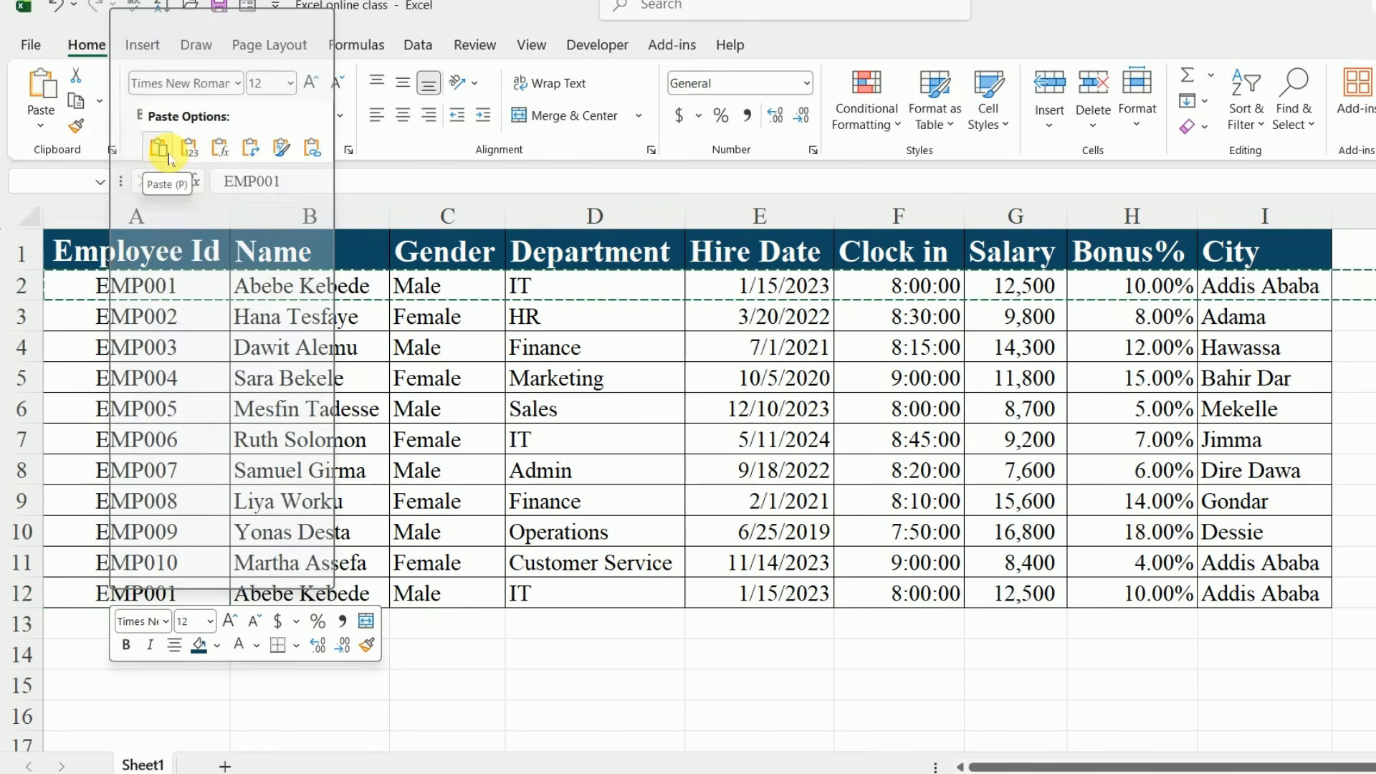
pyautogui.click(49, 97)
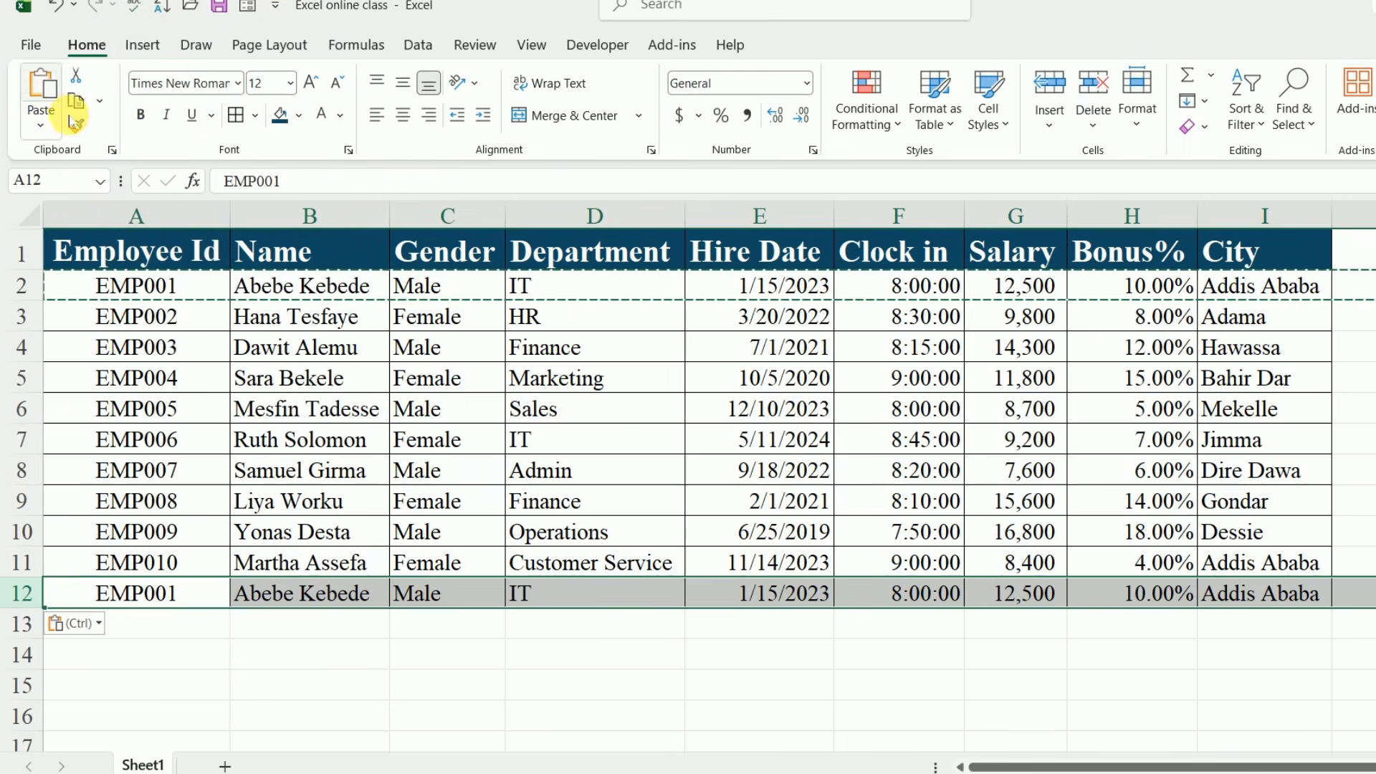
# Step: Undo the row paste below the table and cancel the pending copy of row 2
pyautogui.click(307, 659)
pyautogui.hotkey('ctrl', 'z')
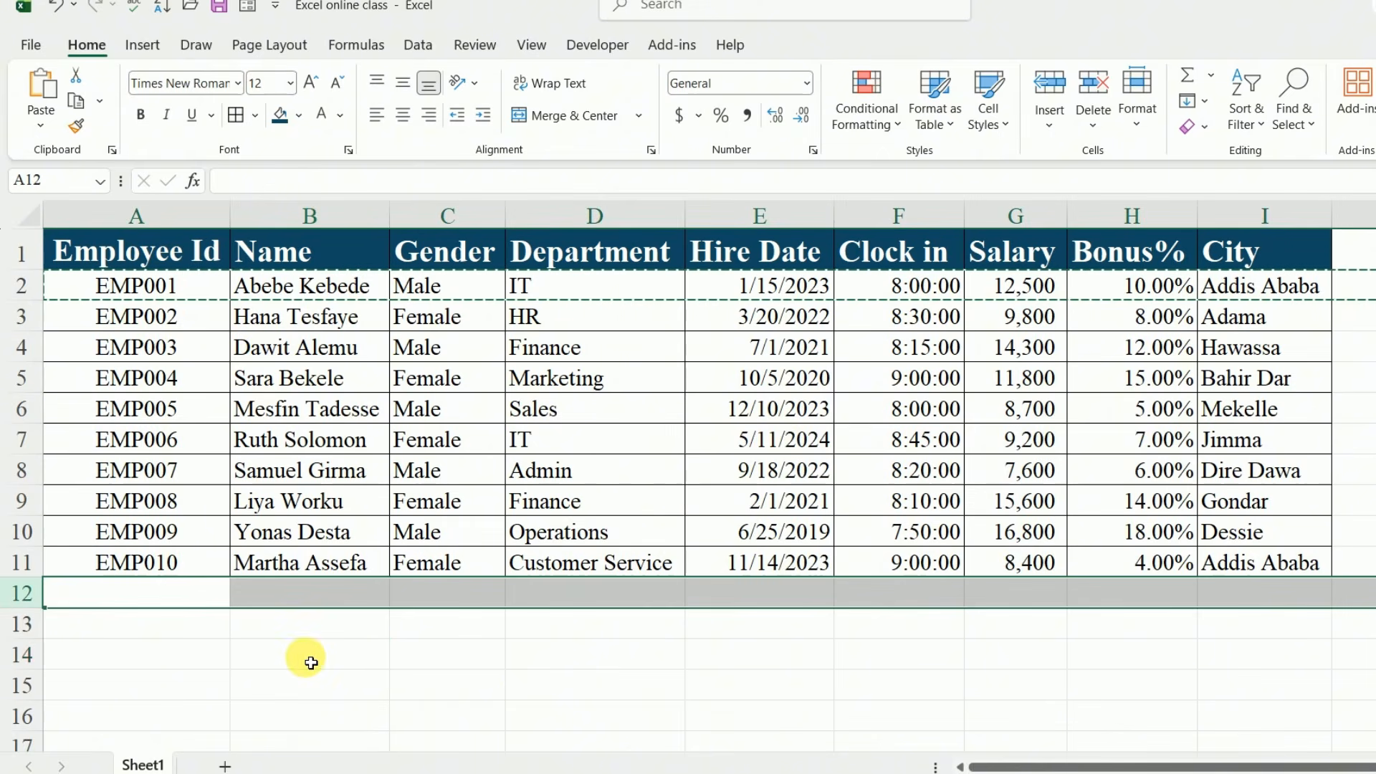
pyautogui.click(484, 690)
pyautogui.press('Escape')
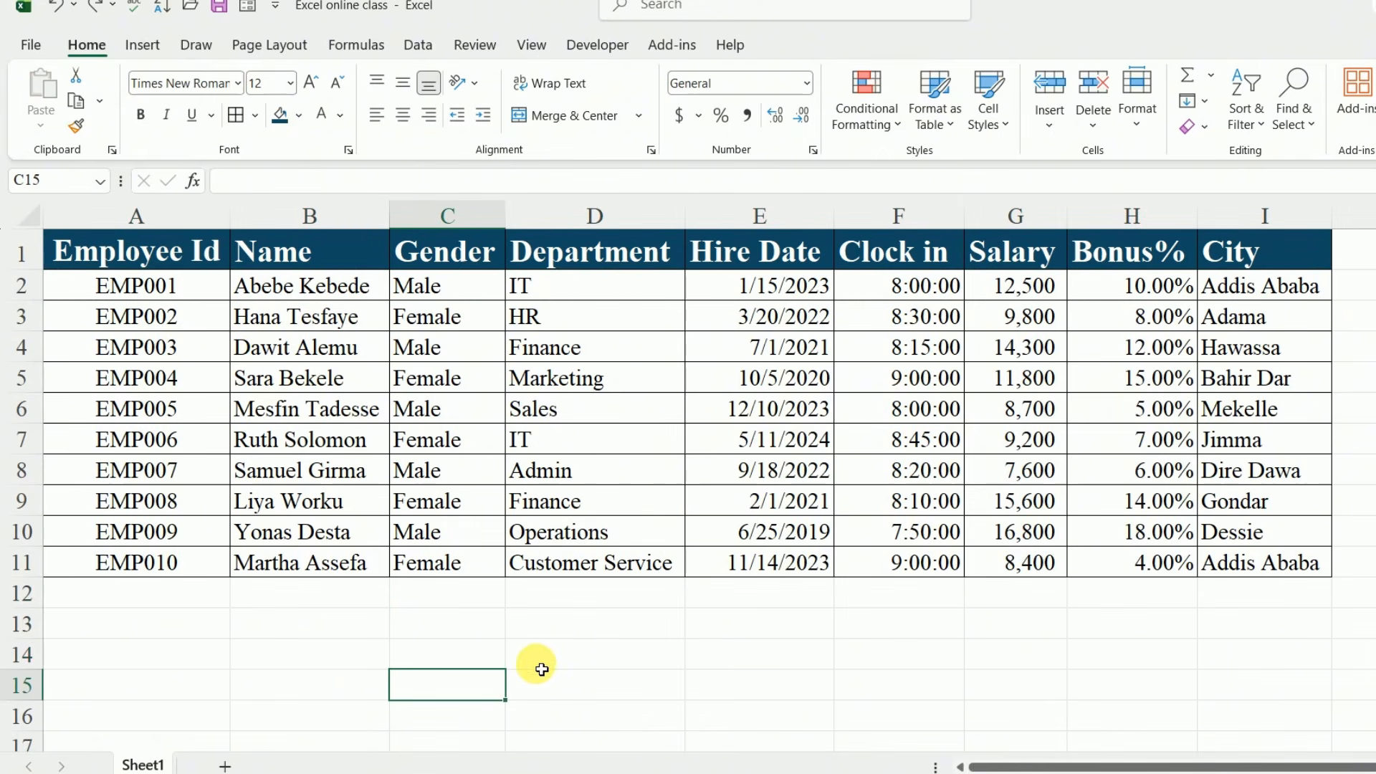
pyautogui.click(510, 649)
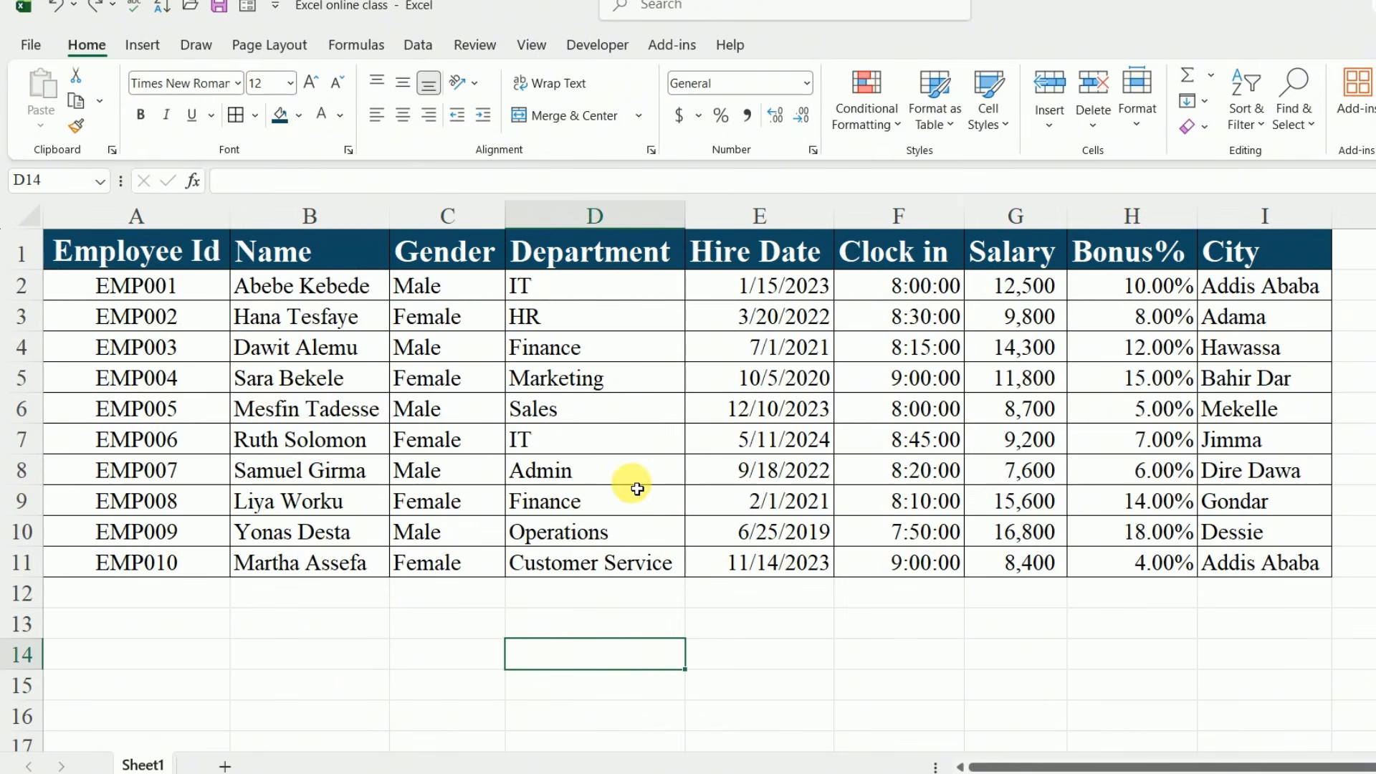
# Step: Move the Department column in front of the Gender column and undo the move
pyautogui.click(481, 214)
pyautogui.click(608, 216)
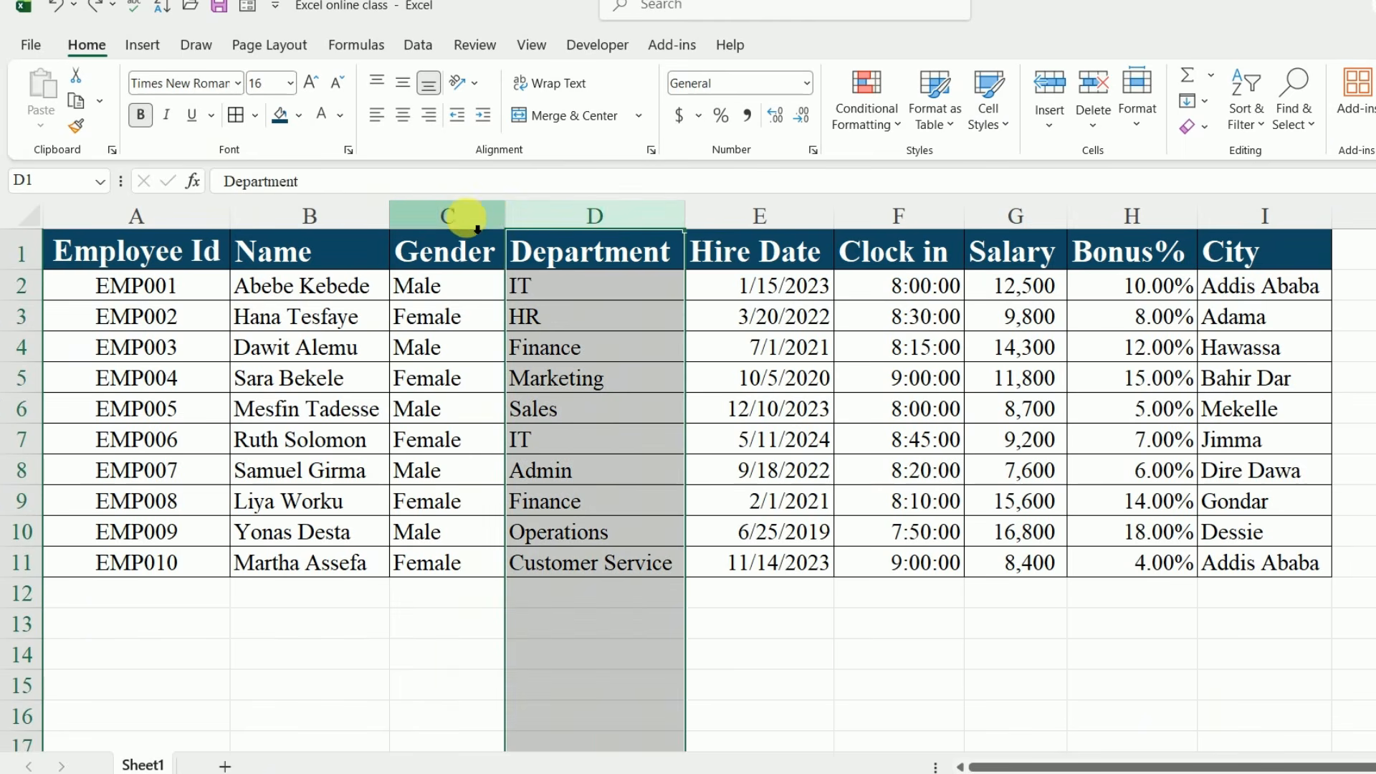
pyautogui.click(455, 212)
pyautogui.click(634, 221)
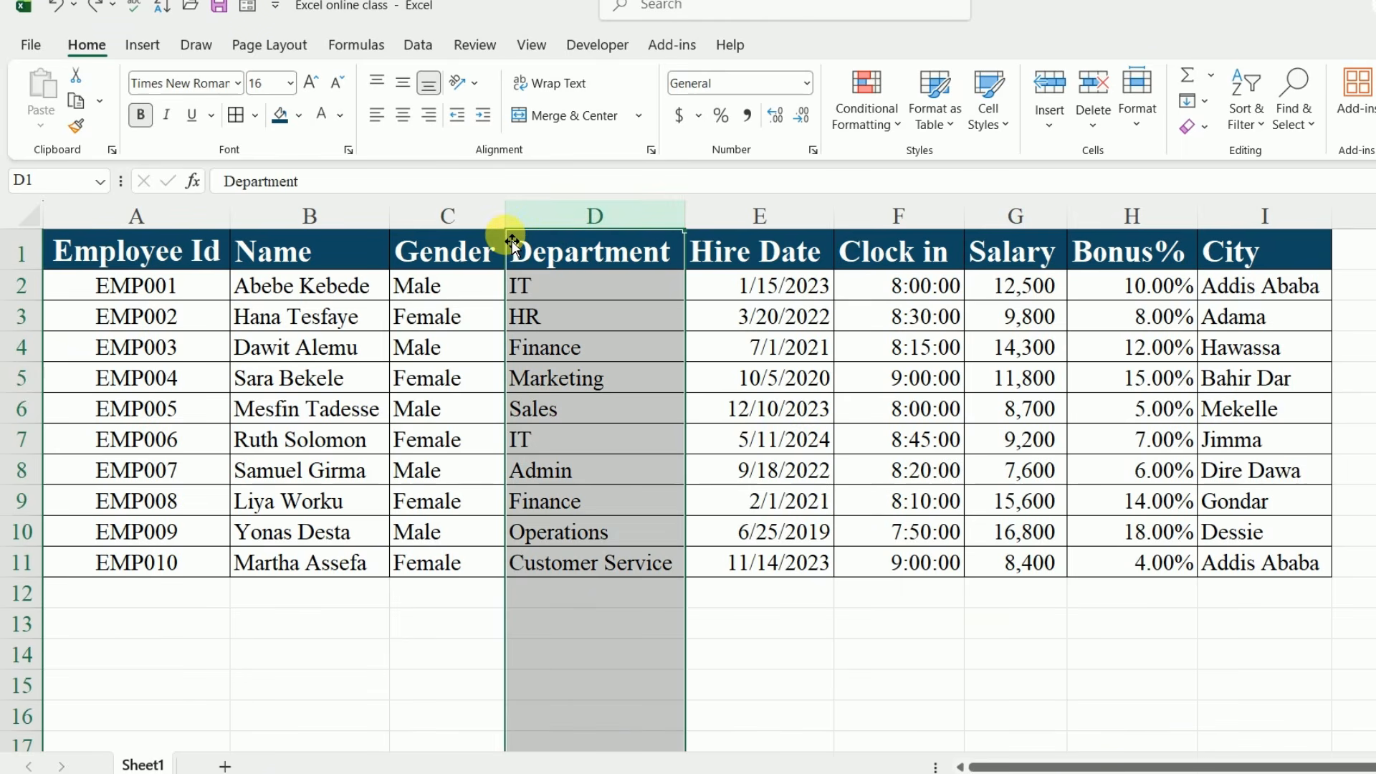
pyautogui.press('shift')
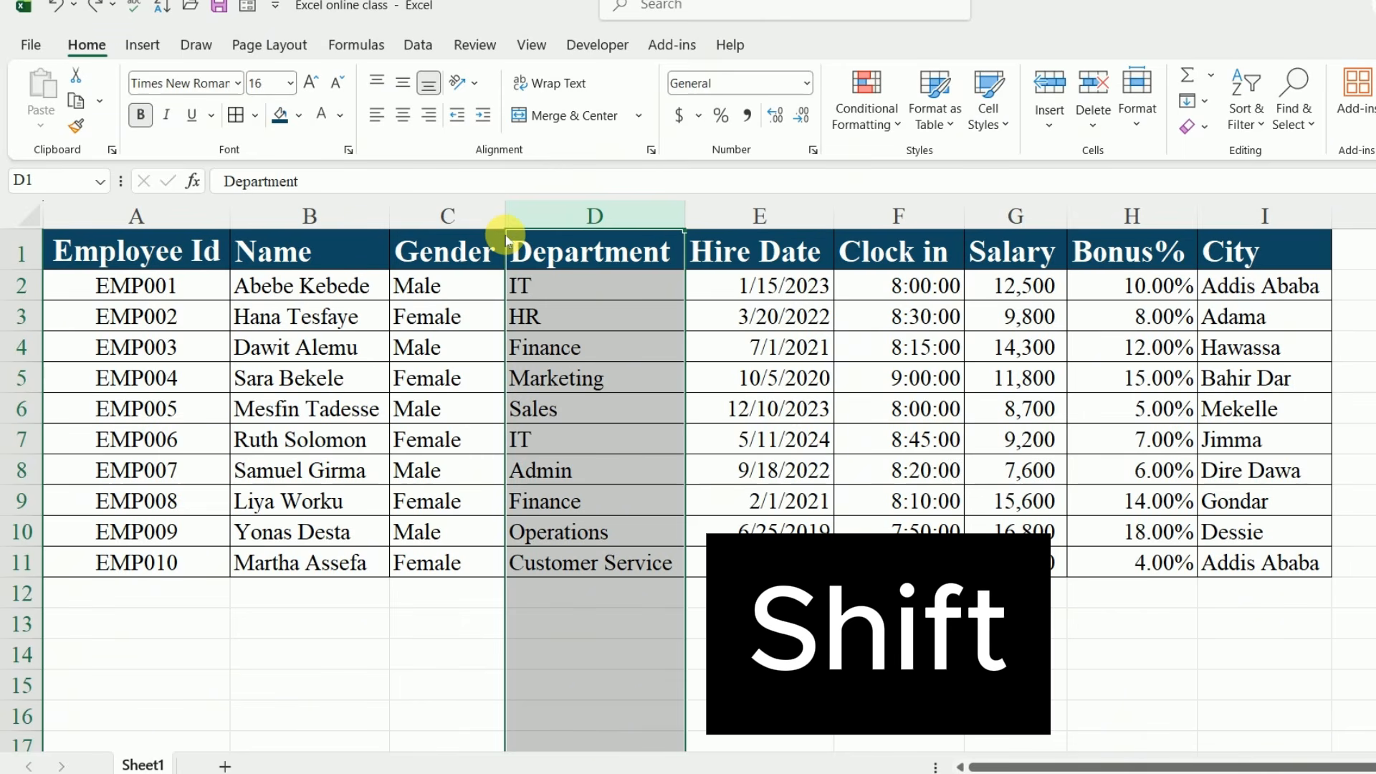
pyautogui.moveTo(479, 241); pyautogui.dragTo(450, 245)
pyautogui.click(437, 248)
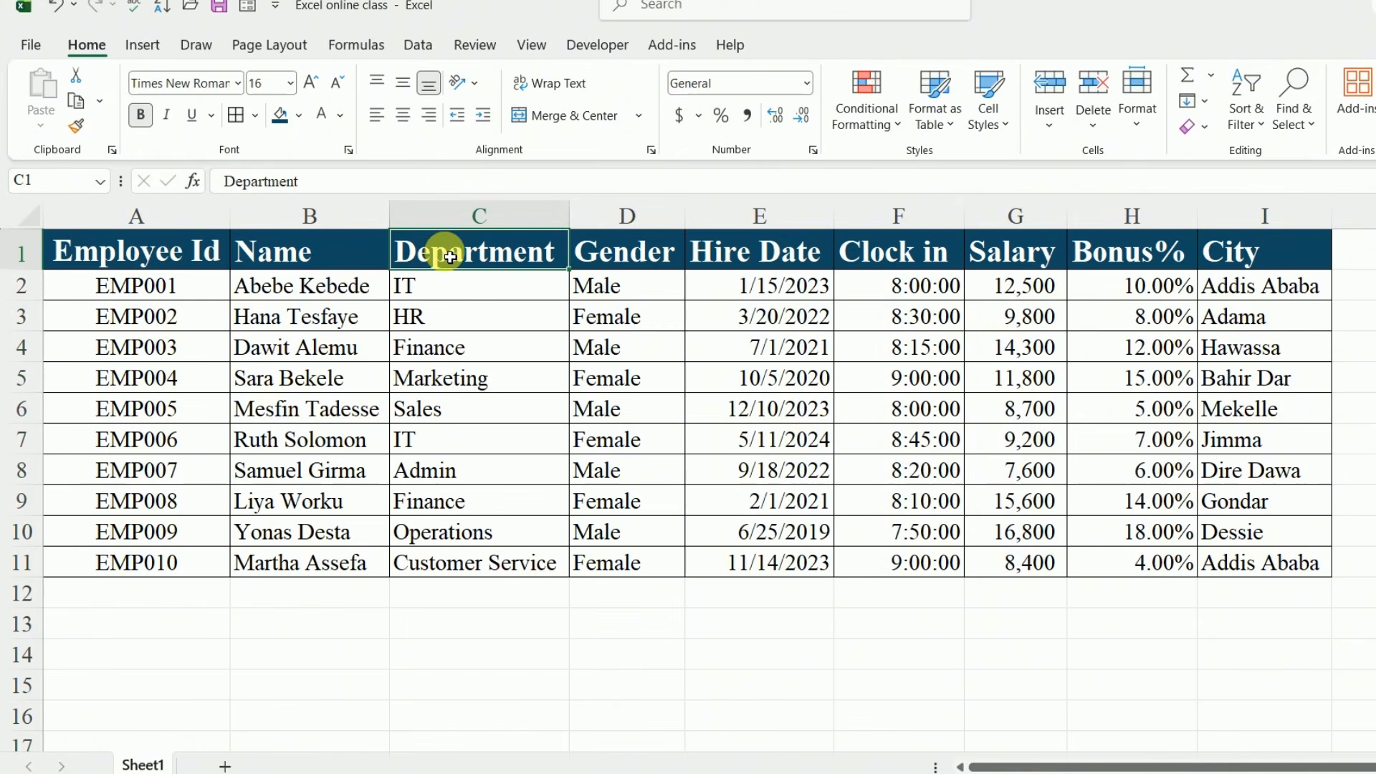
pyautogui.click(625, 252)
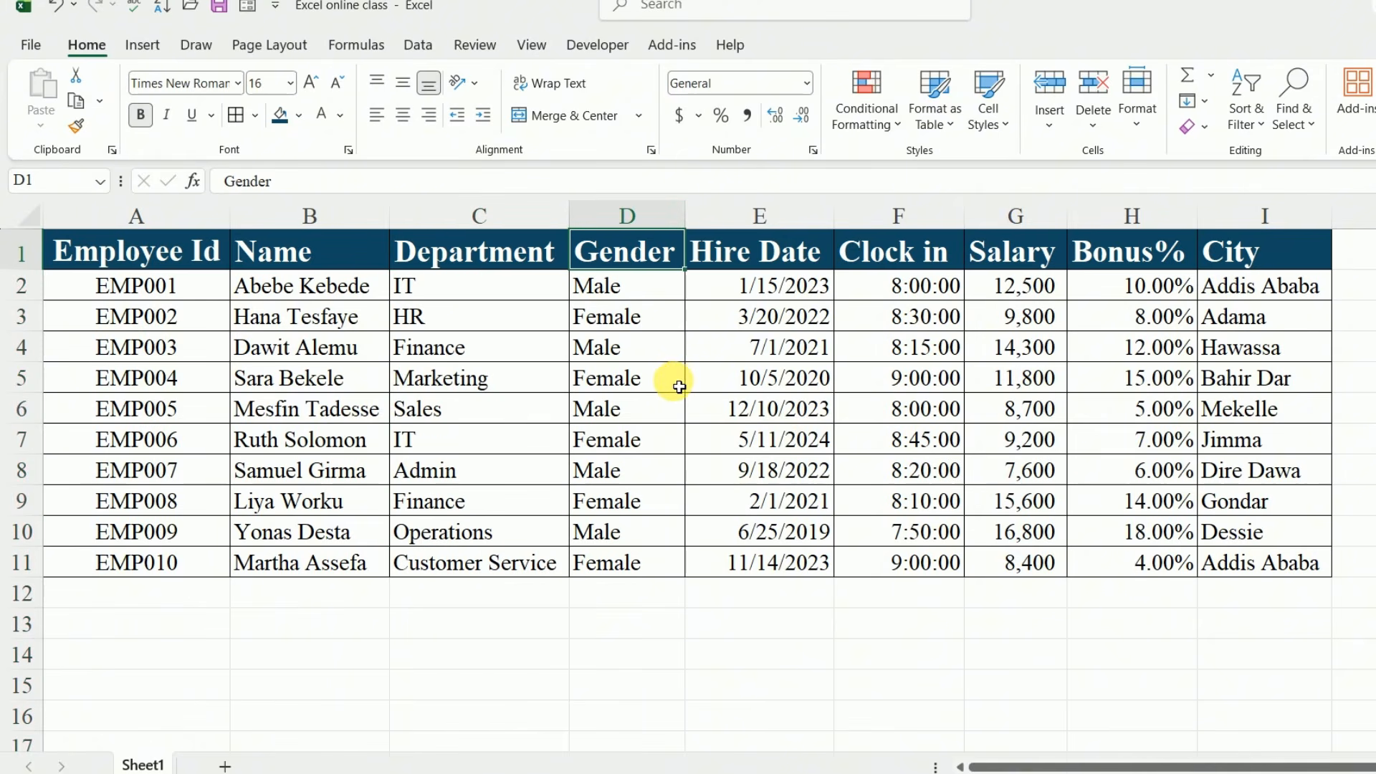
pyautogui.hotkey('ctrl', 'z')
pyautogui.click(674, 410)
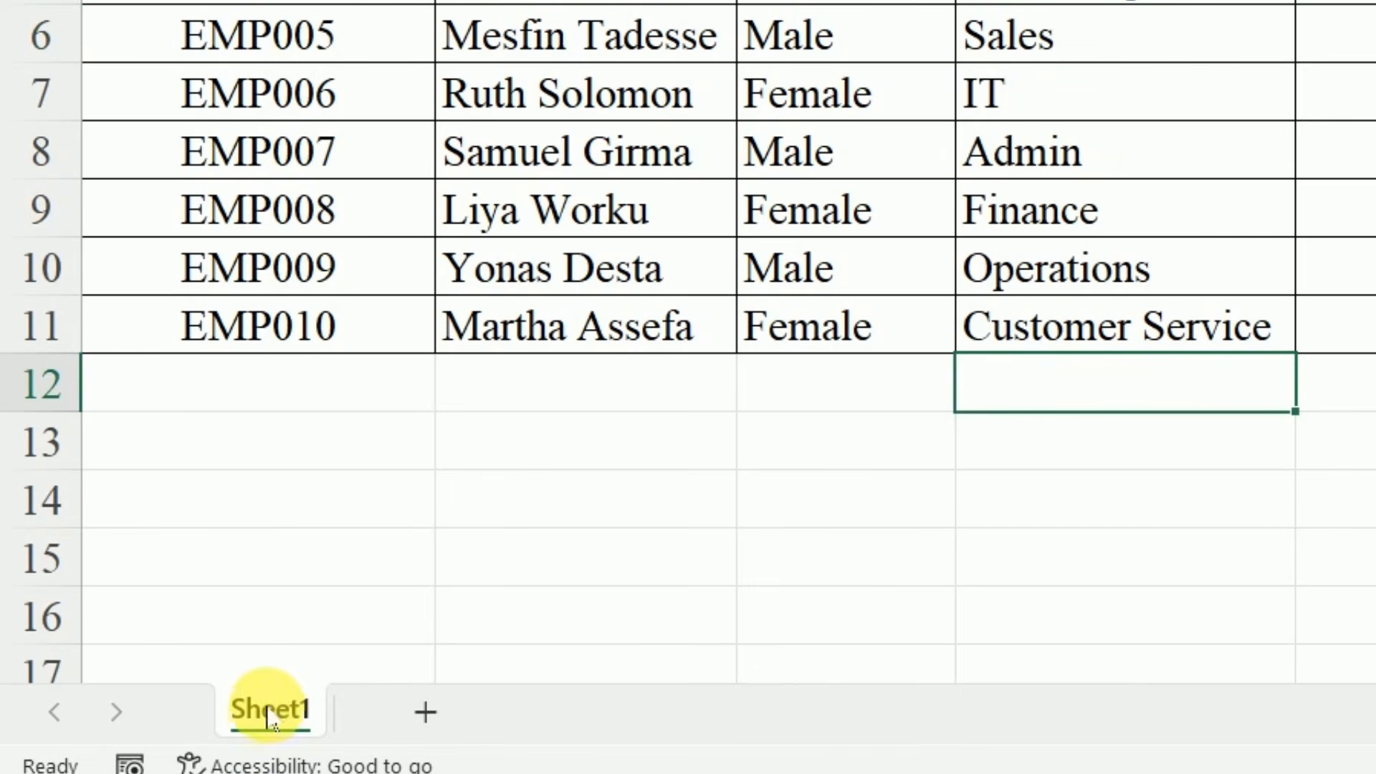
# Step: Rename the worksheet Sheet1 as Record
pyautogui.rightClick(270, 724)
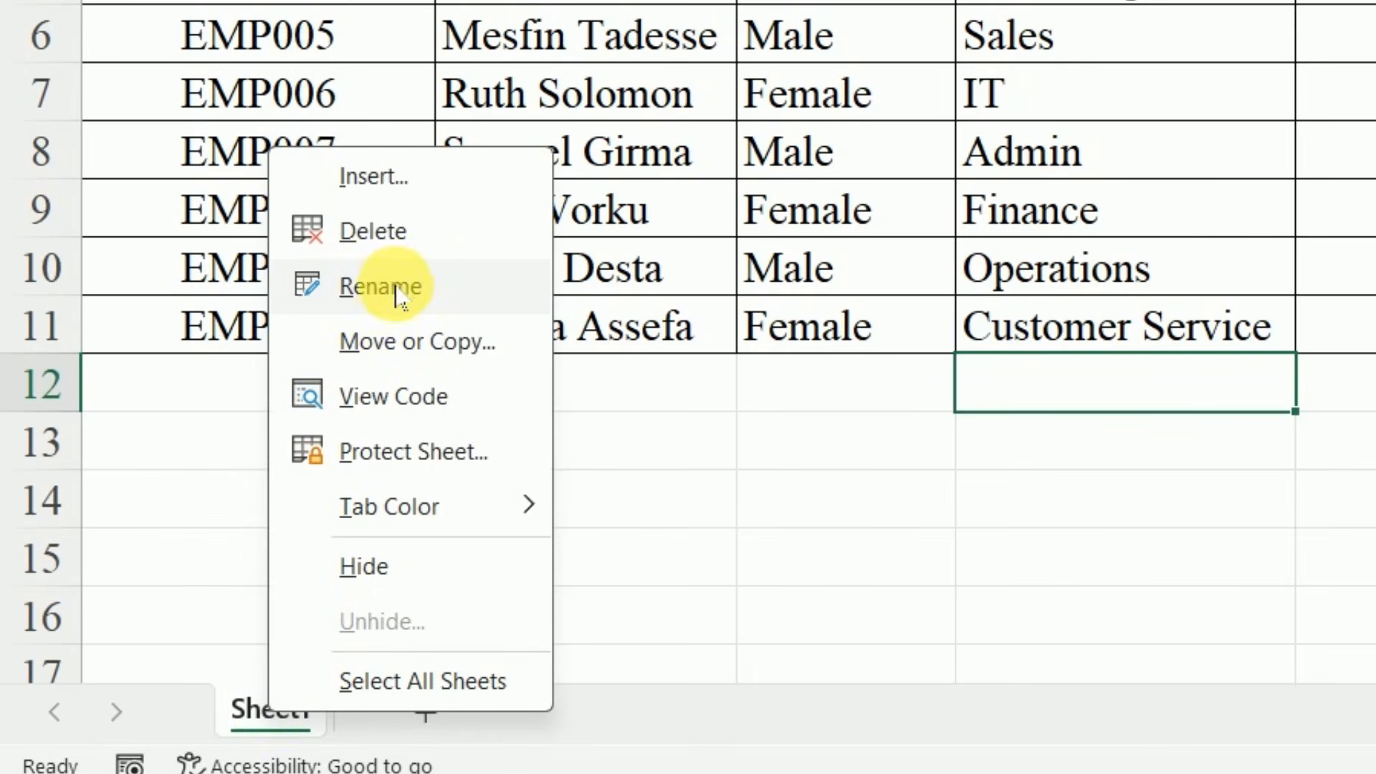
pyautogui.click(254, 715)
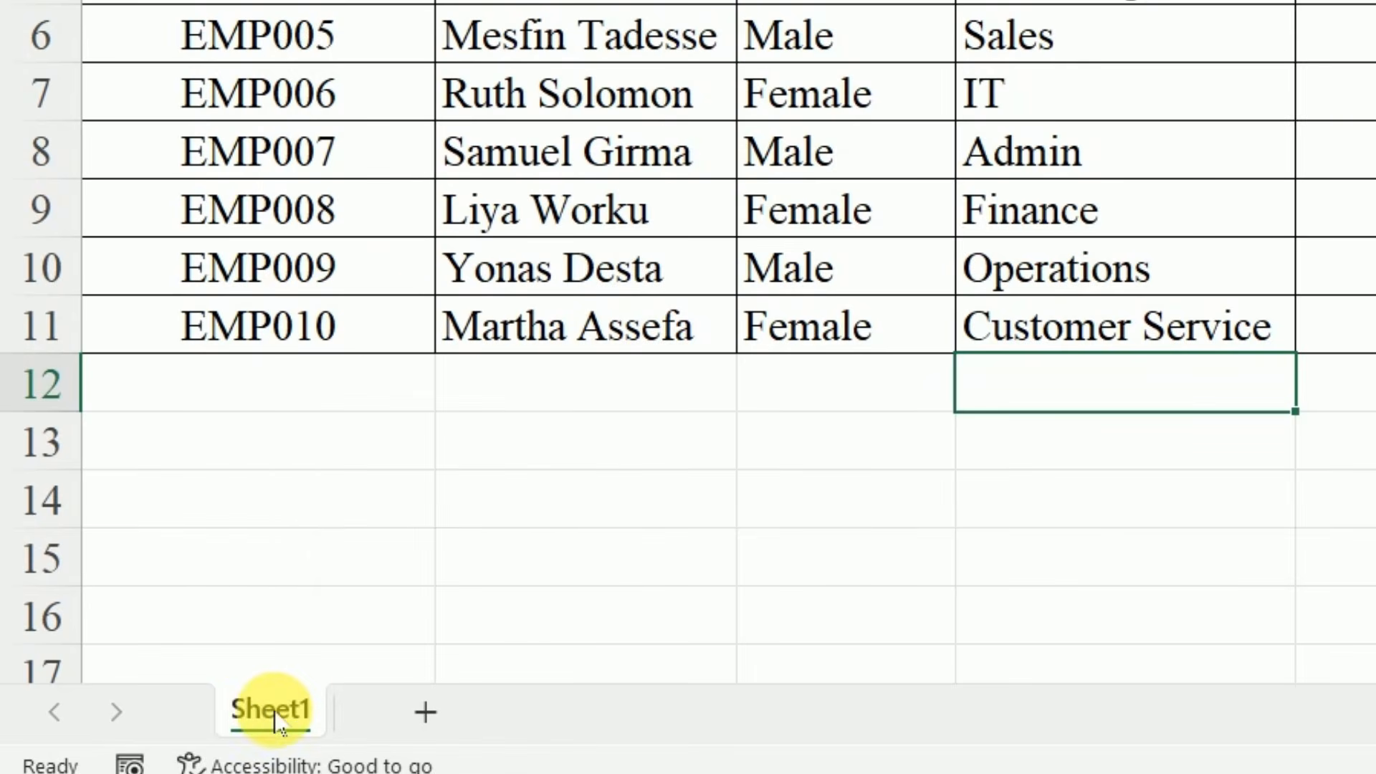
pyautogui.doubleClick(267, 712)
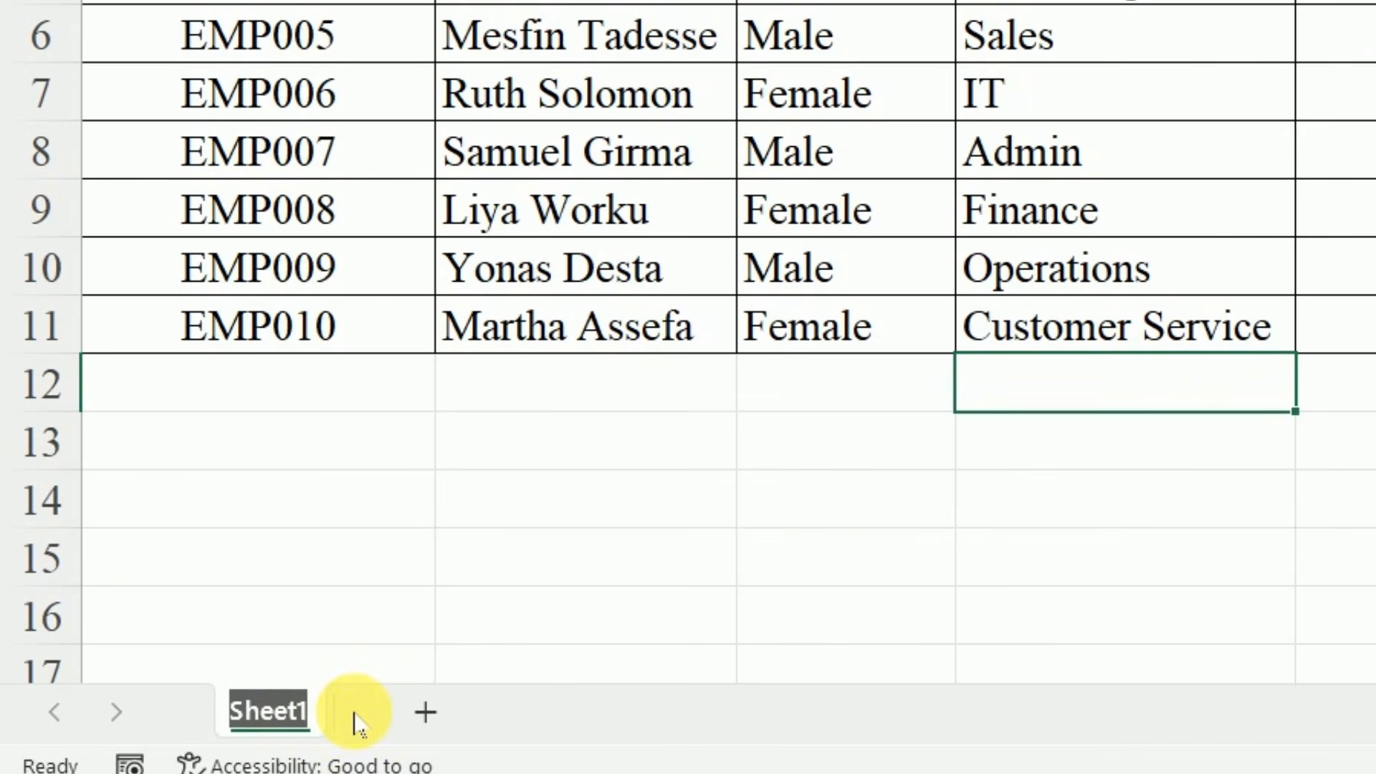
pyautogui.write('Re')
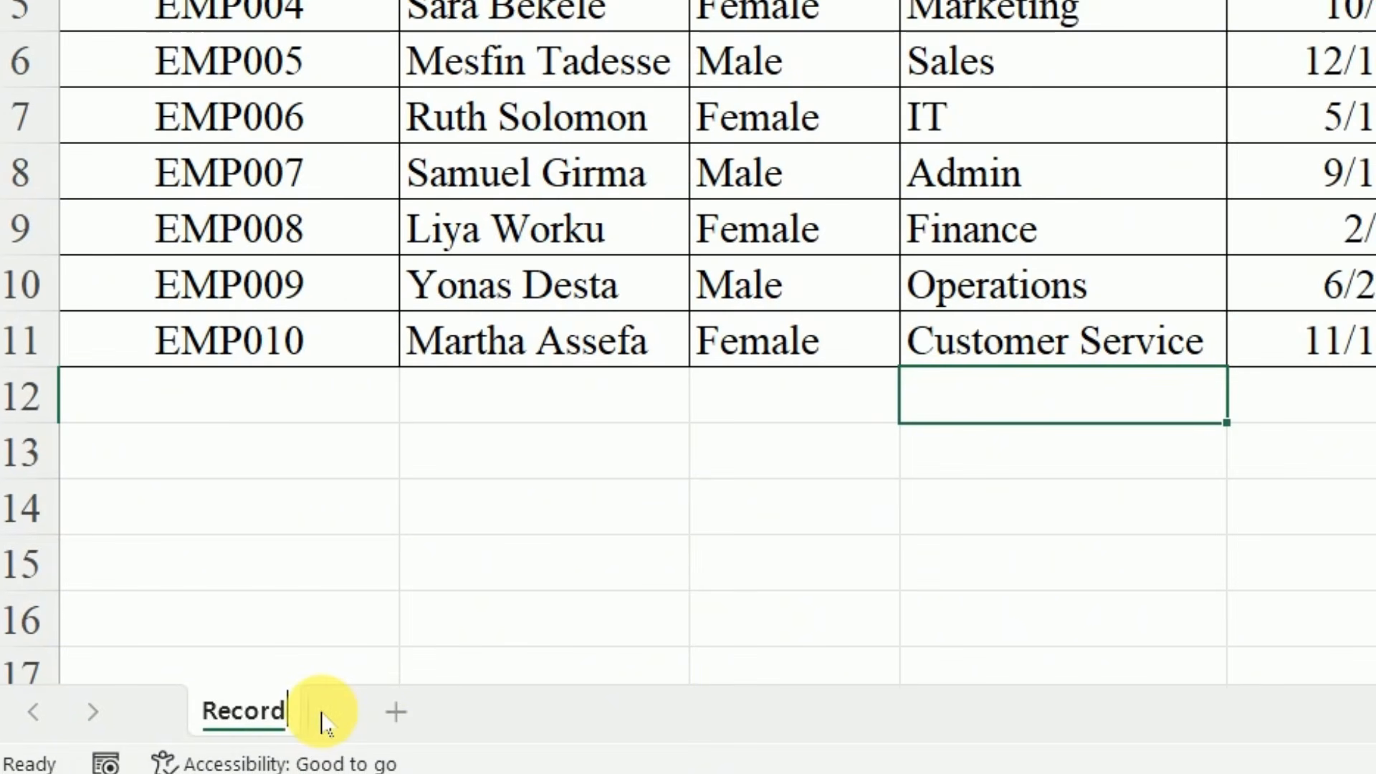
pyautogui.write('cord')
pyautogui.click(507, 616)
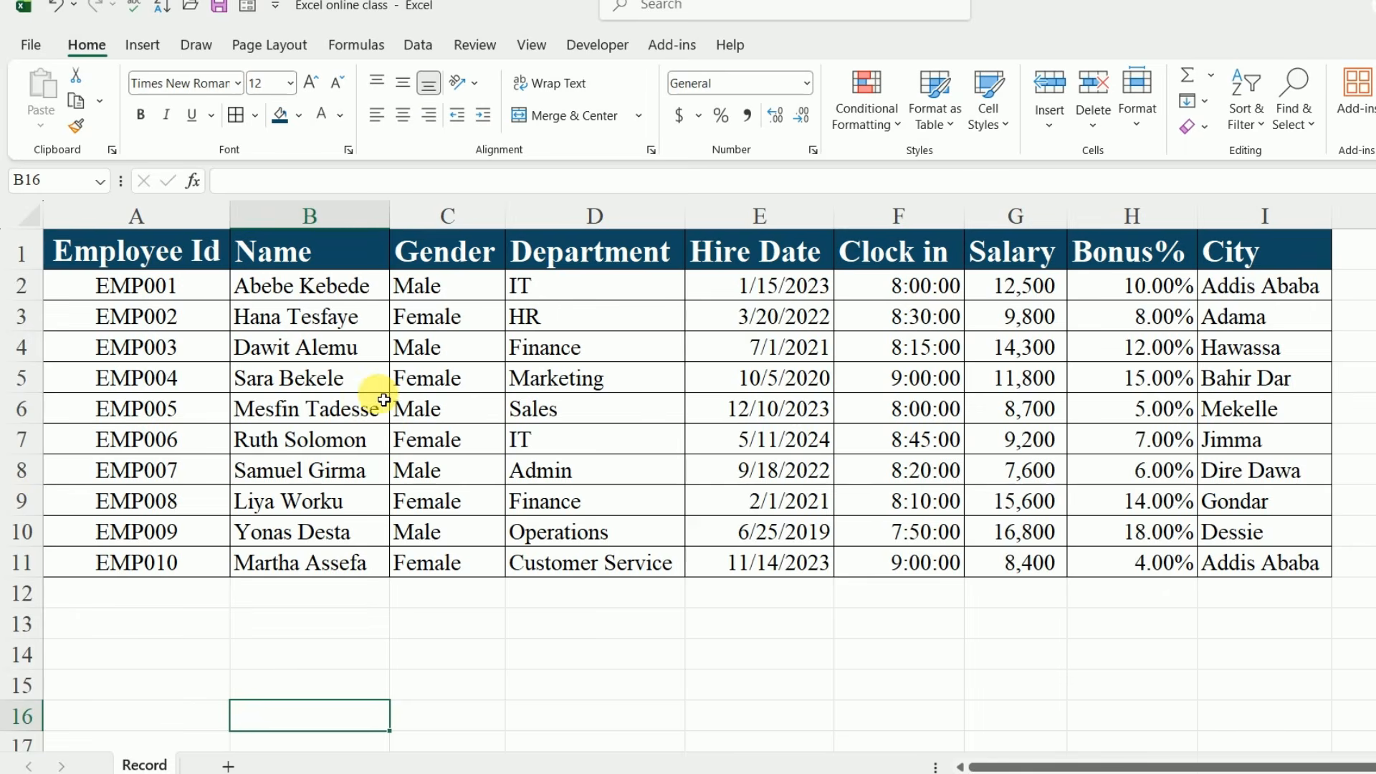
# Step: Examine whether the header row 1 stays in view across the table and the empty rows below it
pyautogui.scroll(-6, 382, 398)
pyautogui.scroll(3, 401, 416)
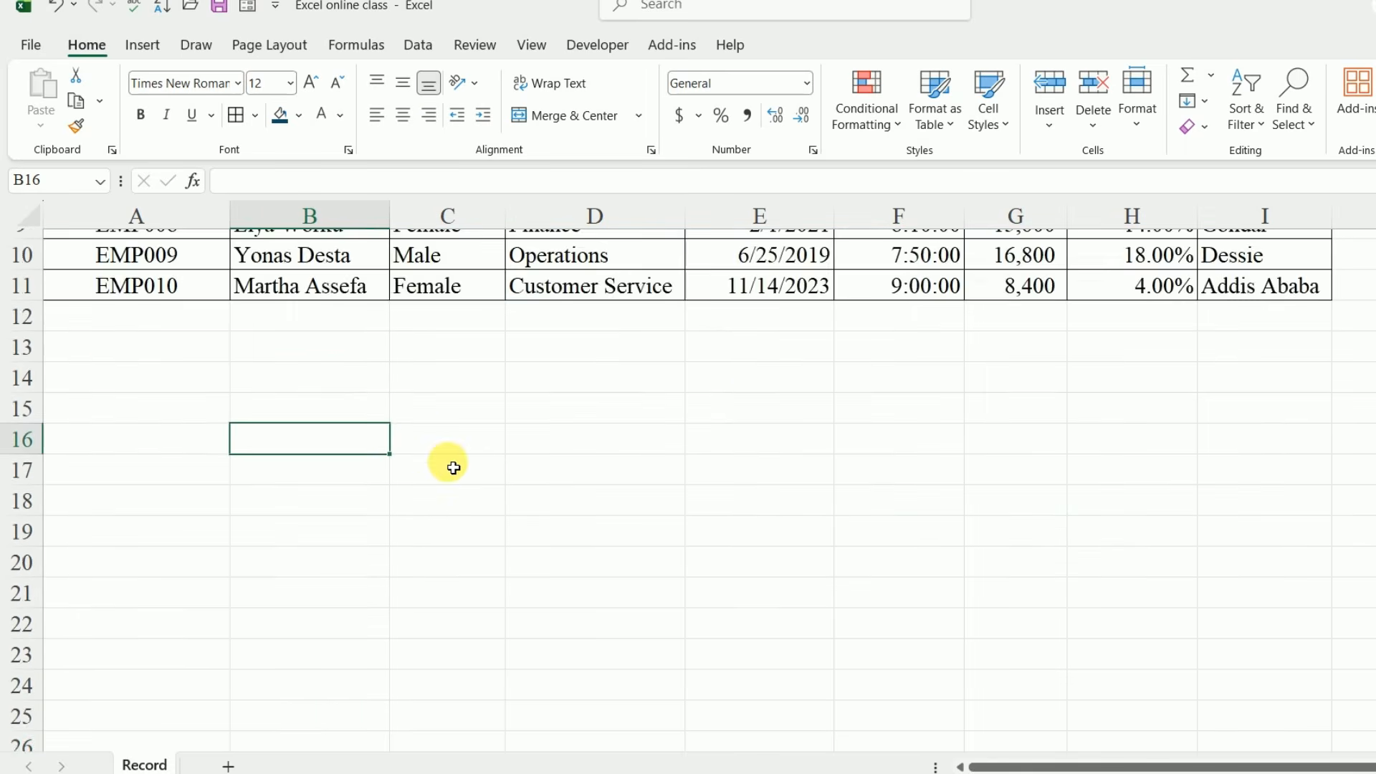
pyautogui.scroll(3, 453, 467)
pyautogui.click(24, 253)
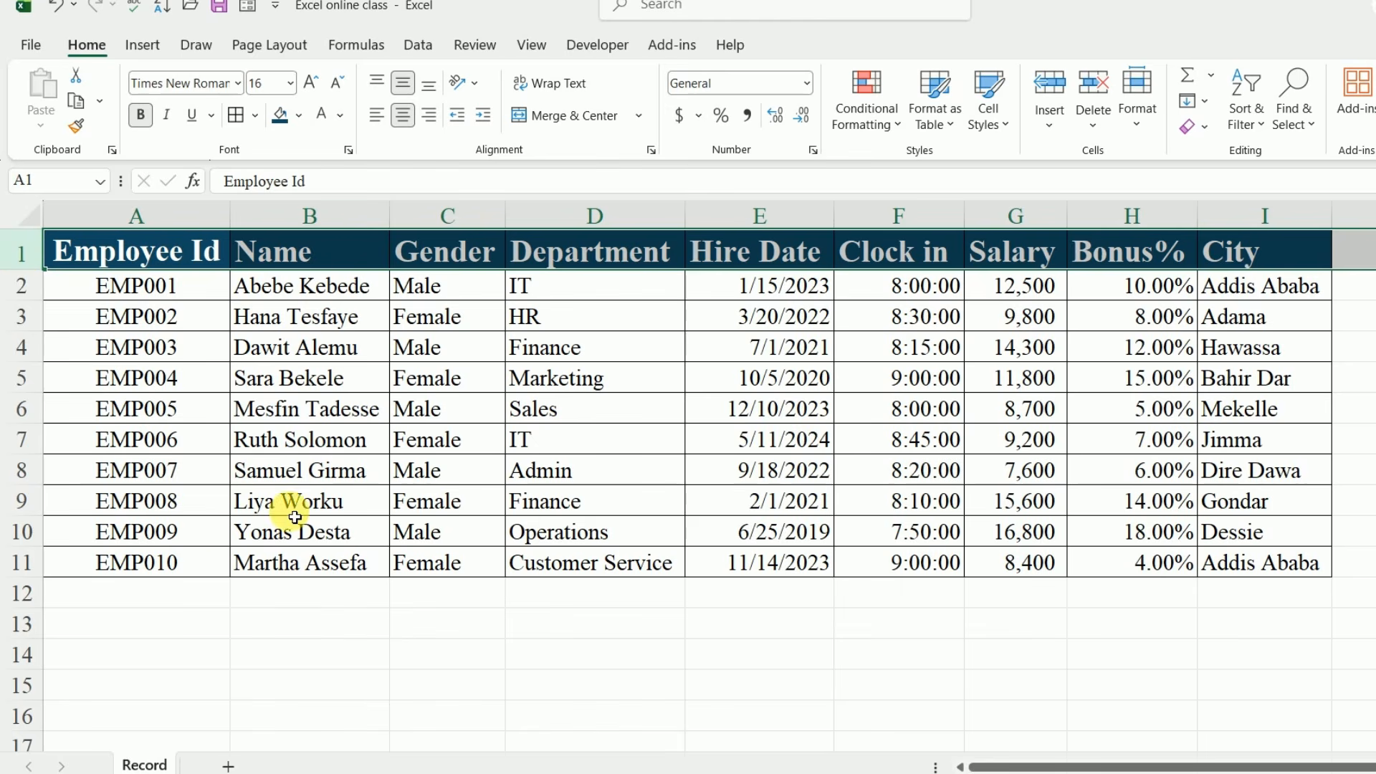
pyautogui.scroll(-1, 316, 631)
pyautogui.click(325, 643)
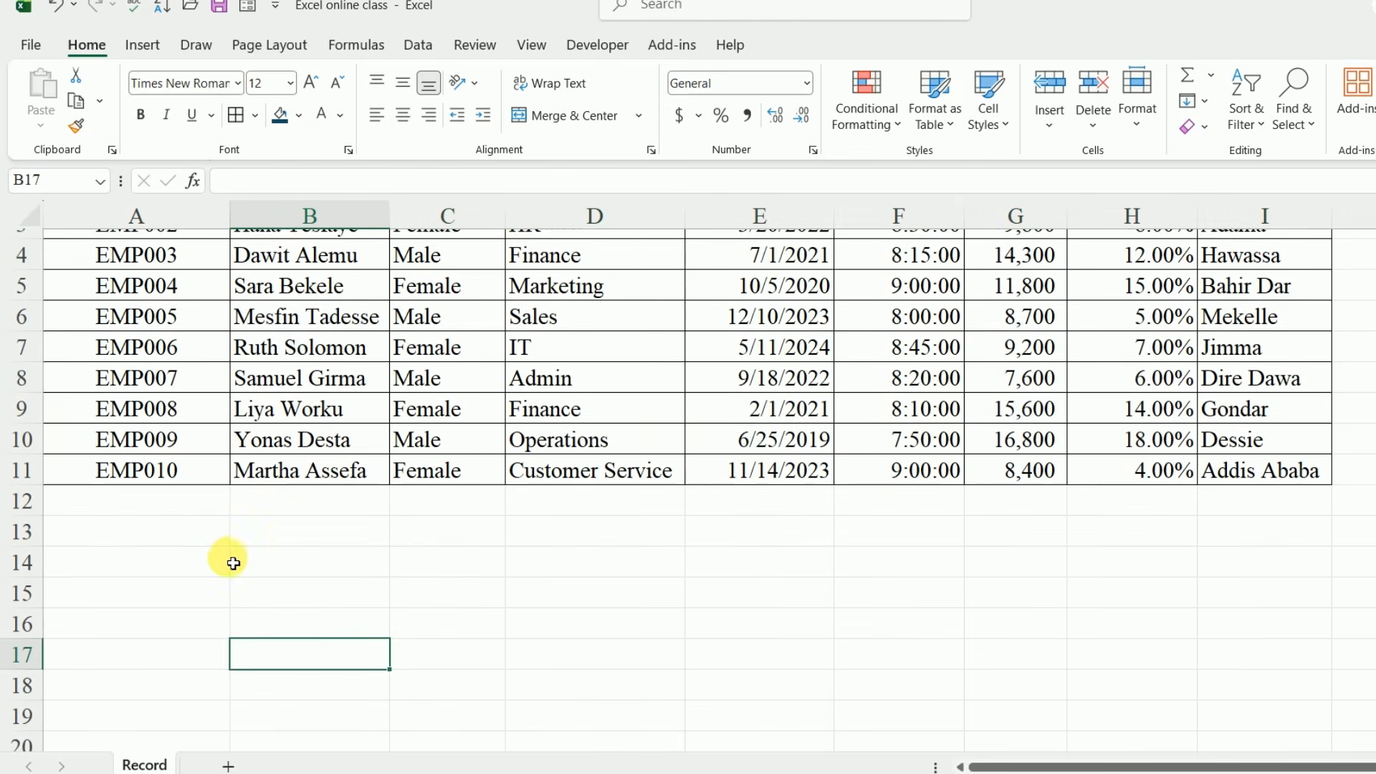
pyautogui.scroll(-2, 204, 539)
pyautogui.scroll(-1, 283, 455)
pyautogui.click(499, 417)
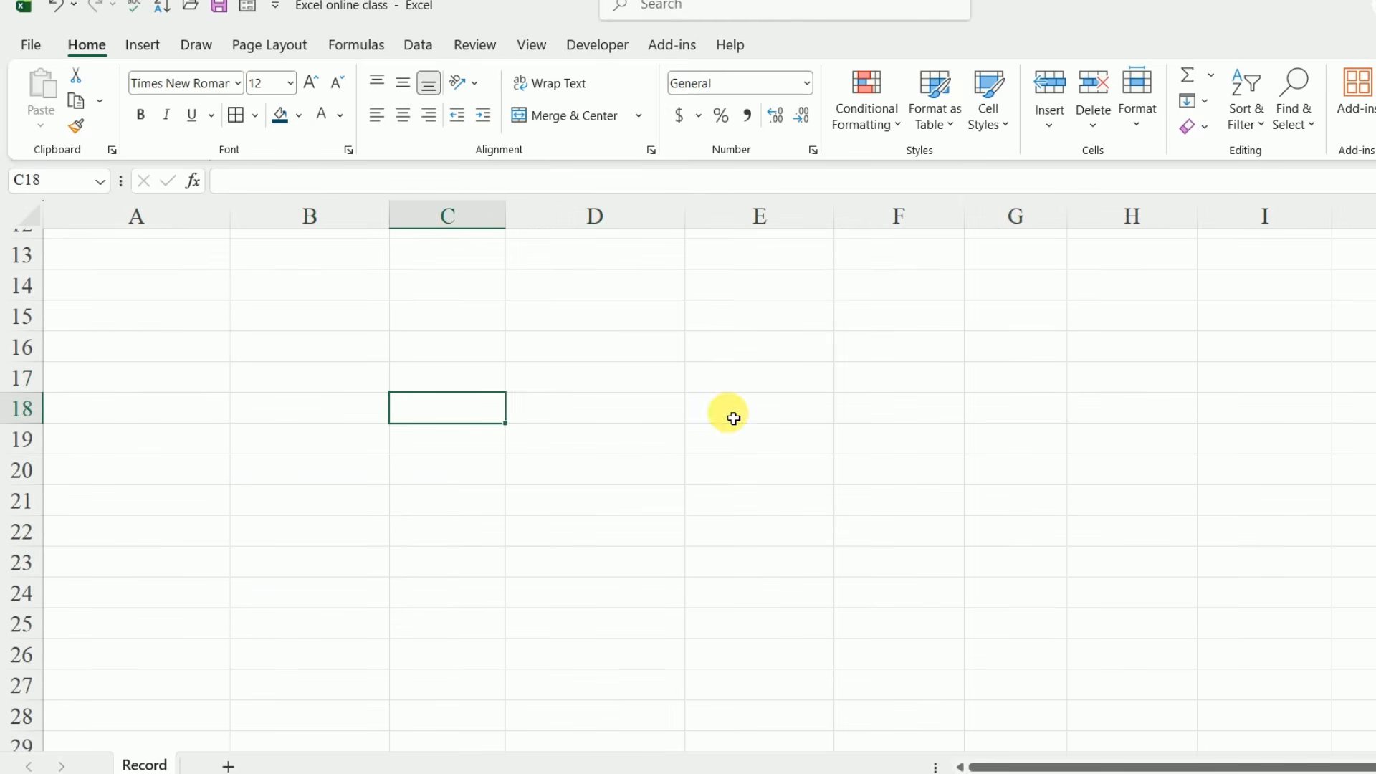
pyautogui.click(988, 411)
pyautogui.scroll(4, 739, 408)
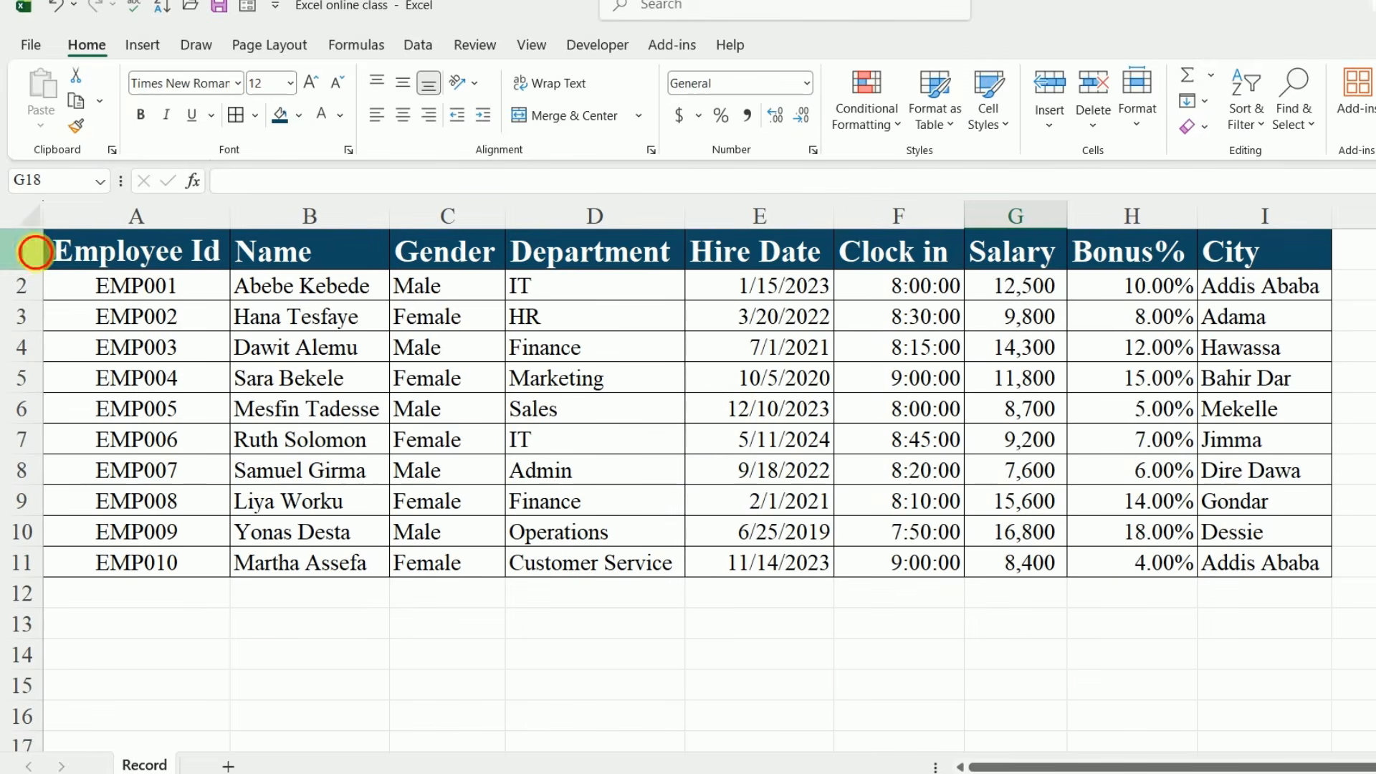
pyautogui.click(22, 253)
pyautogui.scroll(-3, 286, 516)
pyautogui.click(445, 552)
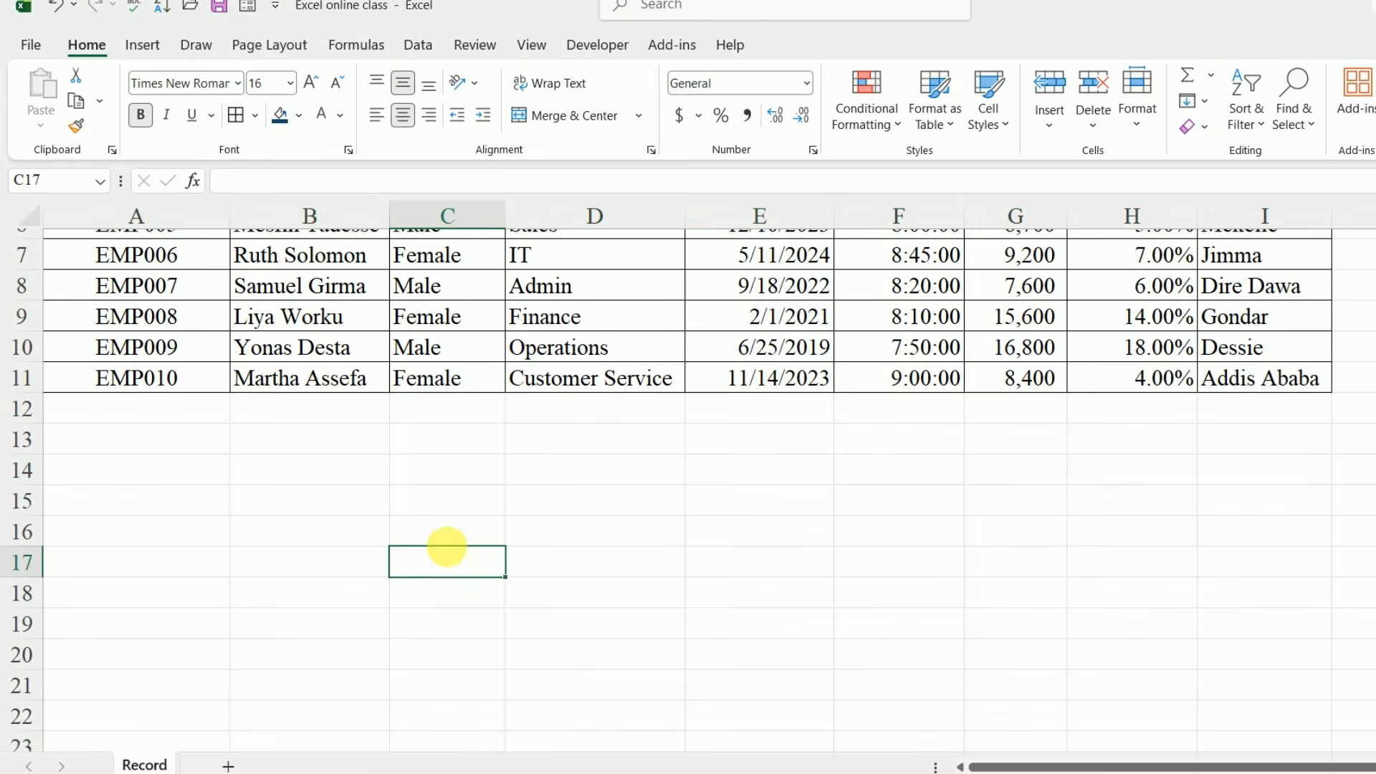
# Step: Freeze the top row of the Record sheet and check the header against the lower rows
pyautogui.scroll(3, 453, 555)
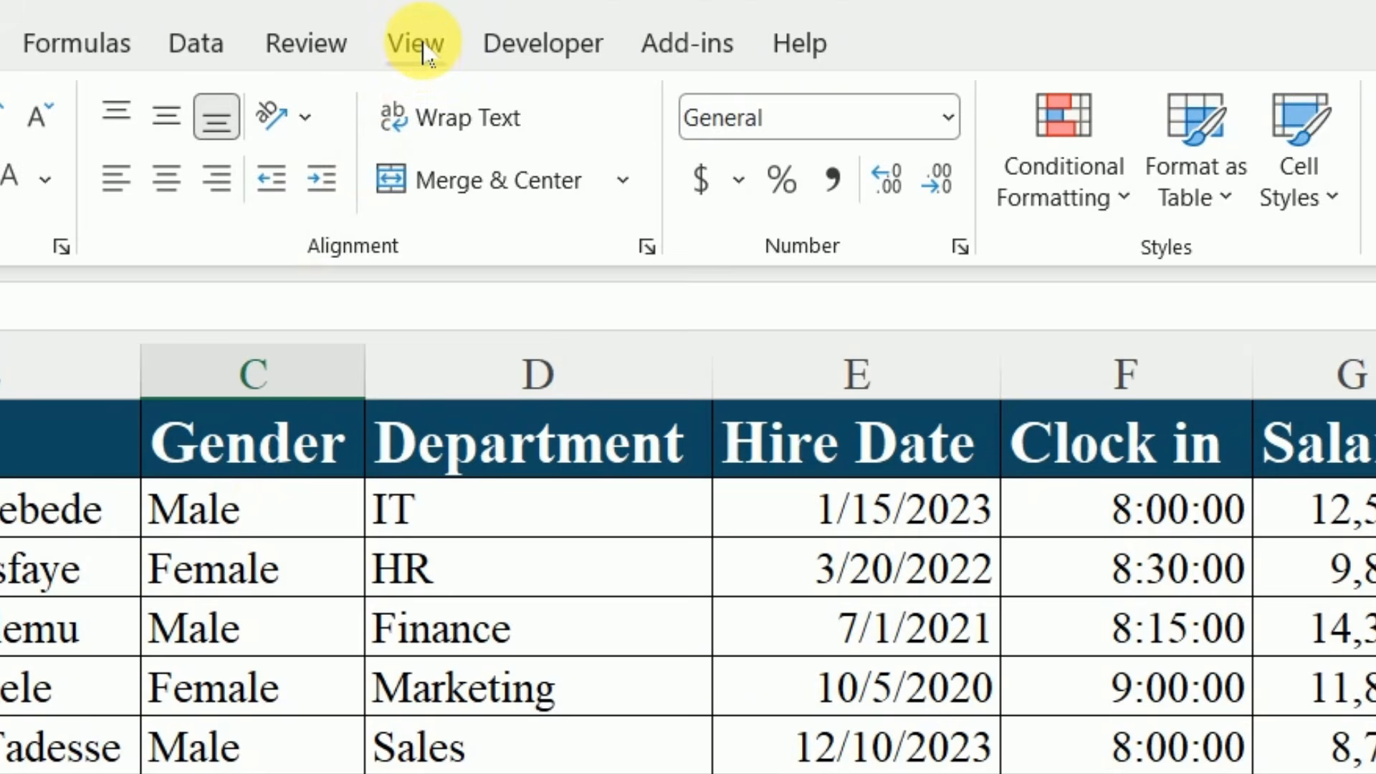
pyautogui.click(531, 45)
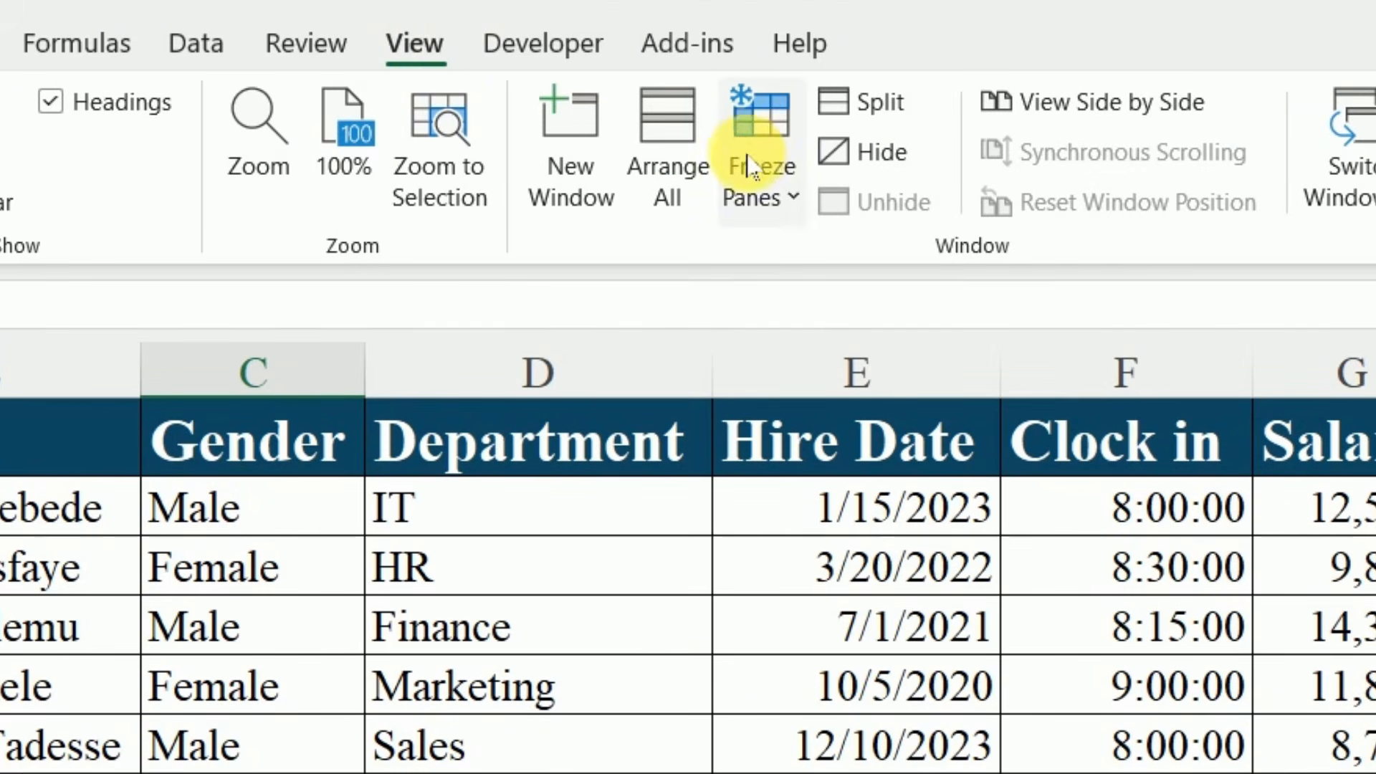
pyautogui.click(795, 206)
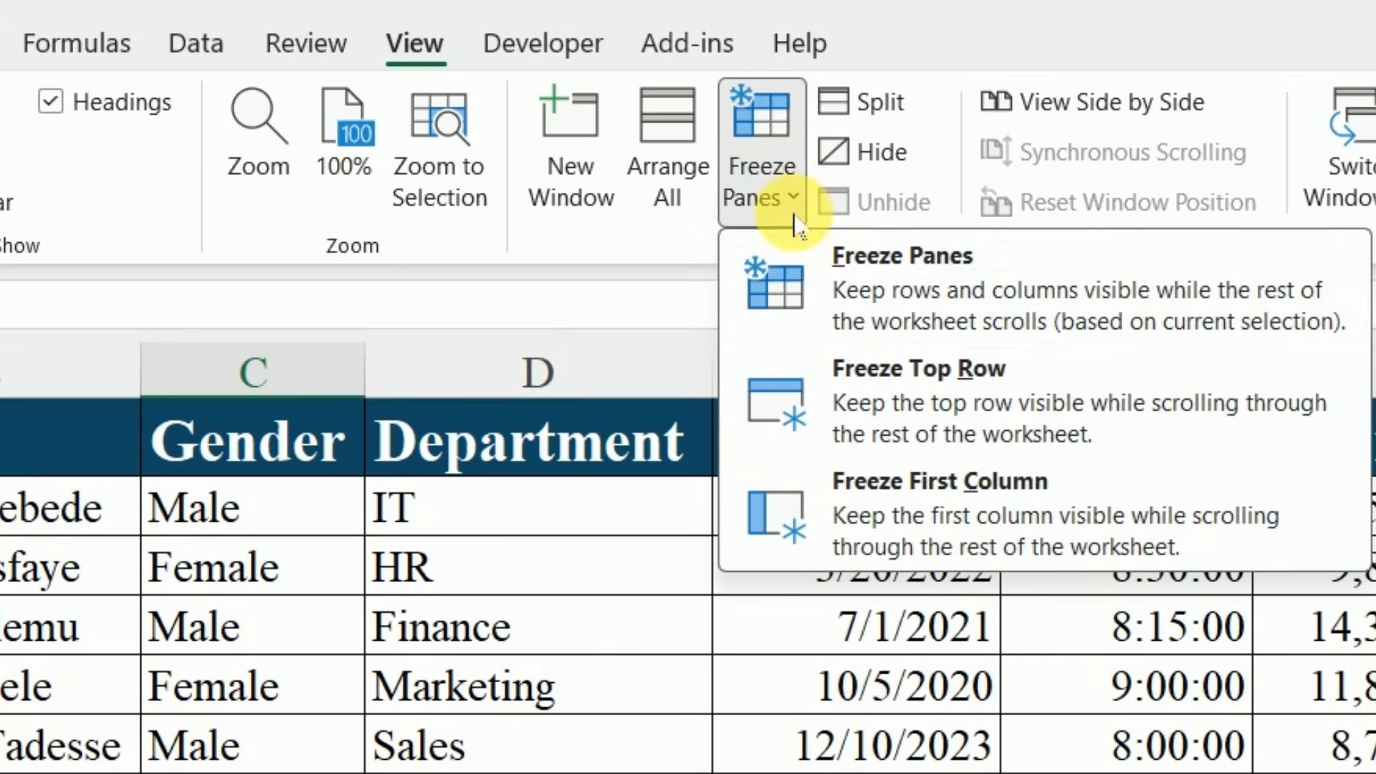
pyautogui.click(925, 419)
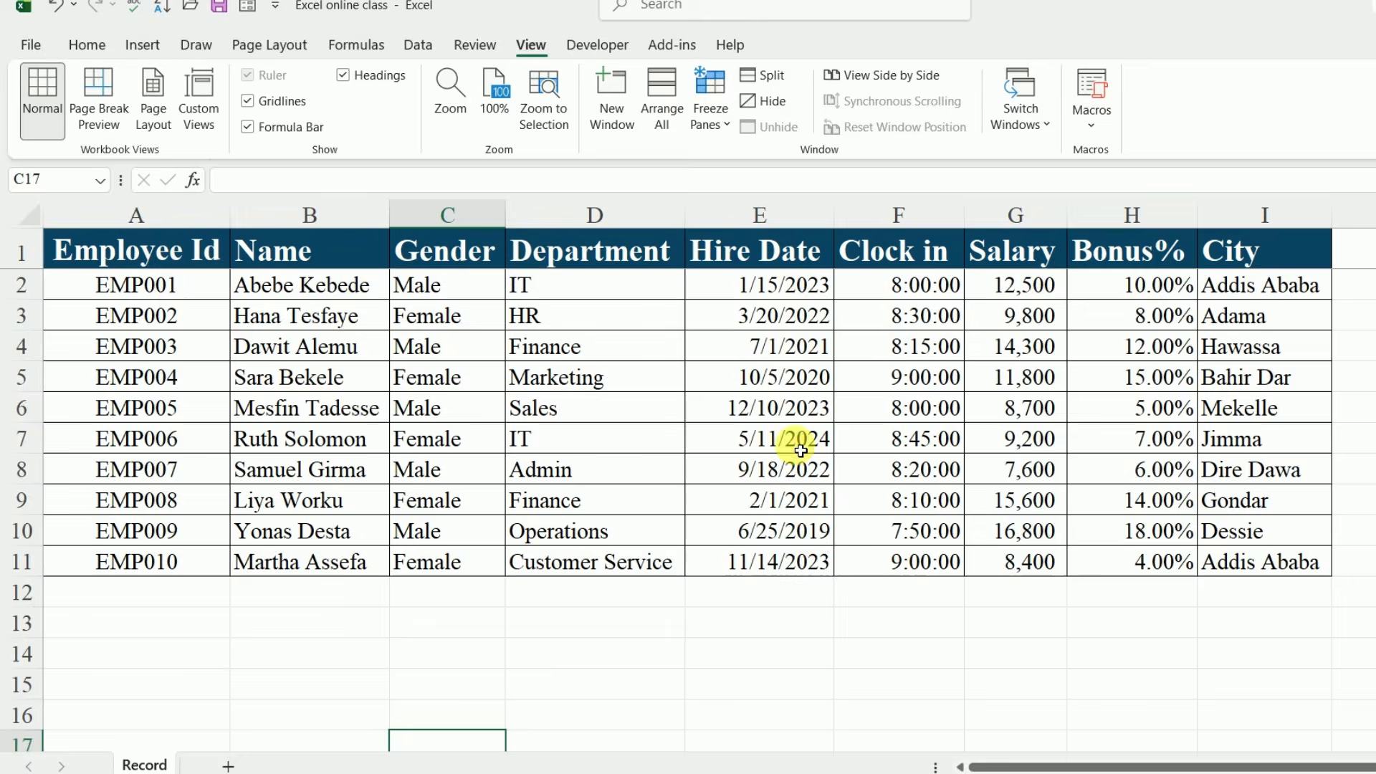
pyautogui.scroll(-1, 819, 560)
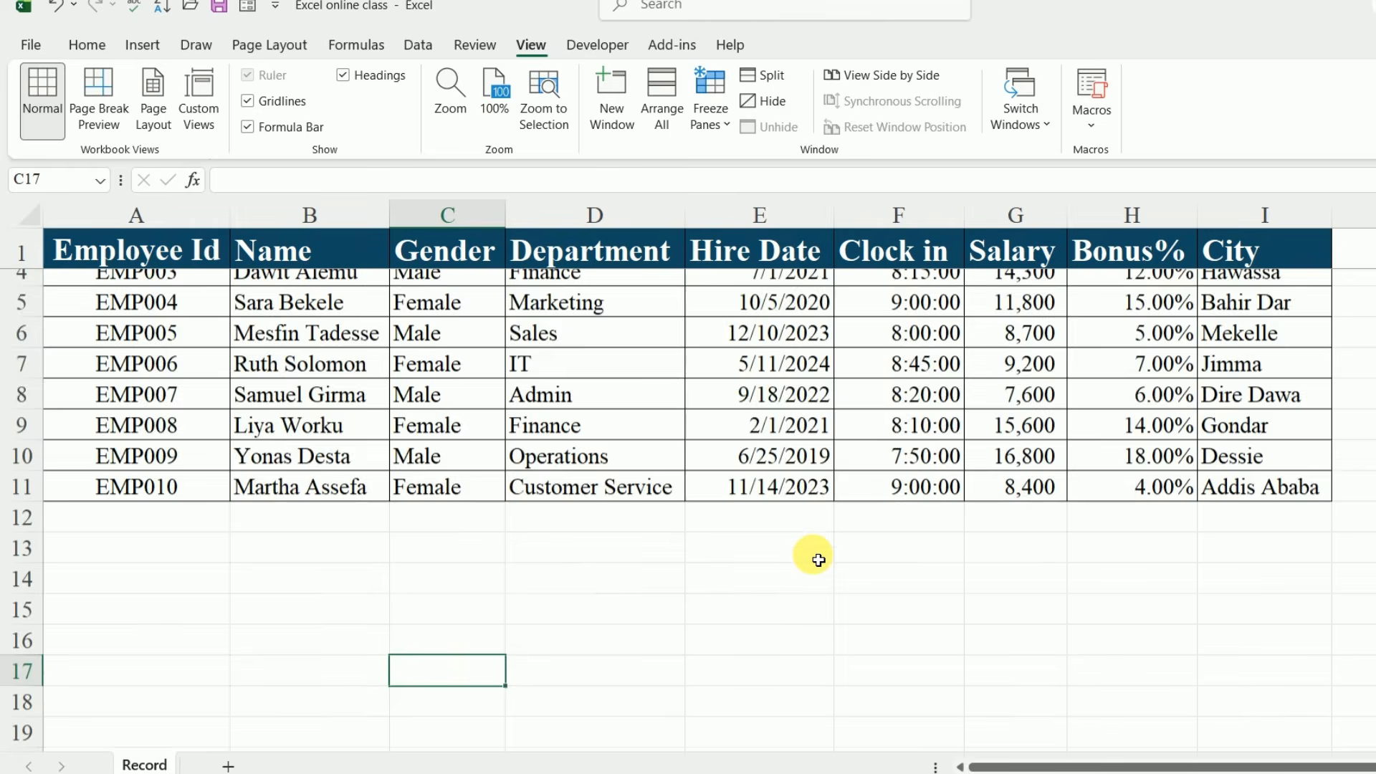
pyautogui.scroll(-10, 819, 560)
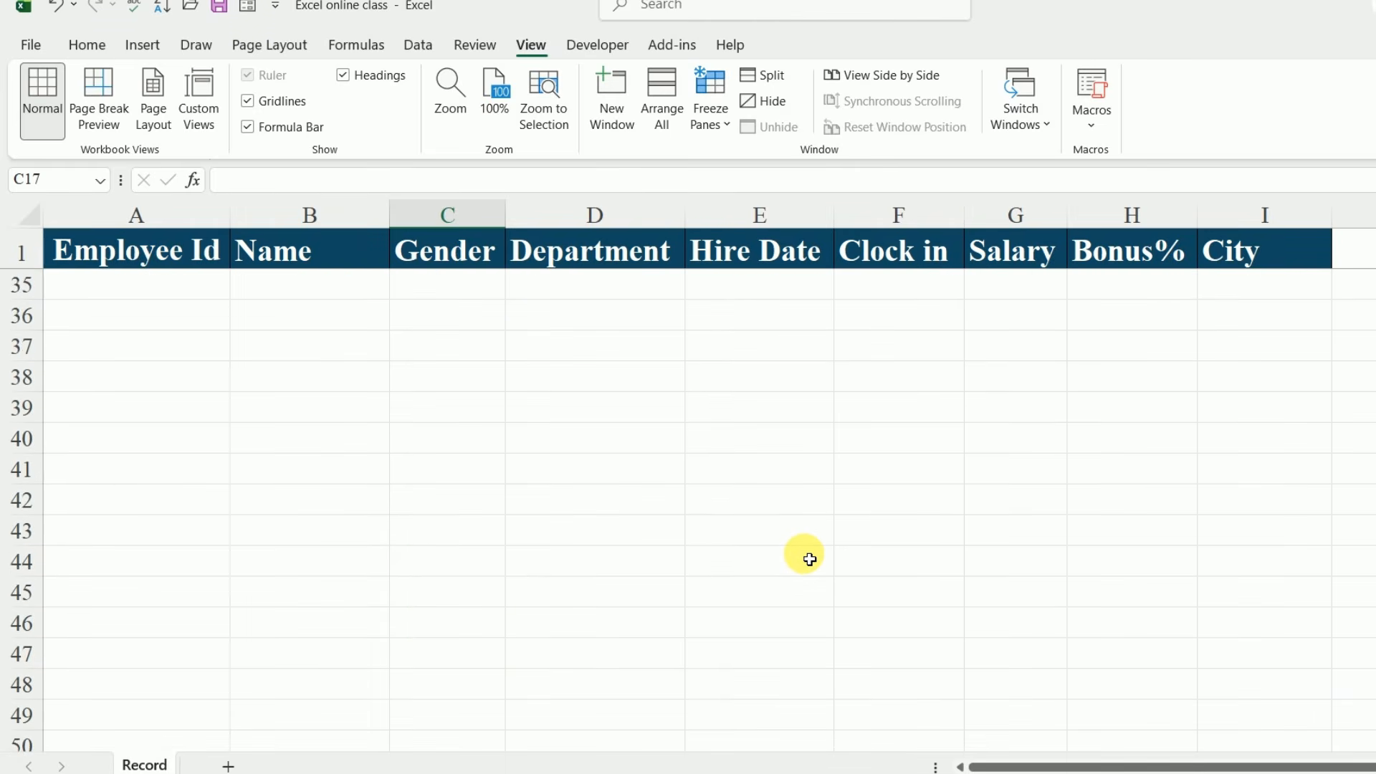
# Step: Examine the frozen header row while viewing the empty rows far below the table and the employee data again
pyautogui.scroll(-14, 810, 560)
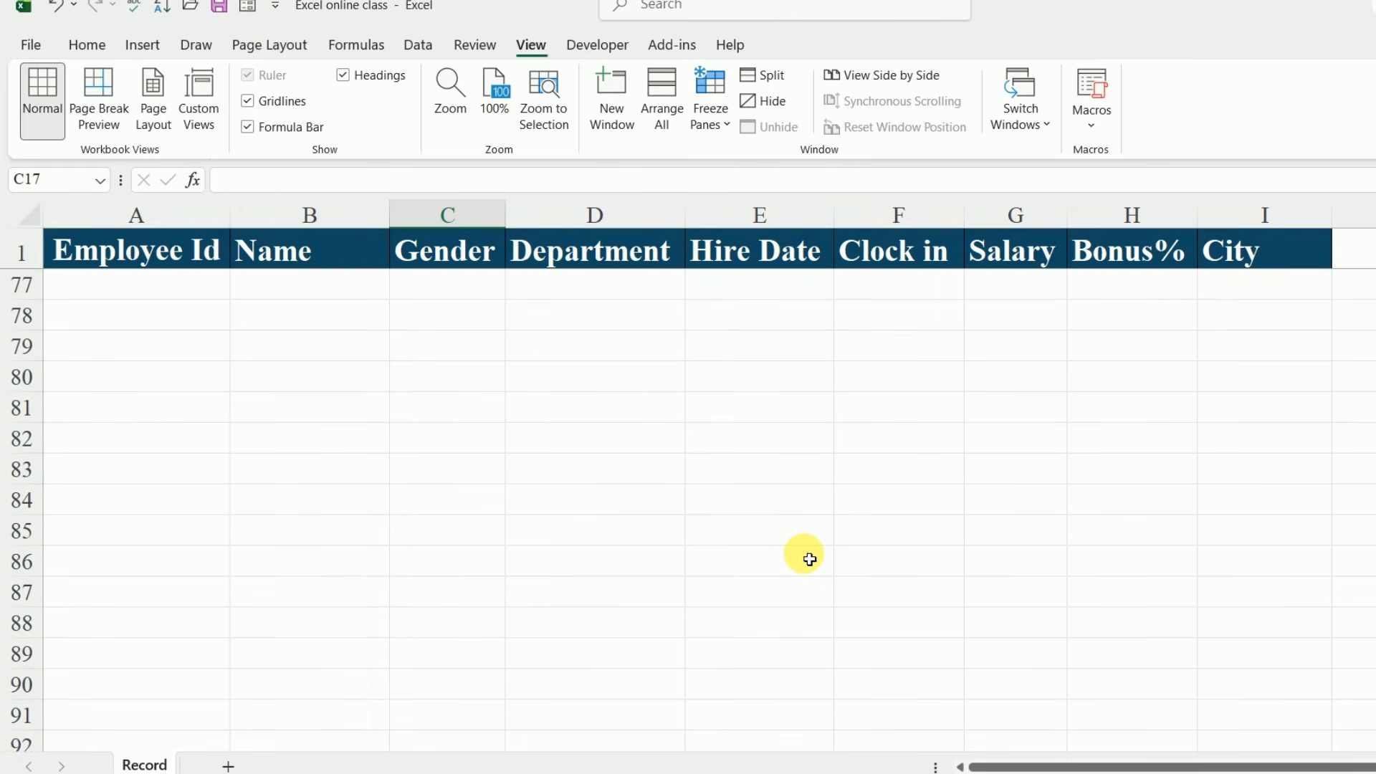
pyautogui.scroll(5, 807, 556)
pyautogui.click(728, 478)
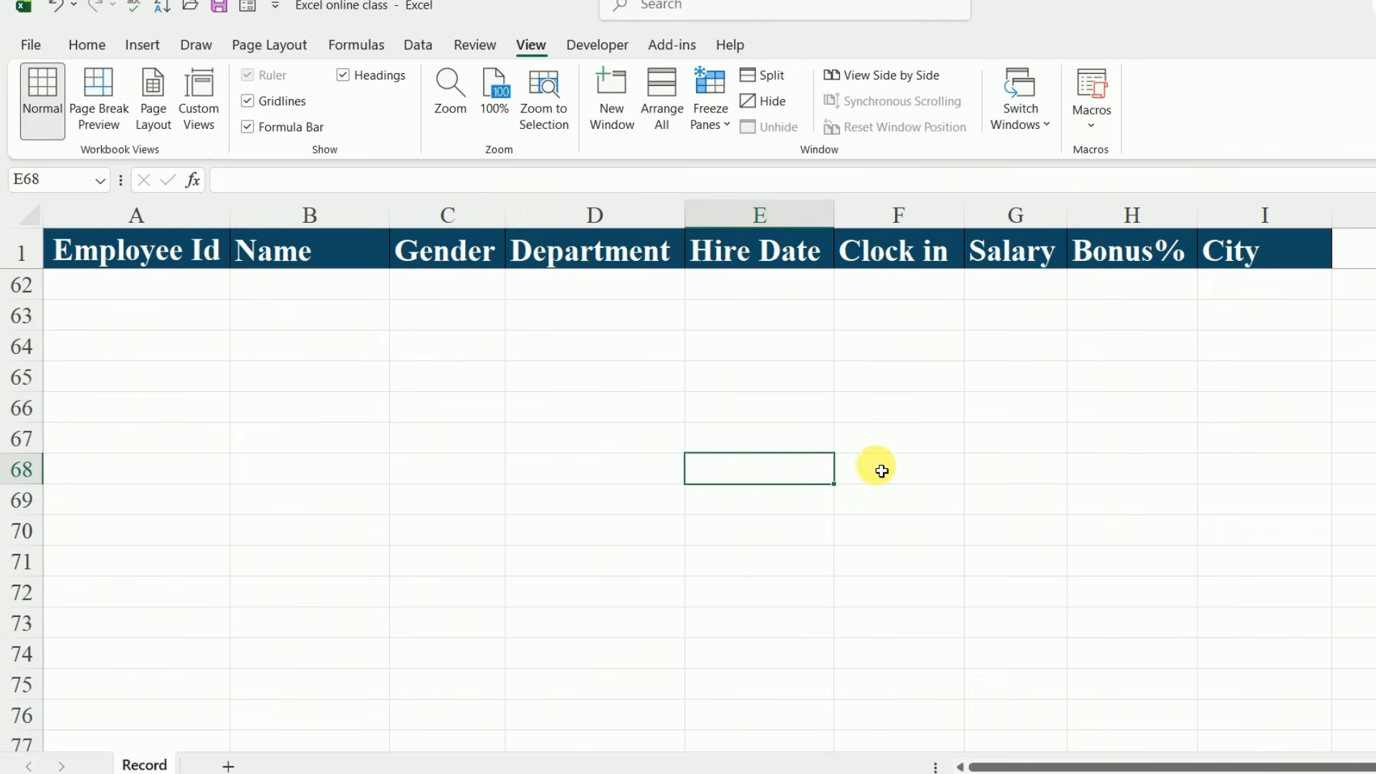
pyautogui.scroll(20, 878, 481)
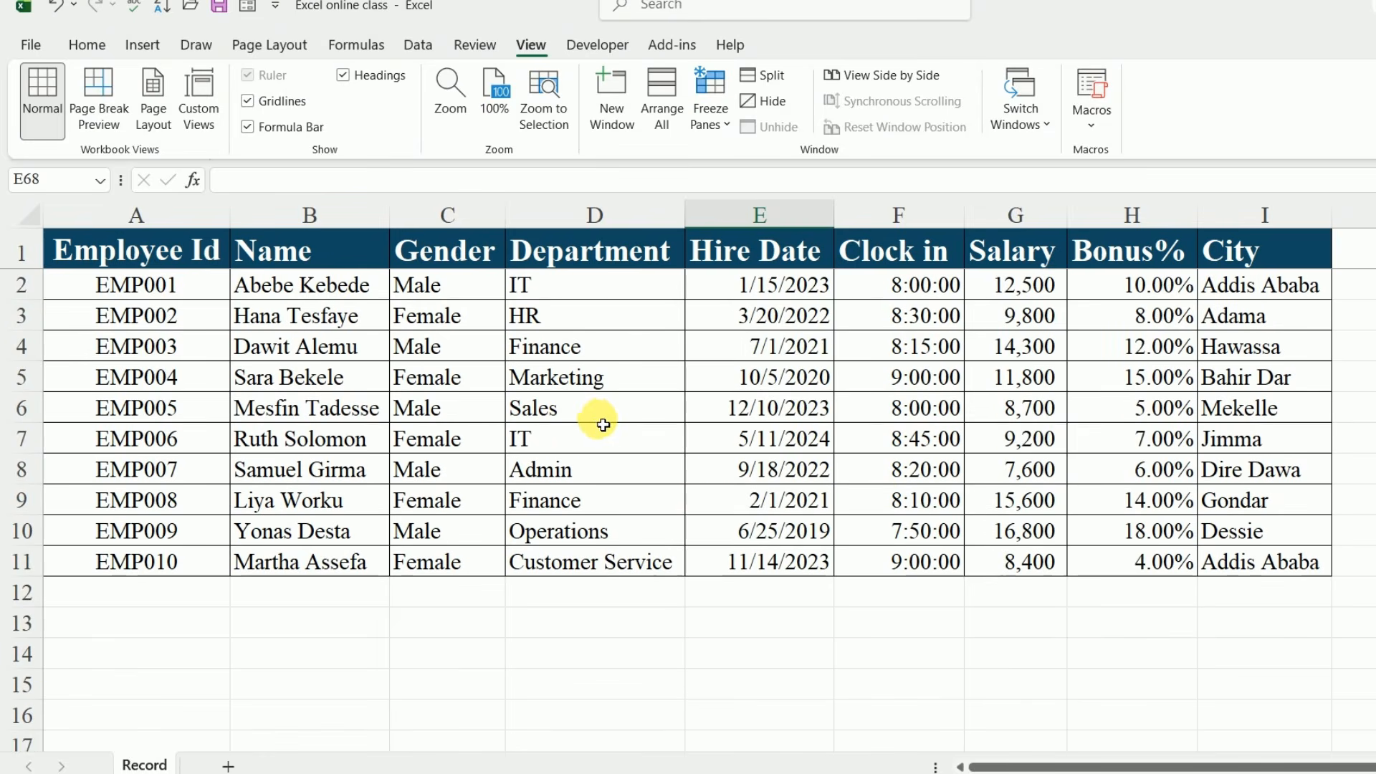
# Step: Convert the employee data in A1:I11 into a table with headers
pyautogui.click(738, 380)
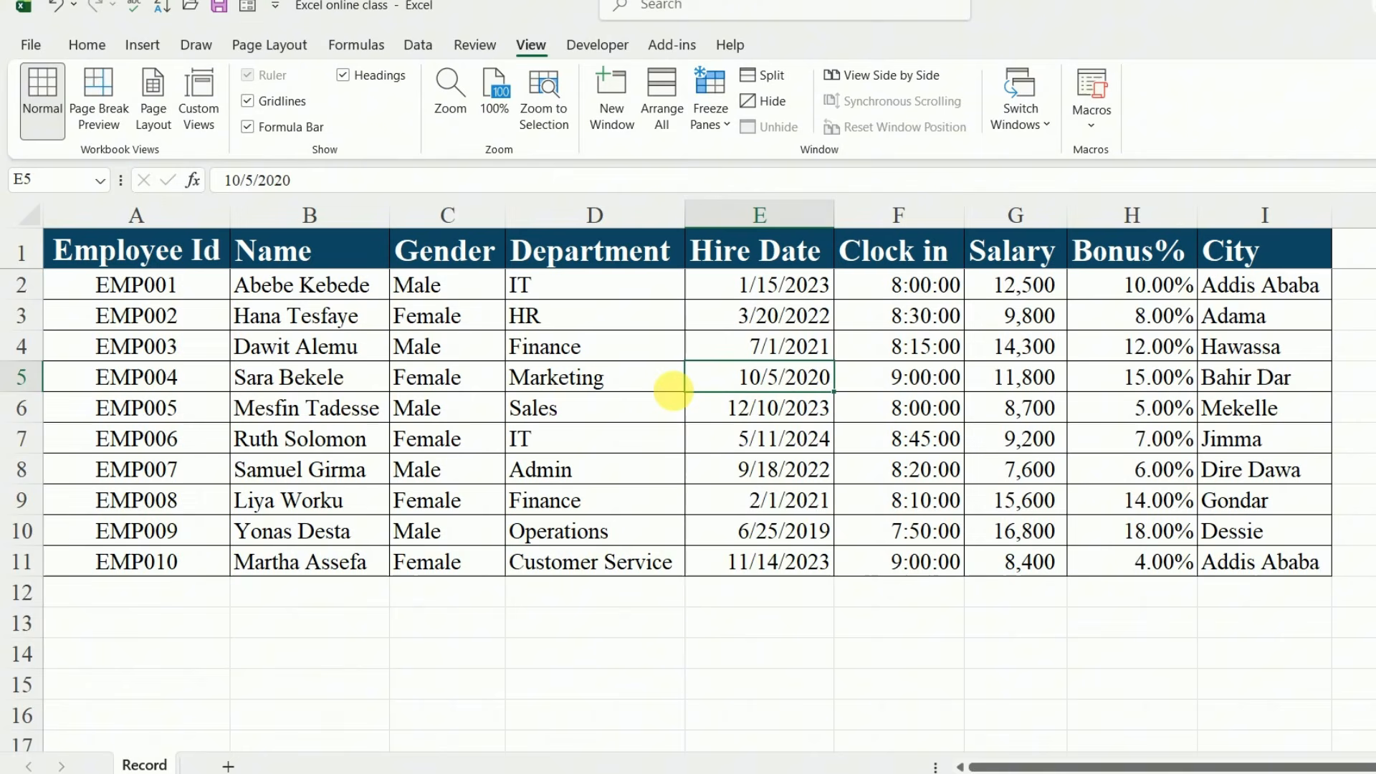
pyautogui.click(353, 410)
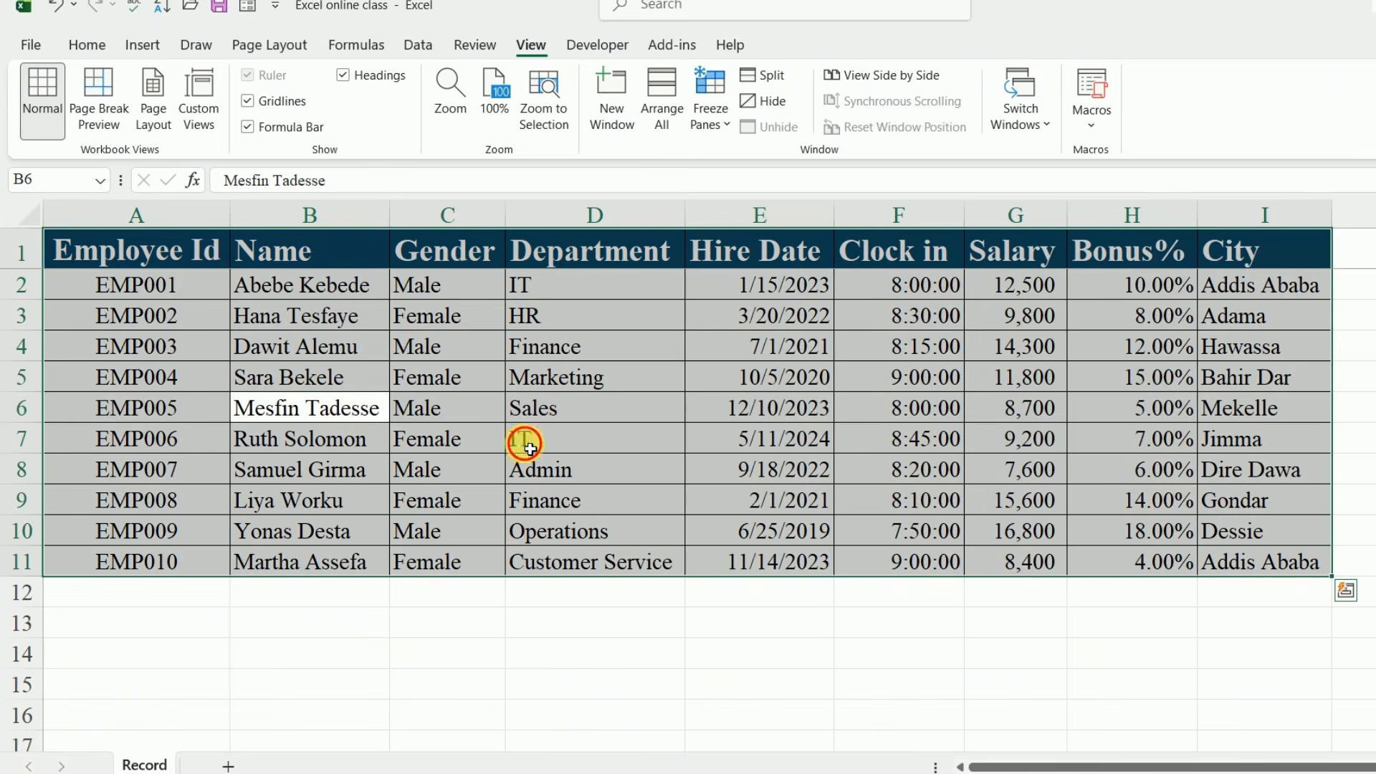
pyautogui.click(545, 443)
pyautogui.click(671, 423)
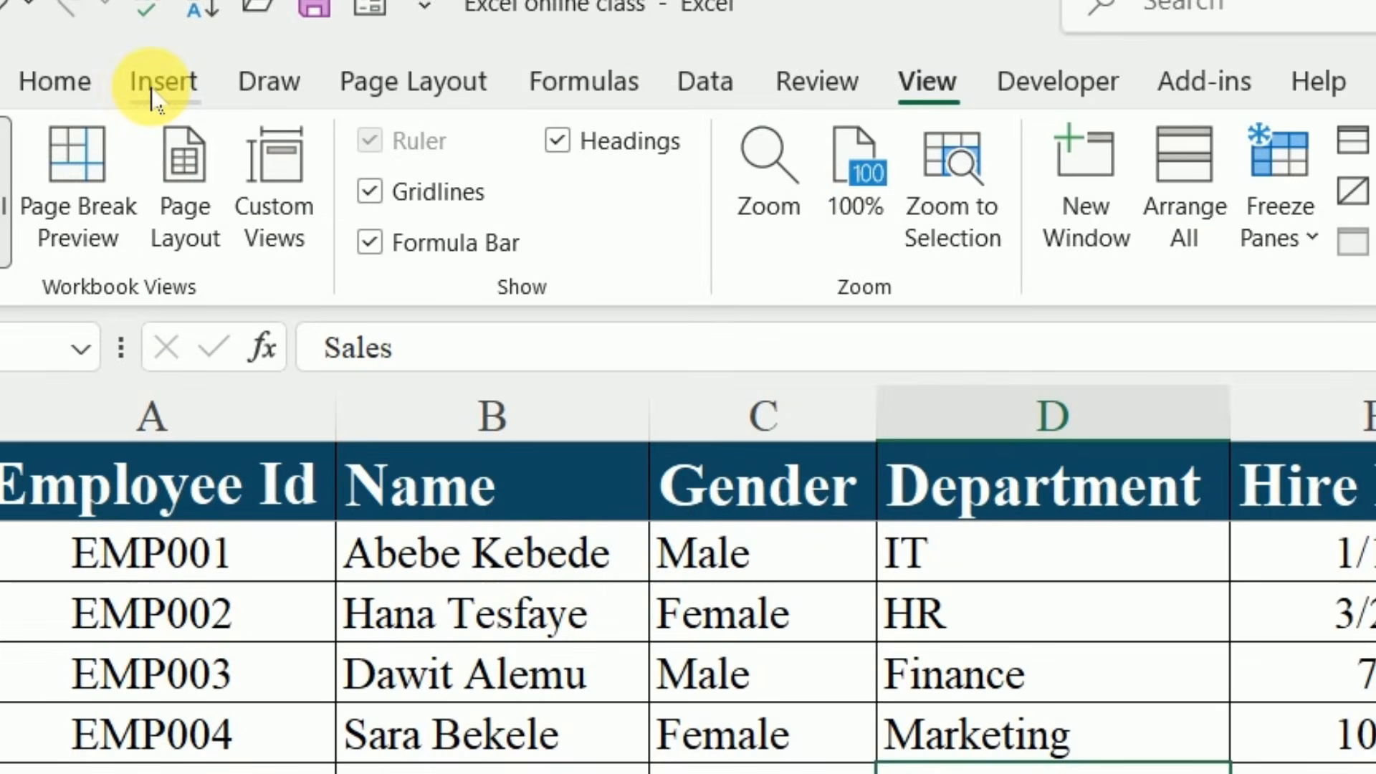
pyautogui.click(155, 100)
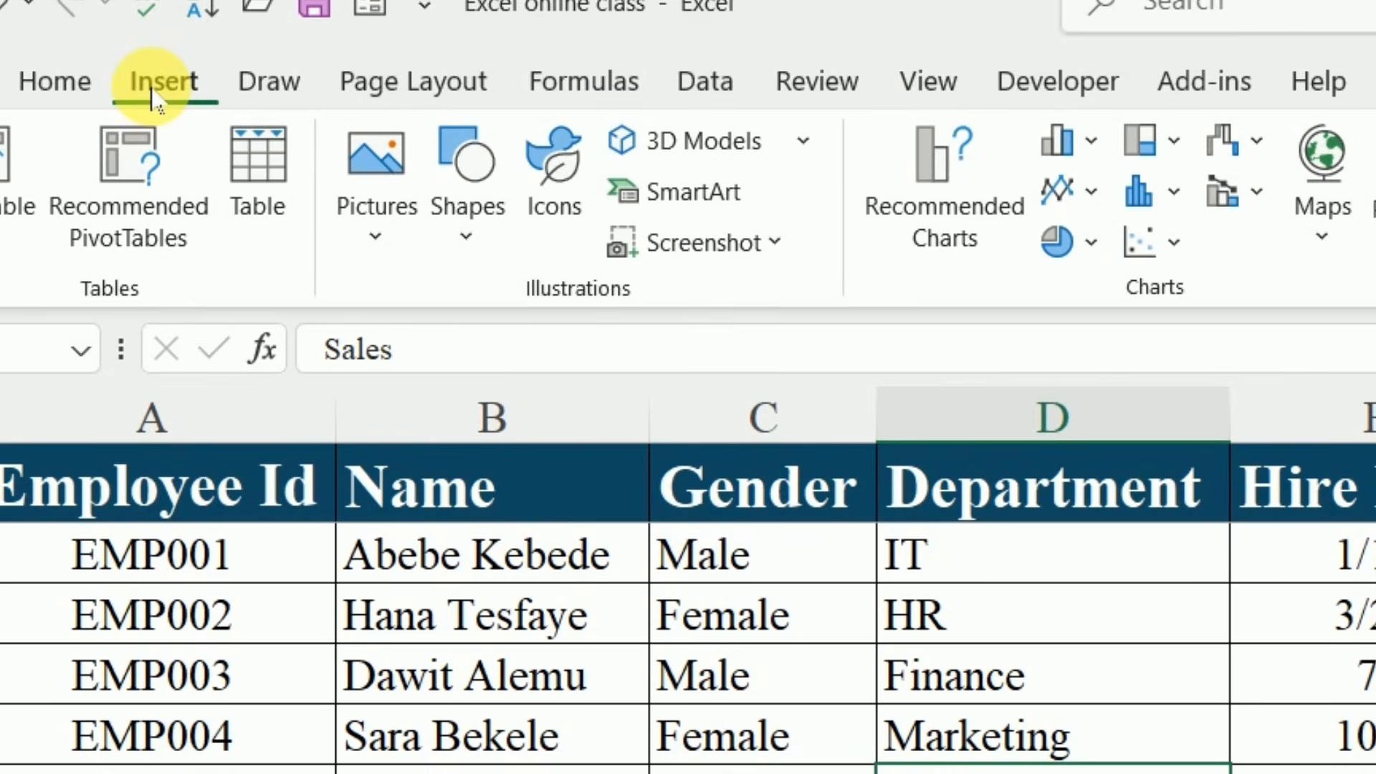
pyautogui.click(260, 175)
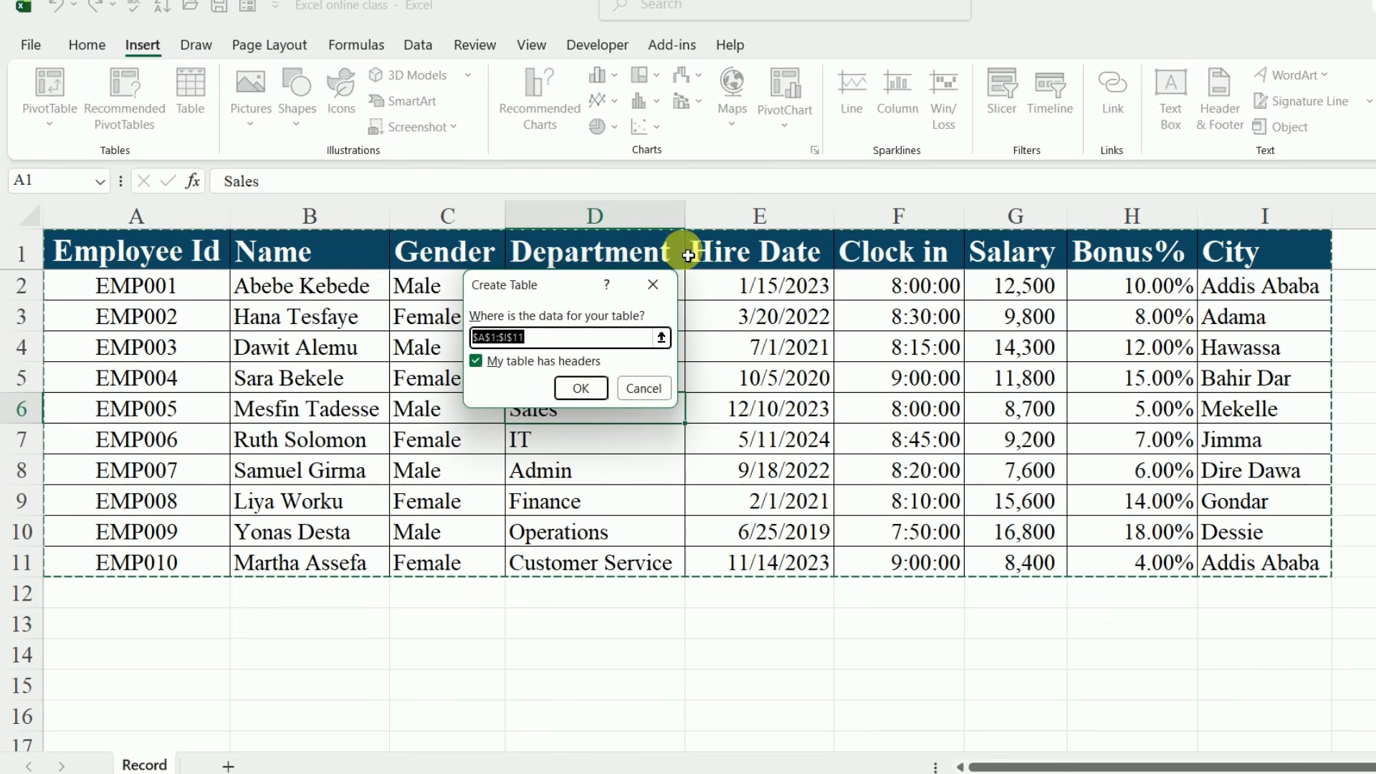
pyautogui.click(581, 388)
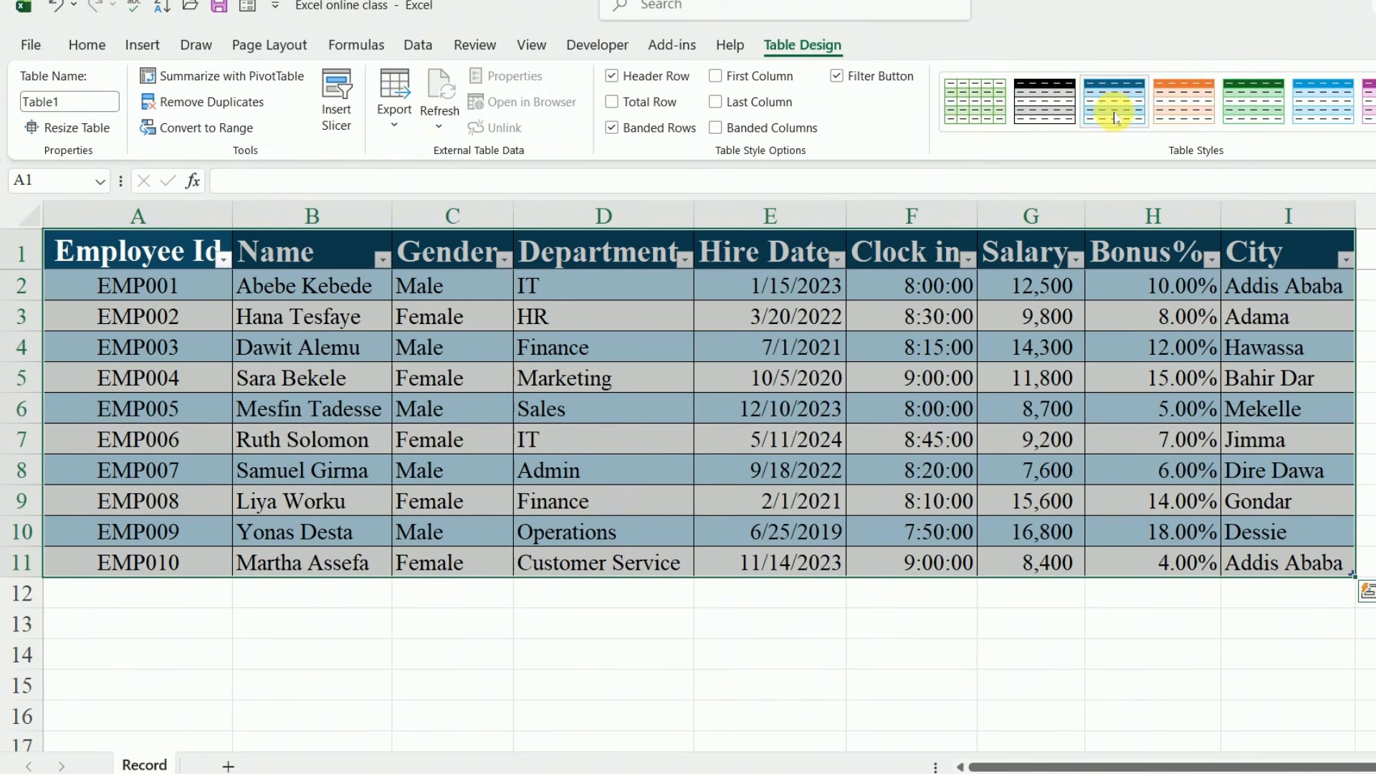
# Step: Try different table styles on the employee table and apply a blue banded style from the Medium group
pyautogui.click(1051, 102)
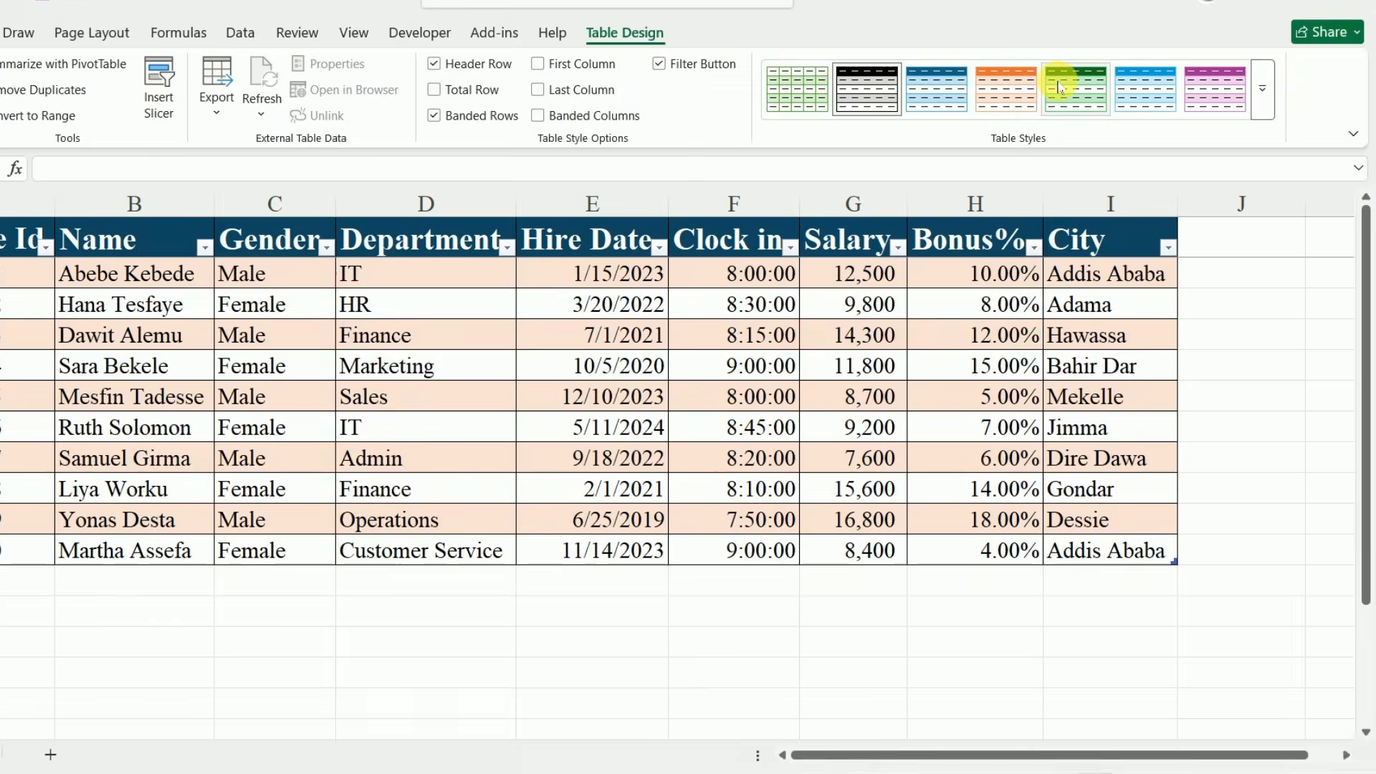
pyautogui.click(1262, 89)
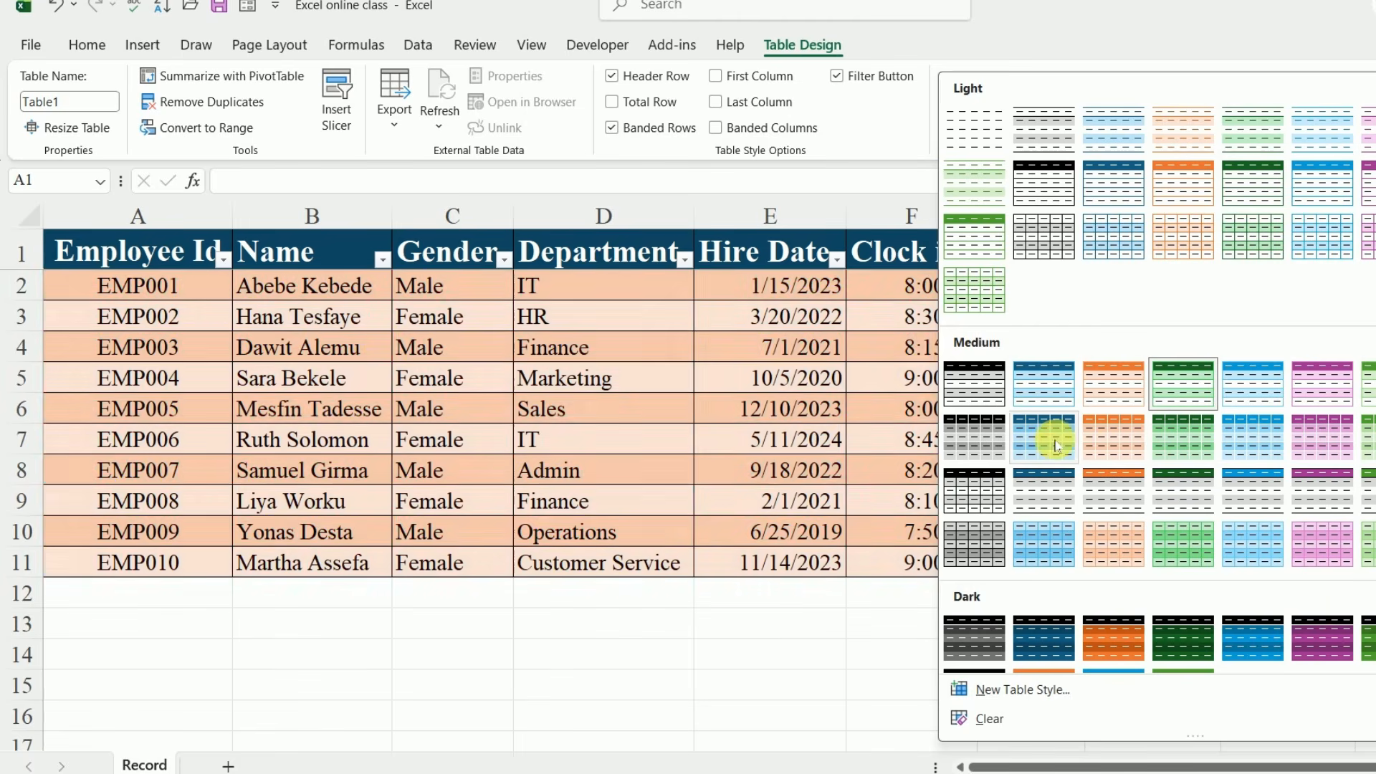
pyautogui.click(1054, 446)
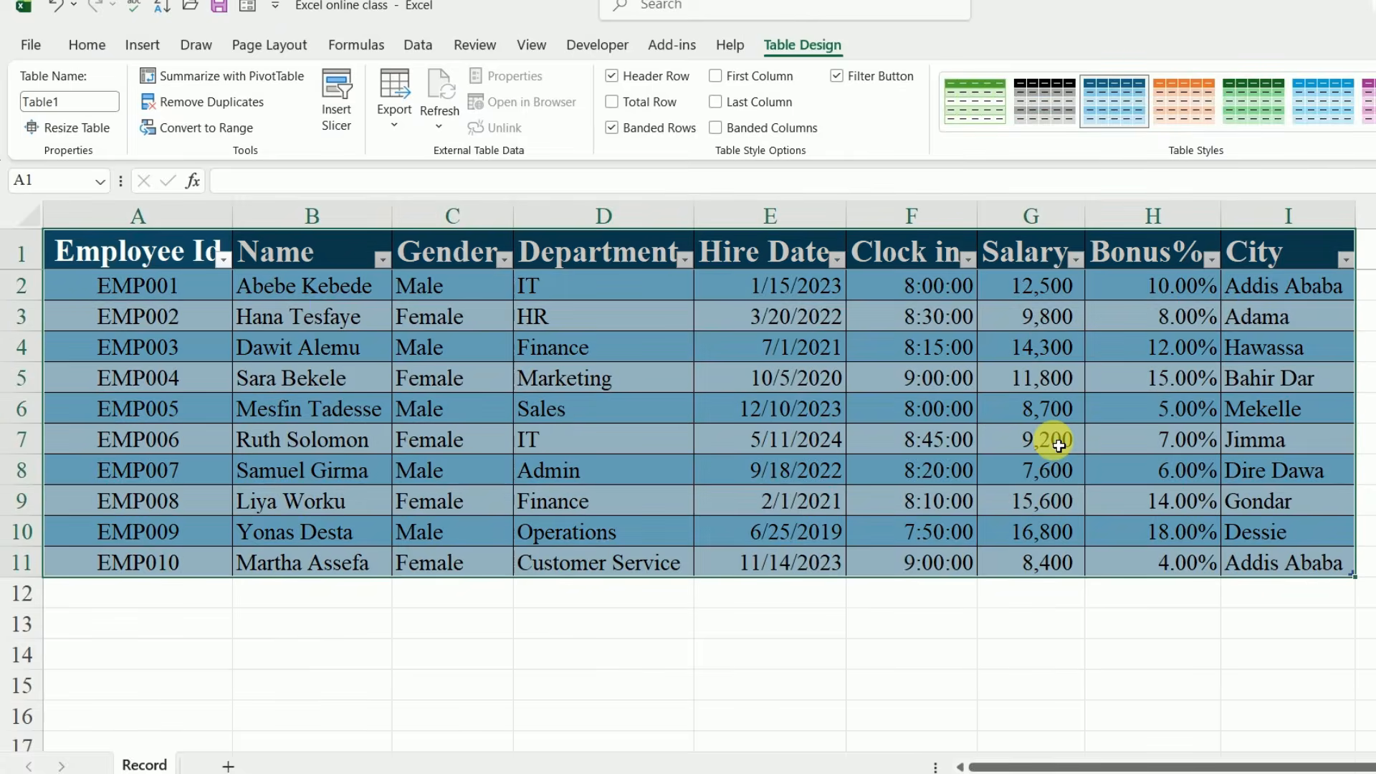
pyautogui.click(1100, 645)
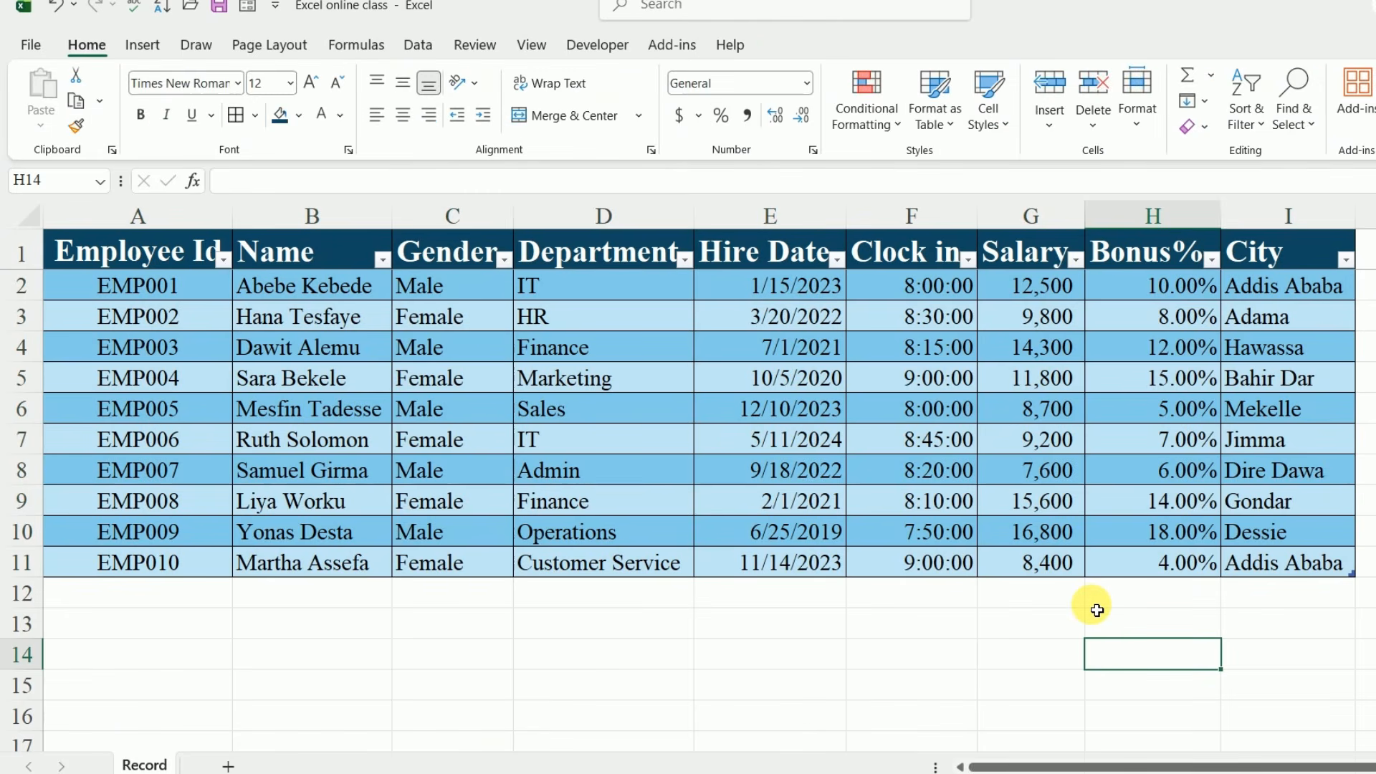
# Step: Undo the table styles and the table conversion on the employee data
pyautogui.click(796, 470)
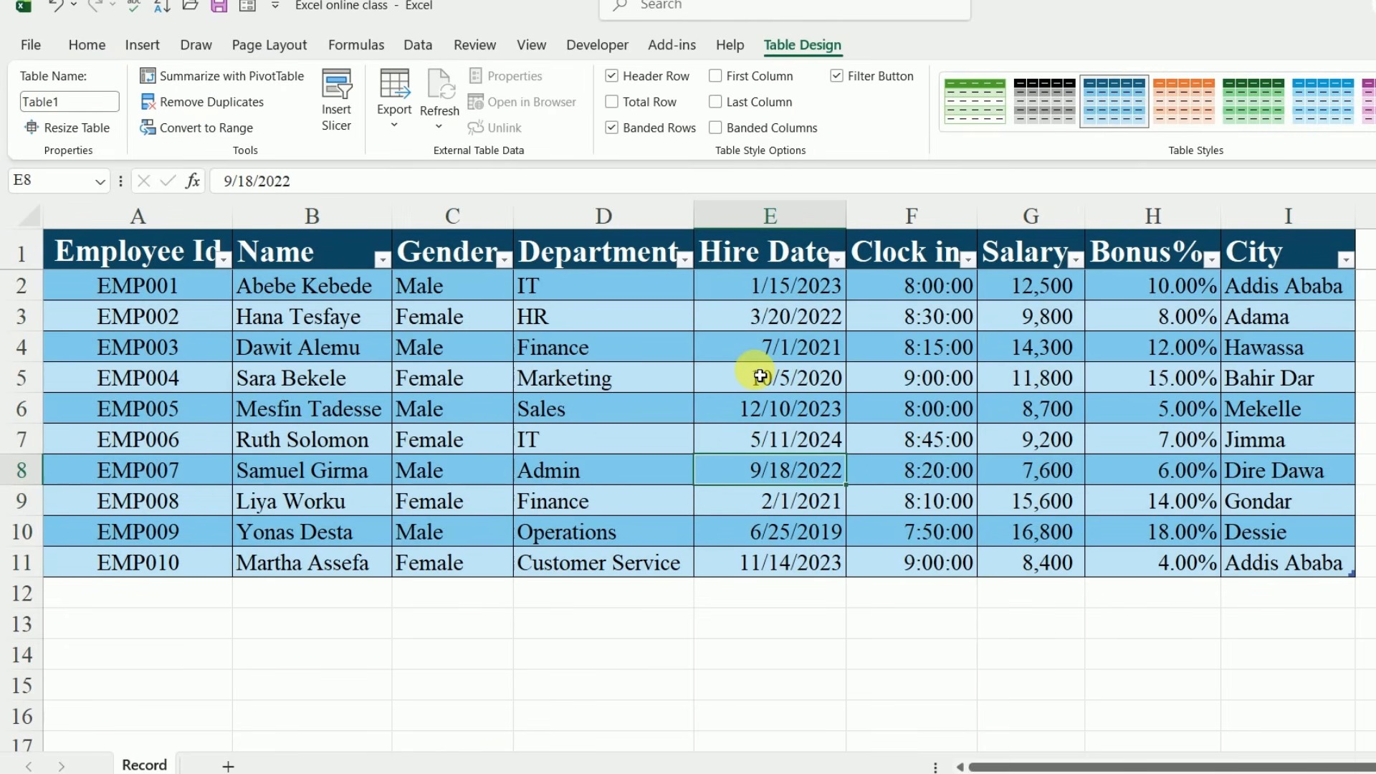
pyautogui.hotkey('ctrl', 'z')
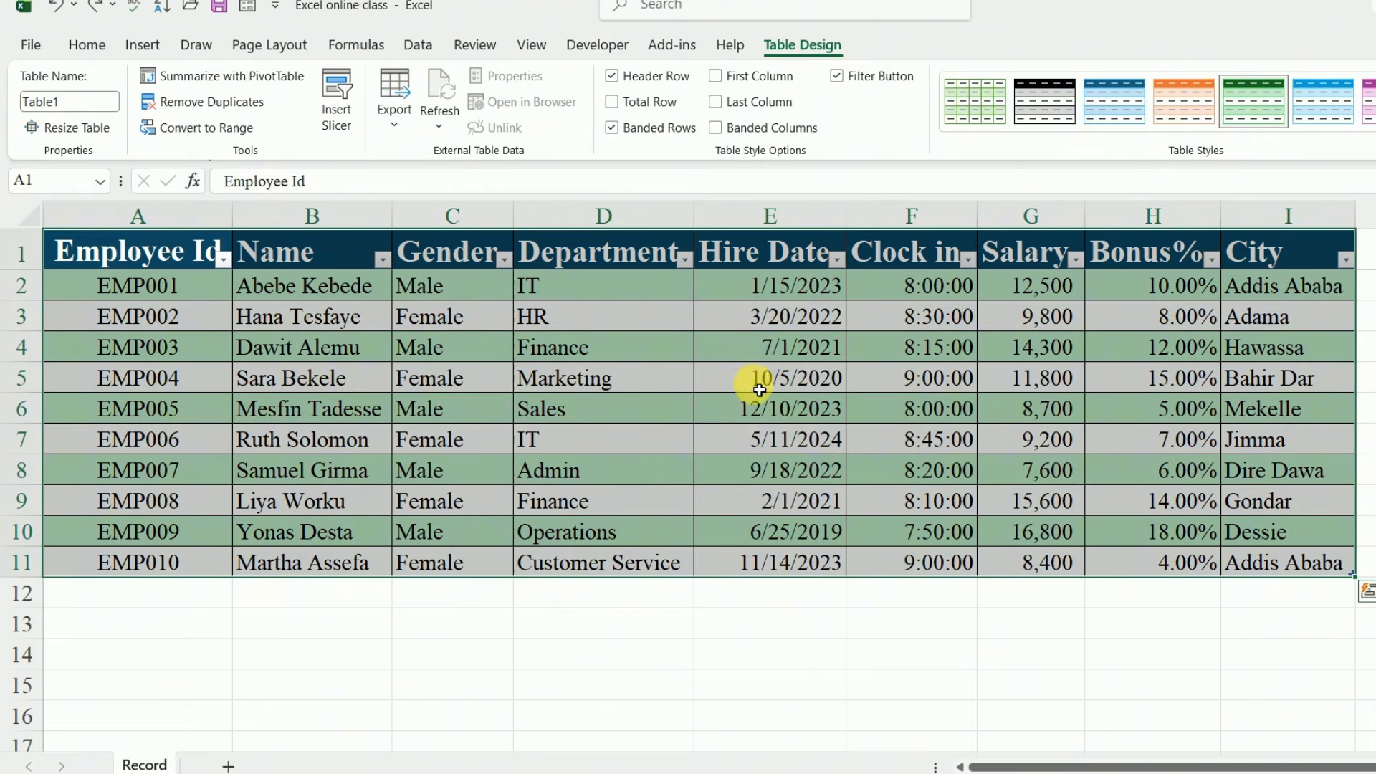
pyautogui.hotkey('ctrl', 'z')
pyautogui.click(774, 584)
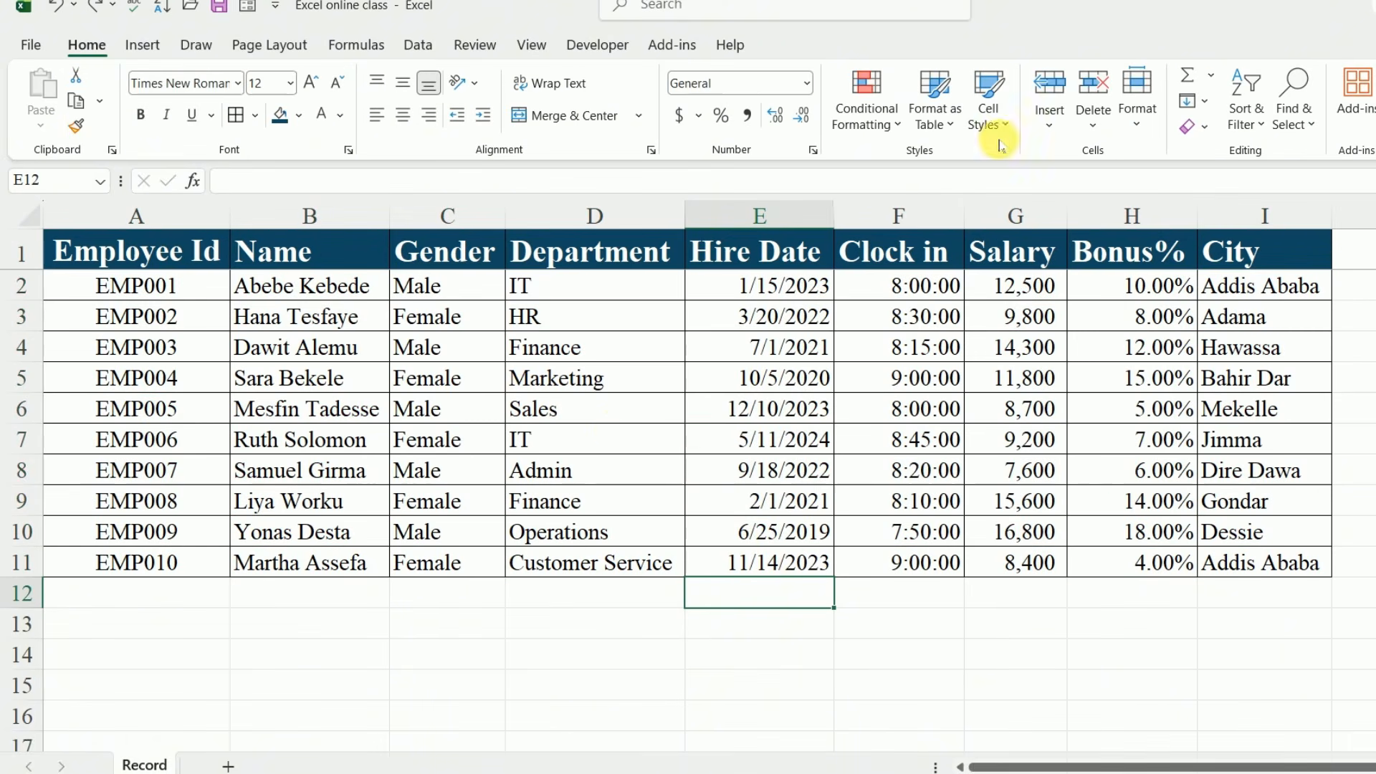
# Step: Apply a solid green themed cell style with white text to the Employee Id through Department data, A2:D11
pyautogui.moveTo(122, 286); pyautogui.dragTo(630, 562)
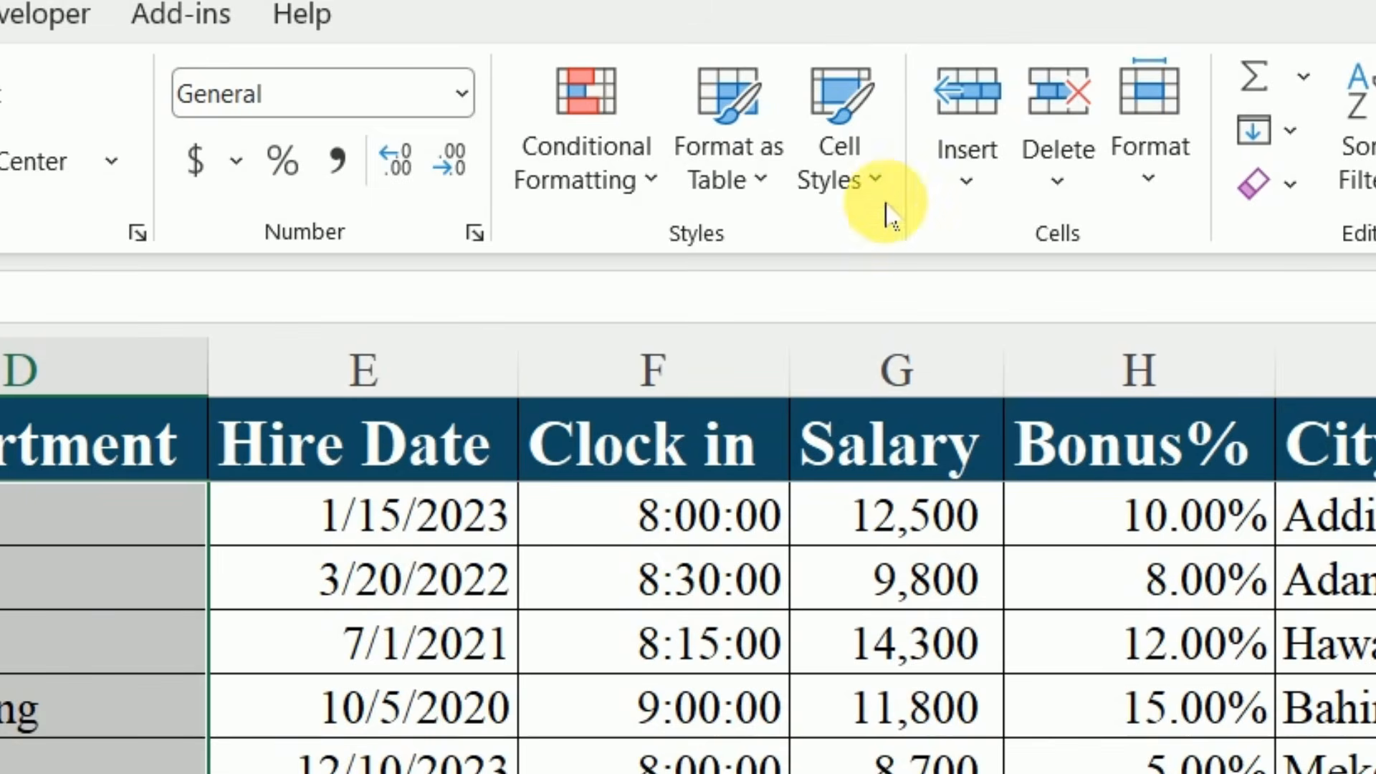
pyautogui.click(873, 185)
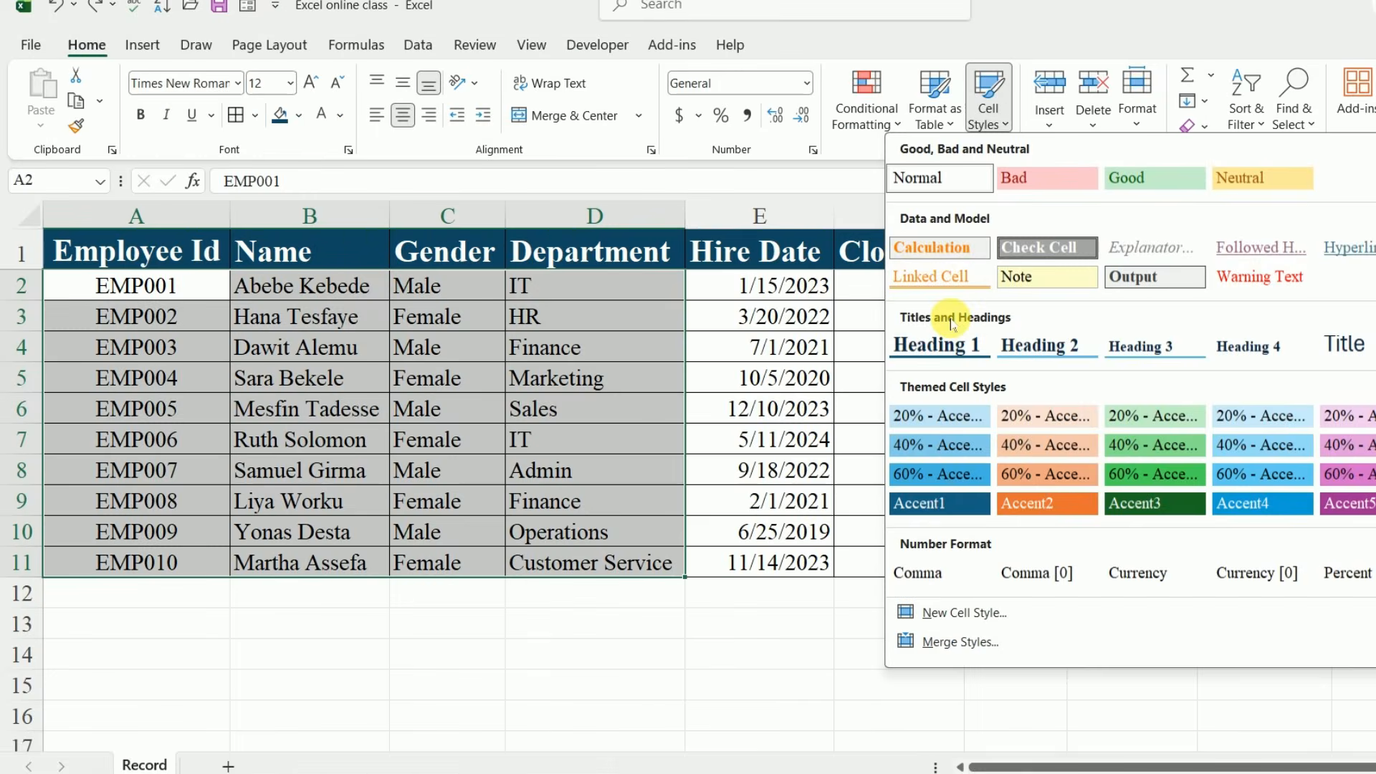
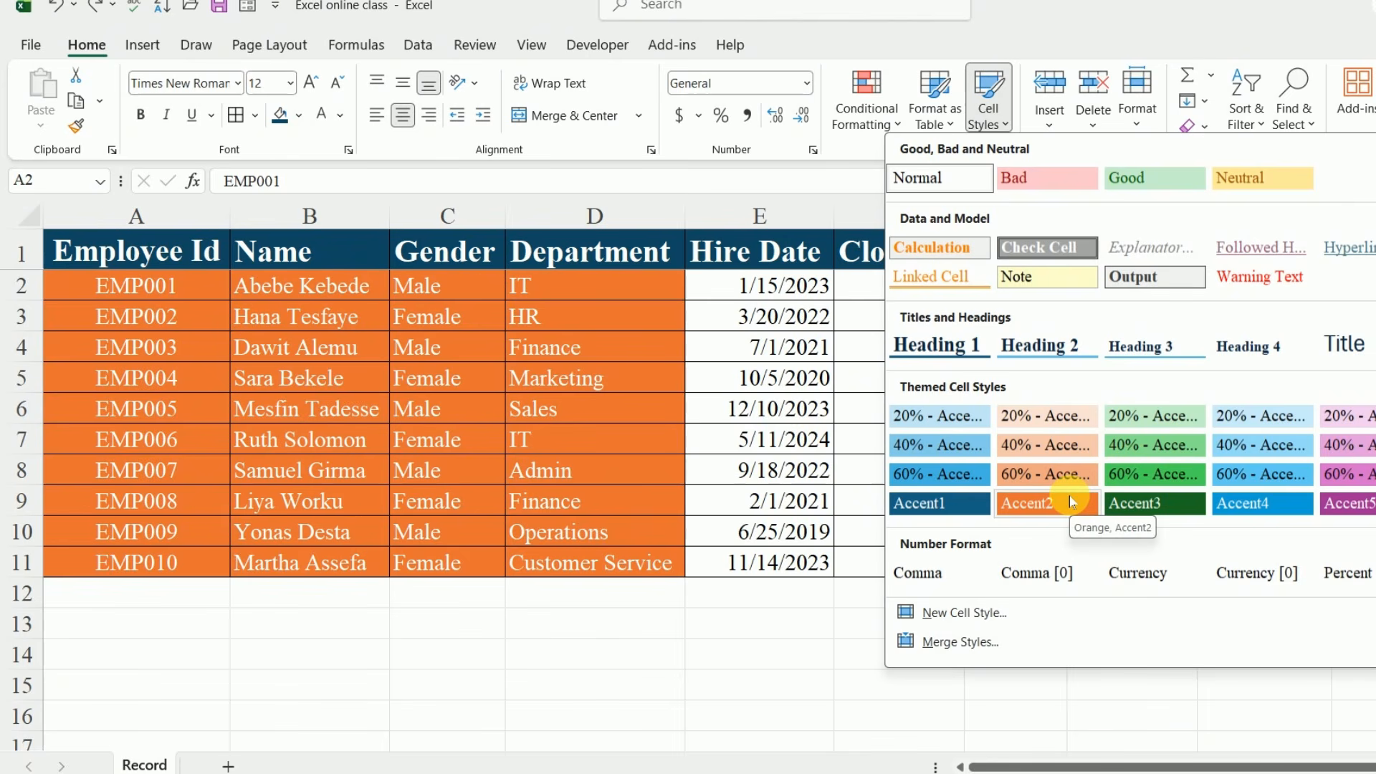
pyautogui.click(1154, 473)
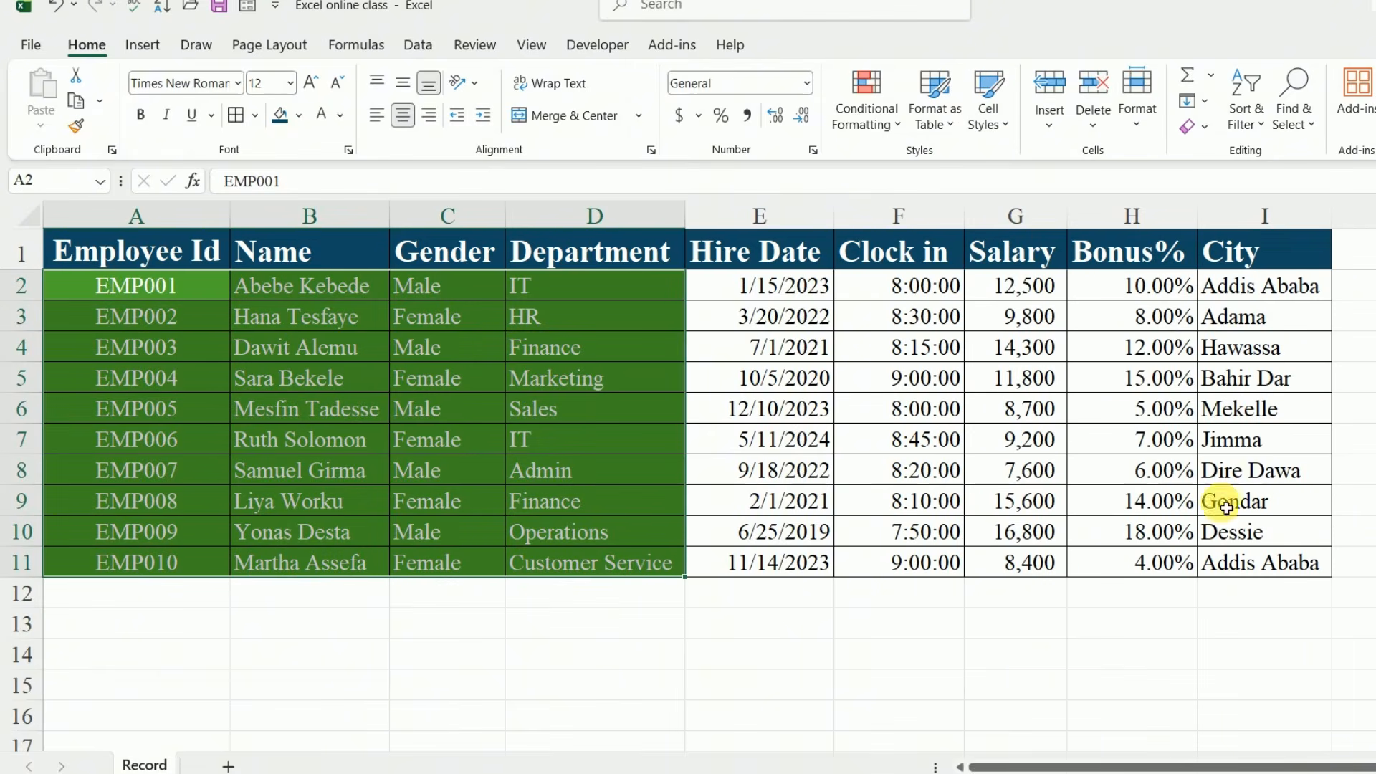
# Step: Apply the light orange Data and Model cell style with blue text to the Hire Date through Salary data, E2:G11
pyautogui.click(792, 292)
pyautogui.moveTo(791, 292)
pyautogui.mouseDown()
pyautogui.moveTo(944, 311)
pyautogui.moveTo(1007, 359)
pyautogui.moveTo(1023, 546)
pyautogui.moveTo(1038, 563)
pyautogui.mouseUp()
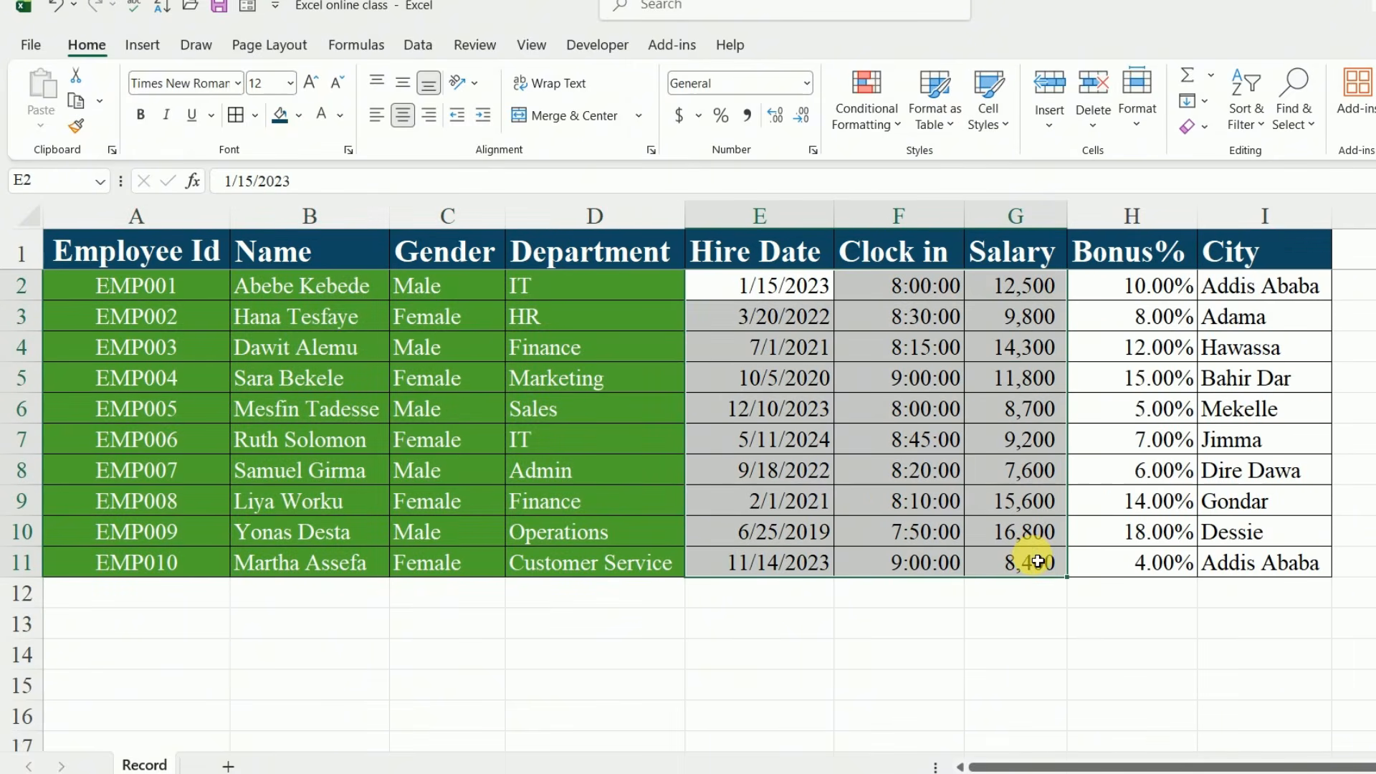
pyautogui.click(1000, 123)
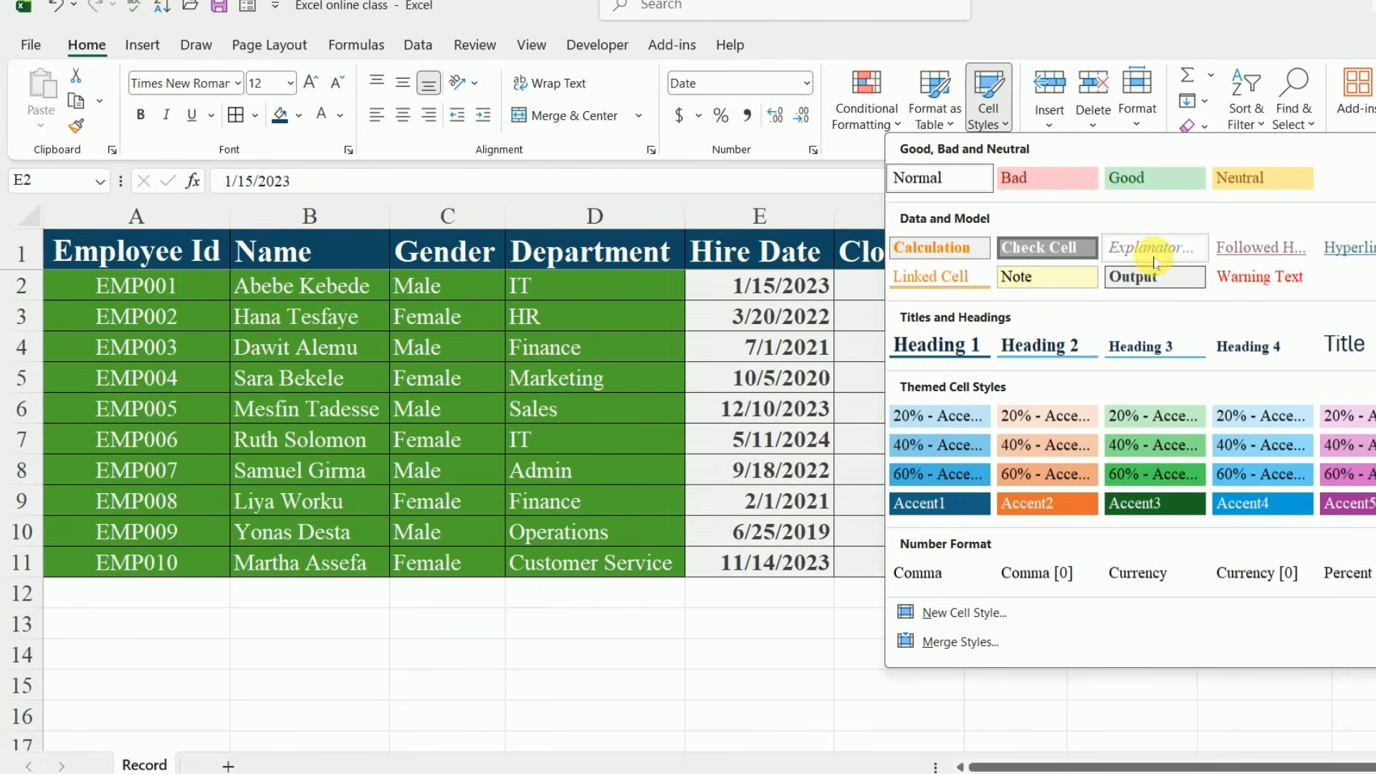
pyautogui.click(1375, 248)
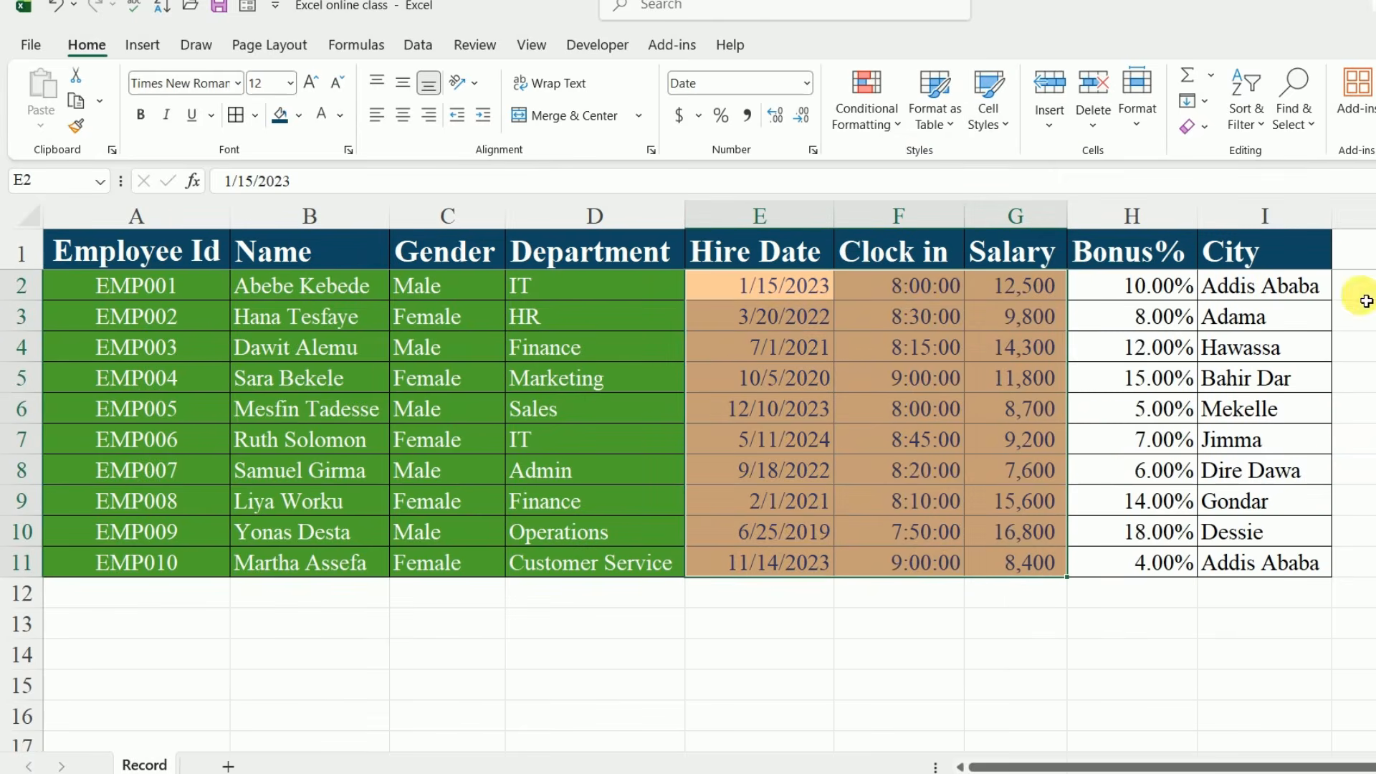
# Step: Apply the Output cell style to the Bonus% data, H2:H11
pyautogui.moveTo(1159, 299); pyautogui.dragTo(1142, 562)
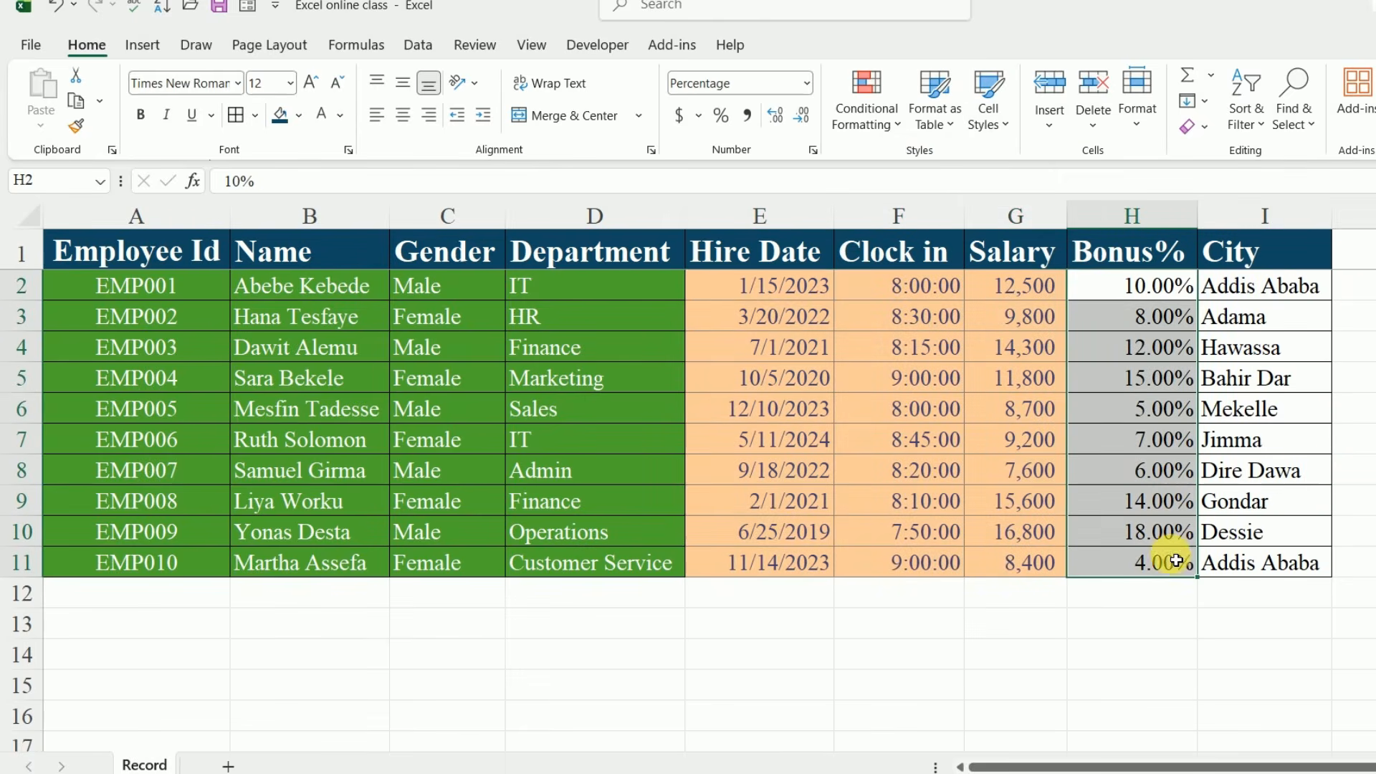
pyautogui.click(988, 115)
pyautogui.click(1137, 284)
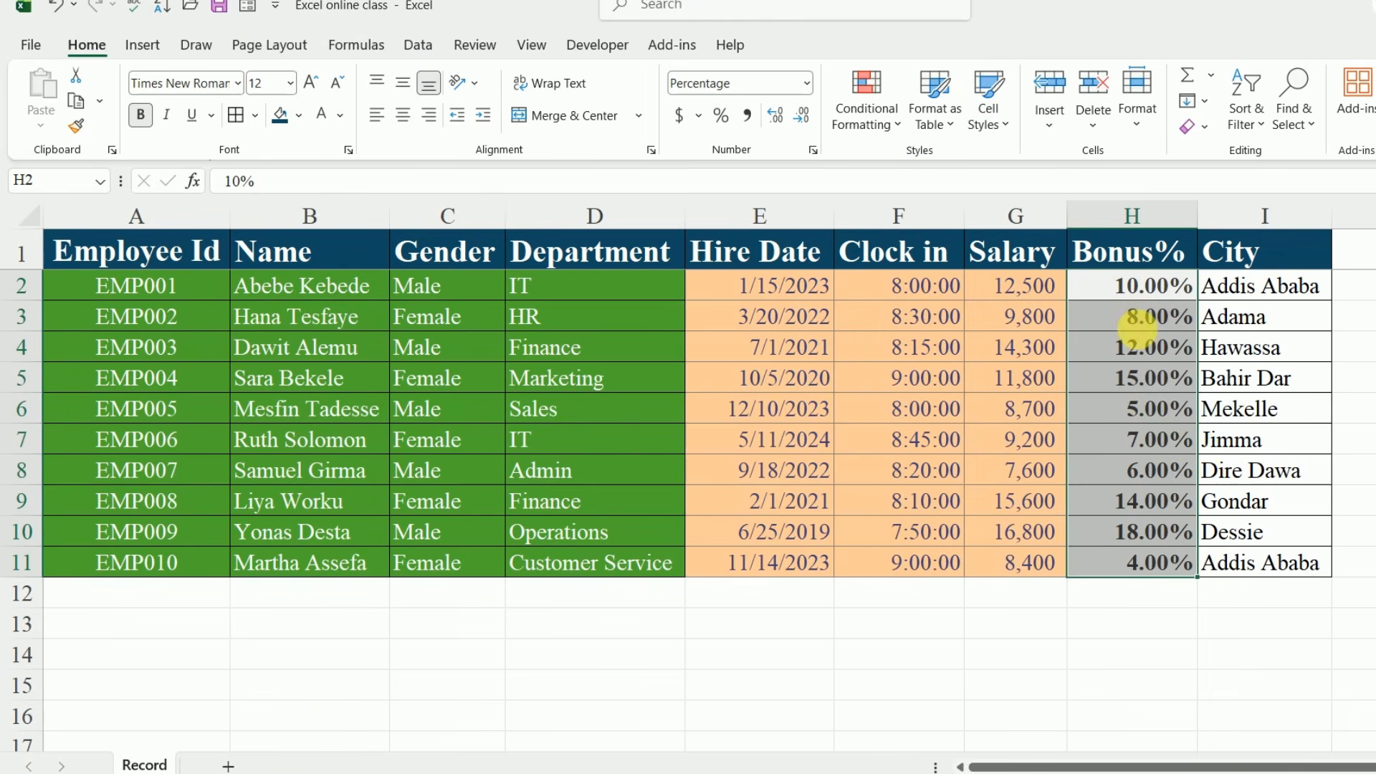
# Step: Apply the Note cell style to the City data, I2:I11
pyautogui.click(1265, 446)
pyautogui.moveTo(1261, 285); pyautogui.dragTo(1262, 559)
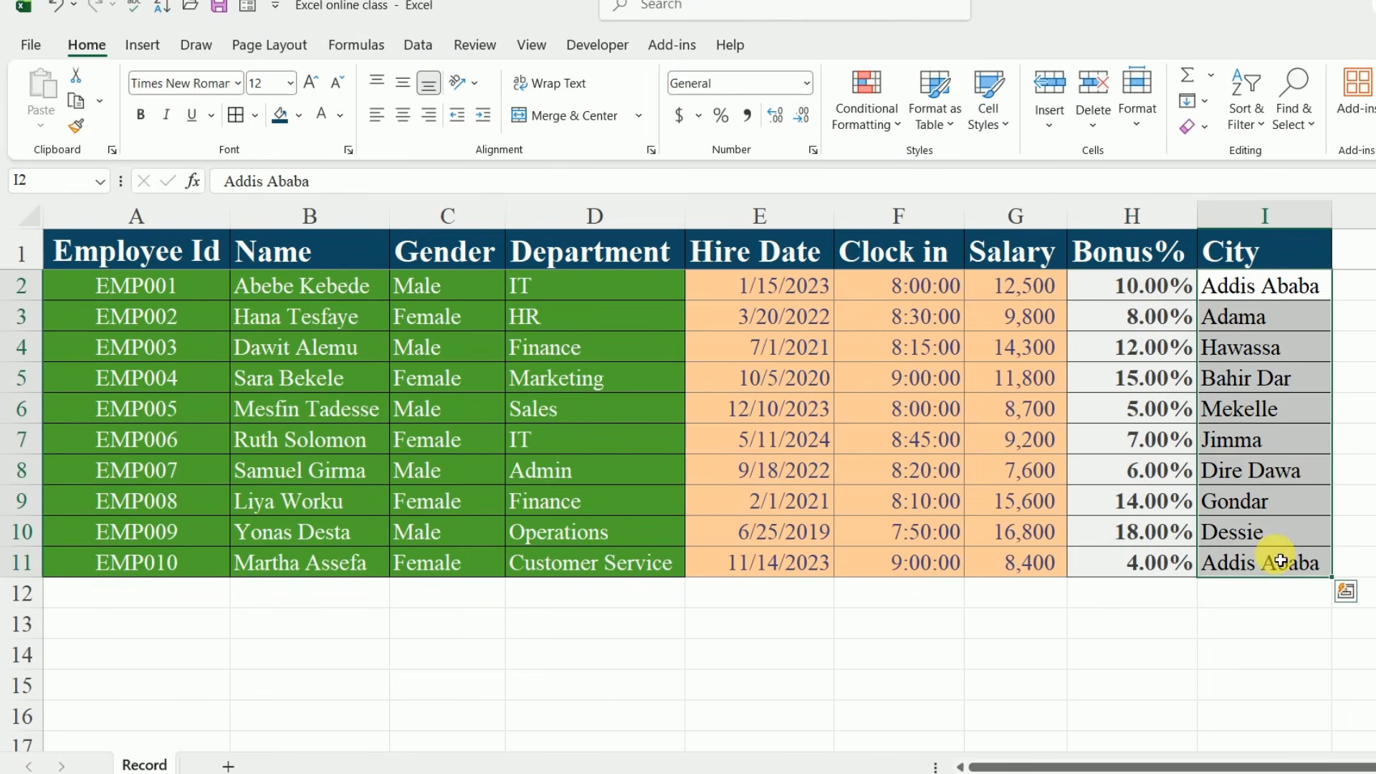
pyautogui.click(1004, 125)
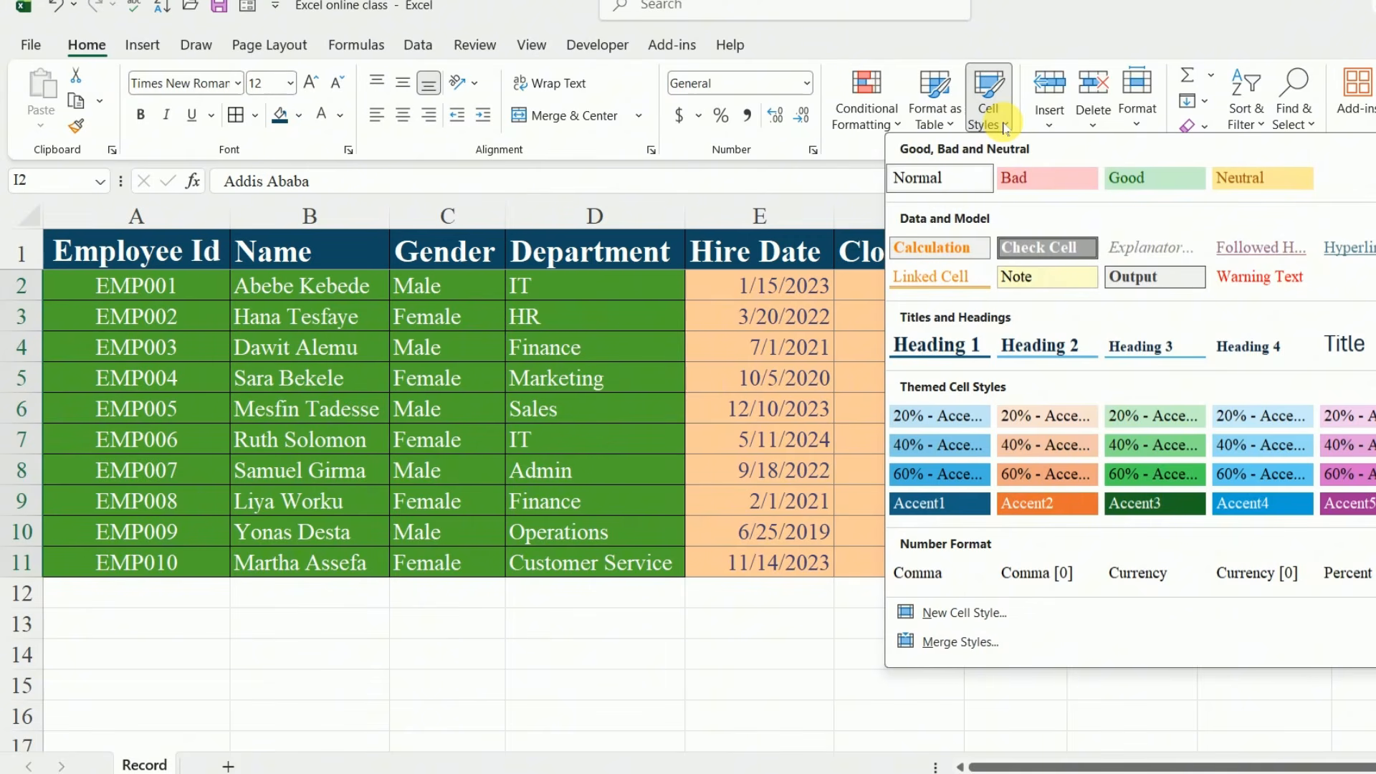
pyautogui.click(1032, 286)
pyautogui.click(1363, 375)
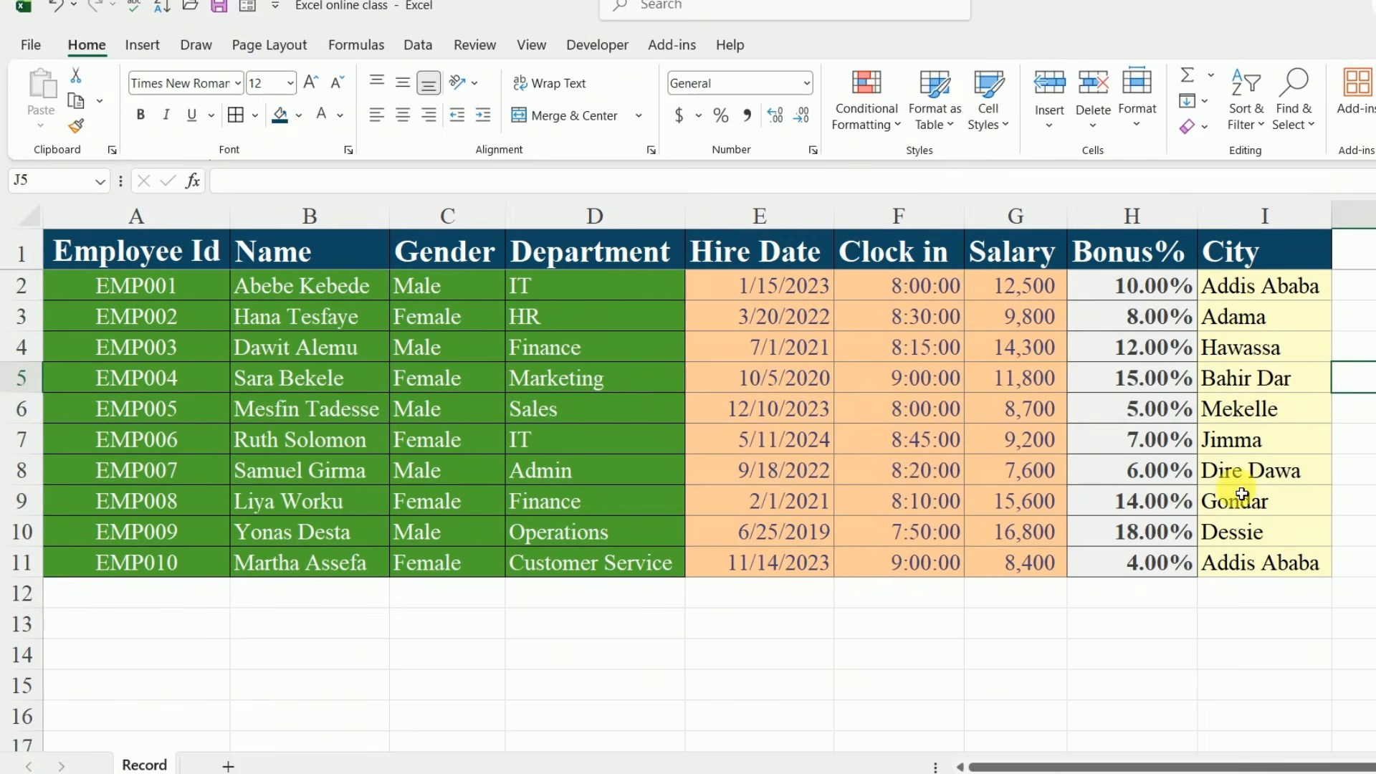
# Step: Apply the Heading 1 cell style to the headers in A1:I1 and set their font colour to white
pyautogui.moveTo(107, 251); pyautogui.dragTo(1287, 264)
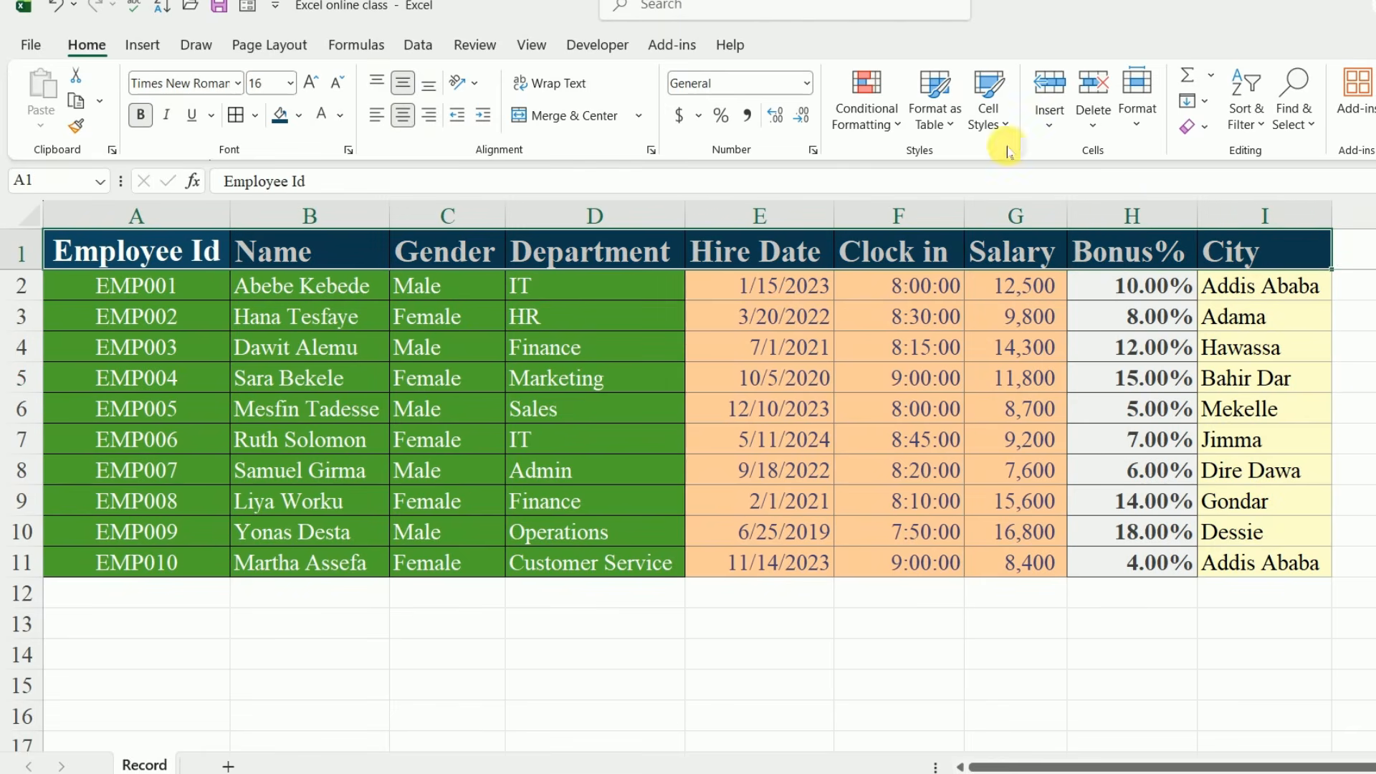
pyautogui.click(1001, 122)
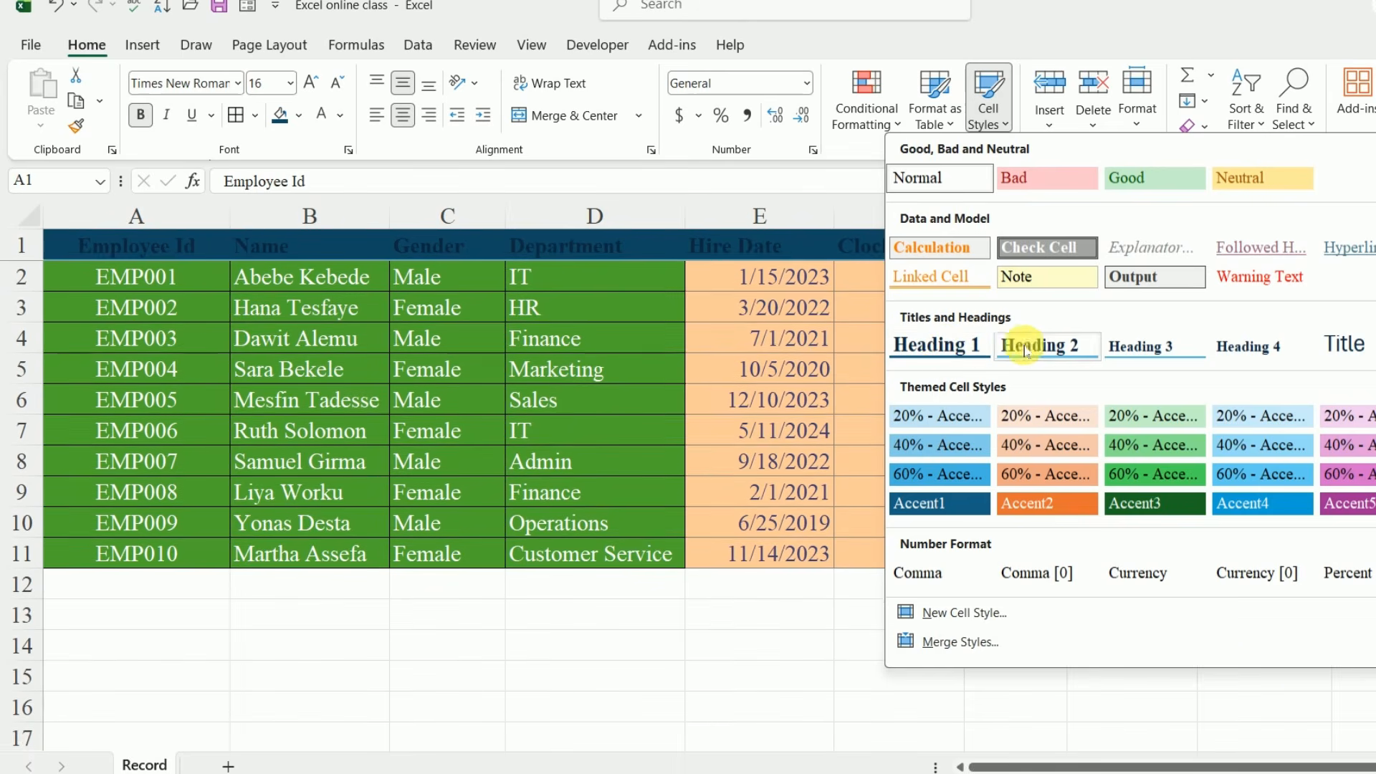
pyautogui.click(953, 348)
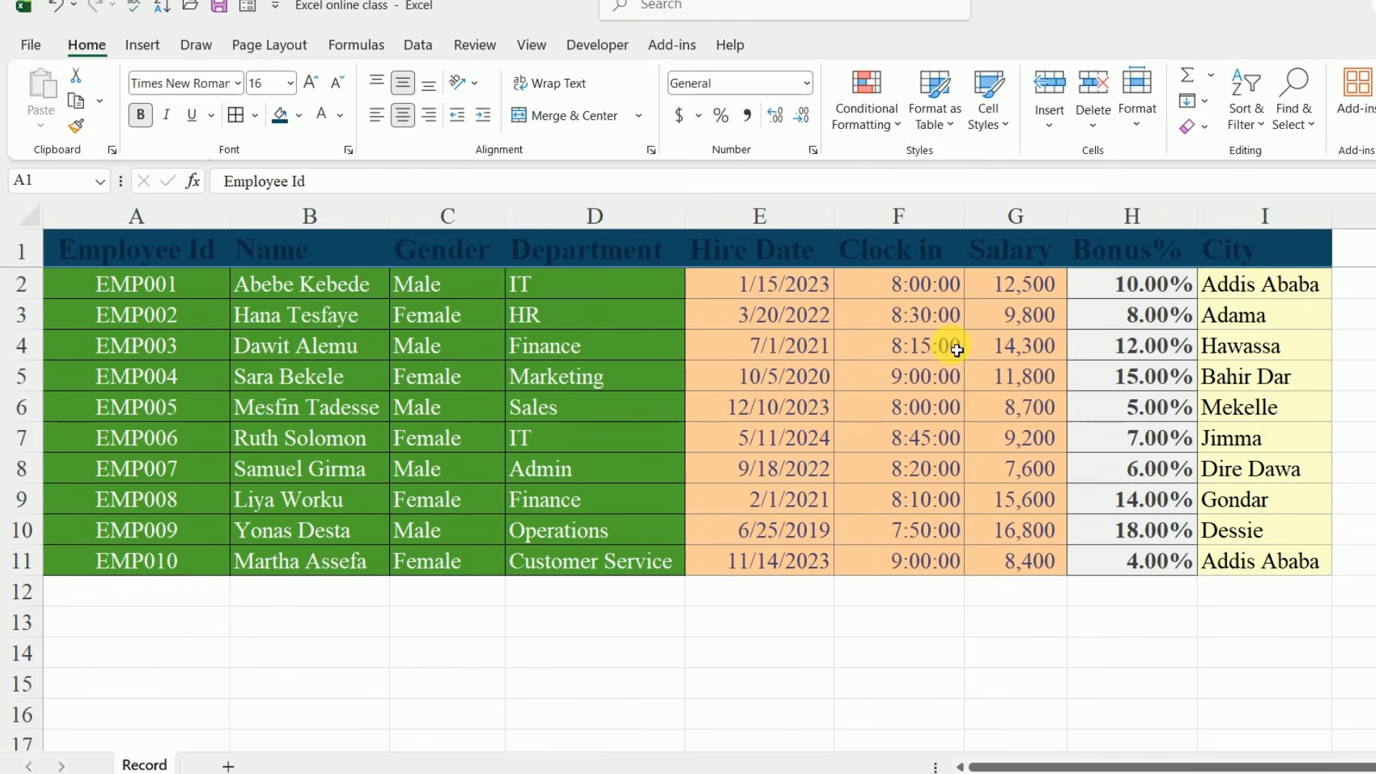
pyautogui.click(325, 126)
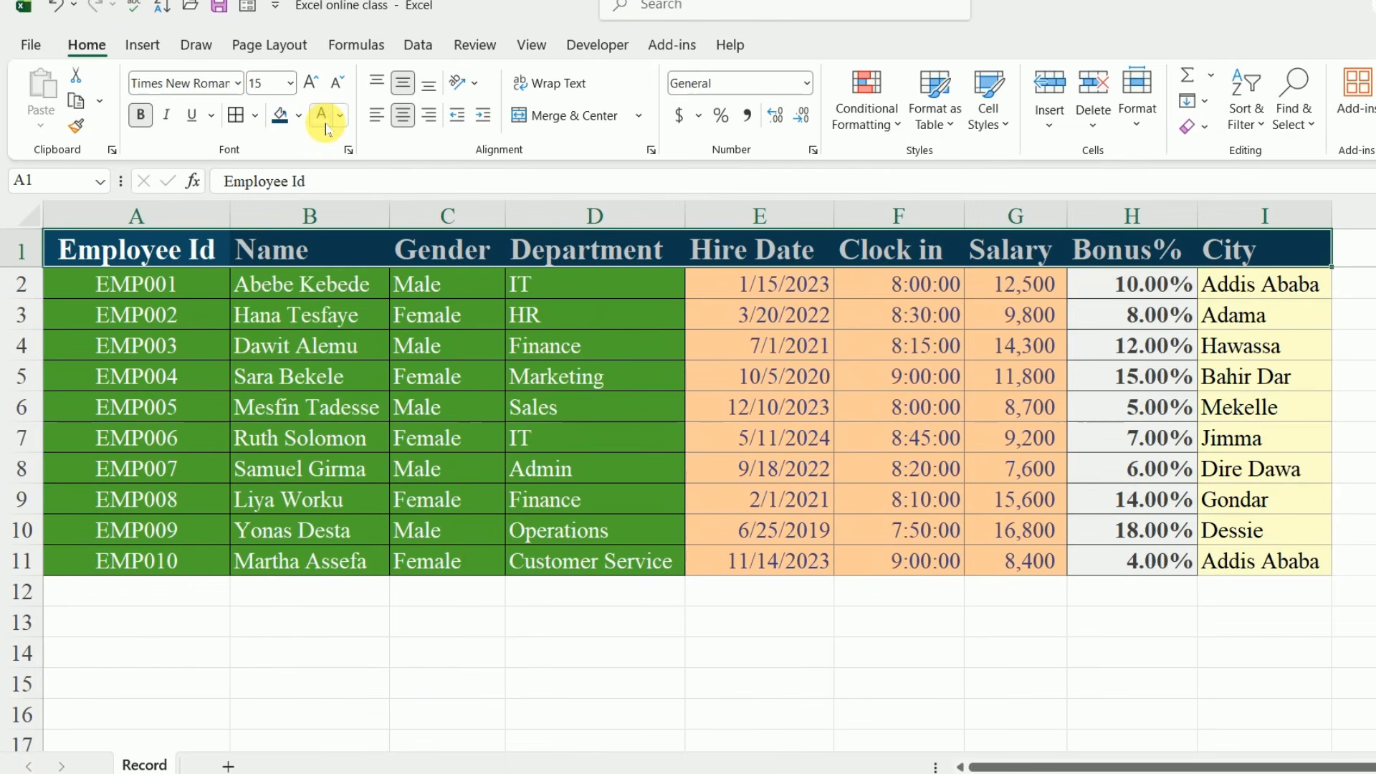
pyautogui.click(885, 613)
pyautogui.click(1288, 695)
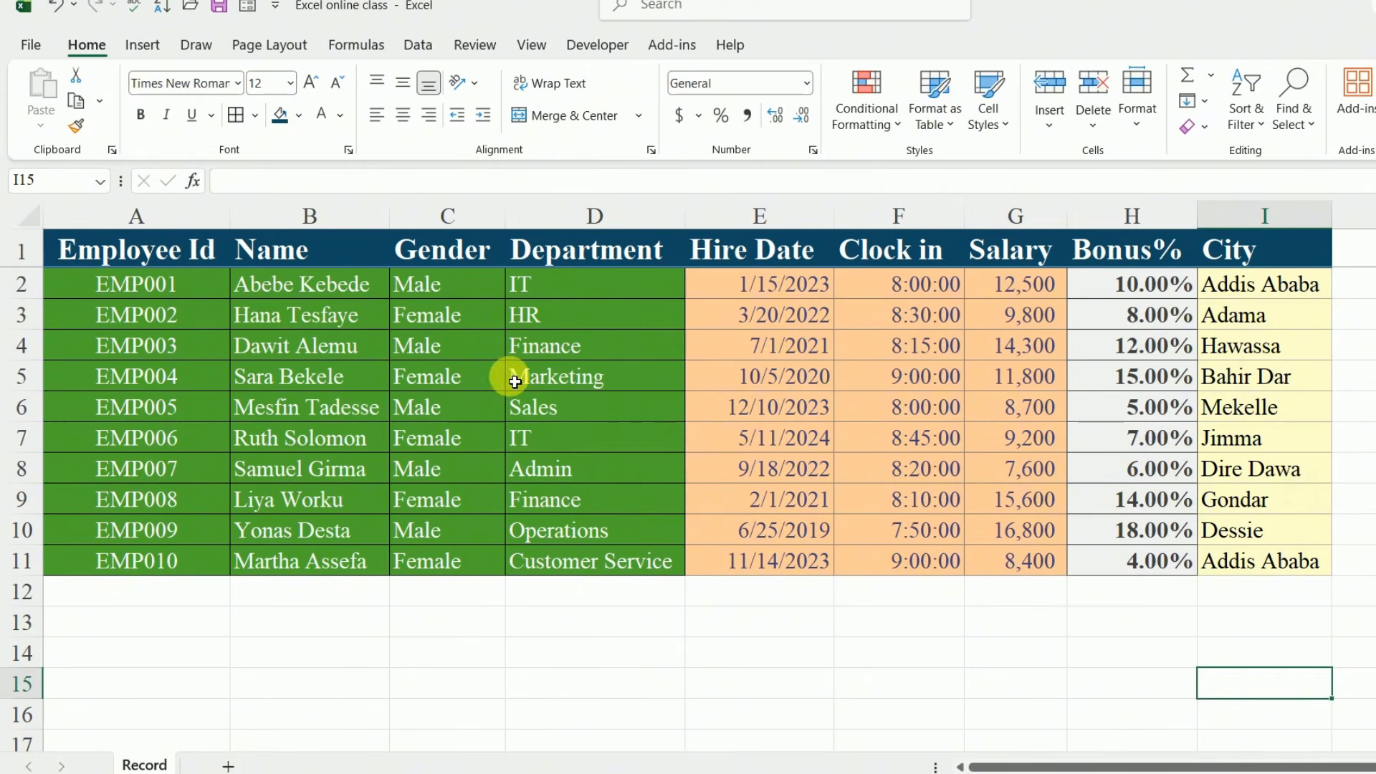
# Step: Insert a blank row above the header row
pyautogui.click(43, 256)
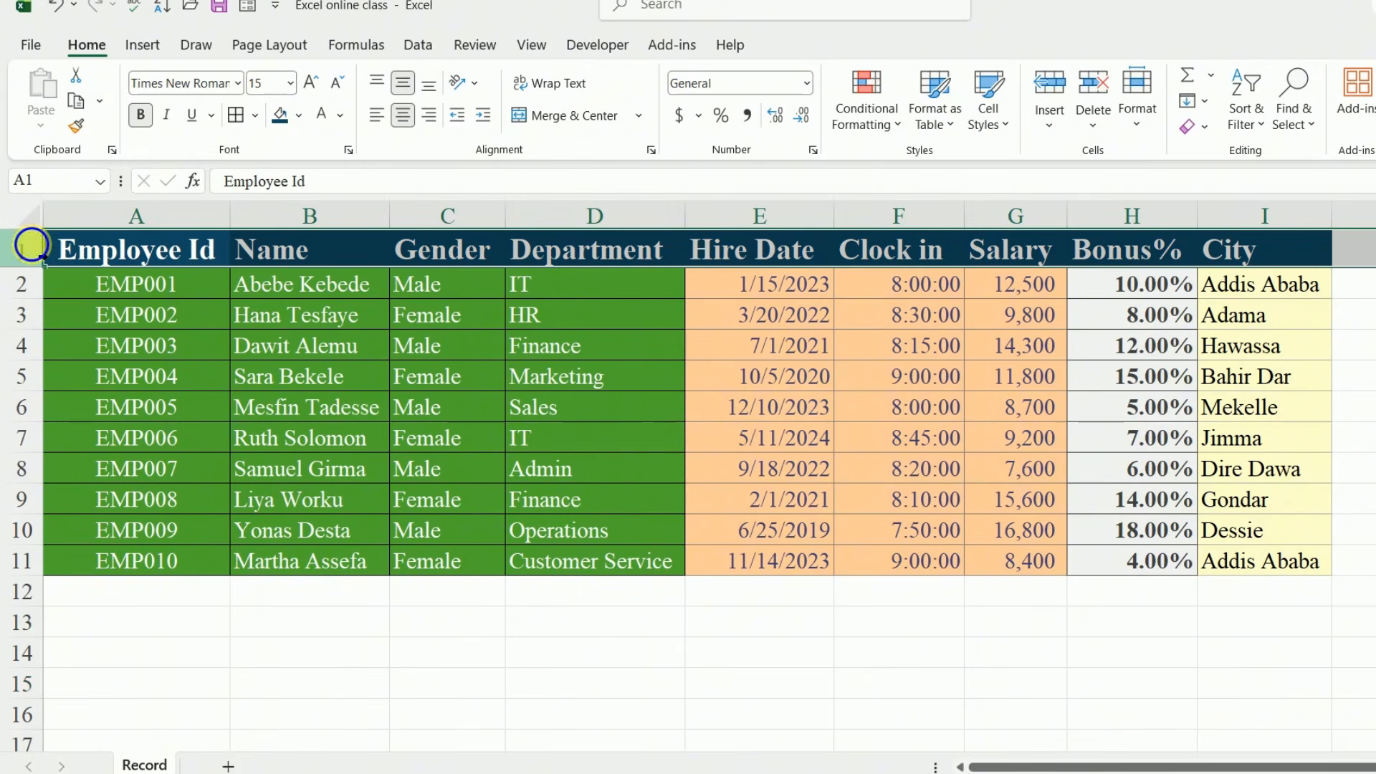
pyautogui.rightClick(30, 243)
pyautogui.click(100, 448)
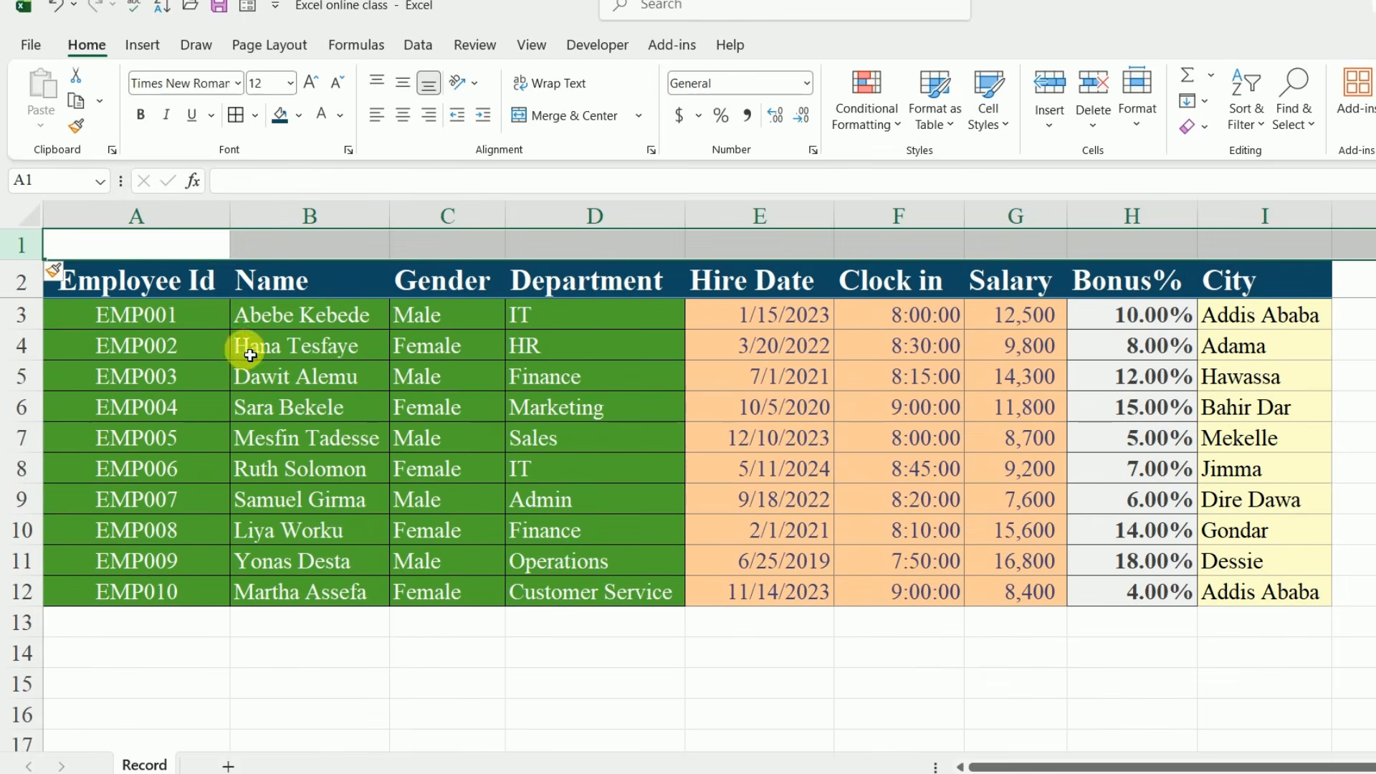
# Step: Enter the title "Excel Data Entry & Formatting Practice Sheet" in cell A1
pyautogui.click(212, 247)
pyautogui.write('Excel Data Entry & Formatting Practice Sheet')
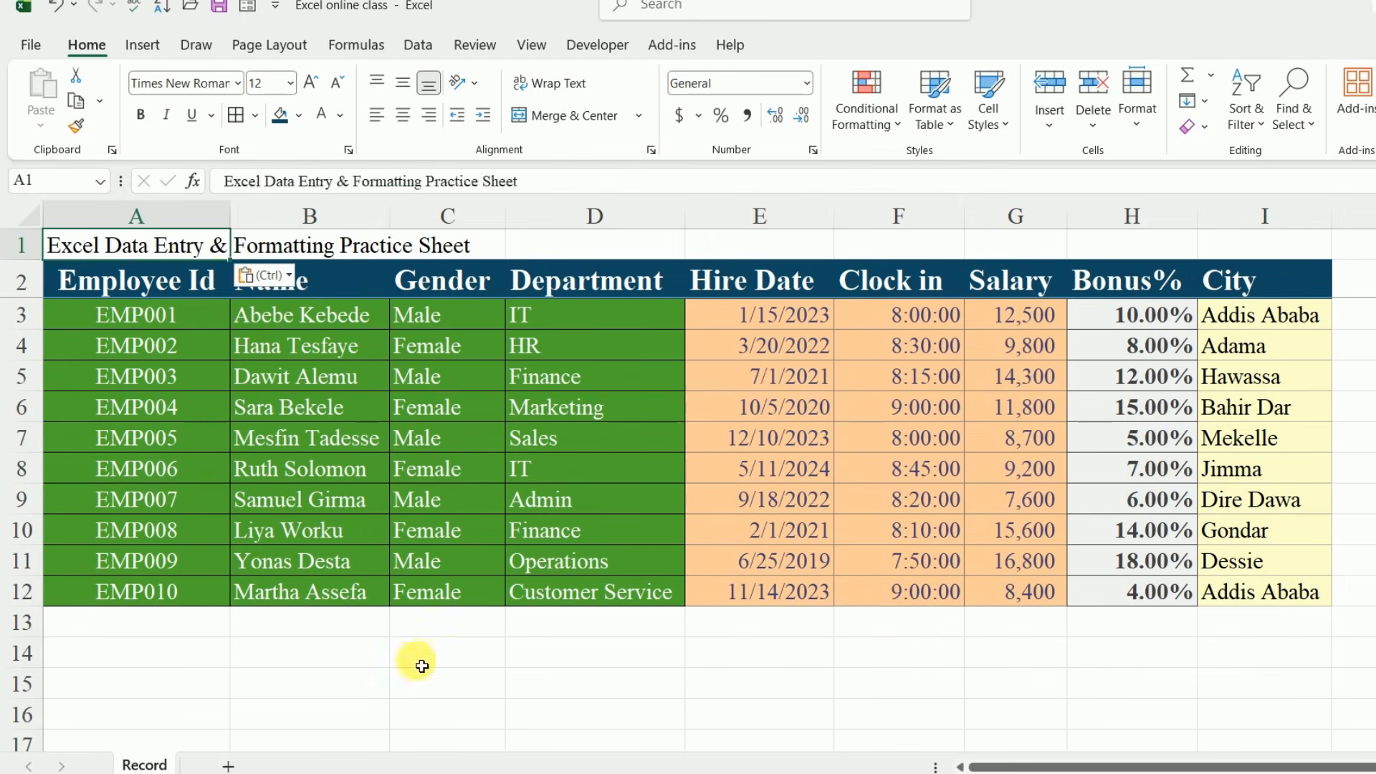
pyautogui.click(415, 660)
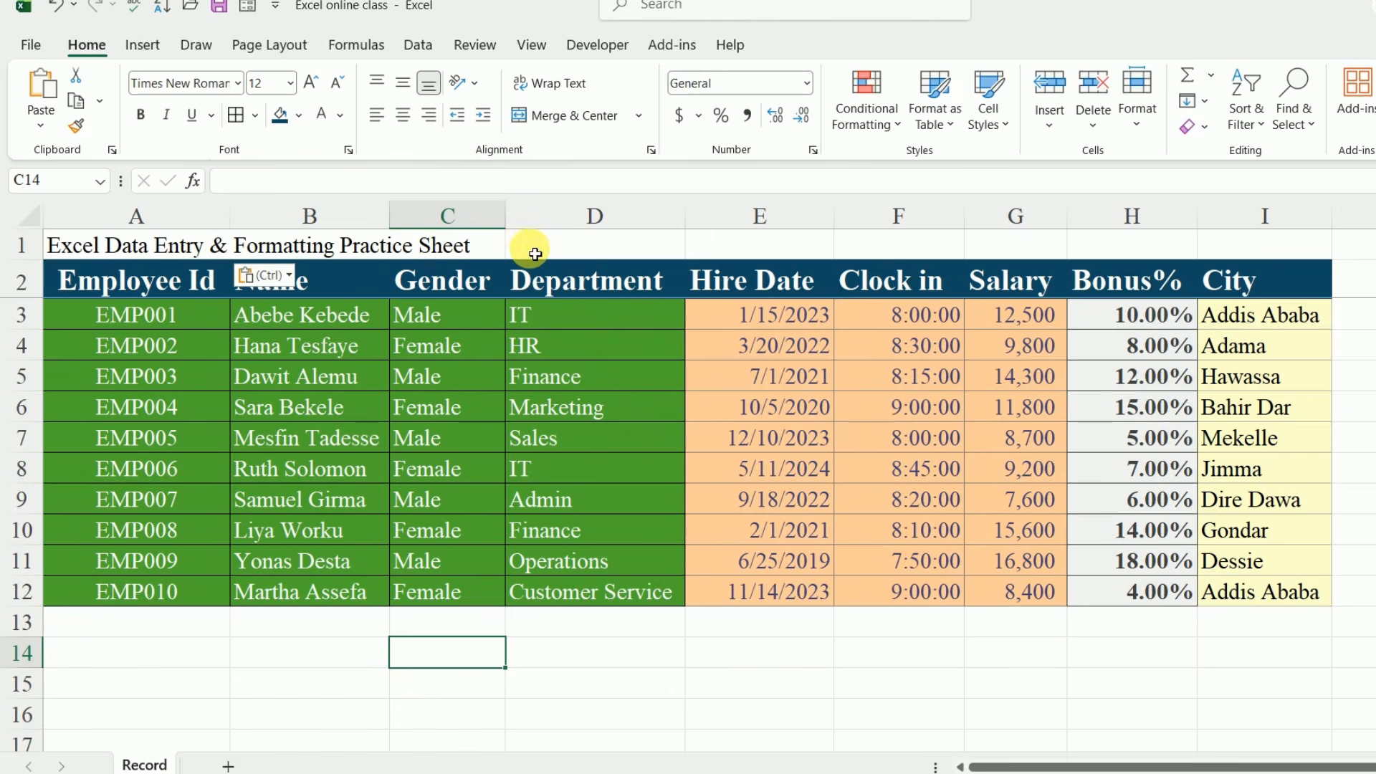
# Step: Merge and center the title across A1:I1, the full width of the data
pyautogui.click(155, 246)
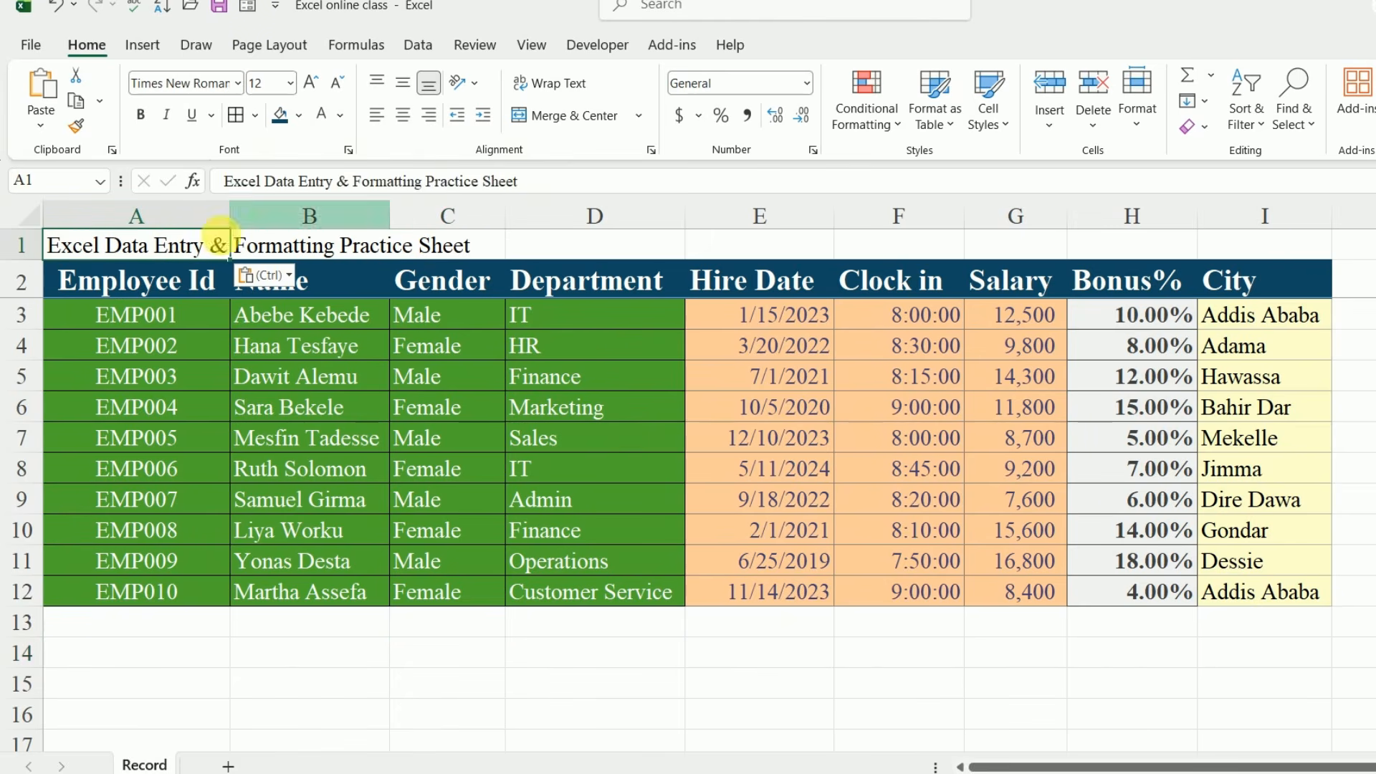
pyautogui.moveTo(177, 254); pyautogui.dragTo(1314, 248)
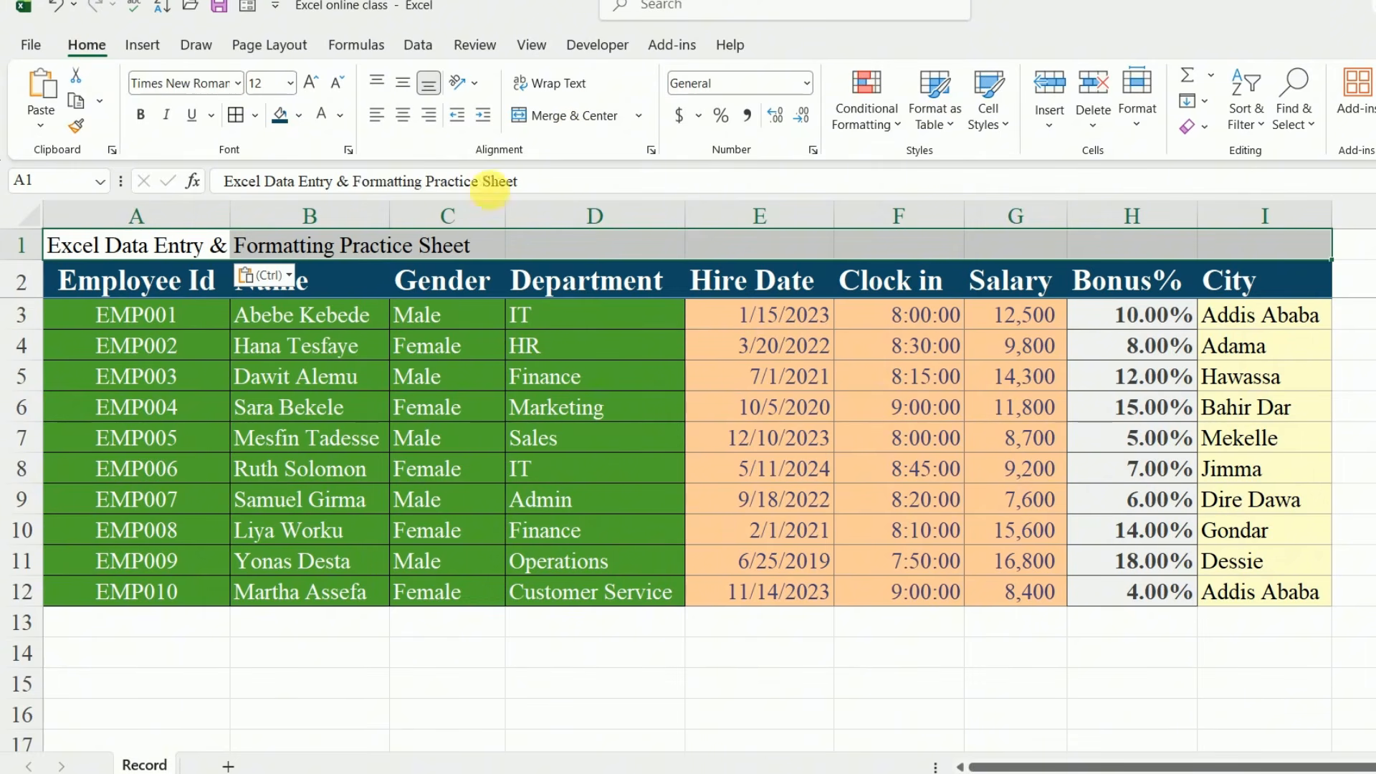
pyautogui.click(563, 115)
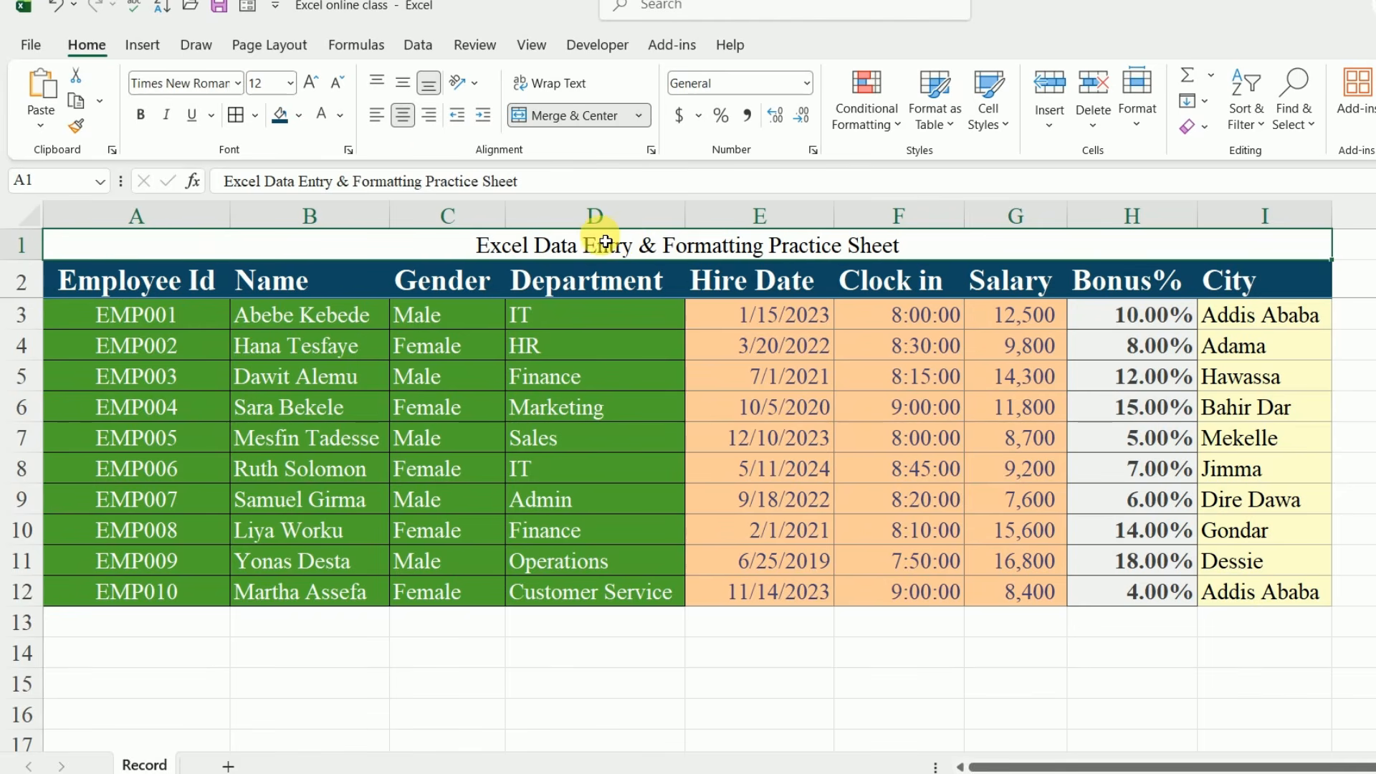
# Step: Enlarge the merged title in row 1 to font size 24
pyautogui.click(335, 83)
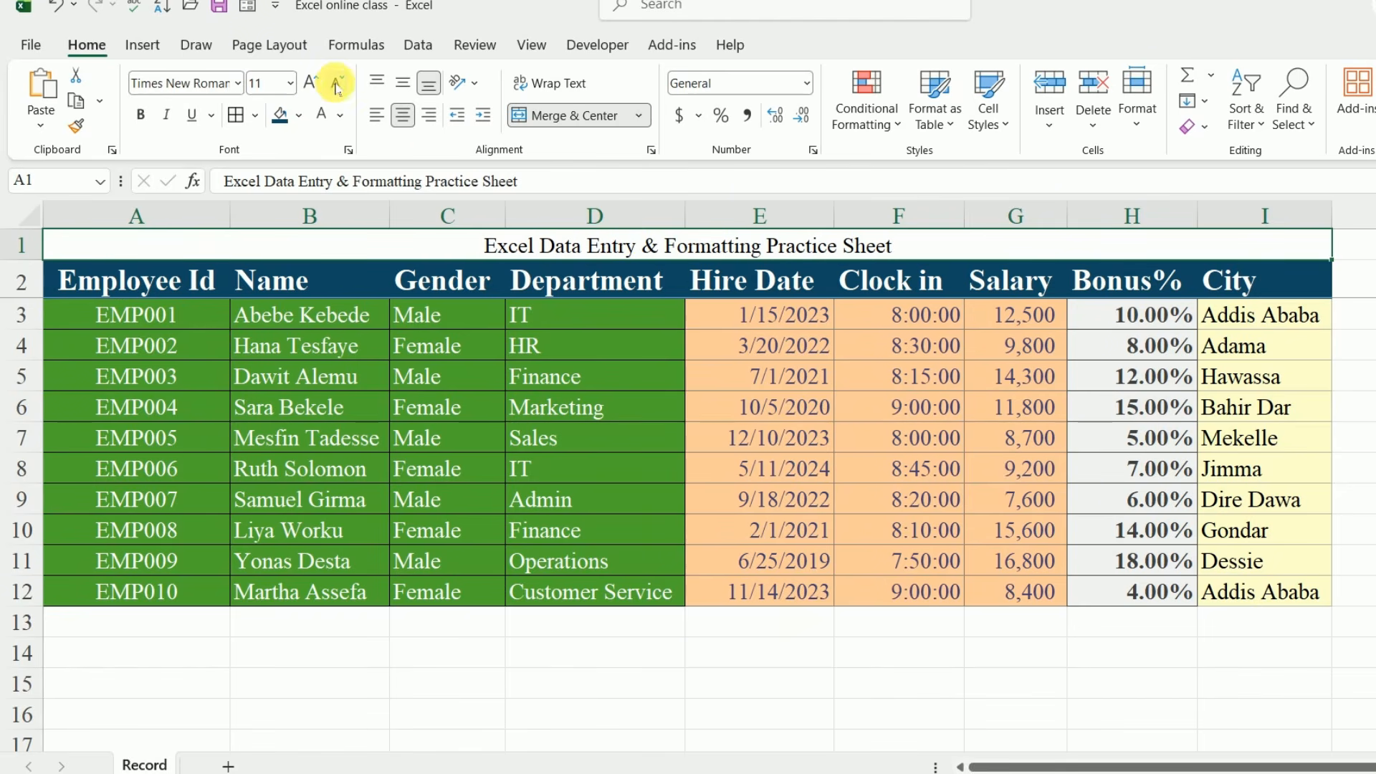
pyautogui.click(312, 84)
pyautogui.click(312, 83)
pyautogui.click(312, 83)
pyautogui.click(313, 83)
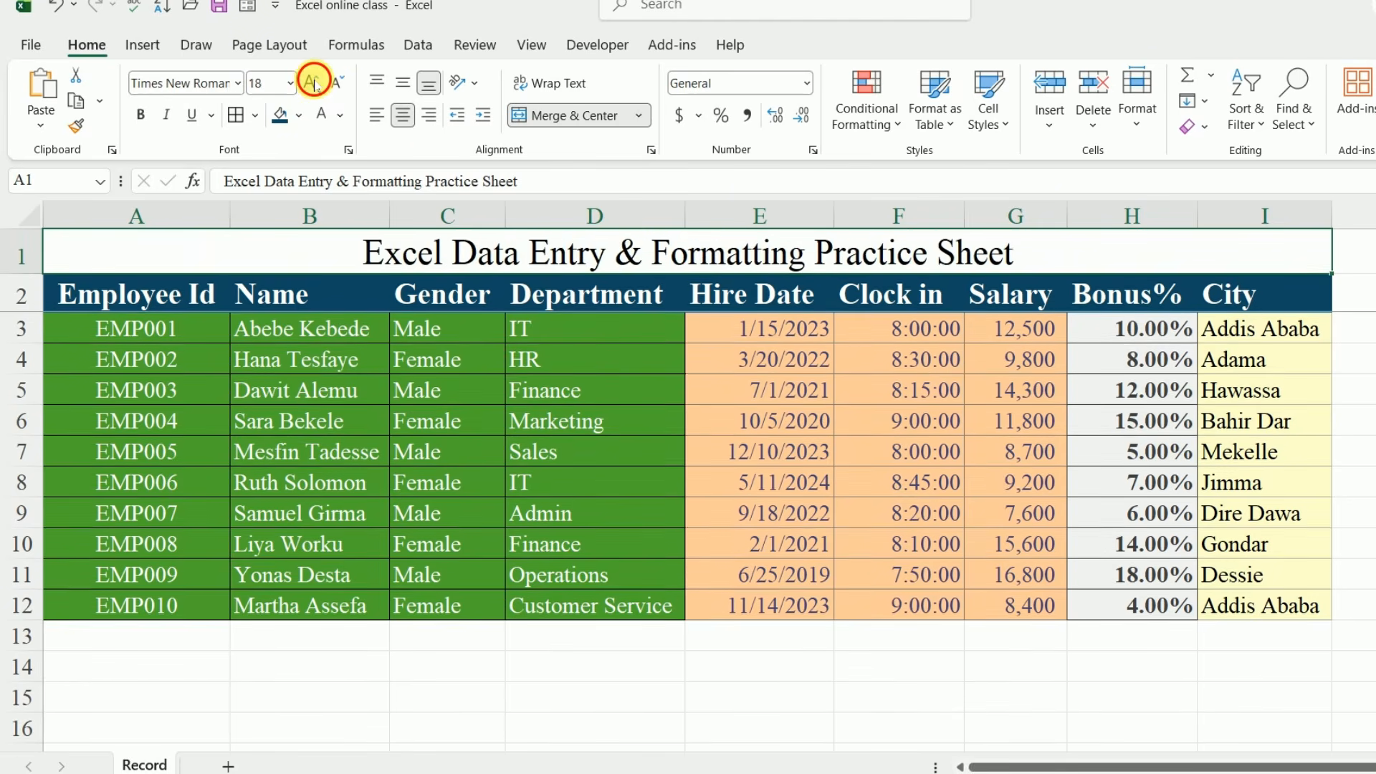
pyautogui.click(312, 84)
pyautogui.click(313, 84)
pyautogui.click(314, 85)
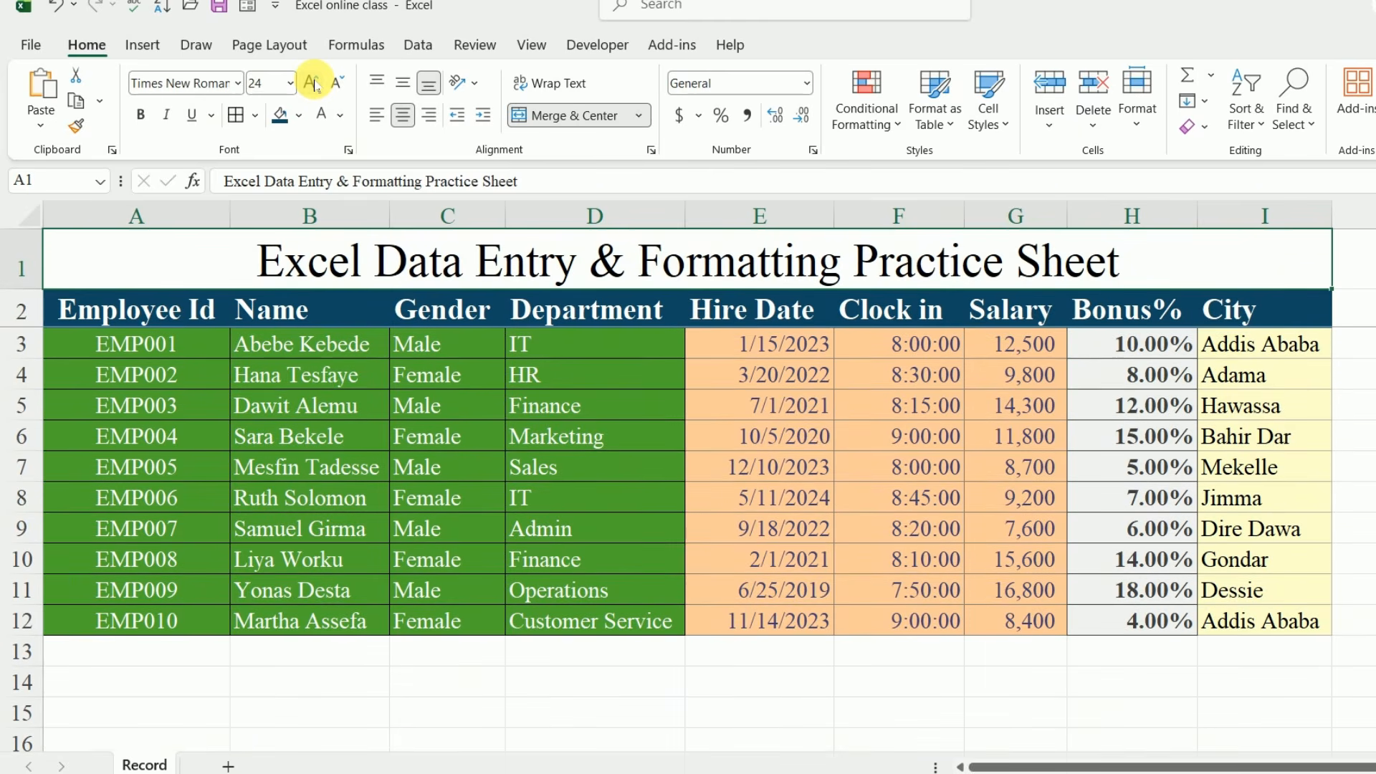
# Step: Fill the merged title cell with the lightest green theme colour and make its text bold
pyautogui.click(299, 116)
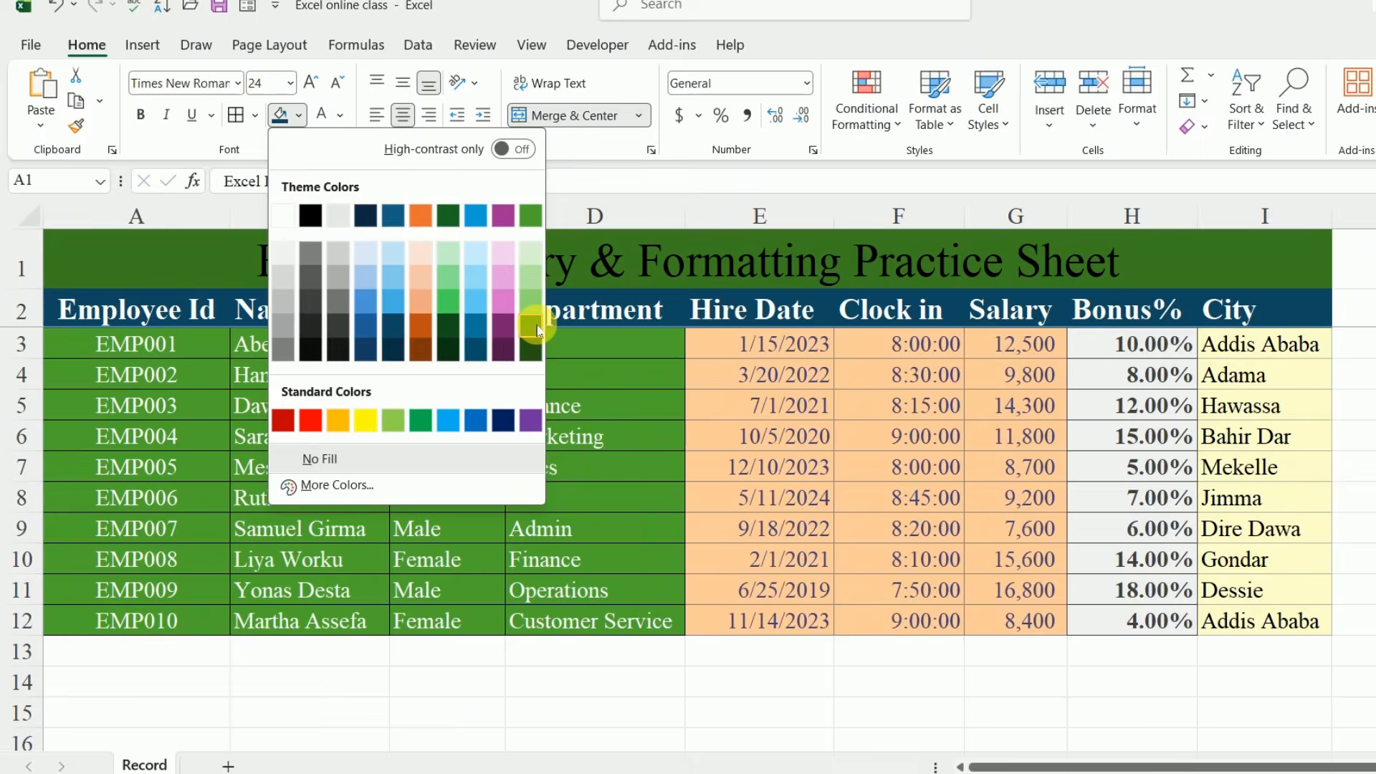
pyautogui.click(530, 253)
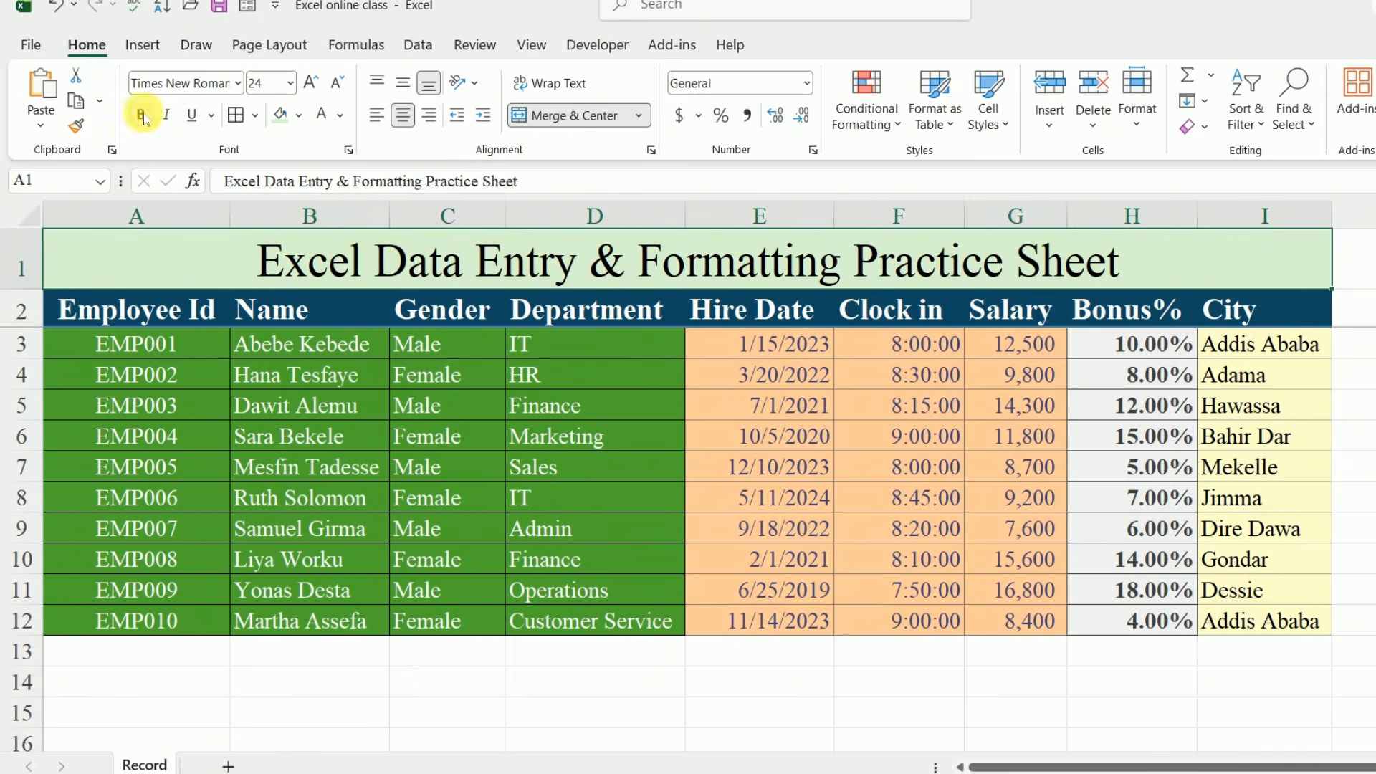
pyautogui.click(139, 115)
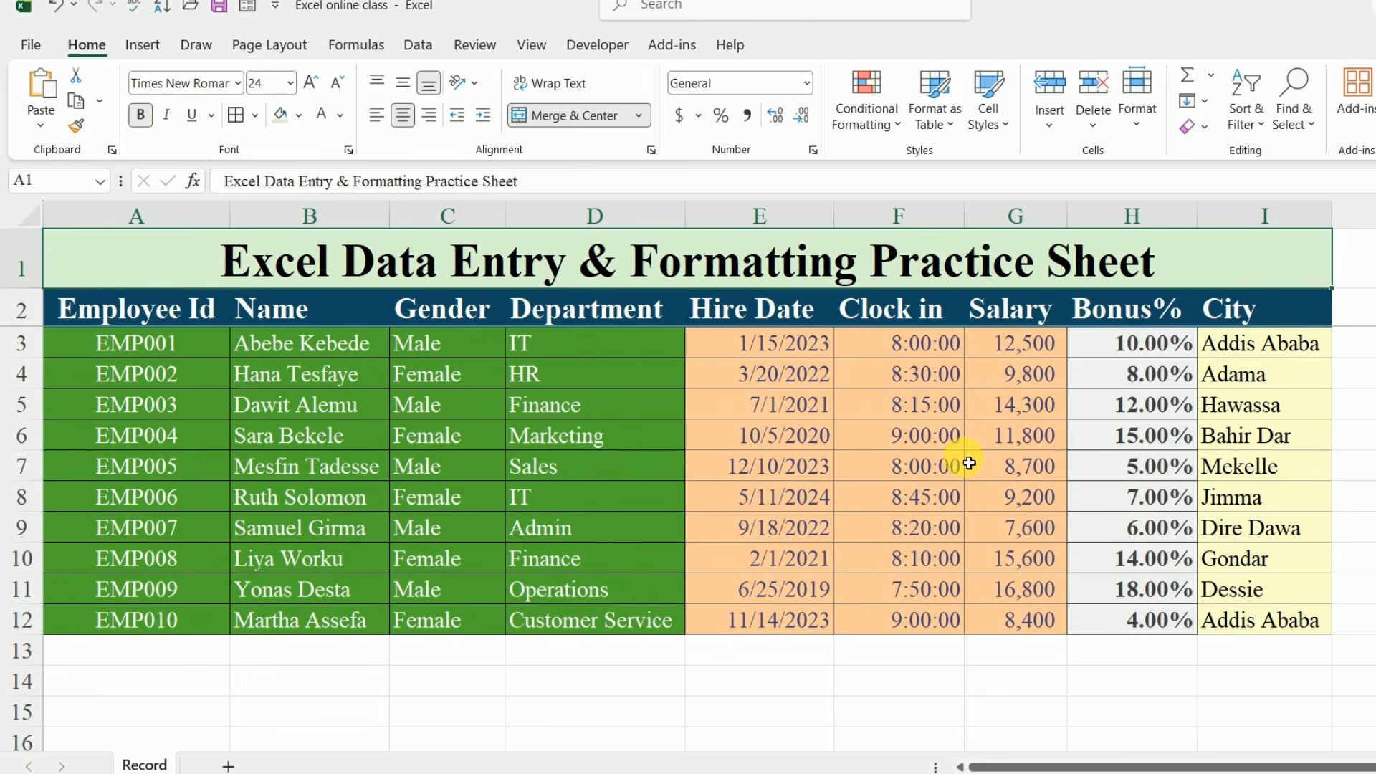
pyautogui.click(1025, 649)
# Step: Apply outside borders to the merged title cell in row 1
pyautogui.click(233, 263)
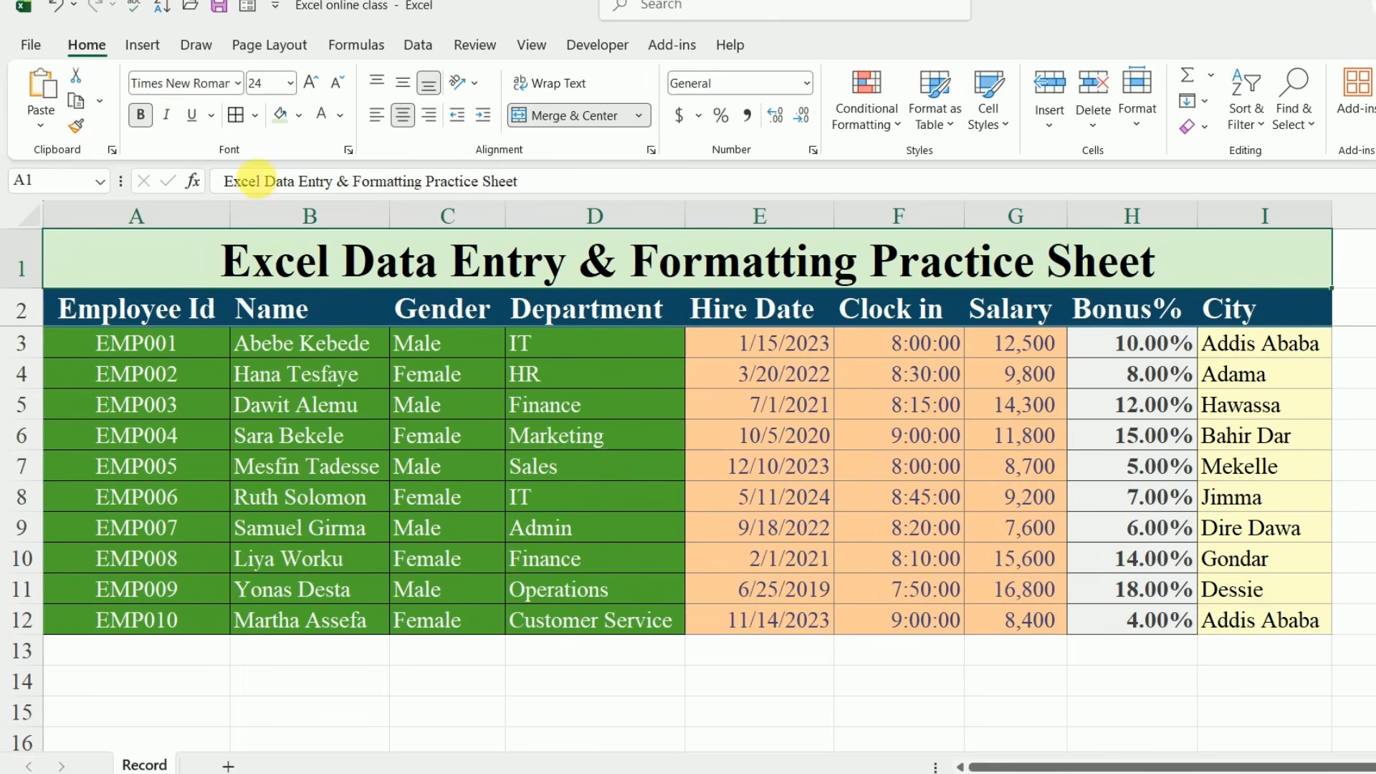
pyautogui.click(256, 119)
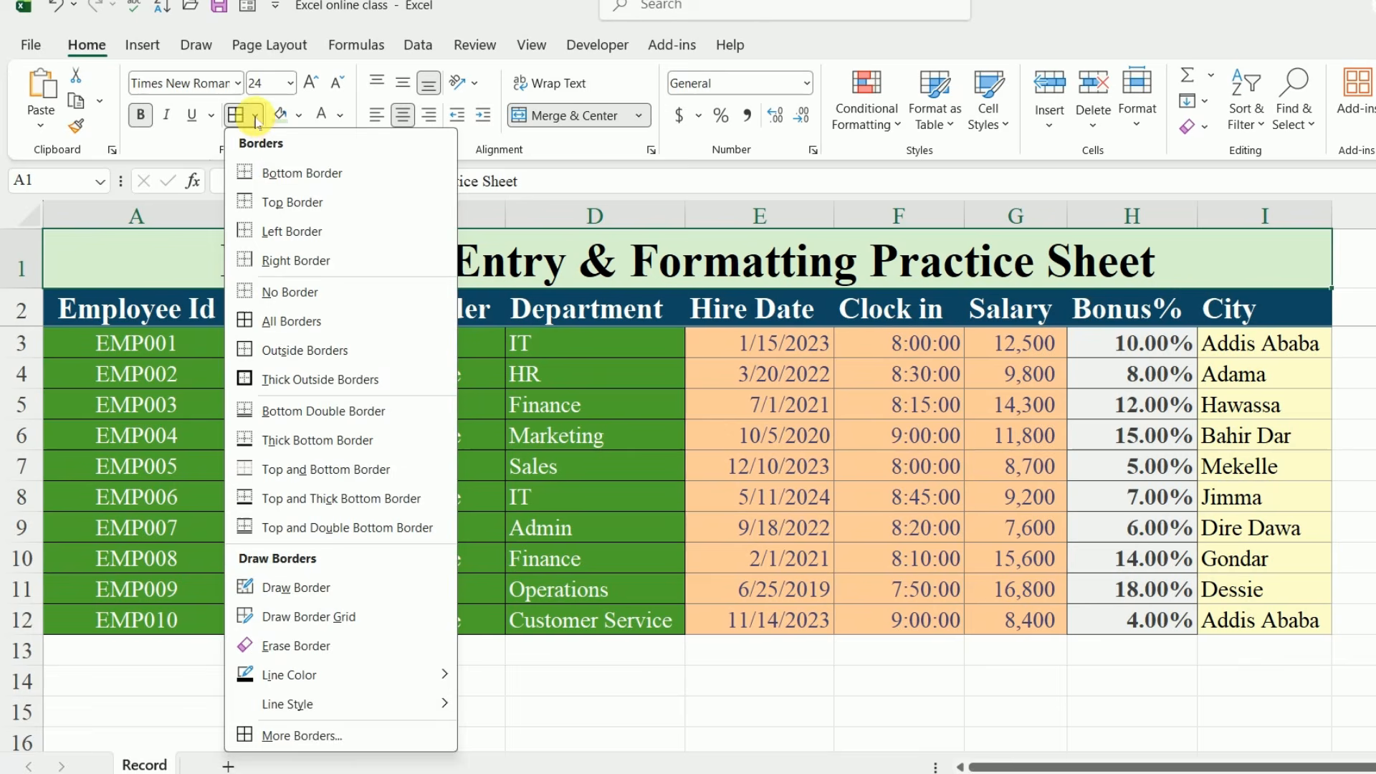
pyautogui.click(300, 349)
pyautogui.click(1021, 682)
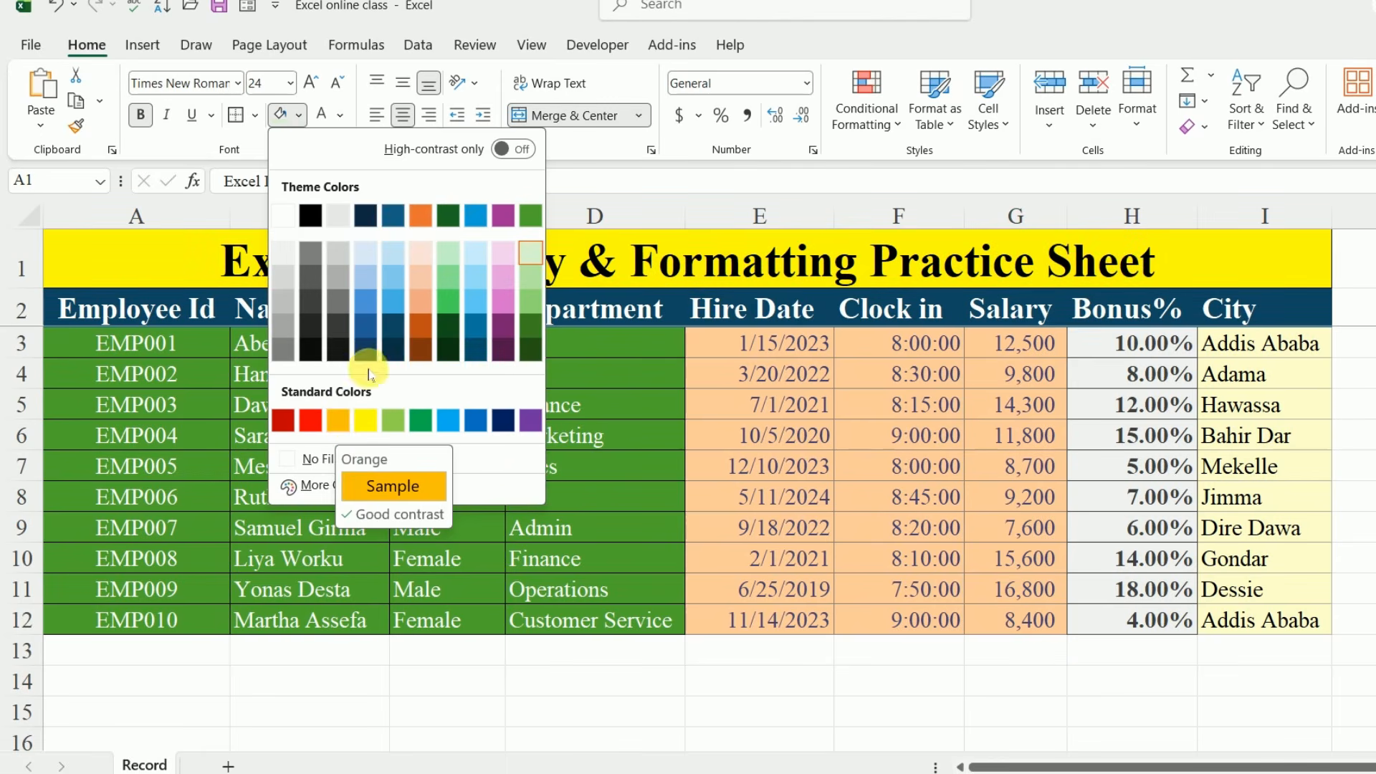
# Step: Change the title cell's fill to a custom pale yellow, RGB 246, 249, 201 (#F6F9C9)
pyautogui.click(318, 487)
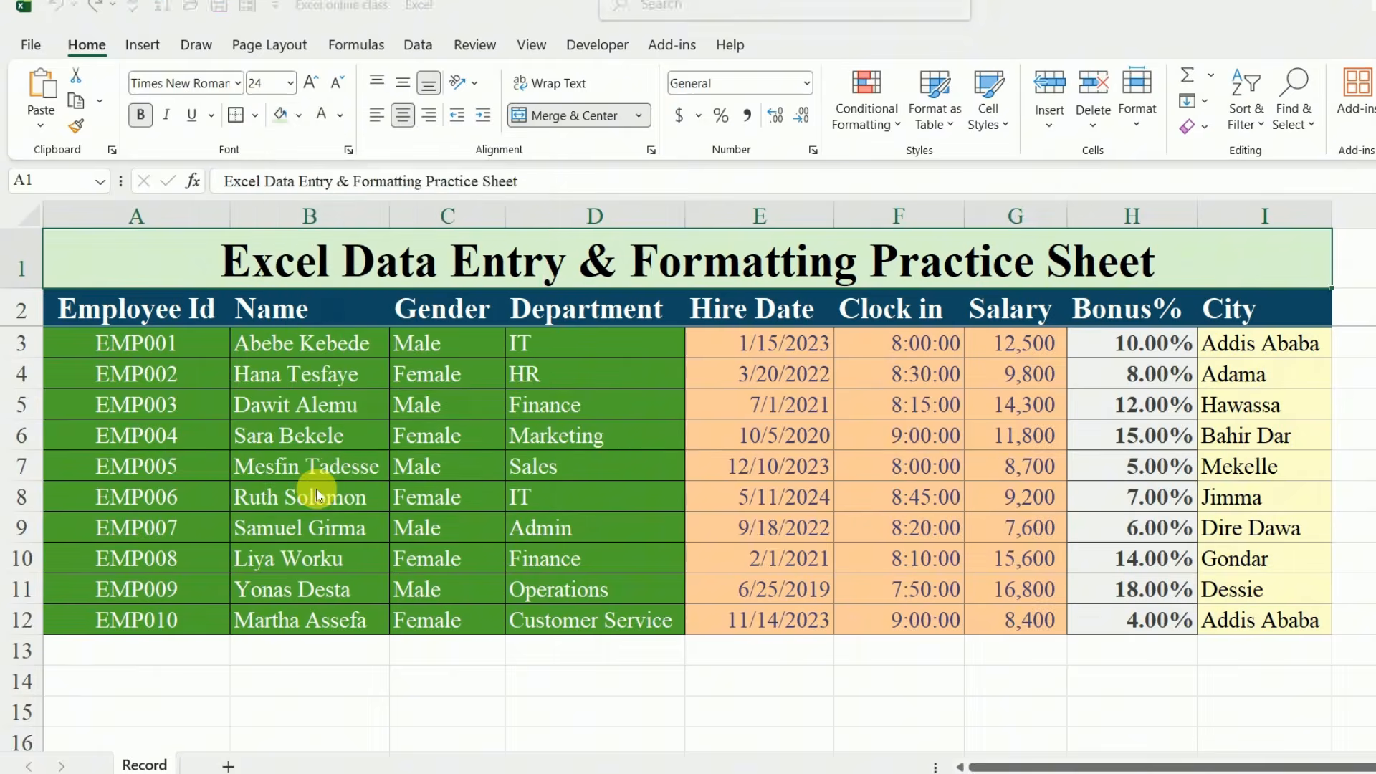
pyautogui.click(463, 234)
pyautogui.moveTo(463, 236)
pyautogui.mouseDown()
pyautogui.moveTo(445, 277)
pyautogui.moveTo(459, 258)
pyautogui.mouseUp()
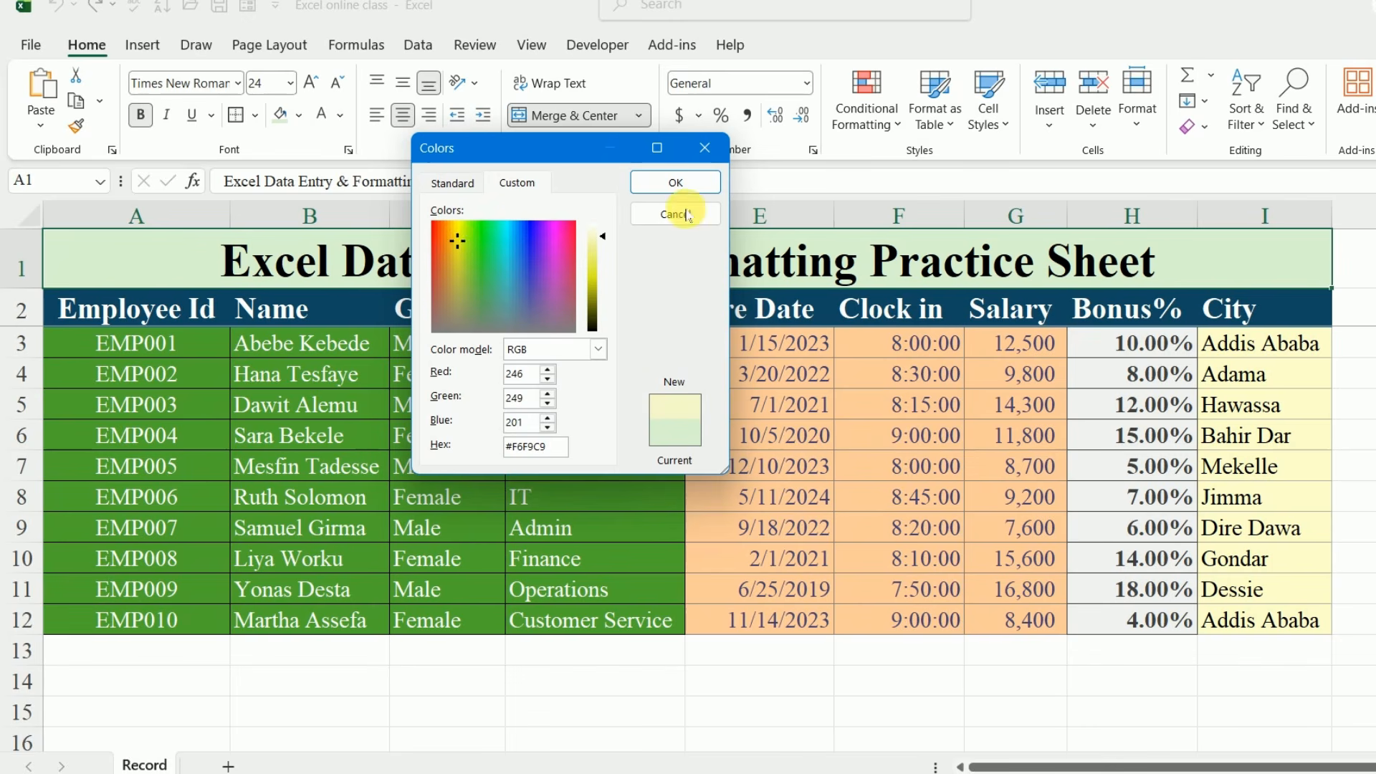
pyautogui.click(675, 182)
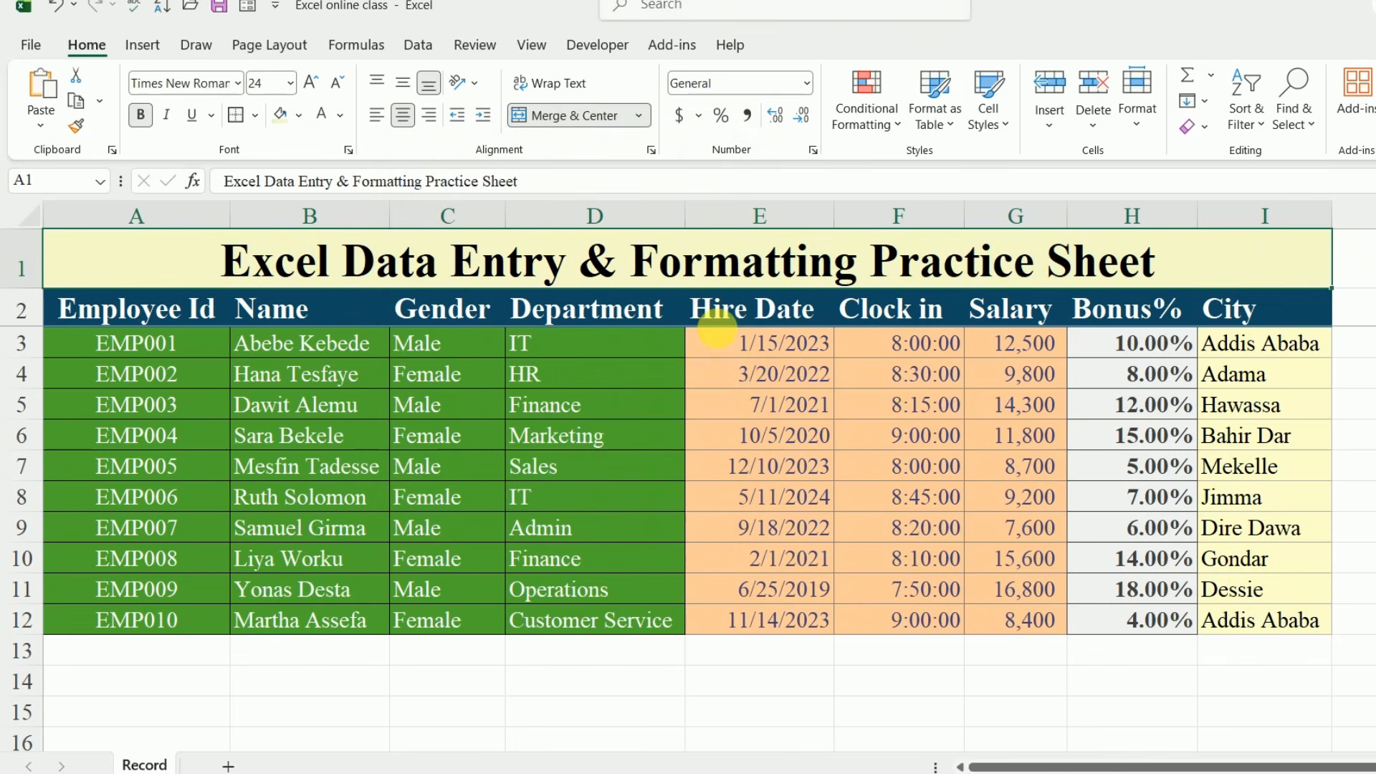
pyautogui.click(1120, 706)
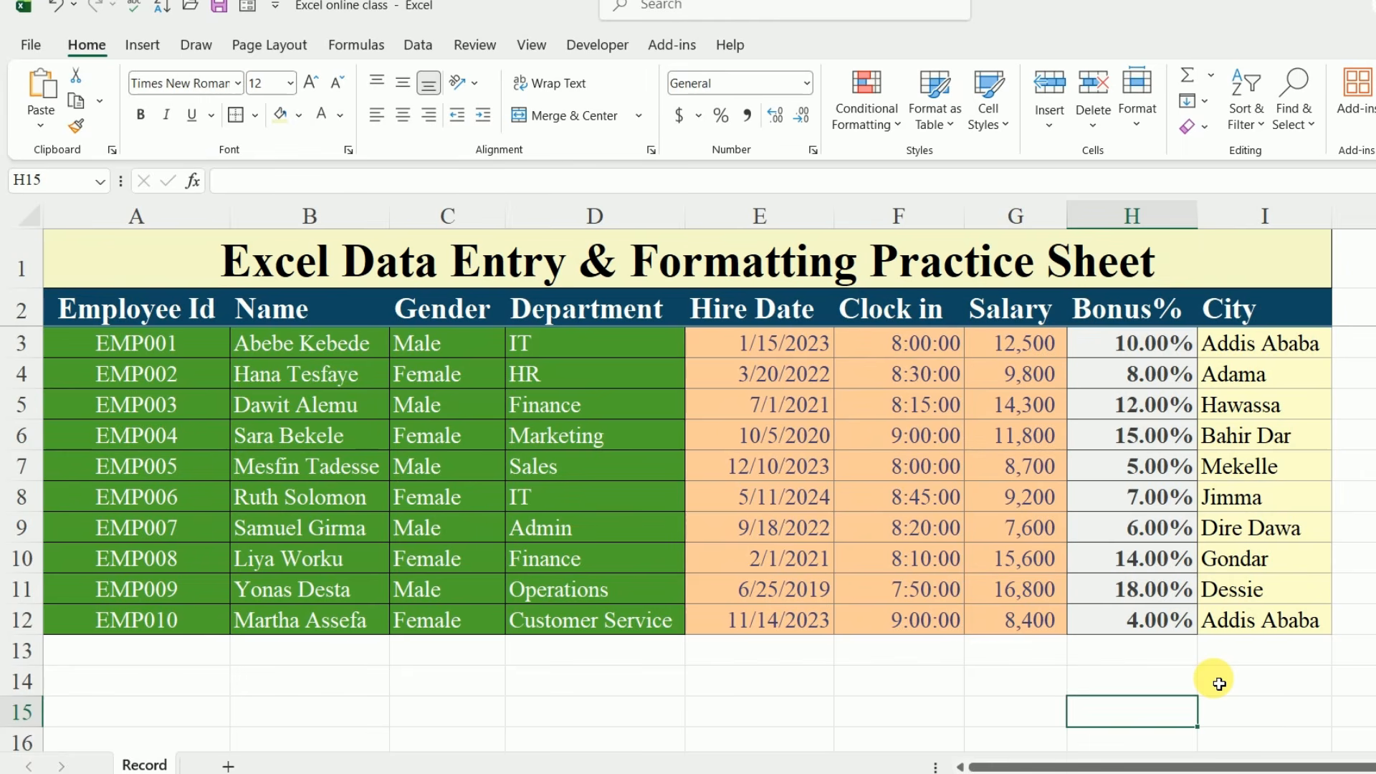